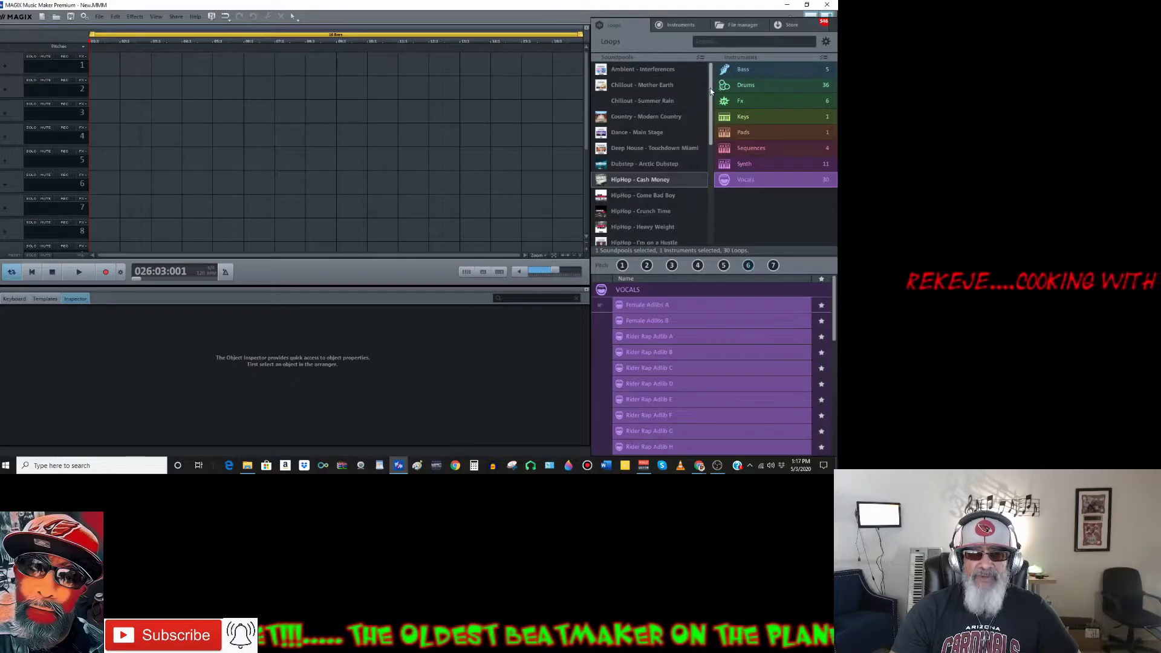
# Browse the vocal loops of the HipHop soundpools Come Bad Boy, Crunch Time, Heavy Weight and I'm on a Hustle
pyautogui.scroll(-2, 711, 114)
pyautogui.scroll(-1, 711, 114)
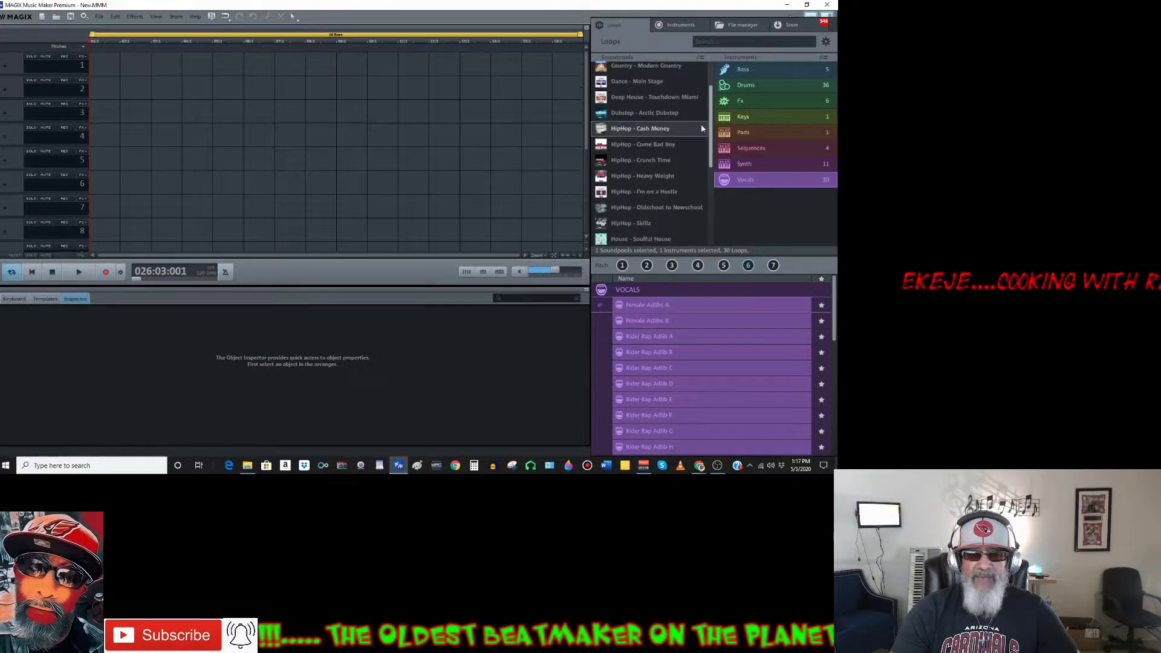
pyautogui.click(656, 145)
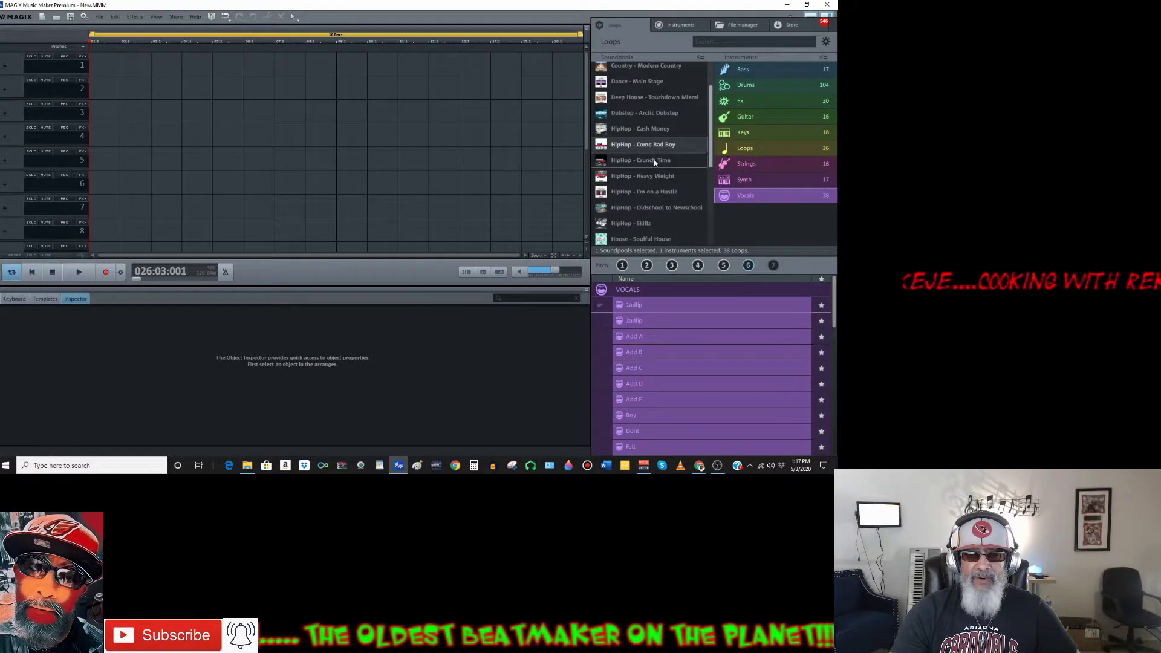
pyautogui.click(654, 161)
pyautogui.click(661, 180)
pyautogui.click(662, 191)
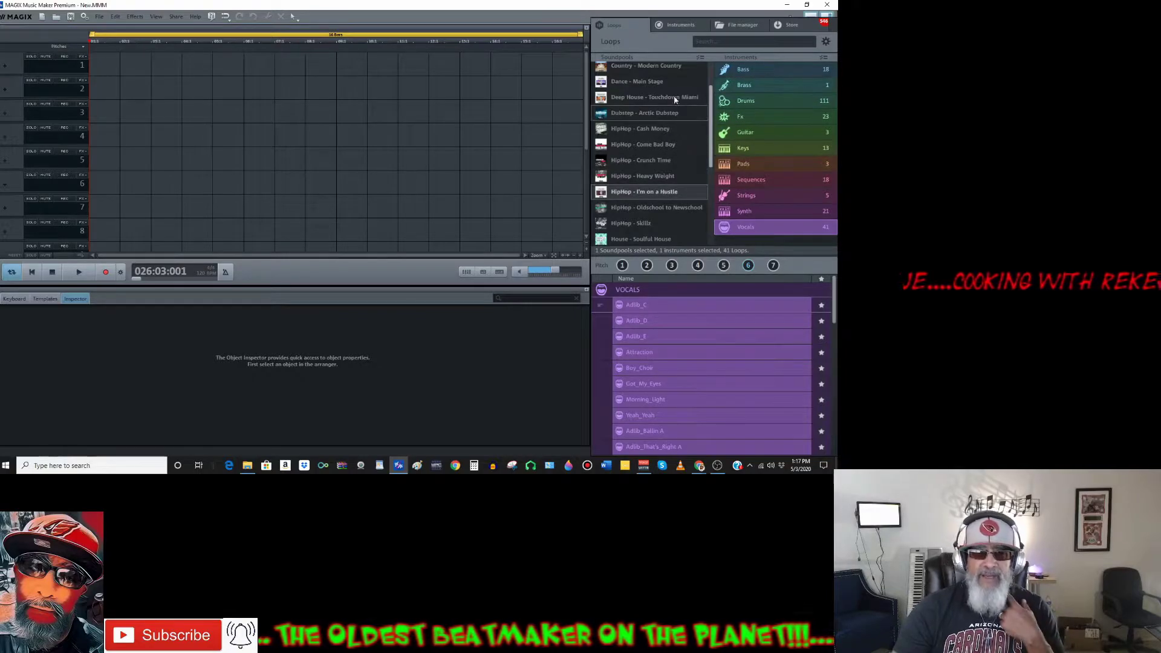
# Open the store and view its More instruments and More effect presets categories
pyautogui.click(781, 27)
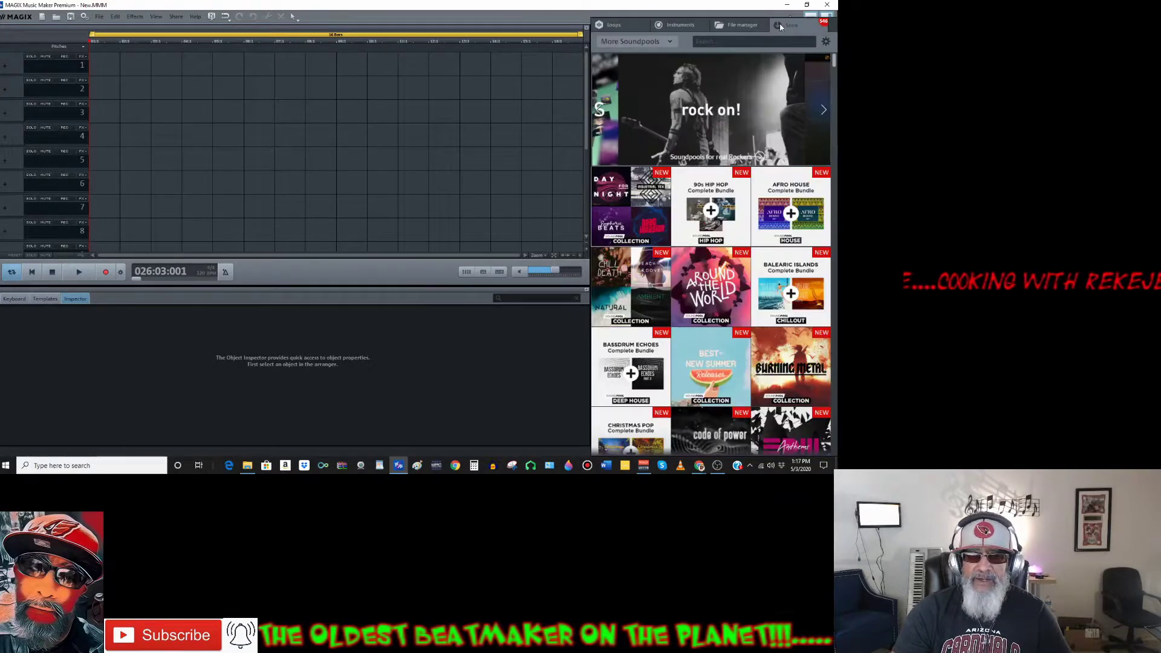
pyautogui.click(669, 41)
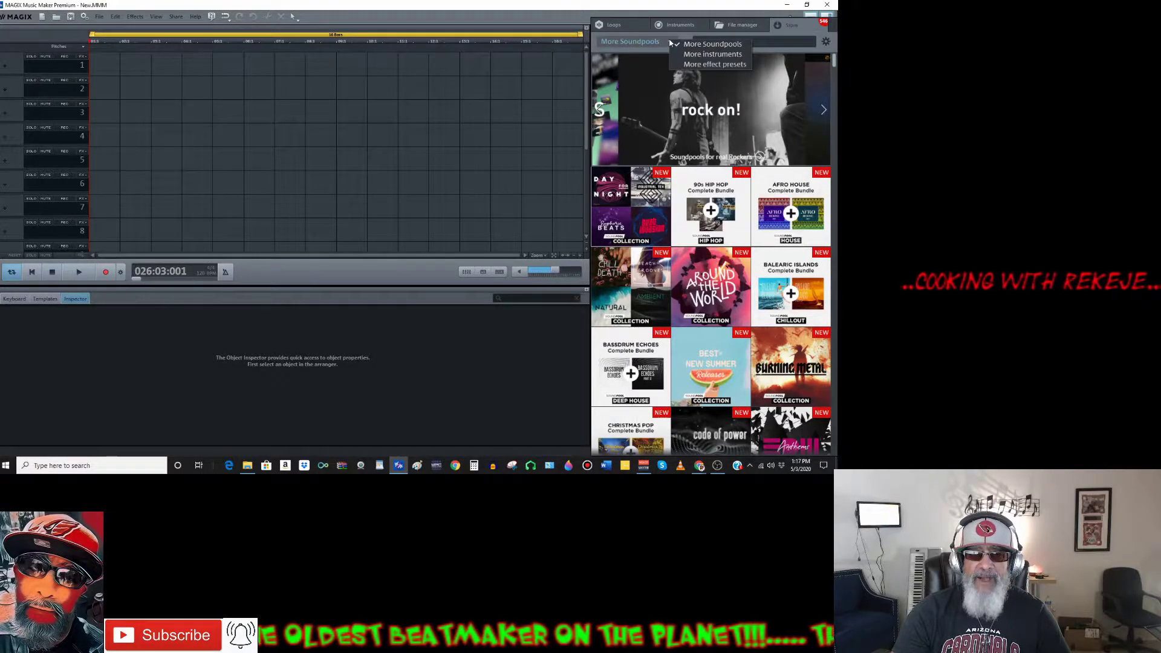
pyautogui.click(698, 55)
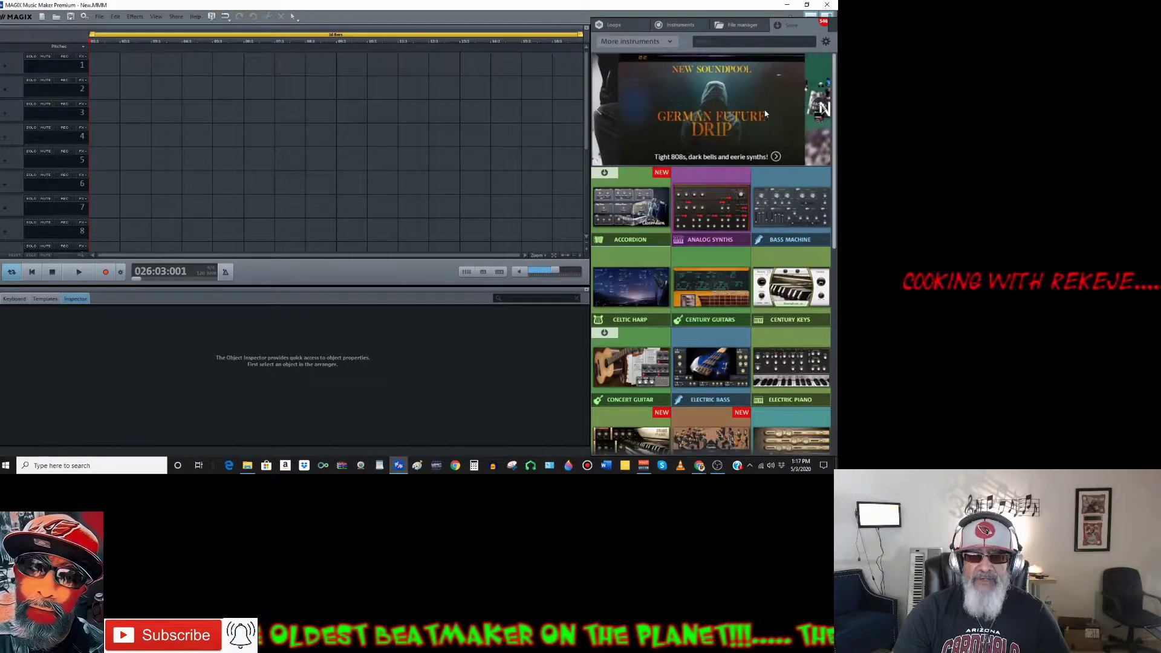
pyautogui.click(671, 43)
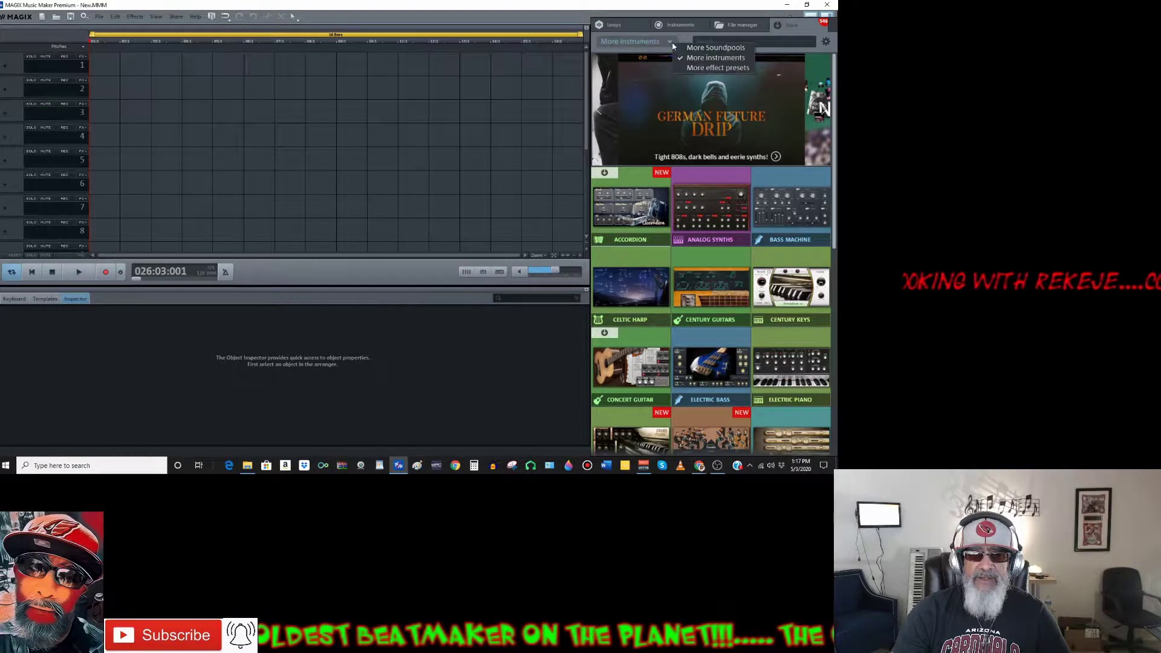
pyautogui.click(717, 68)
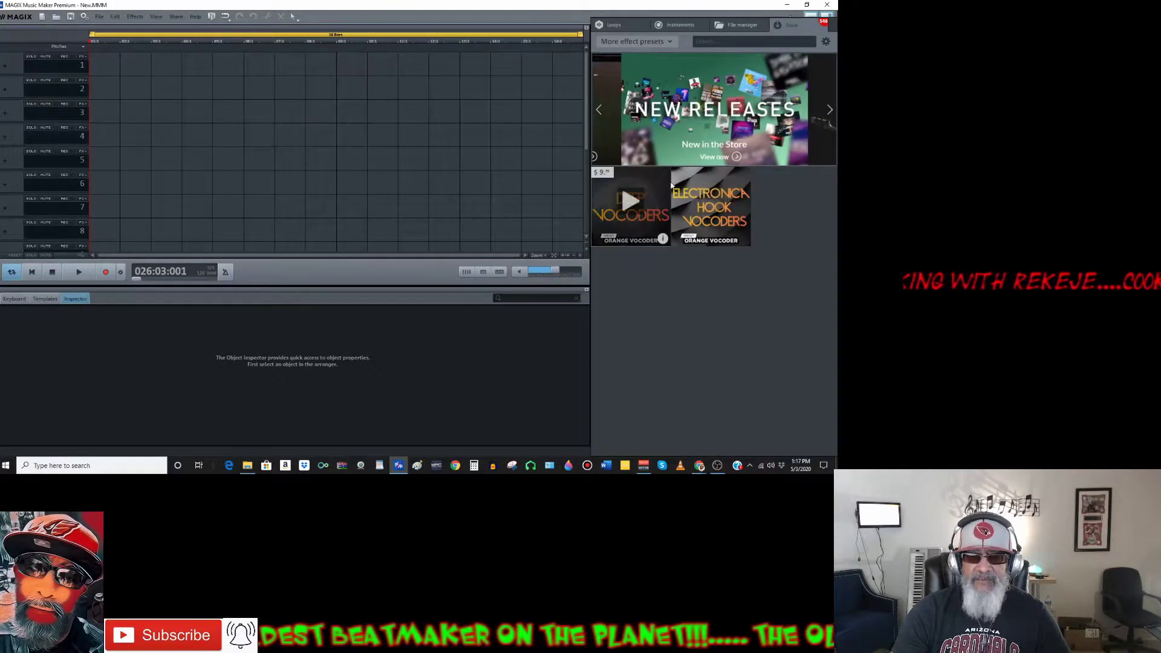
# Switch the store to More Soundpools and search for "hip hop"
pyautogui.click(672, 41)
pyautogui.click(706, 45)
pyautogui.click(718, 41)
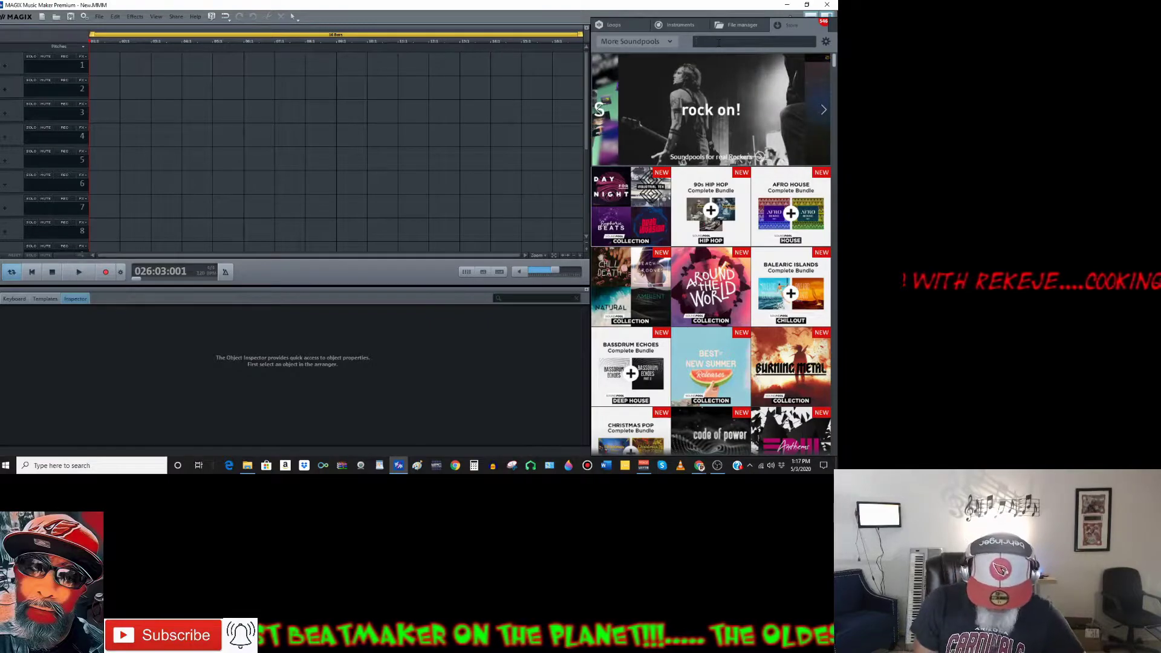
pyautogui.write('hip hop')
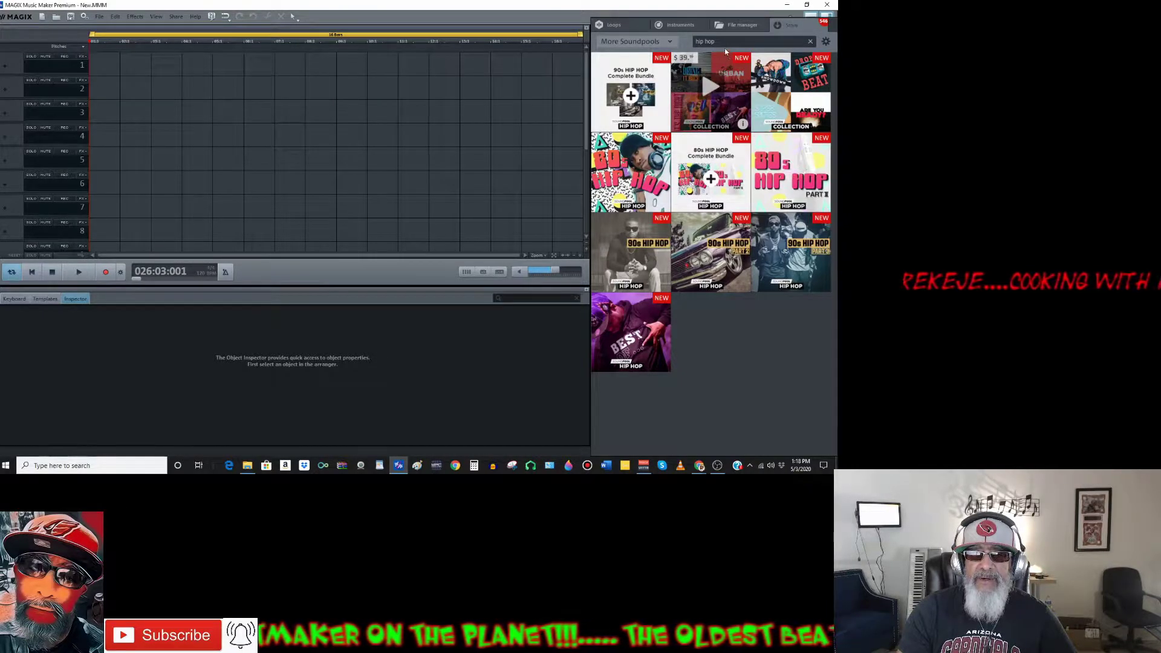
# Change the store search to "trap" and play the preview of the Gangsta Trap soundpool
pyautogui.hotkey('ctrl', 'a')
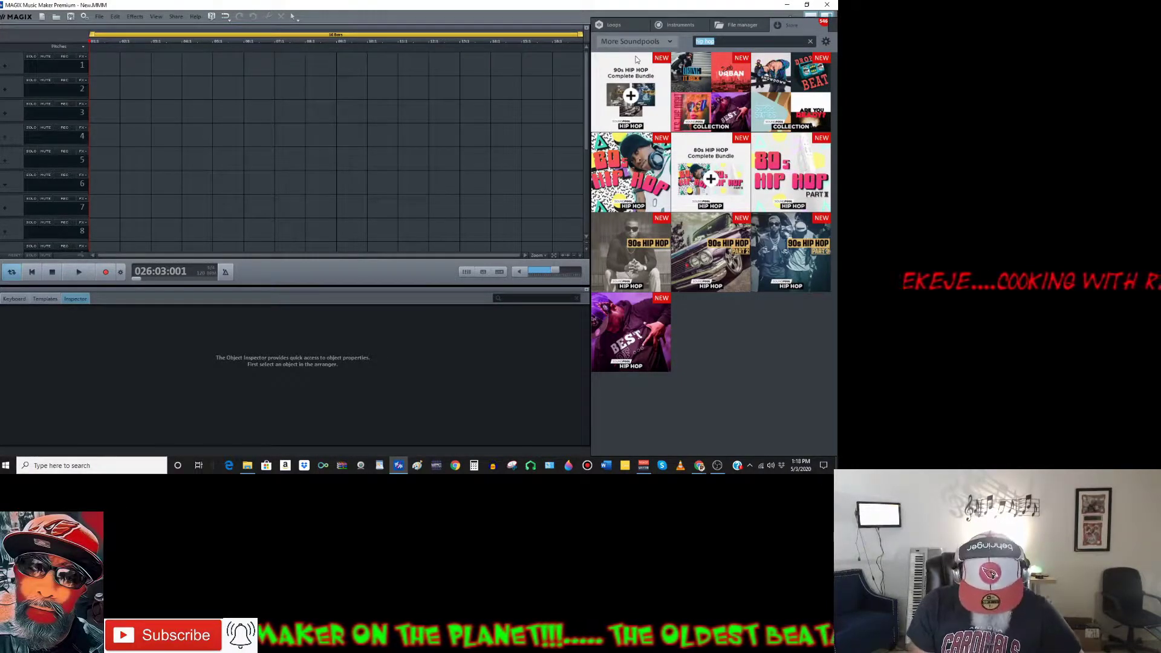
pyautogui.write('trap')
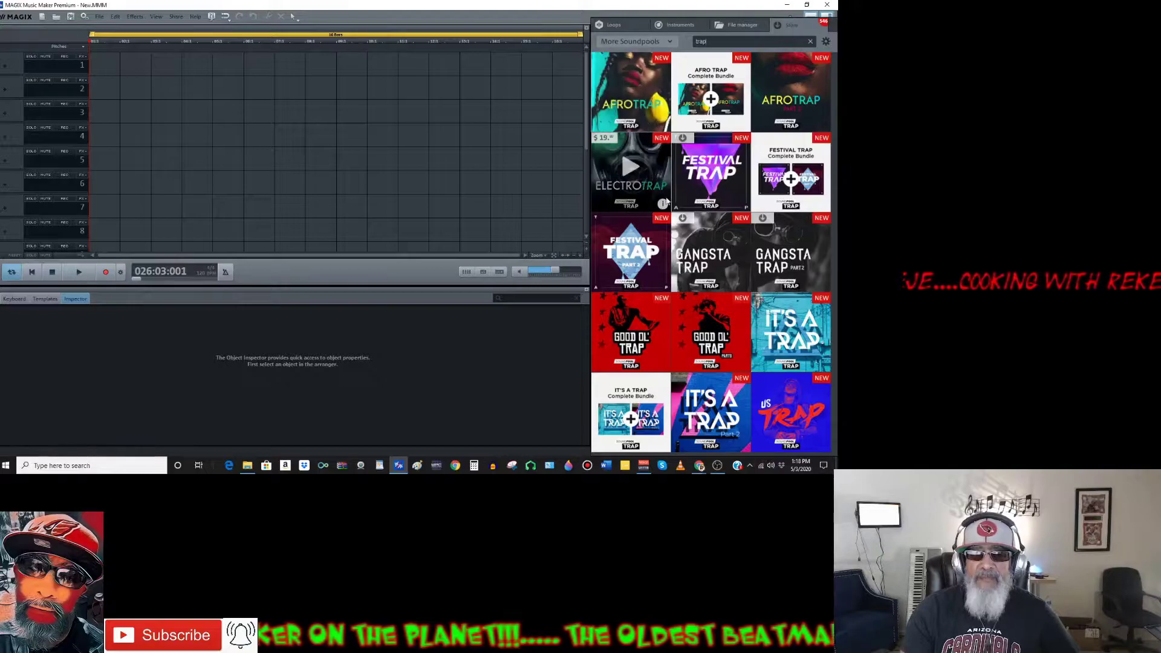
pyautogui.moveTo(706, 241)
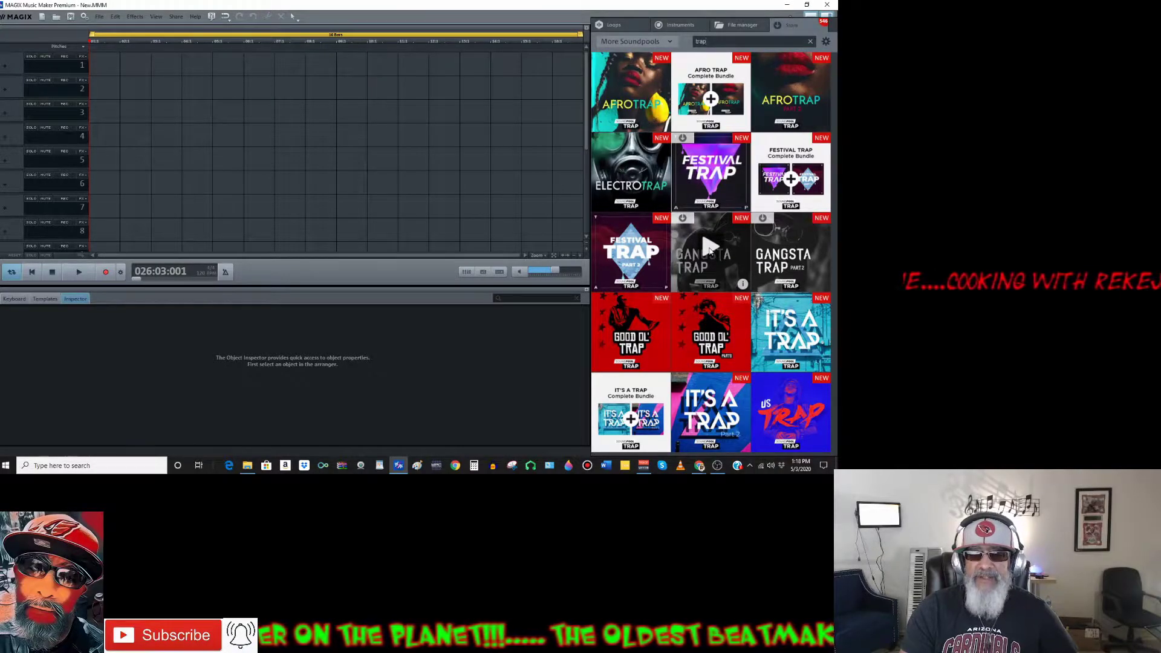
pyautogui.click(710, 248)
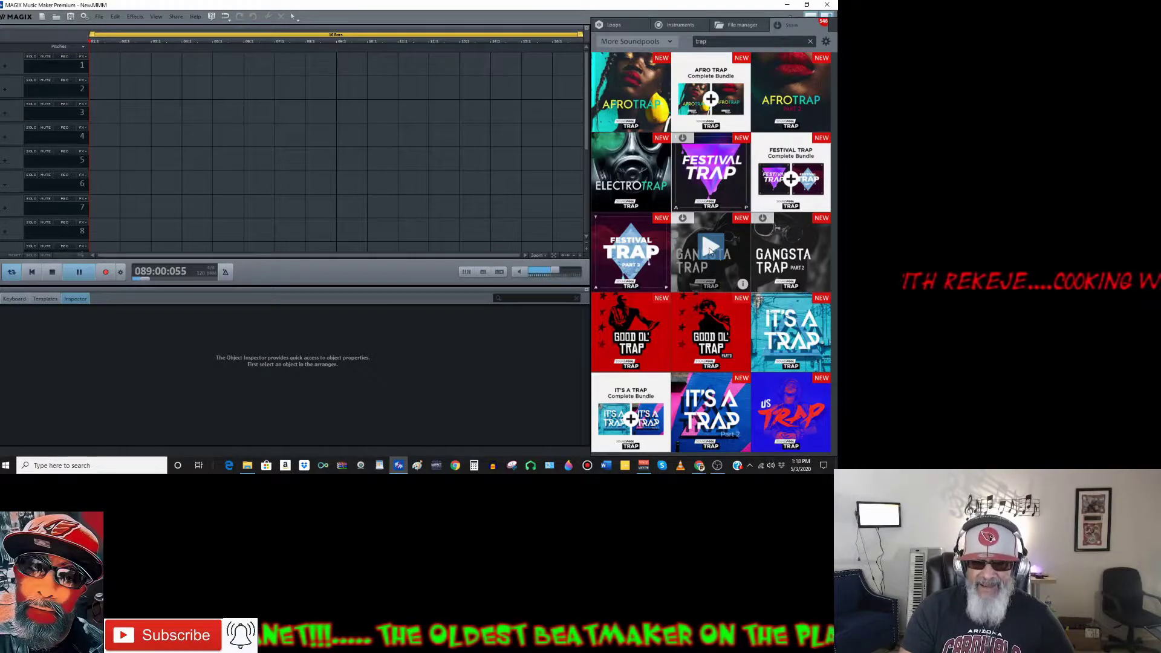
# View the details of Gangsta Trap and Gangsta Trap - Part 2, and stop the preview playback
pyautogui.click(726, 238)
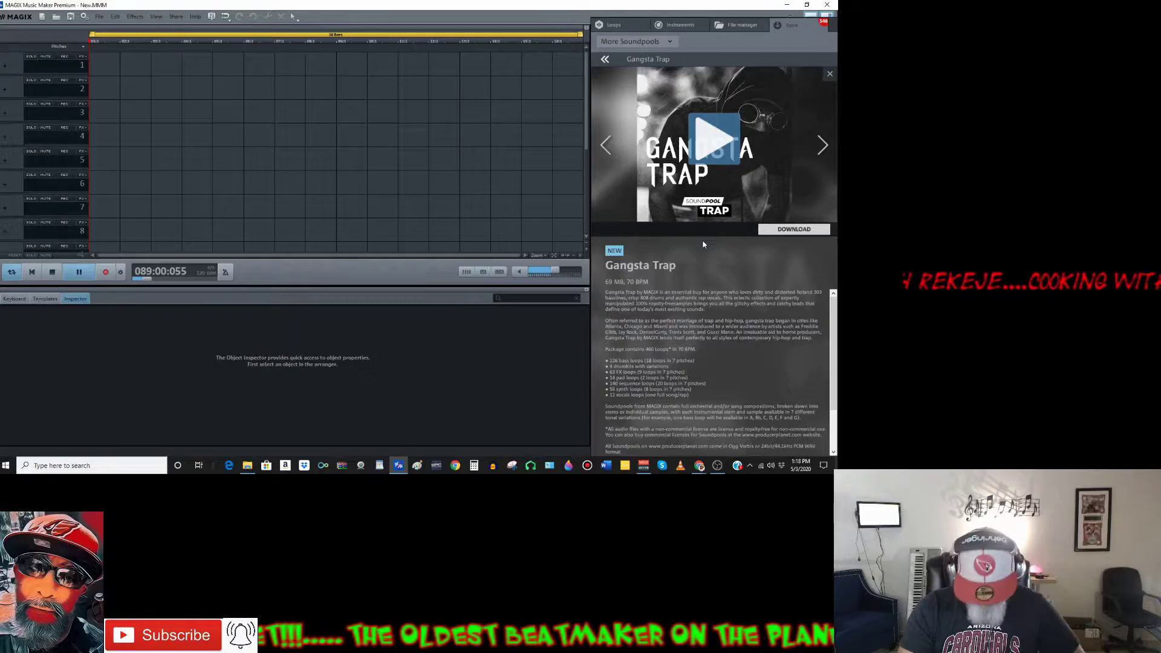
pyautogui.press('Right')
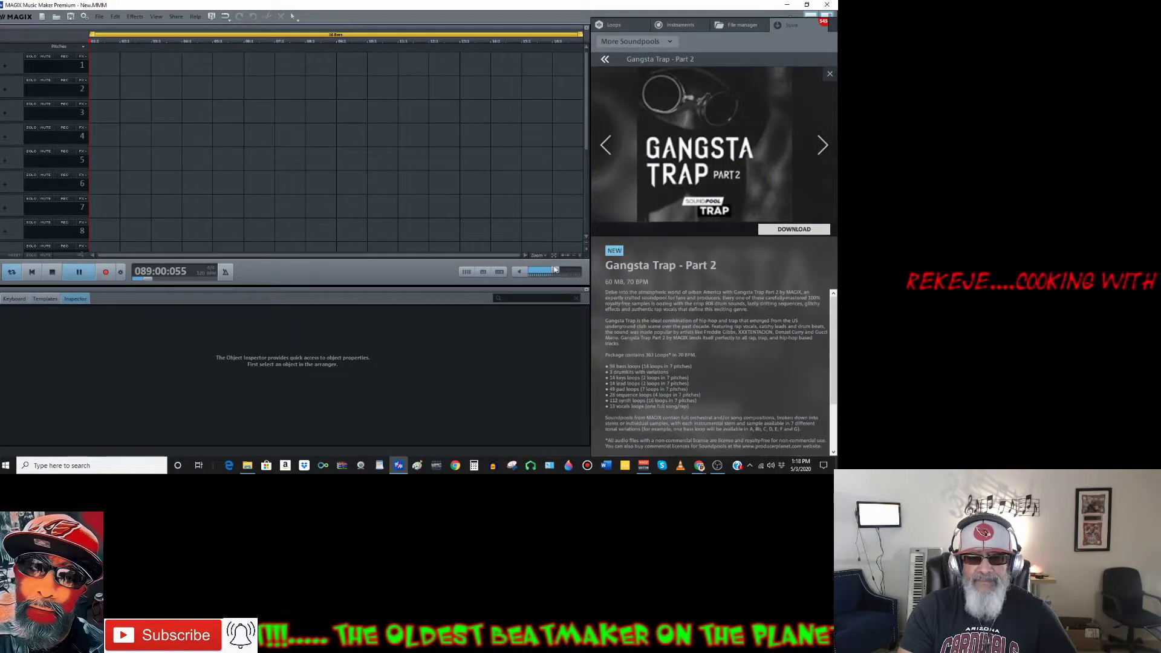
pyautogui.click(53, 272)
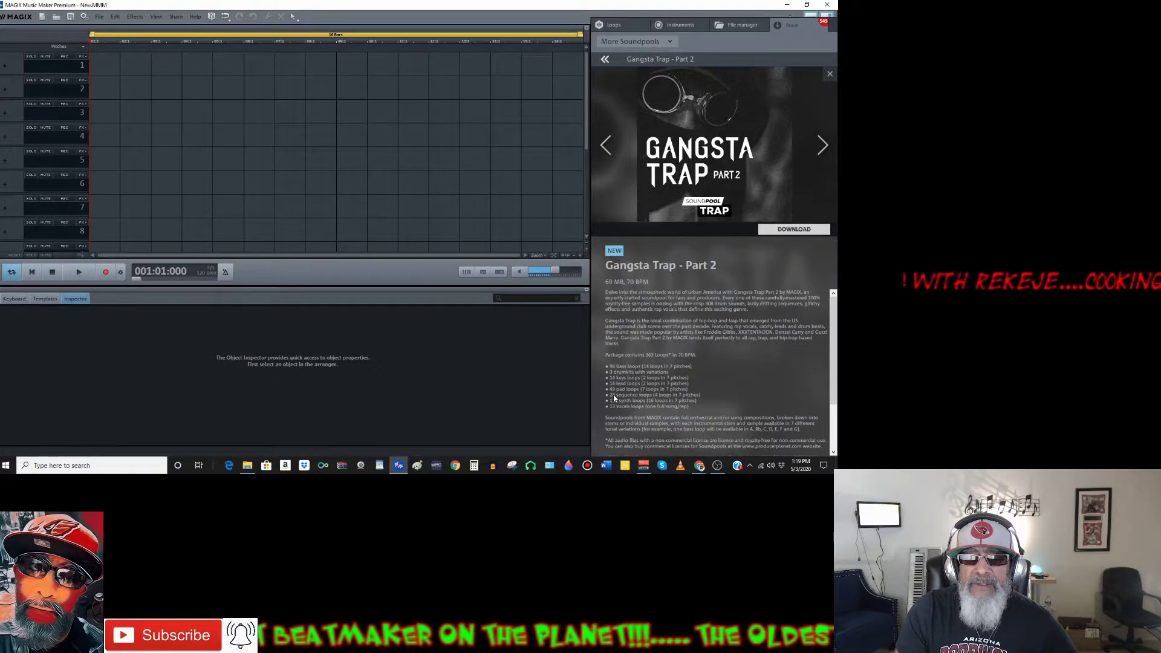
# Check the details of Festival Trap - Part 2 and Gangsta Trap - Part 2, and return to the search results
pyautogui.moveTo(716, 179)
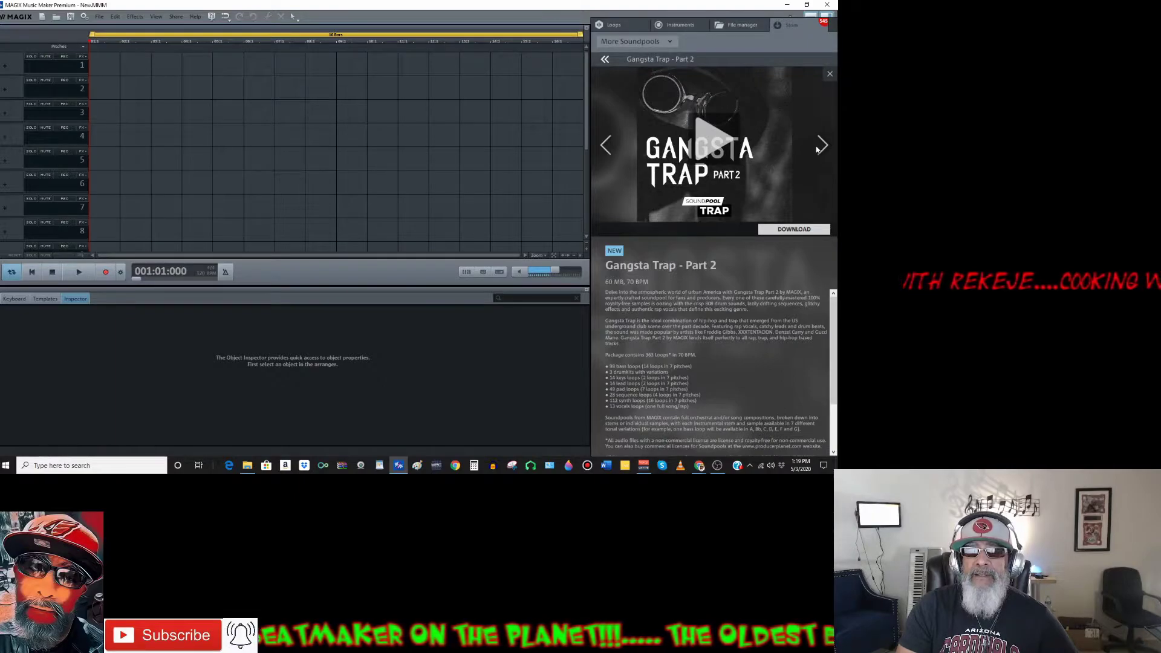
pyautogui.click(606, 143)
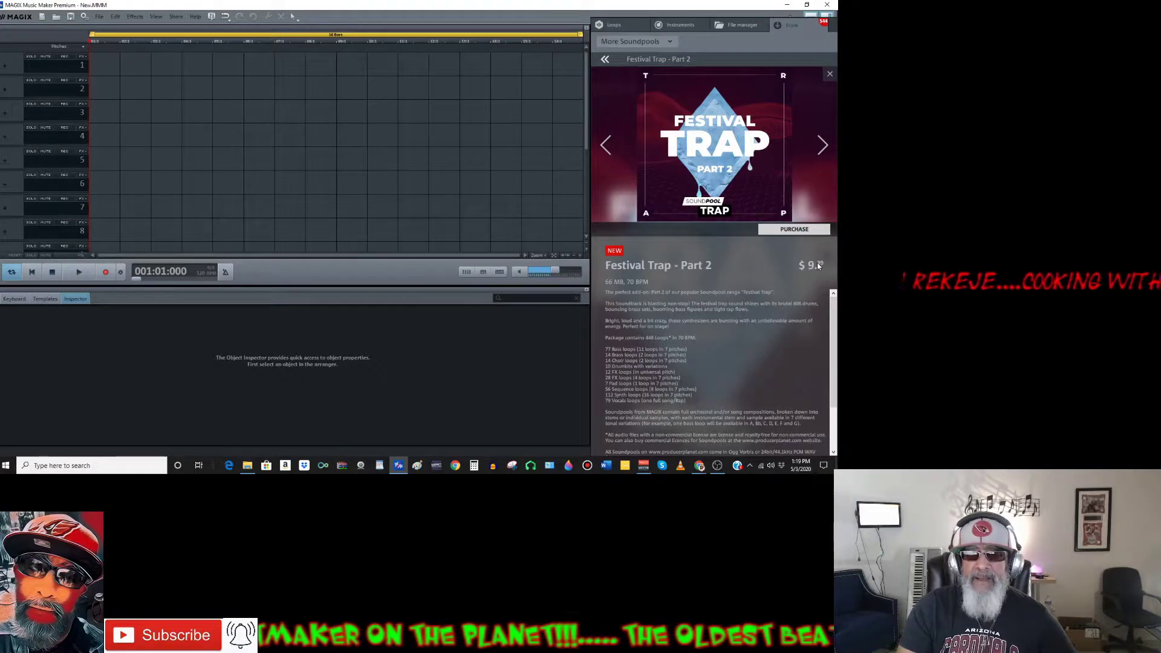
pyautogui.click(822, 145)
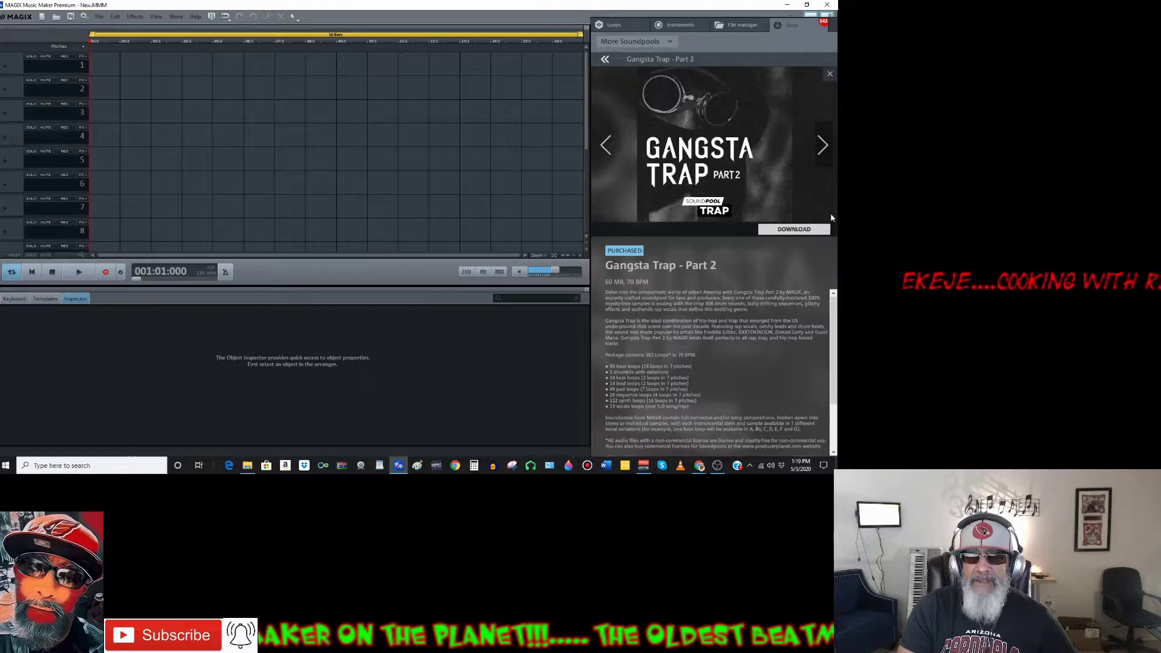
pyautogui.click(603, 59)
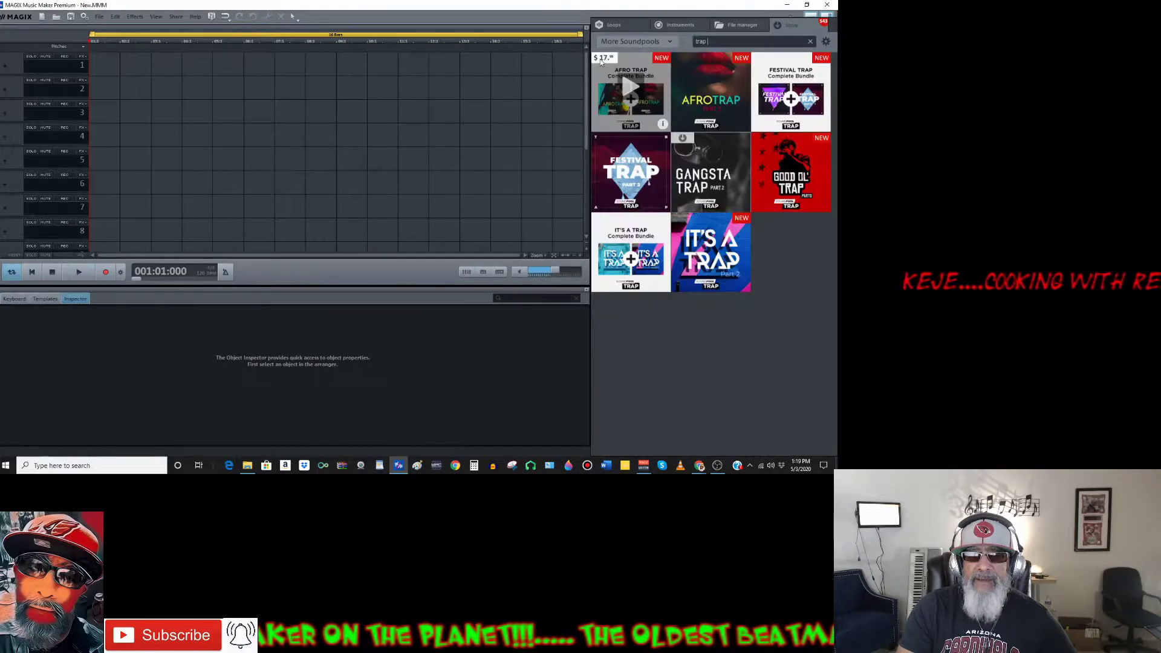
# Play the preview of the second Good Ol' Trap soundpool and stop it
pyautogui.moveTo(729, 188)
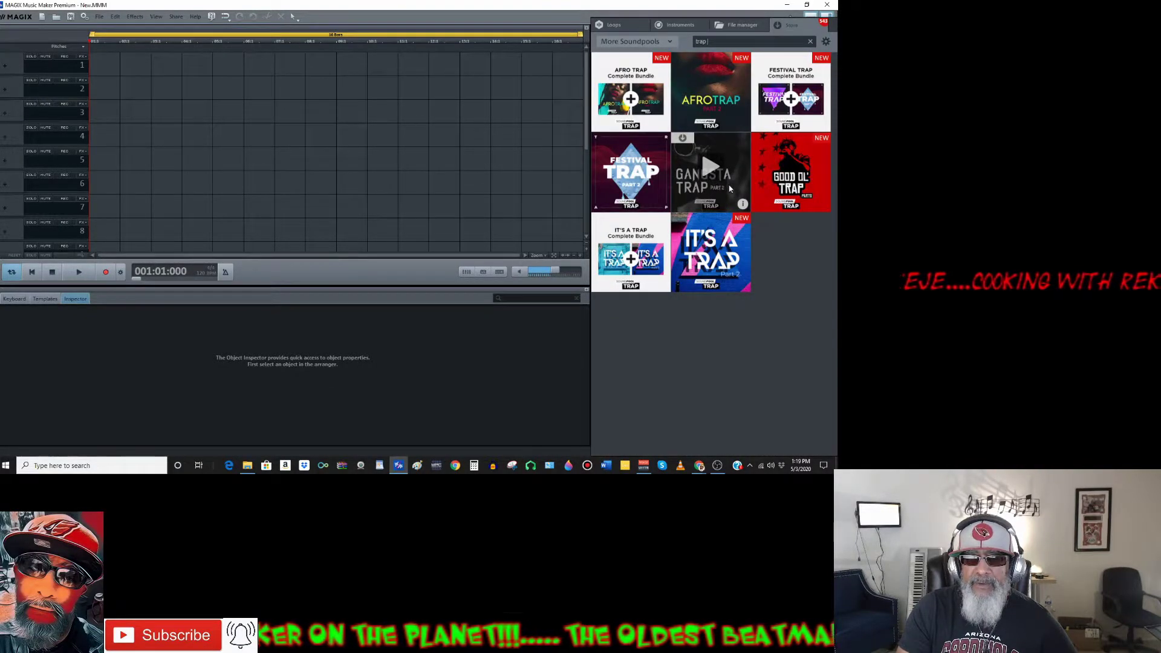
pyautogui.moveTo(786, 165)
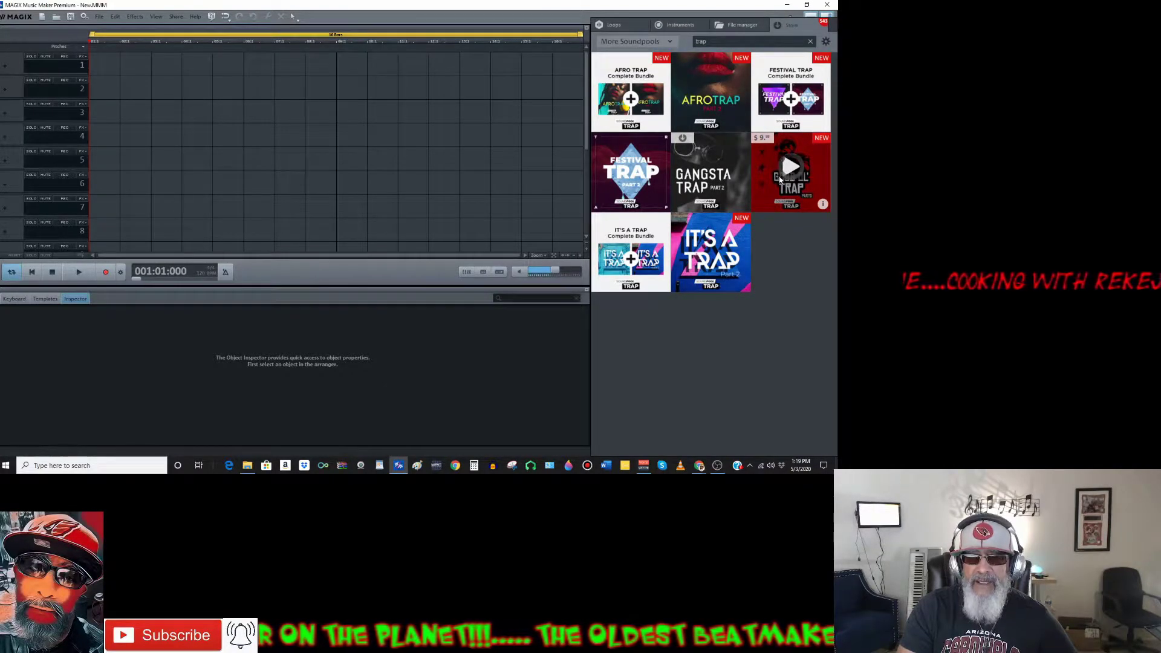
pyautogui.click(780, 180)
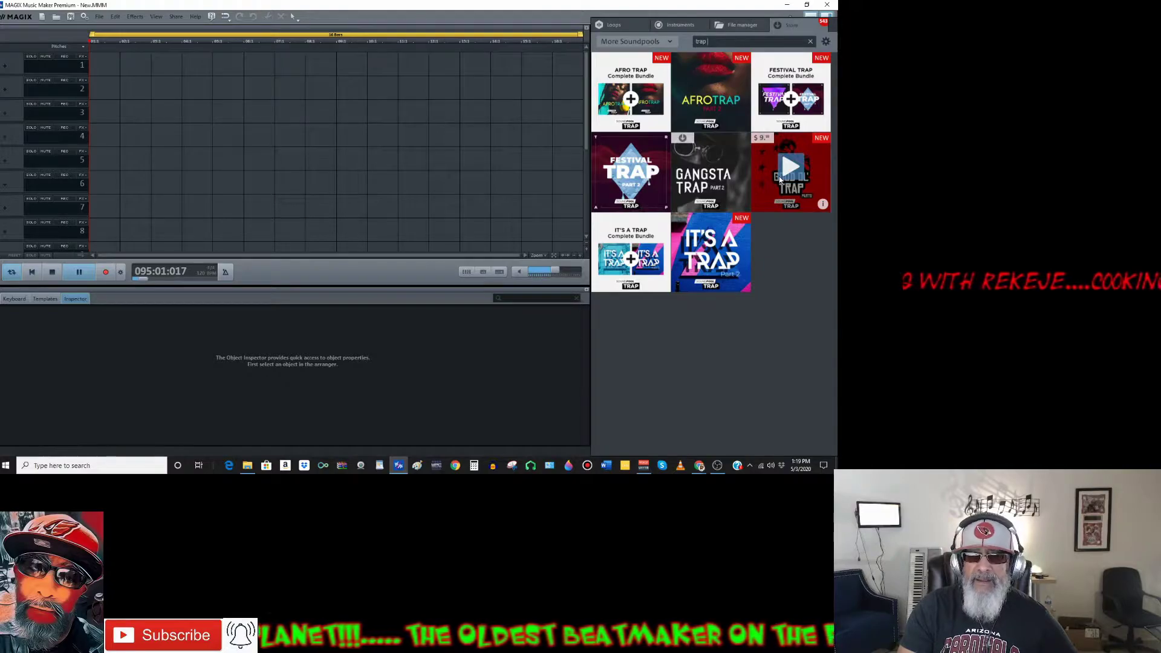
pyautogui.click(785, 175)
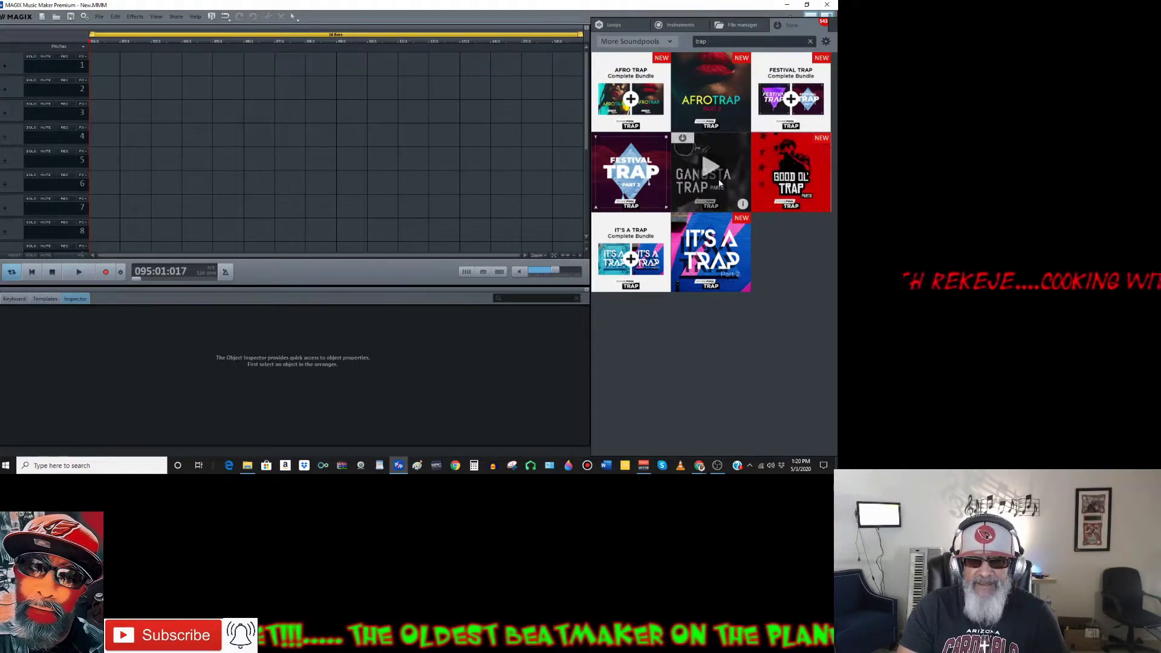
# Play the preview of the It's a Trap - Part 2 soundpool and stop it
pyautogui.moveTo(784, 108)
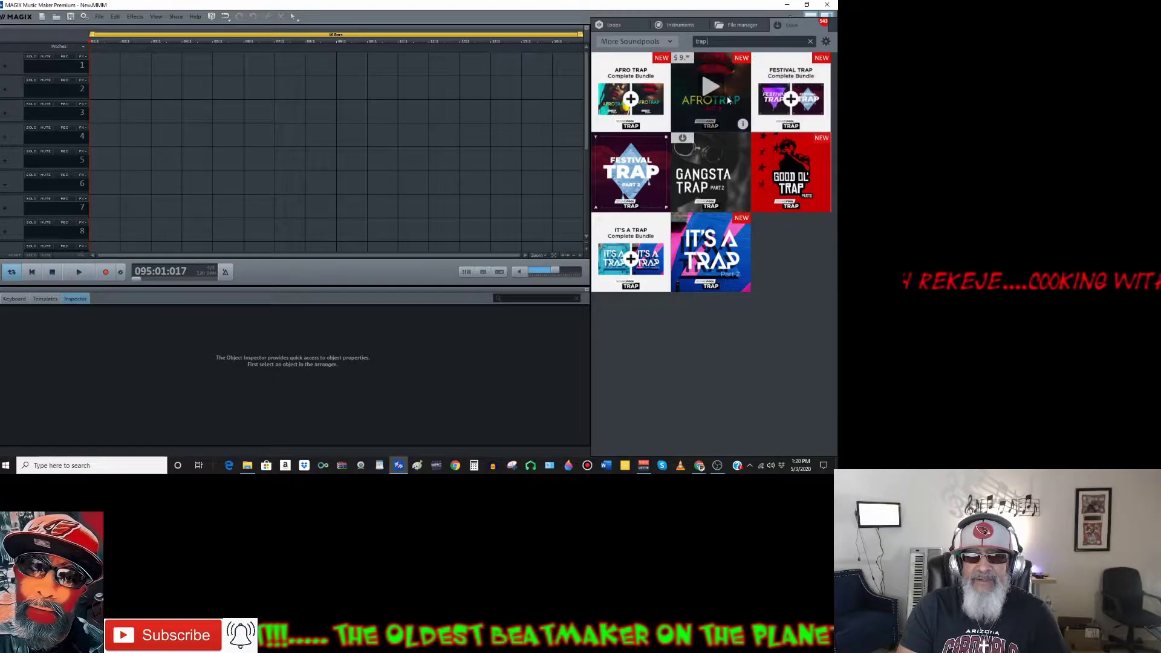
pyautogui.moveTo(705, 251)
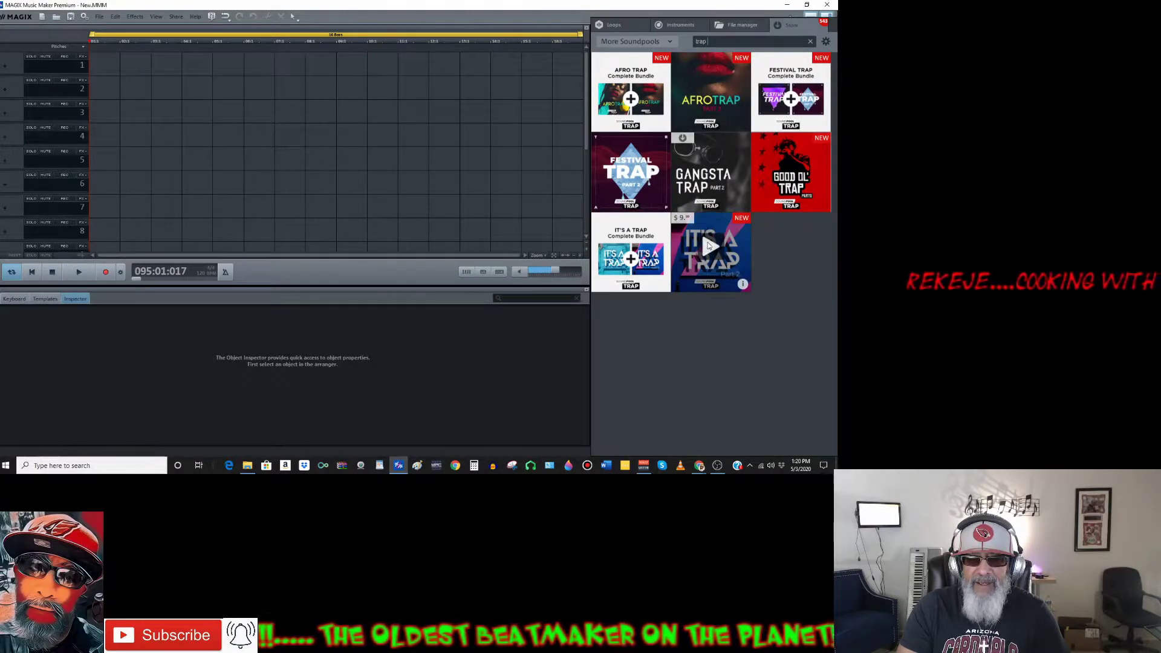
pyautogui.click(727, 244)
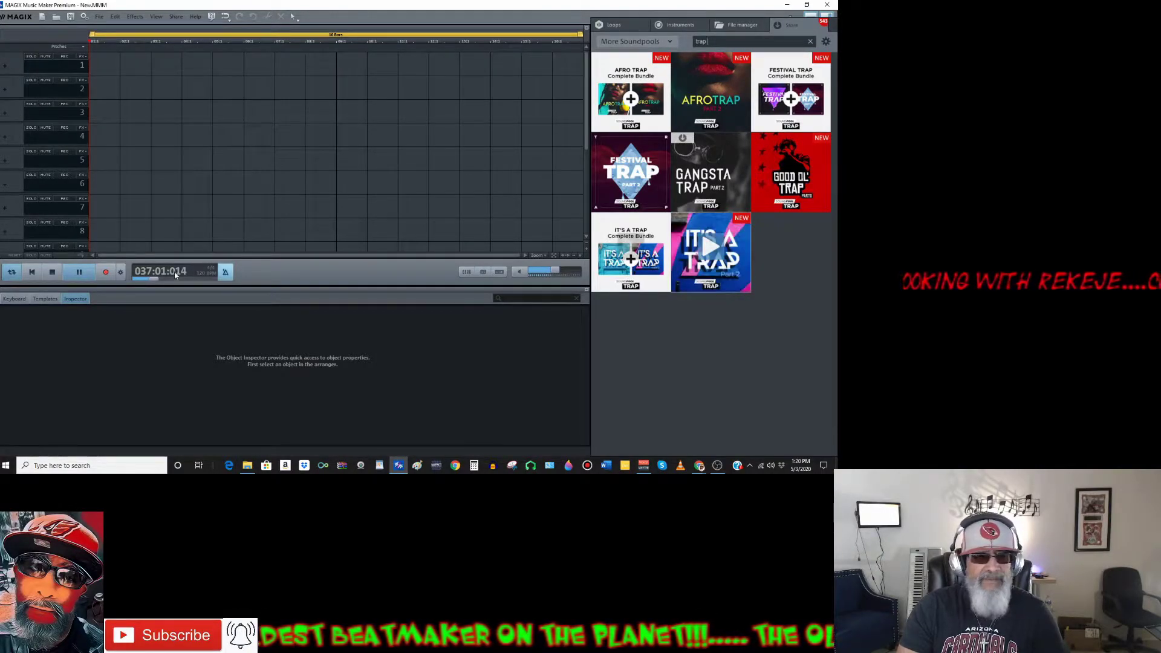
pyautogui.click(56, 275)
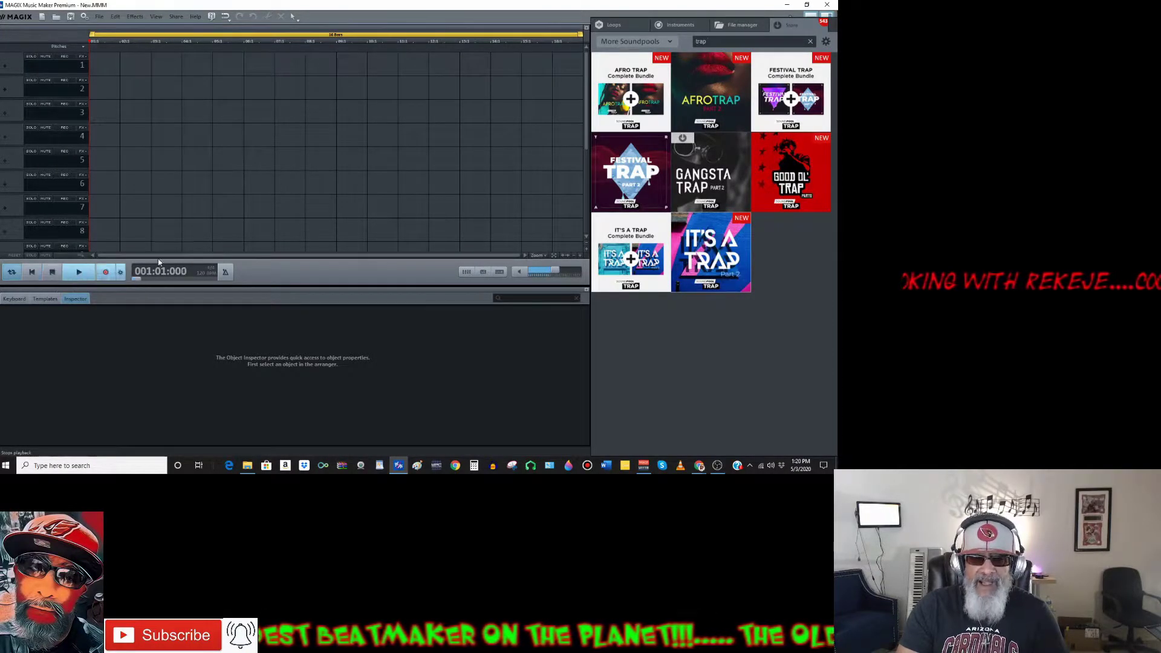
# Begin purchasing the It's a Trap - Part 2 soundpool with the Commercial (Royalty Free) license
pyautogui.click(721, 234)
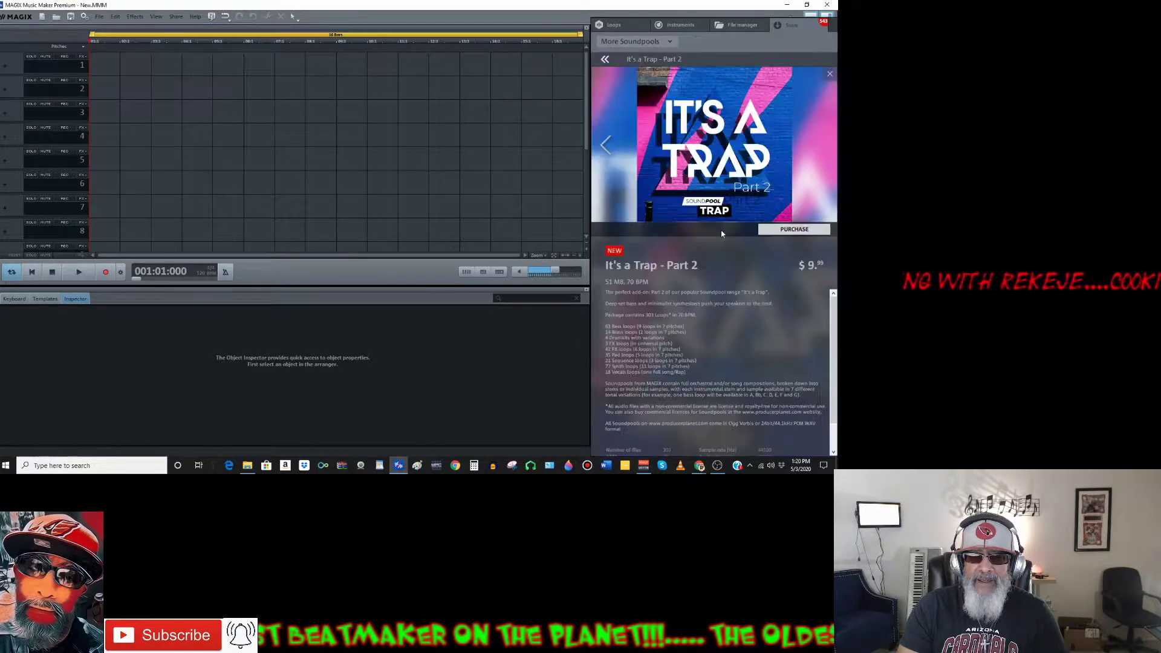
pyautogui.click(791, 231)
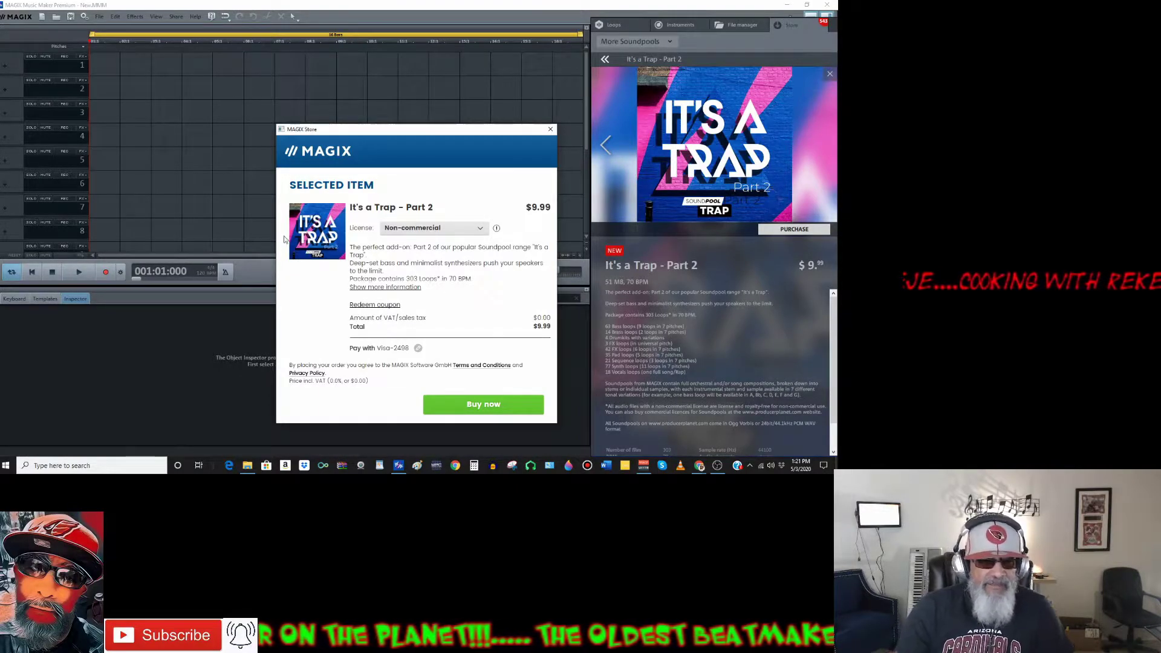
pyautogui.click(483, 231)
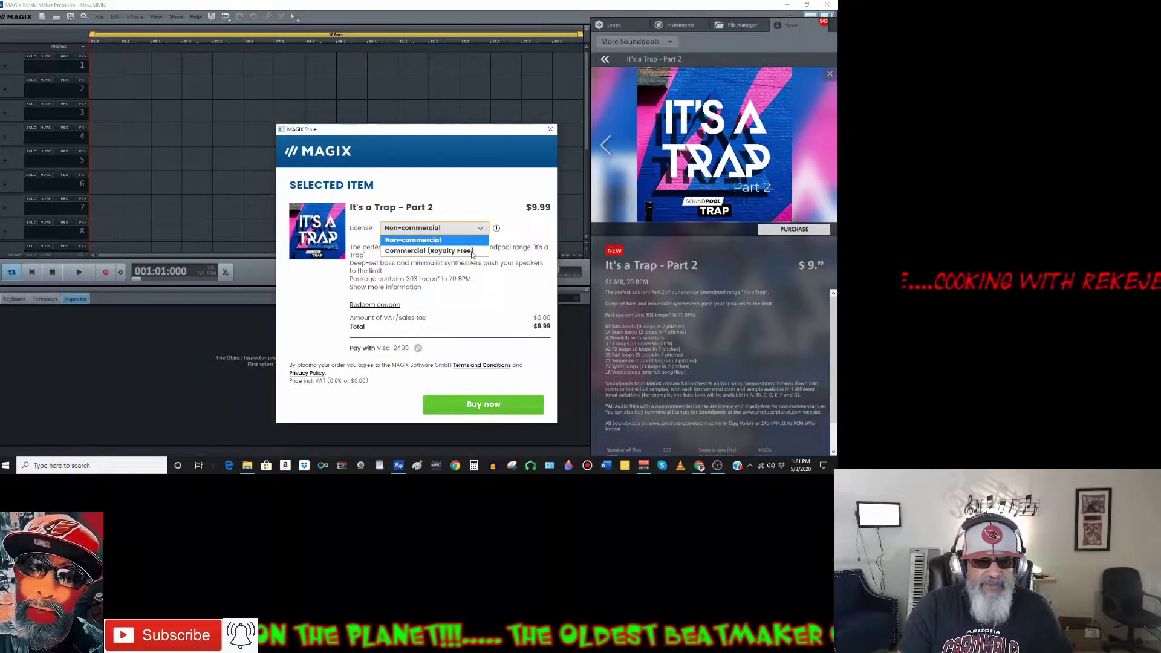
pyautogui.click(470, 251)
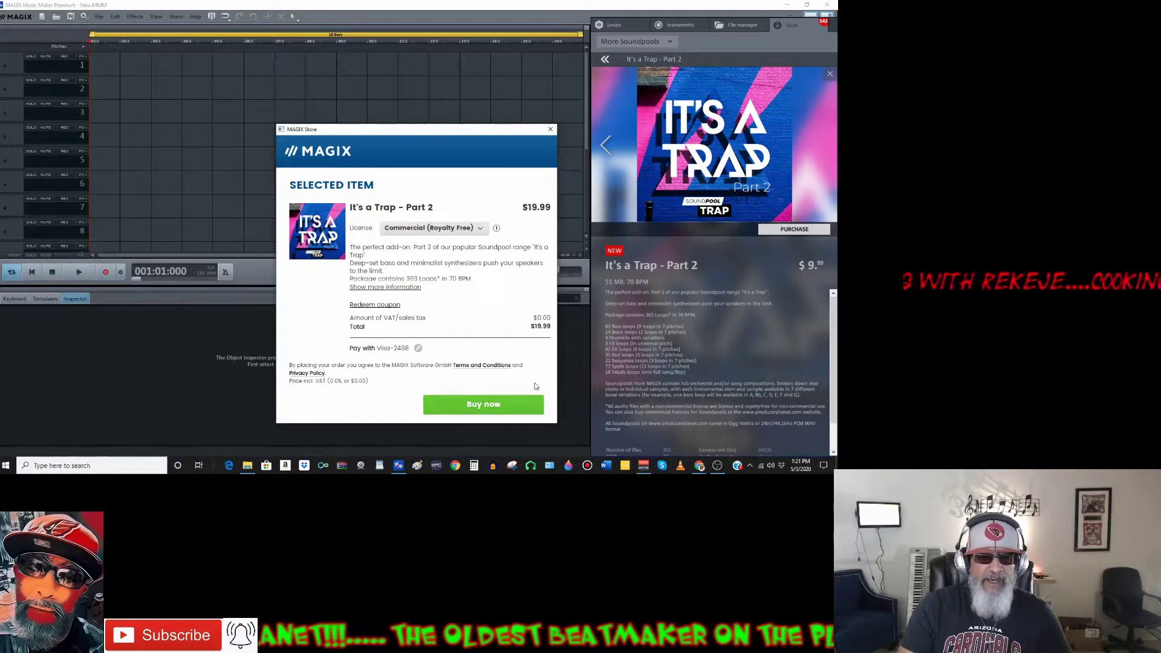
# Confirm the It's a Trap - Part 2 order with the MAGIX account password and start the soundpool's download
pyautogui.click(484, 405)
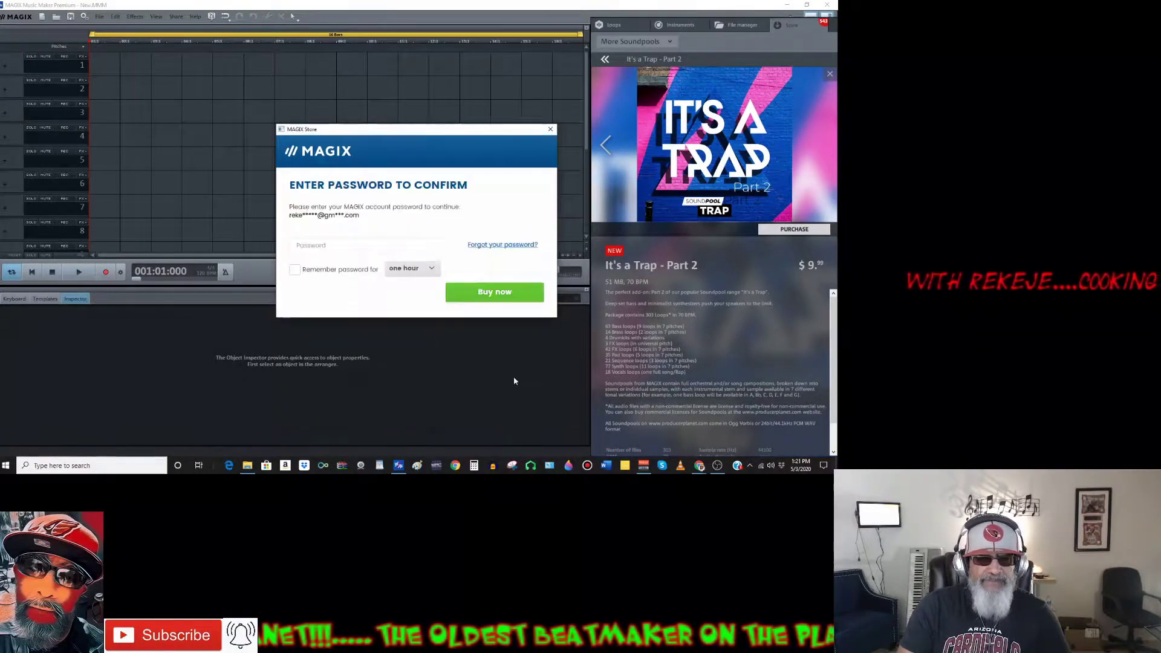
pyautogui.click(301, 269)
pyautogui.click(322, 246)
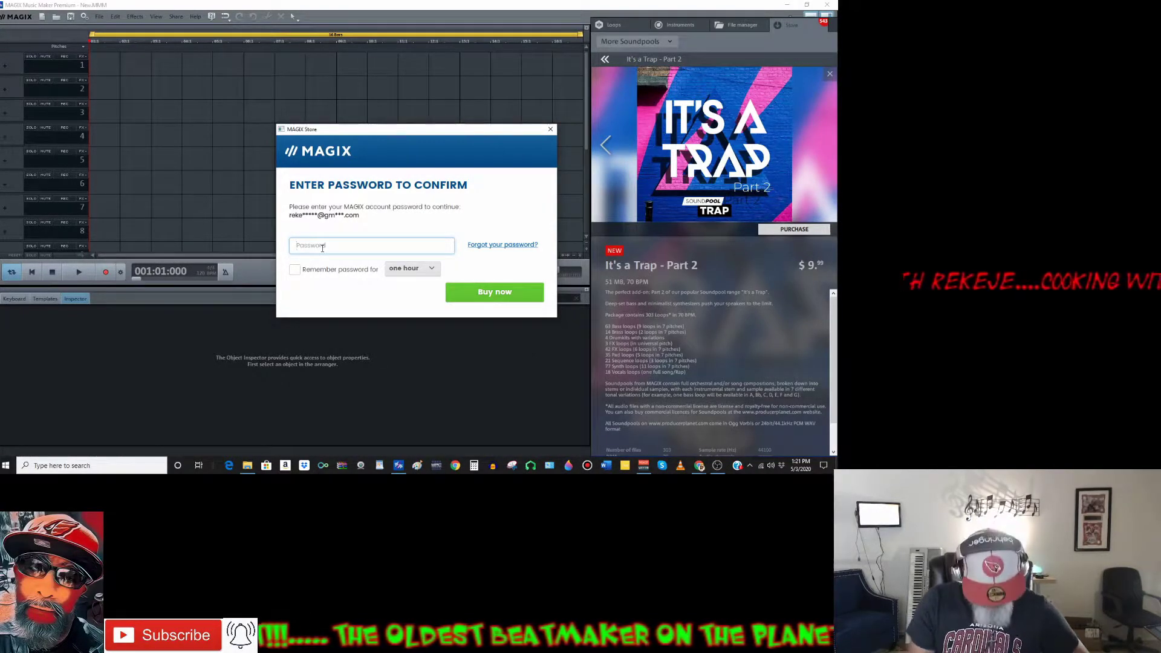
pyautogui.write('••')
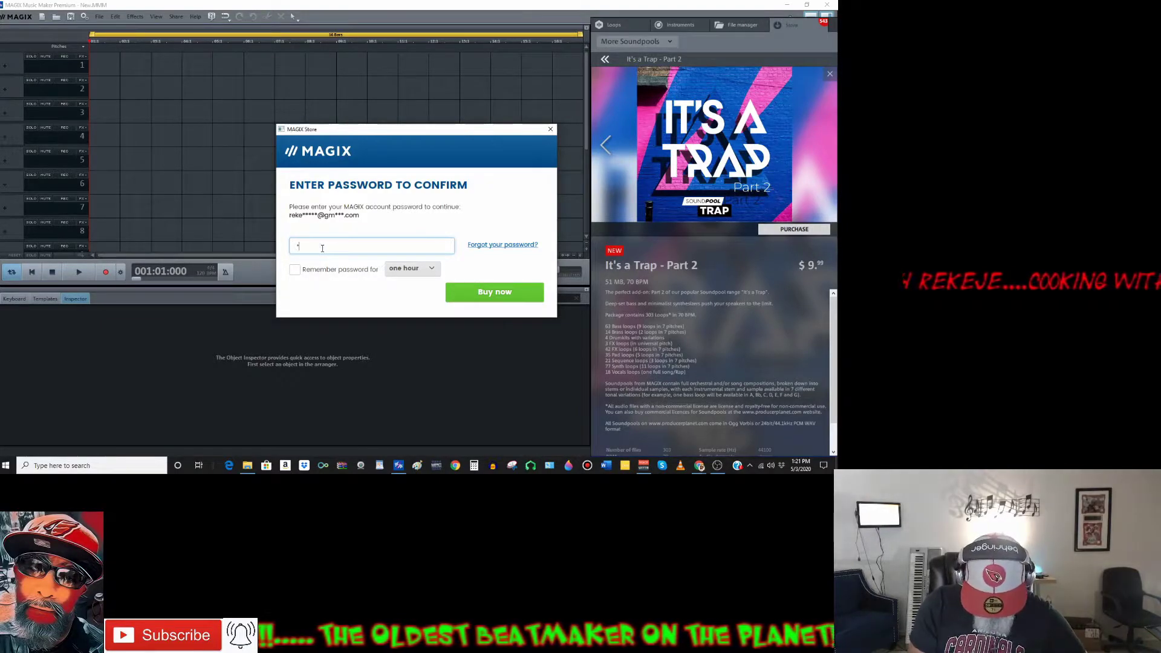
pyautogui.write('•••••')
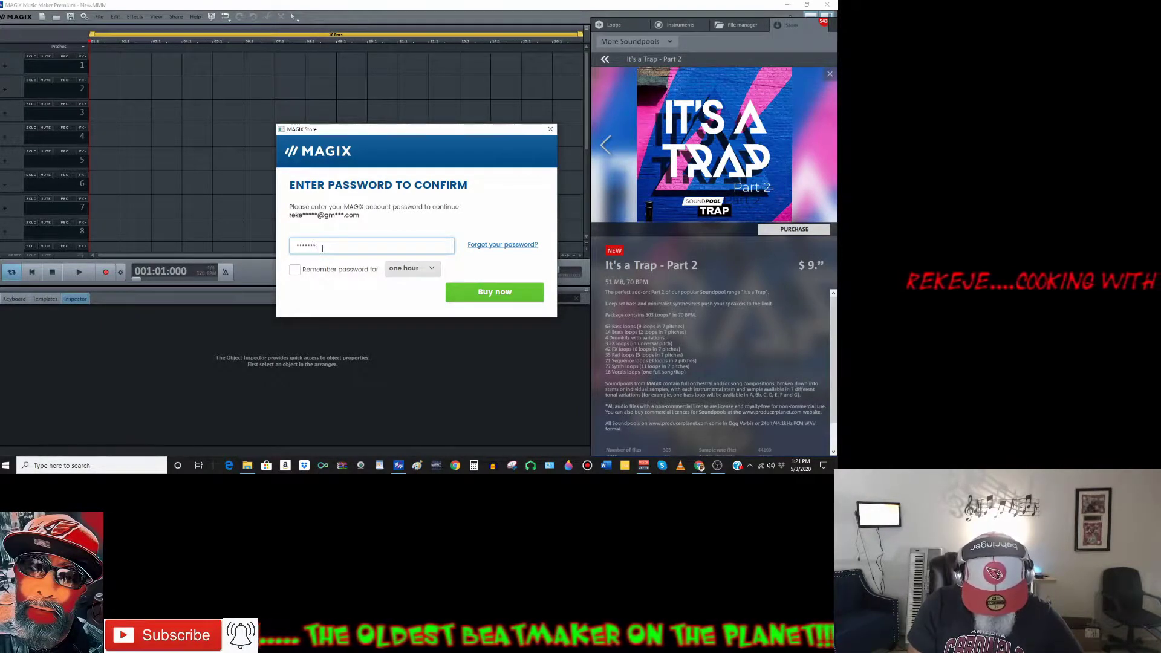
pyautogui.write('•')
pyautogui.press('Return')
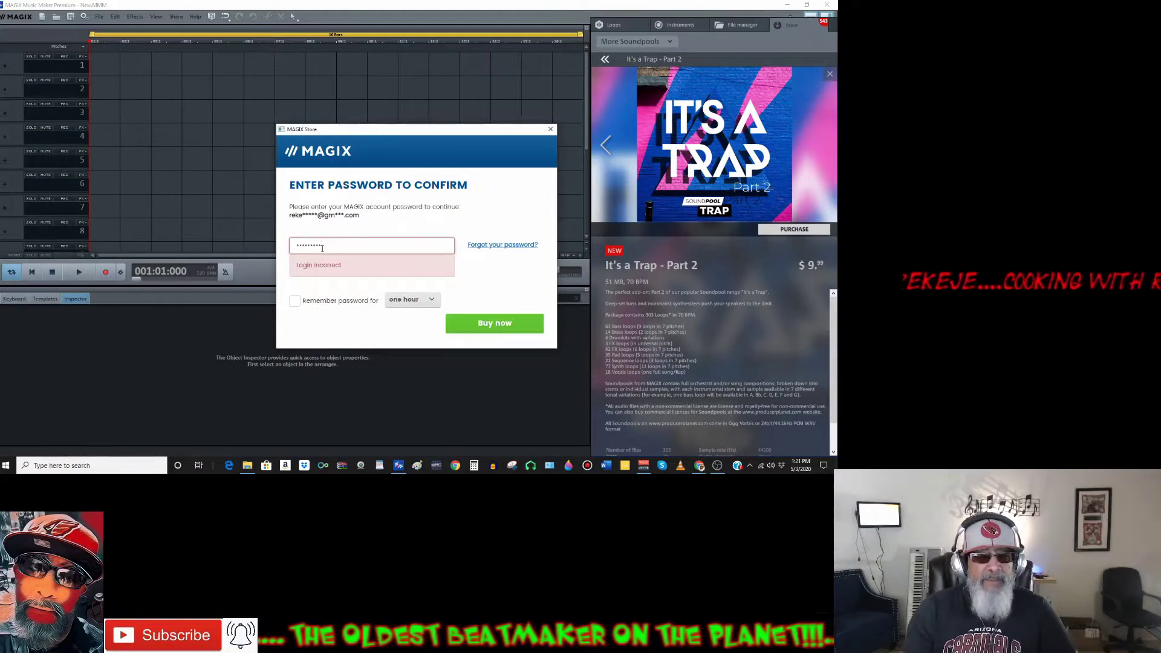
pyautogui.press('BackSpace')
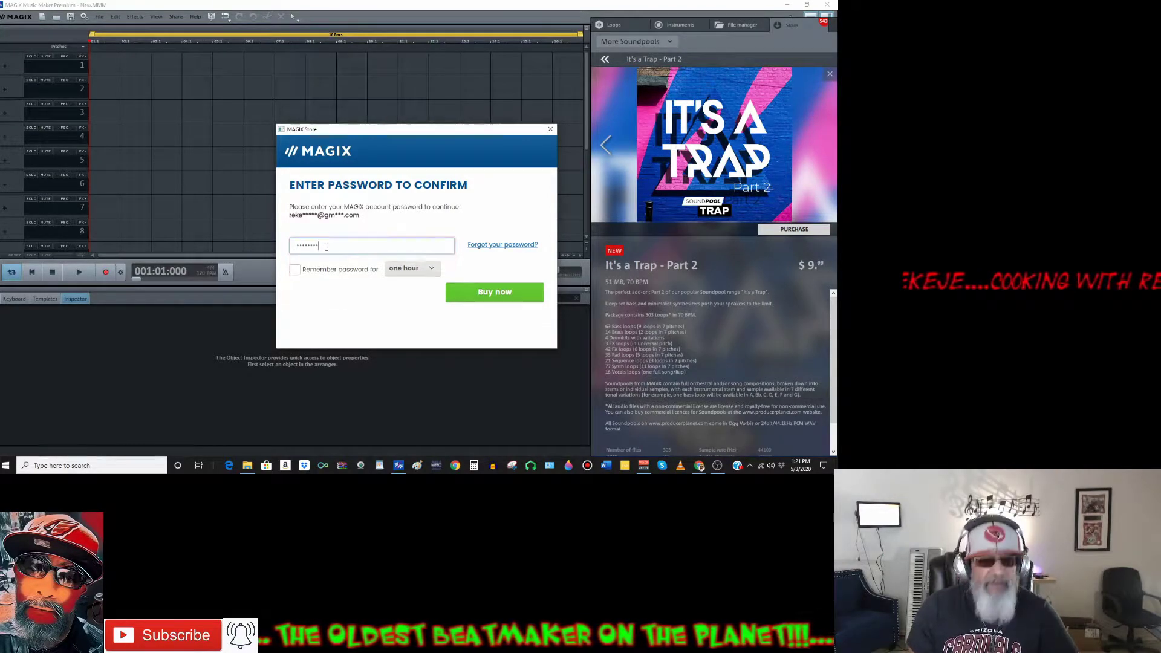
pyautogui.click(483, 290)
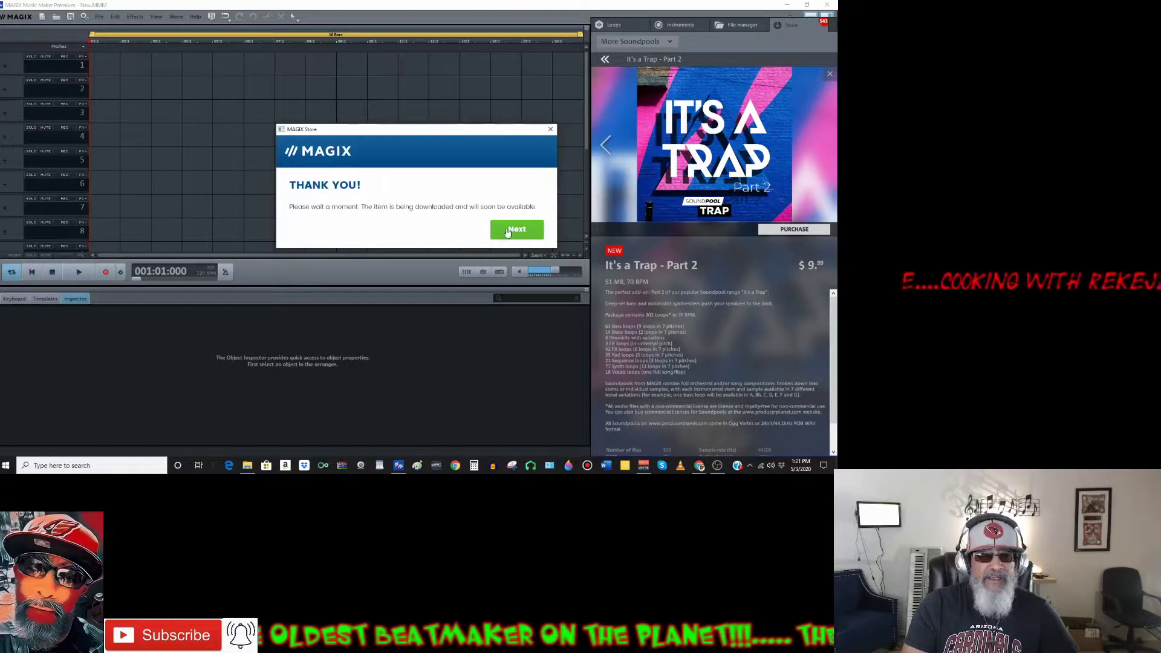
pyautogui.click(508, 234)
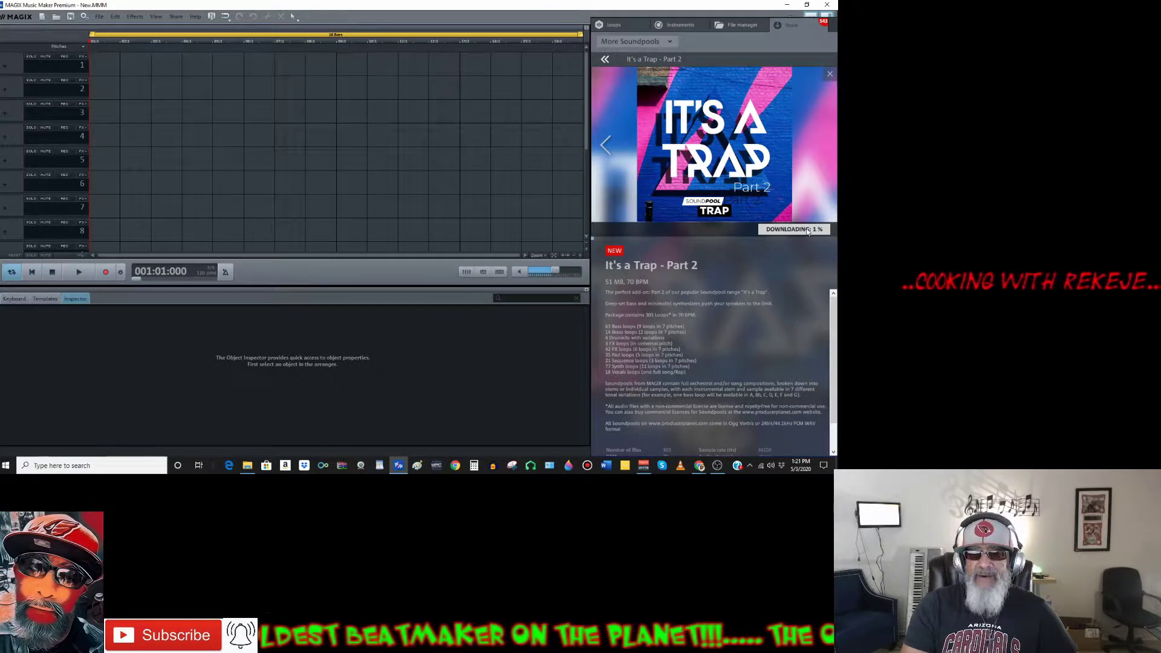
# Preview Gangsta Trap - Part 2 in the store results and check the It's a Trap - Part 2 installation in the Loops soundpool list
pyautogui.click(606, 61)
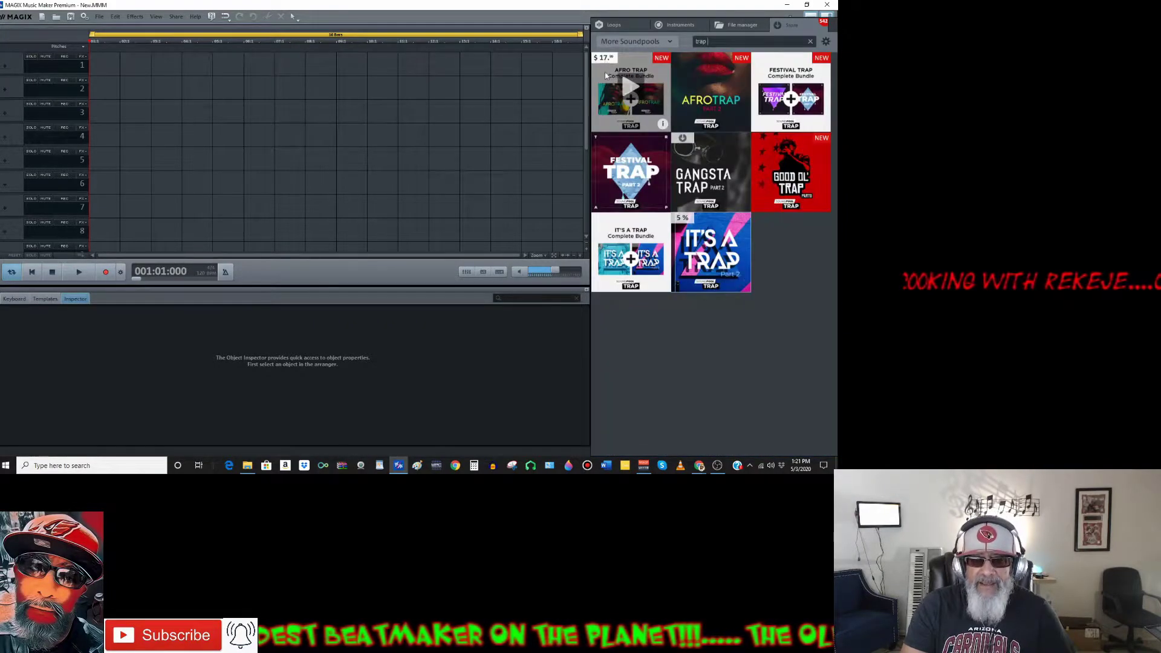
pyautogui.click(710, 168)
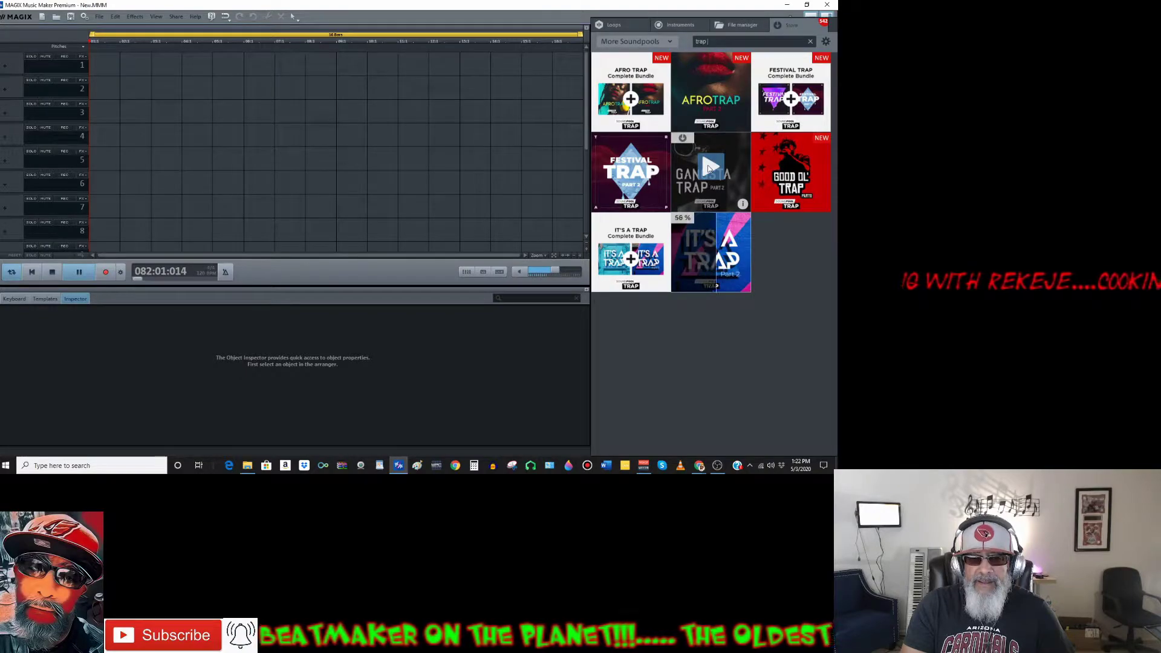
pyautogui.click(610, 25)
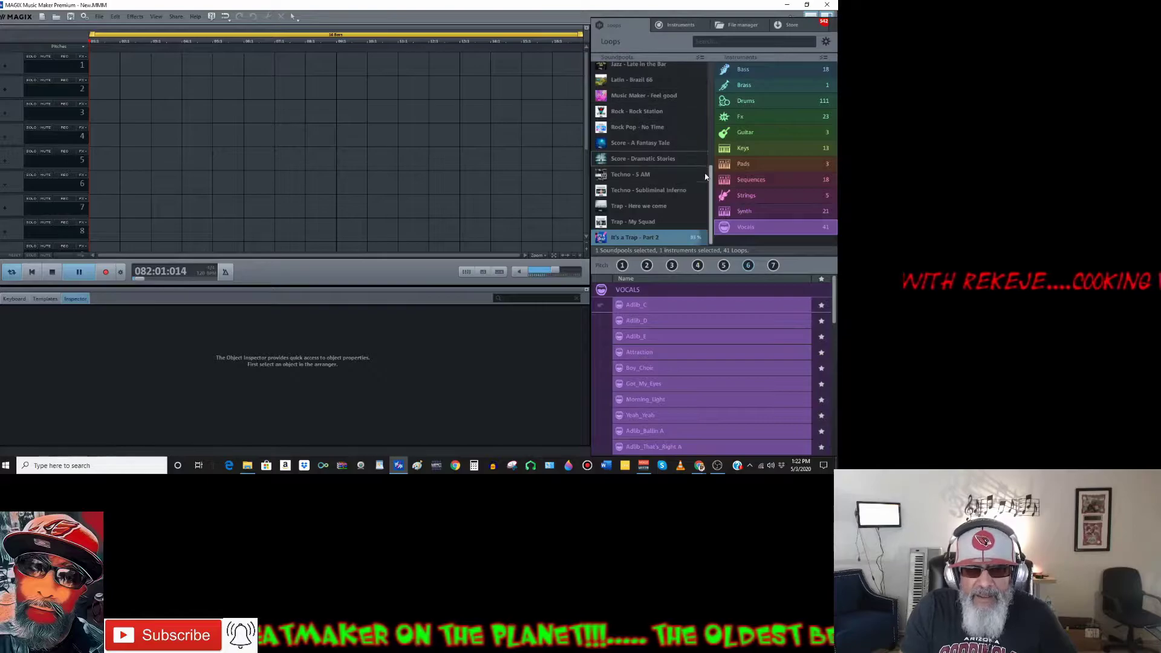
pyautogui.scroll(-4, 695, 84)
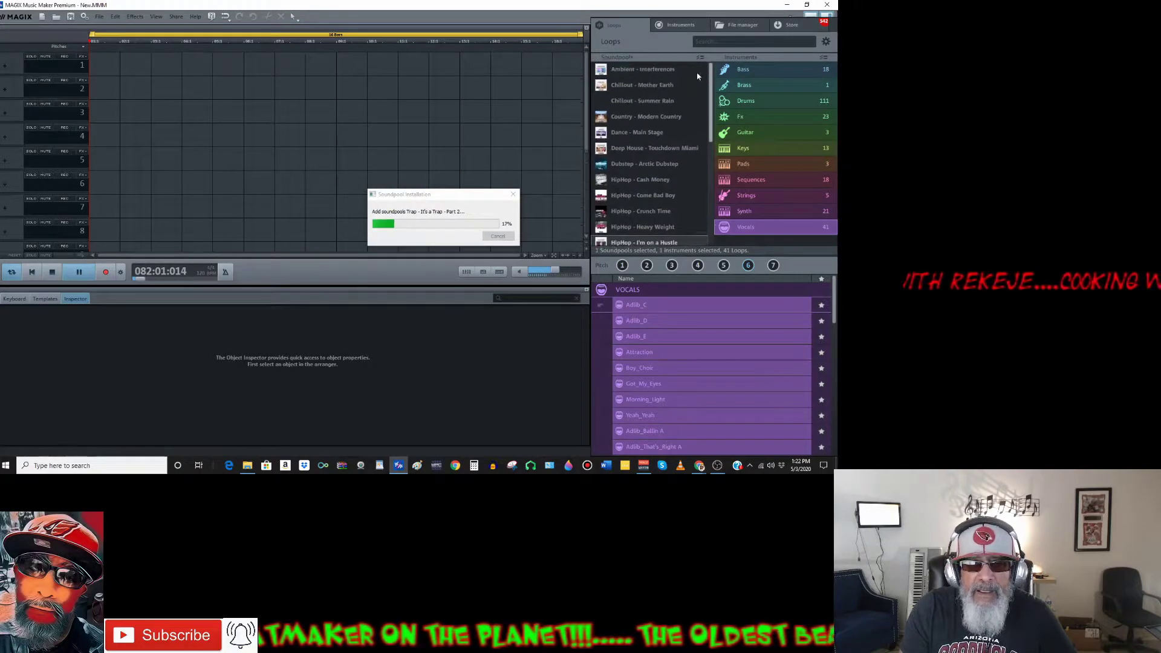
pyautogui.scroll(-1, 710, 186)
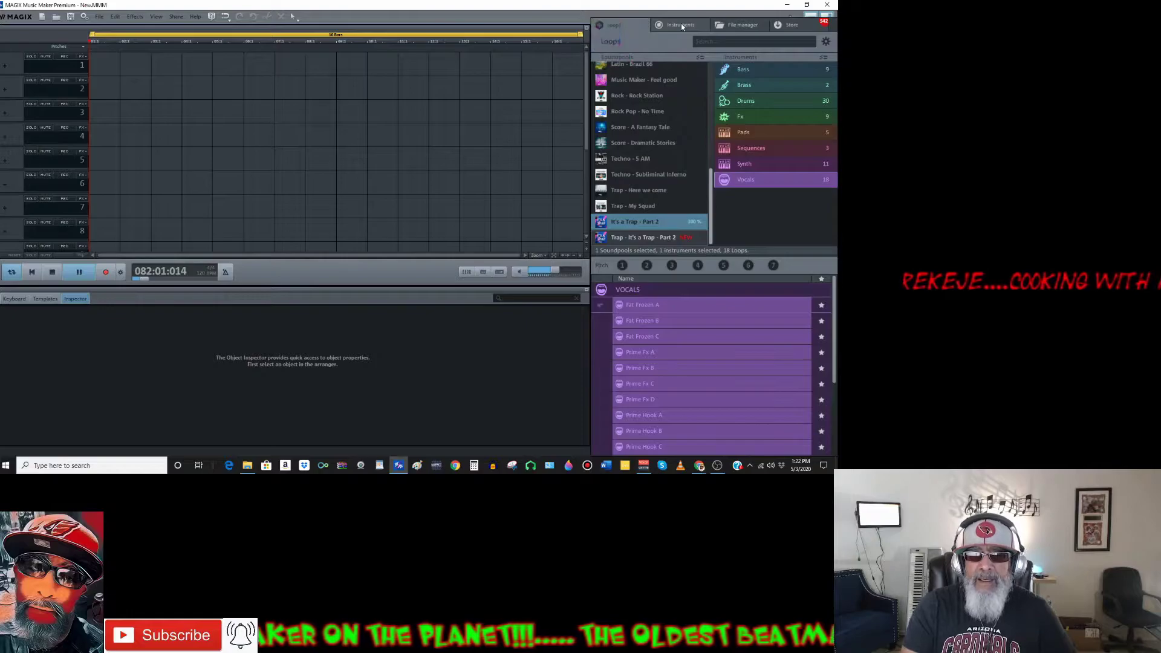
# Download the already purchased Gangsta Trap - Part 2 soundpool from the store, stop its preview, and return to the search results
pyautogui.click(780, 24)
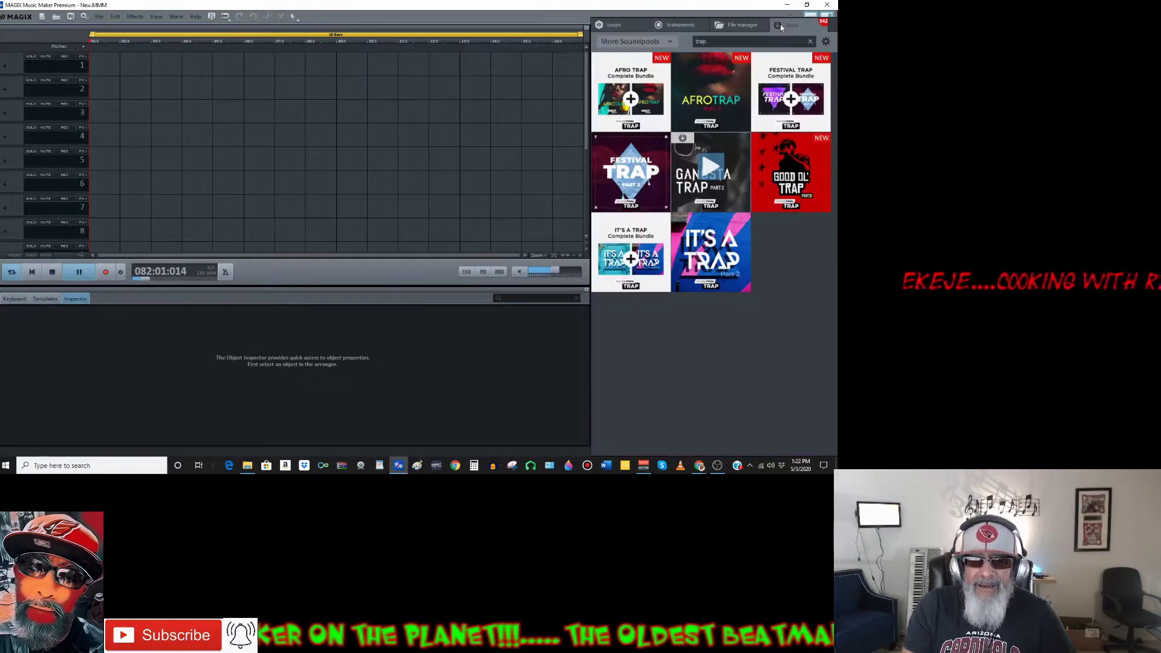
pyautogui.click(730, 162)
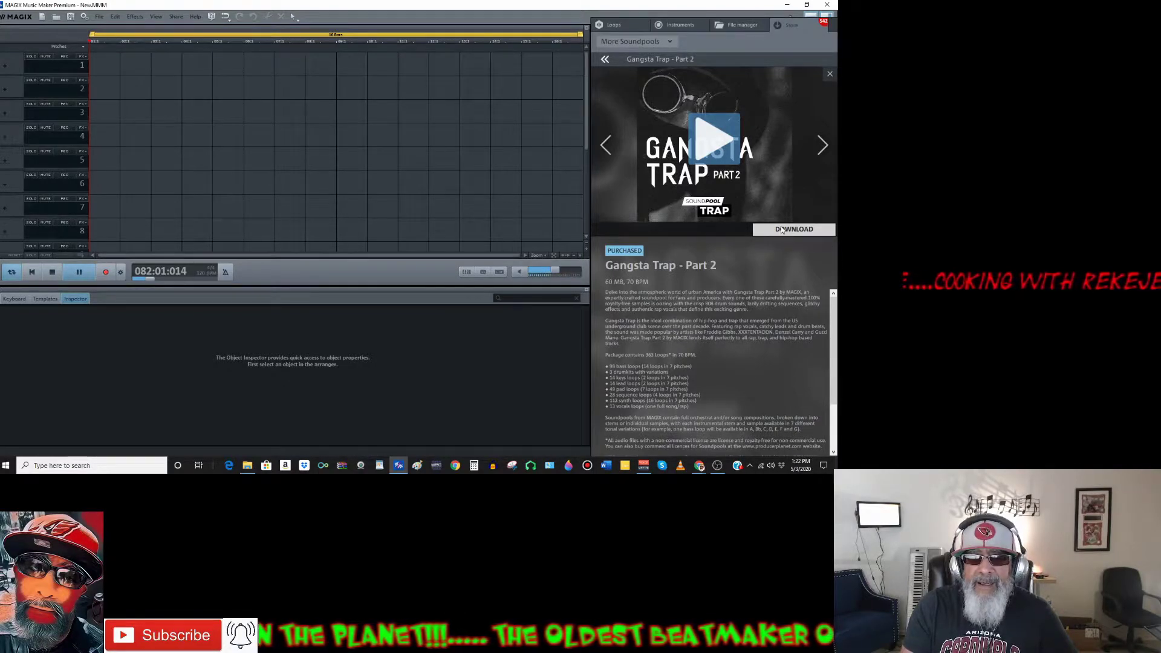
pyautogui.click(781, 229)
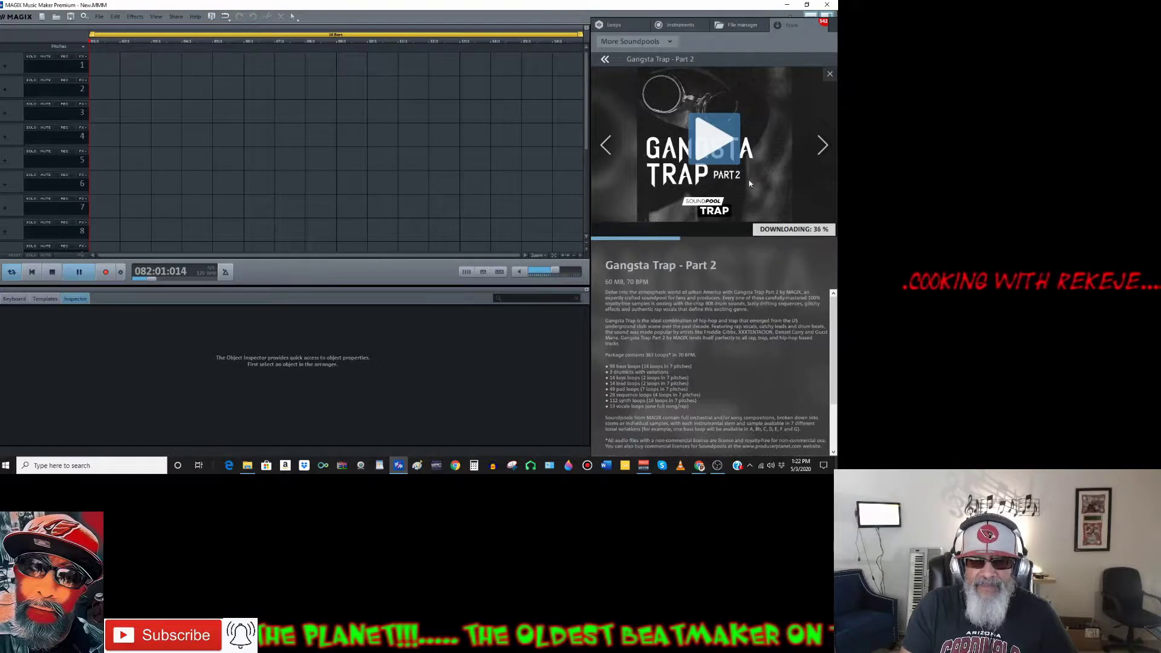
pyautogui.click(709, 142)
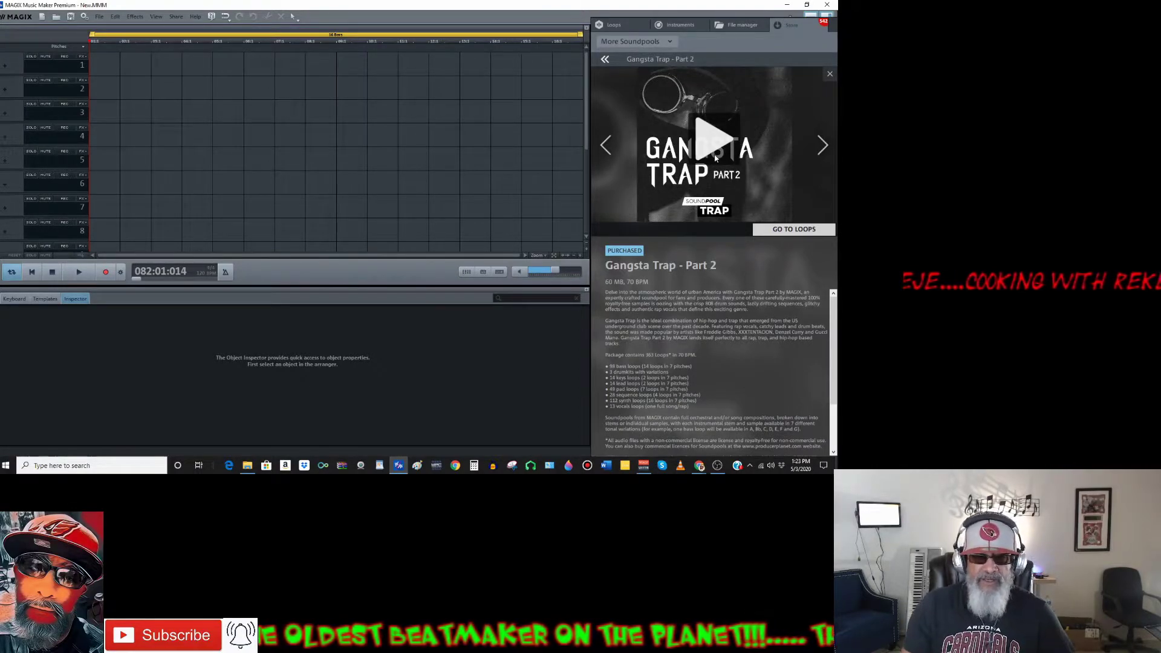
pyautogui.click(604, 59)
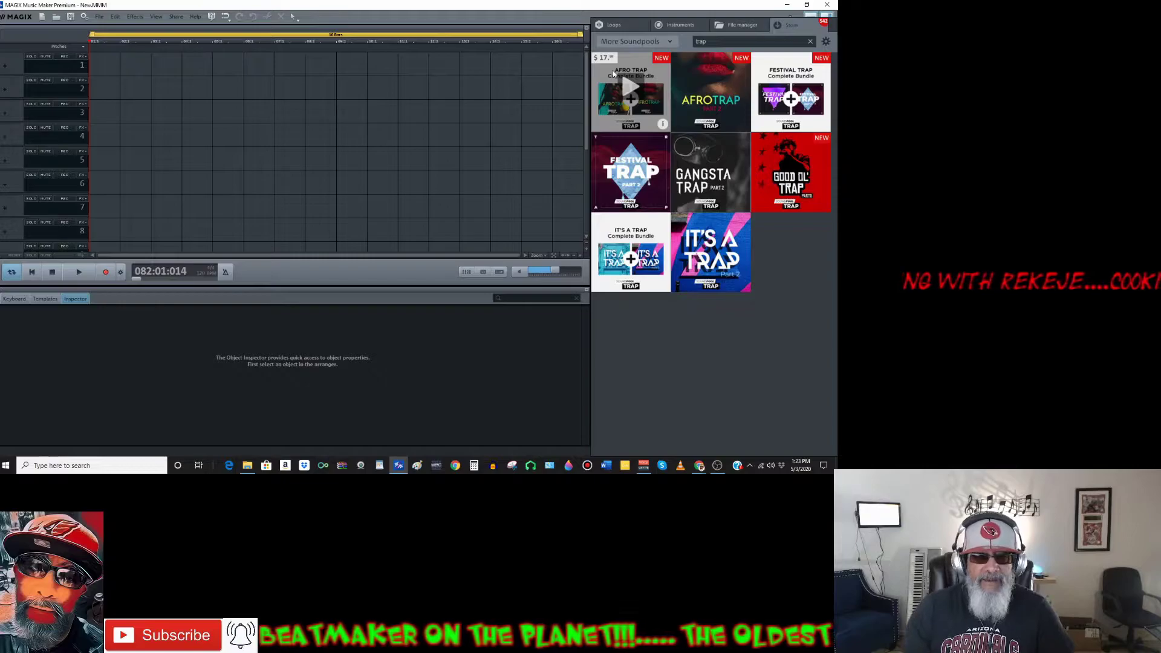
# Select the Gangsta Trap - Part 2 soundpool in Loops and audition its bass loops, including Down Decay A, B and C
pyautogui.click(612, 24)
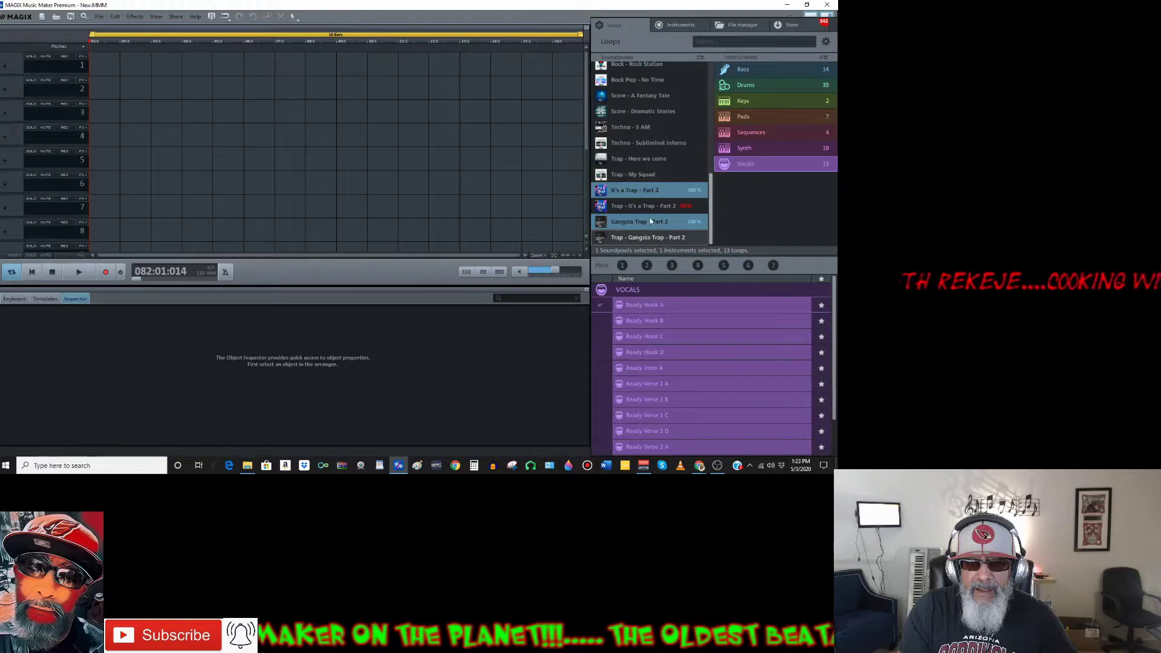
pyautogui.click(650, 221)
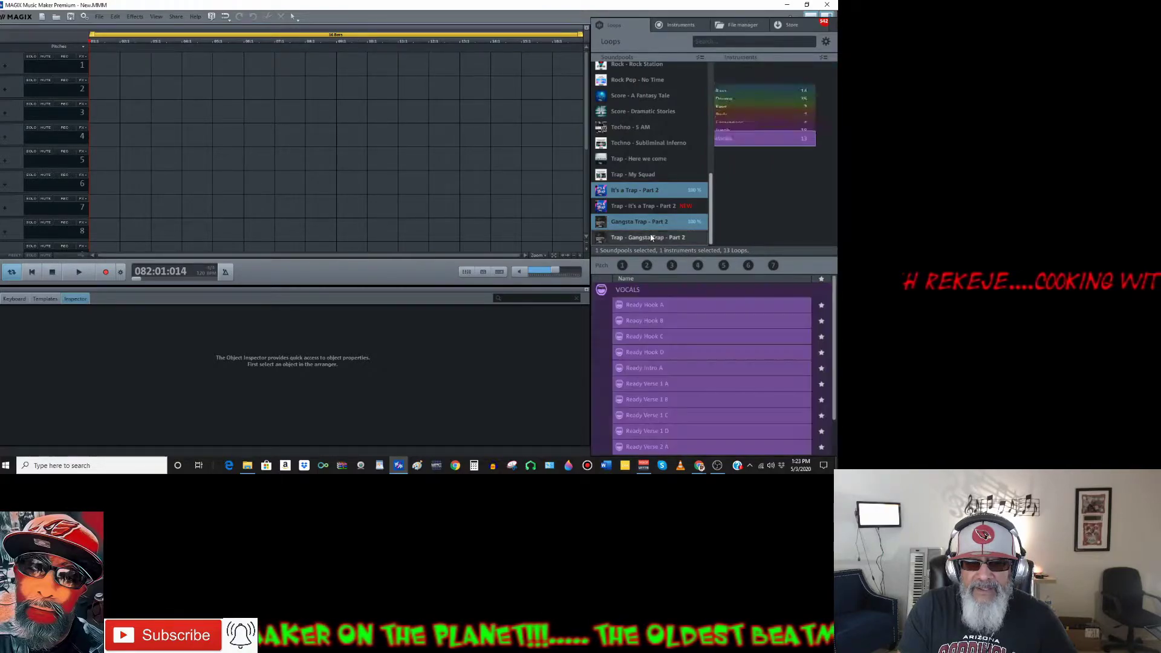
pyautogui.click(749, 74)
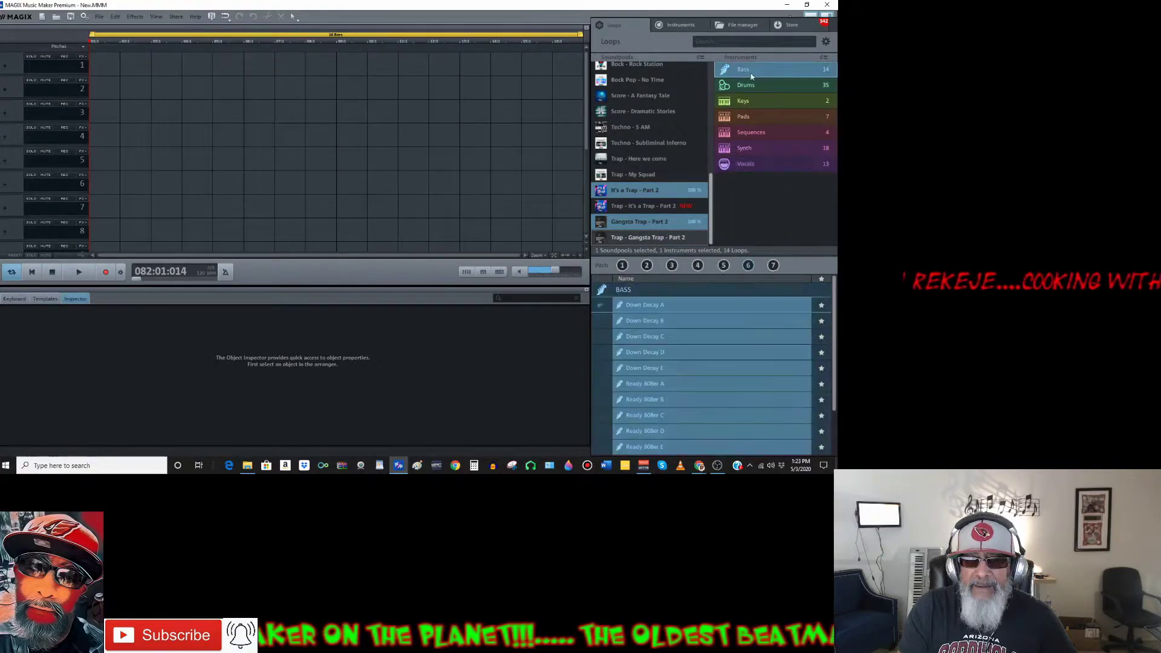
pyautogui.click(641, 307)
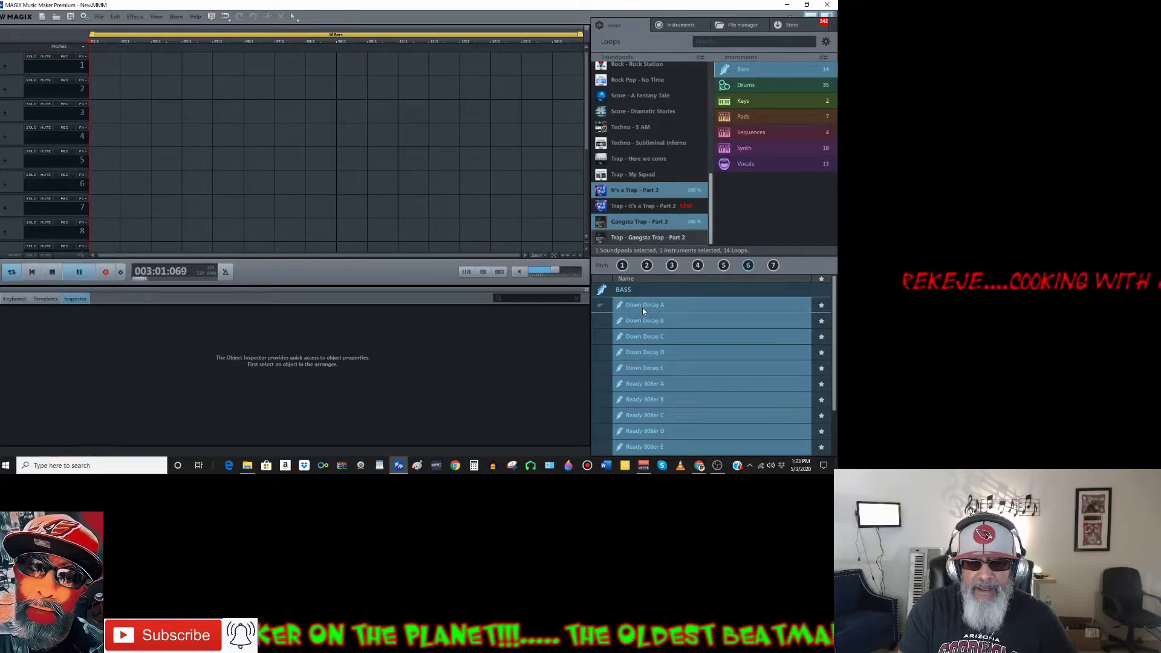
pyautogui.click(647, 322)
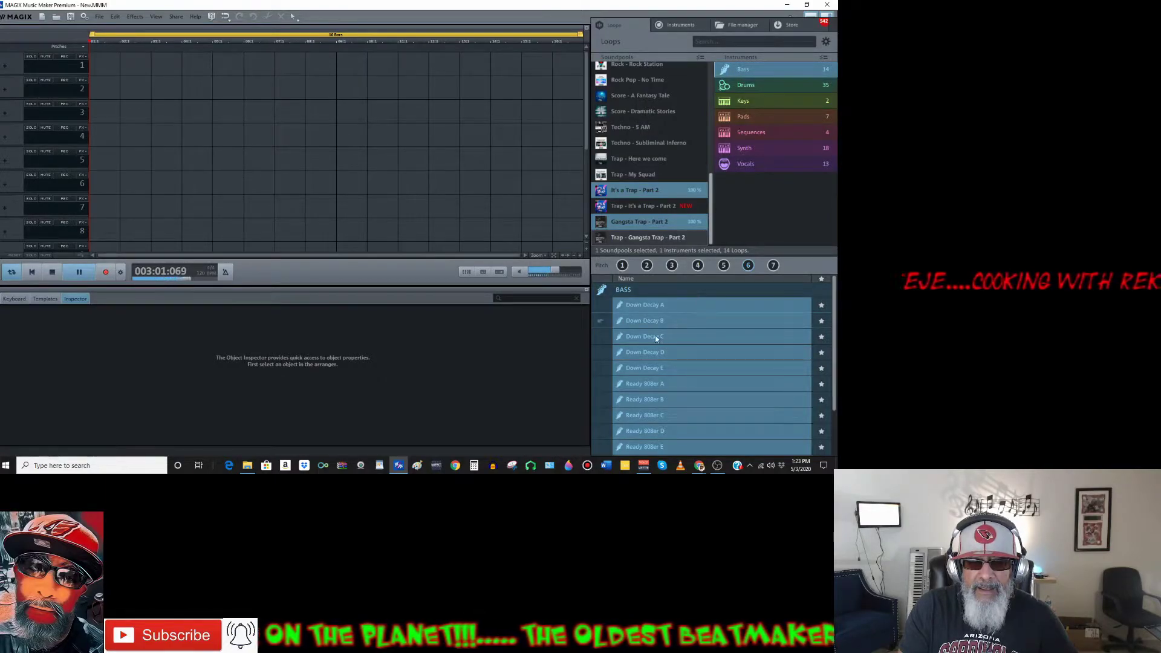
pyautogui.click(656, 337)
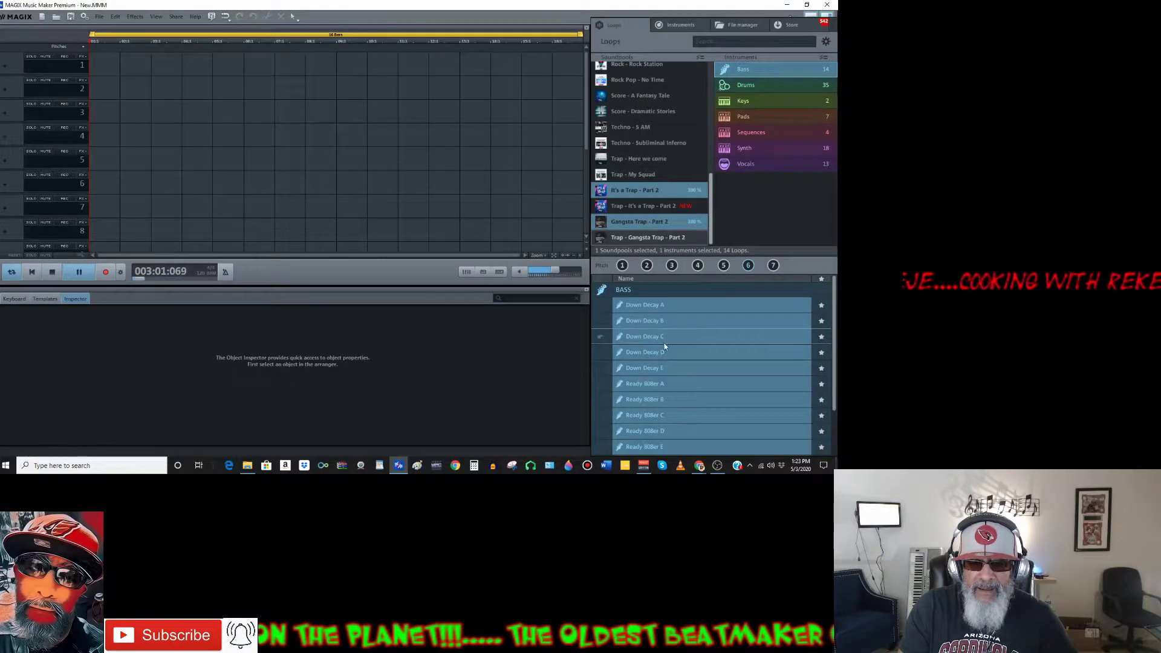
pyautogui.scroll(-1, 666, 347)
pyautogui.click(652, 373)
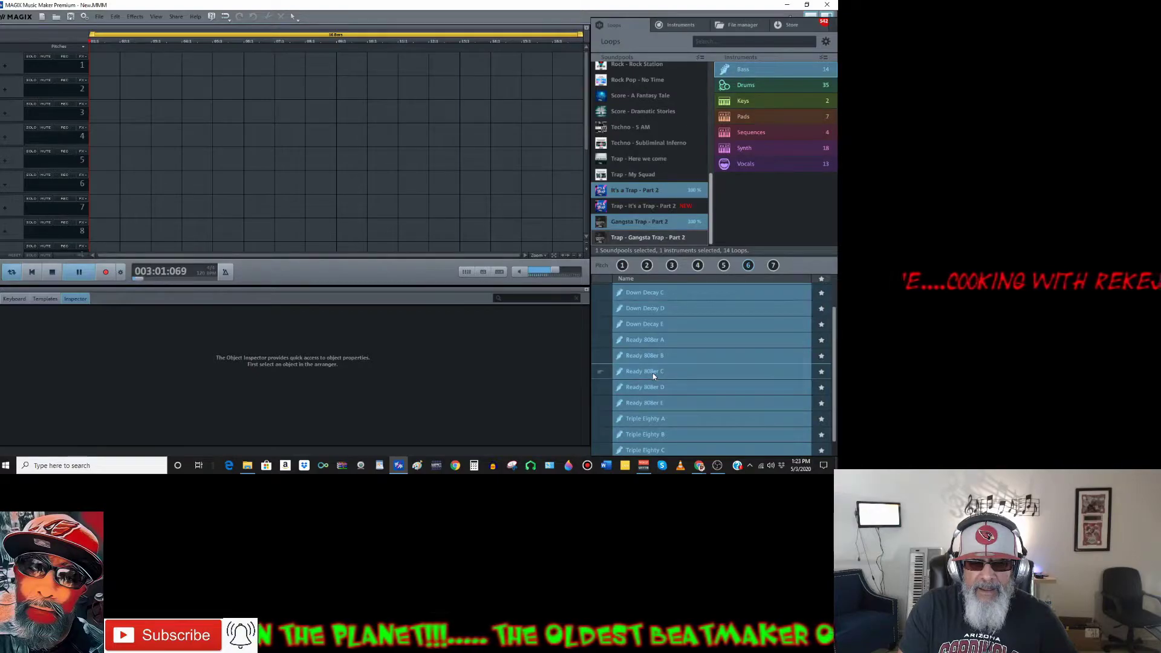
pyautogui.click(660, 389)
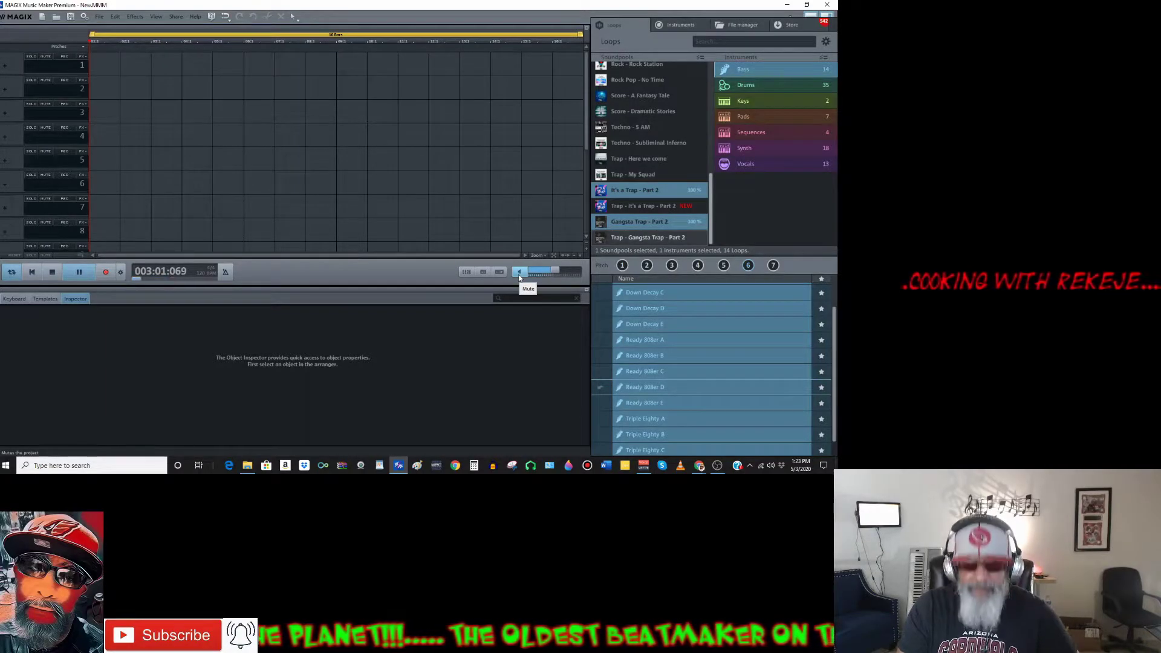
# Place the Ready Deep A pad loop in pitch 1 at the start of track 1
pyautogui.click(743, 116)
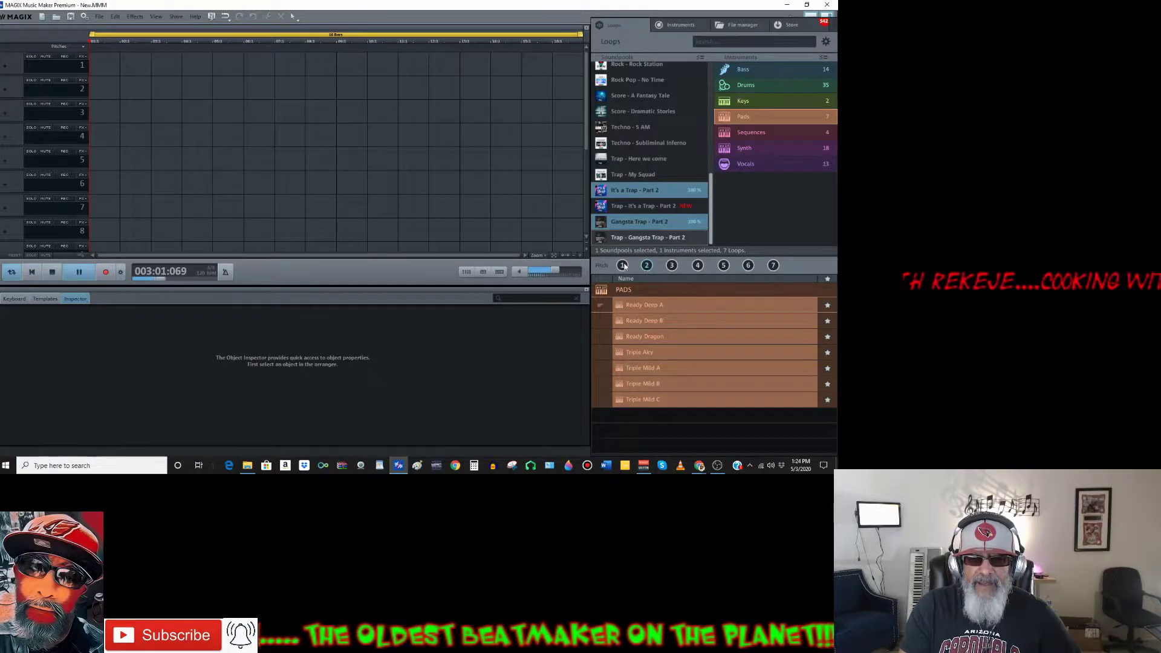
pyautogui.moveTo(640, 305); pyautogui.dragTo(228, 64)
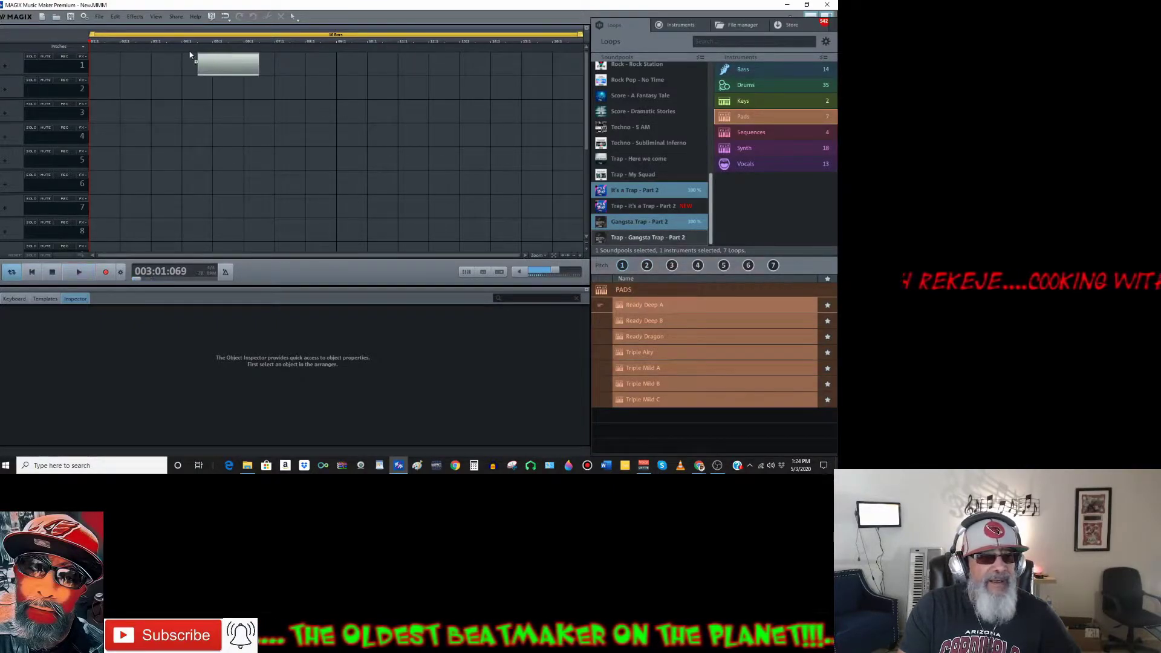
pyautogui.moveTo(94, 54); pyautogui.dragTo(101, 61)
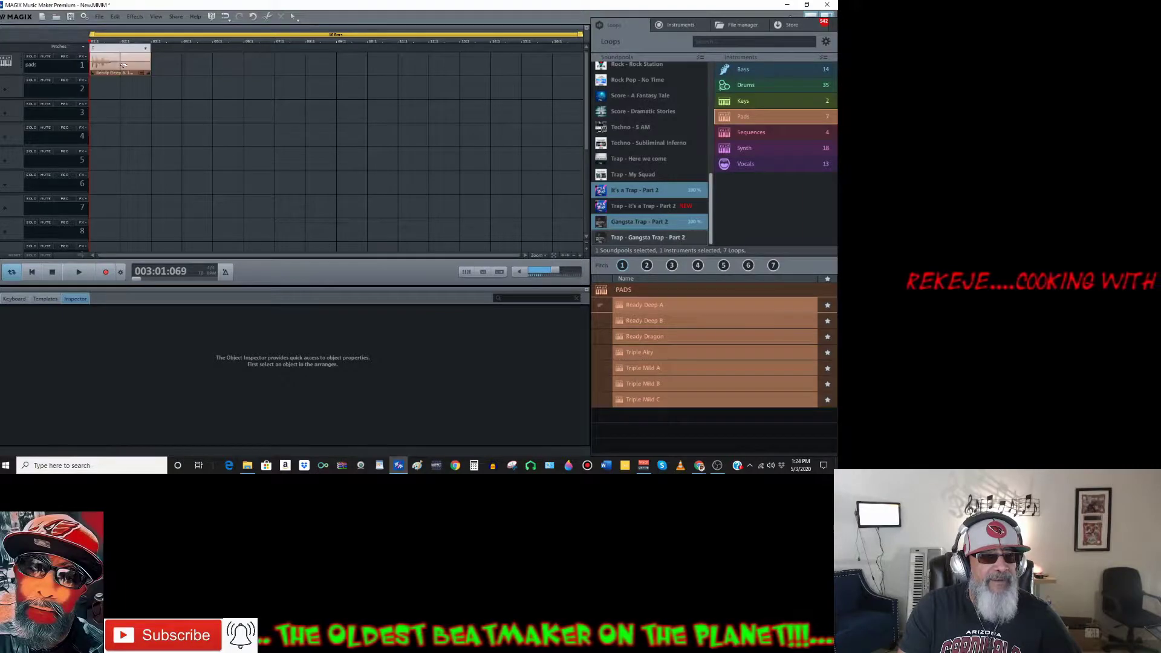
# Add the Ready Deep B pad loop in pitch 2 directly after the first loop on track 1 and play back the arrangement
pyautogui.click(640, 319)
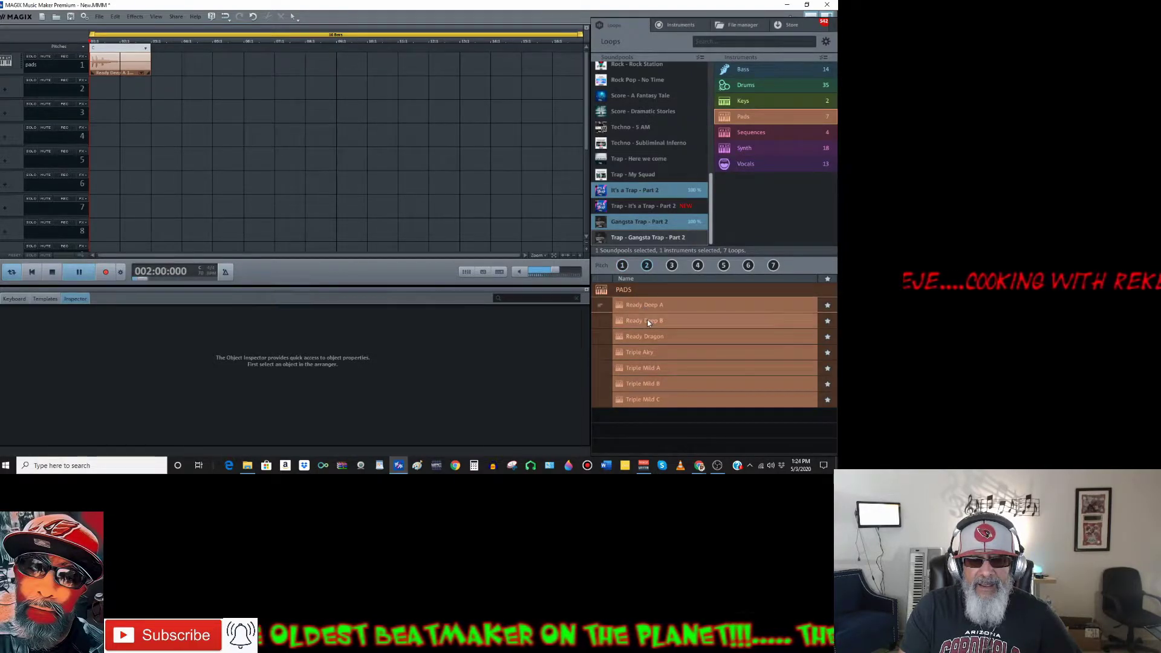
pyautogui.moveTo(648, 320); pyautogui.dragTo(164, 56)
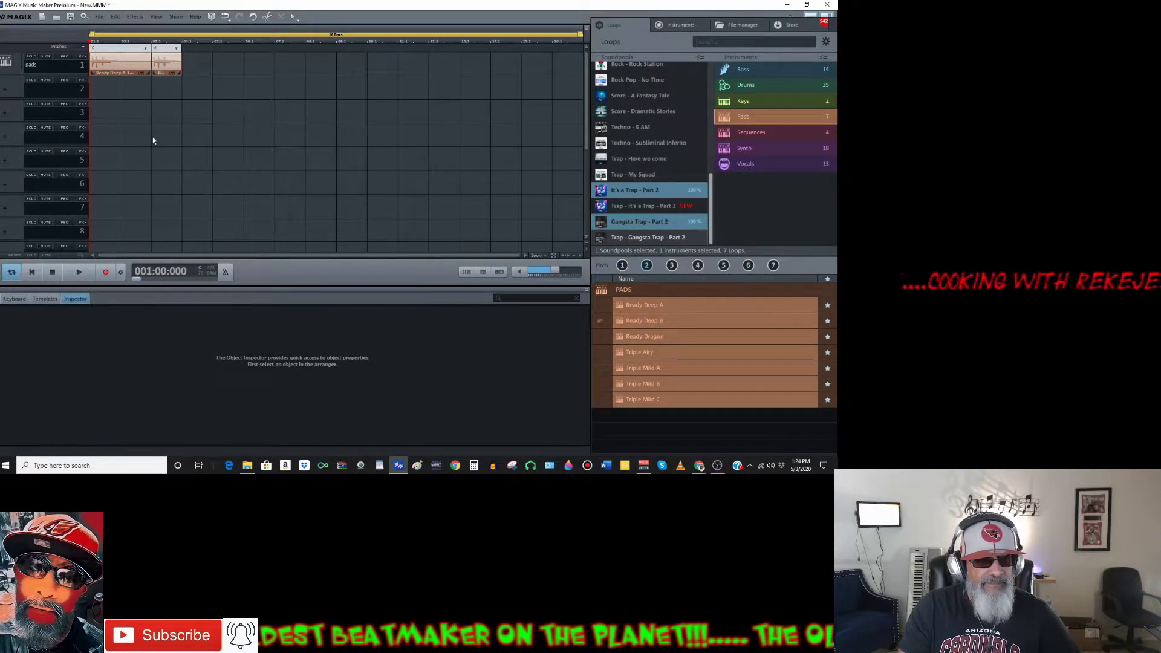
pyautogui.click(77, 273)
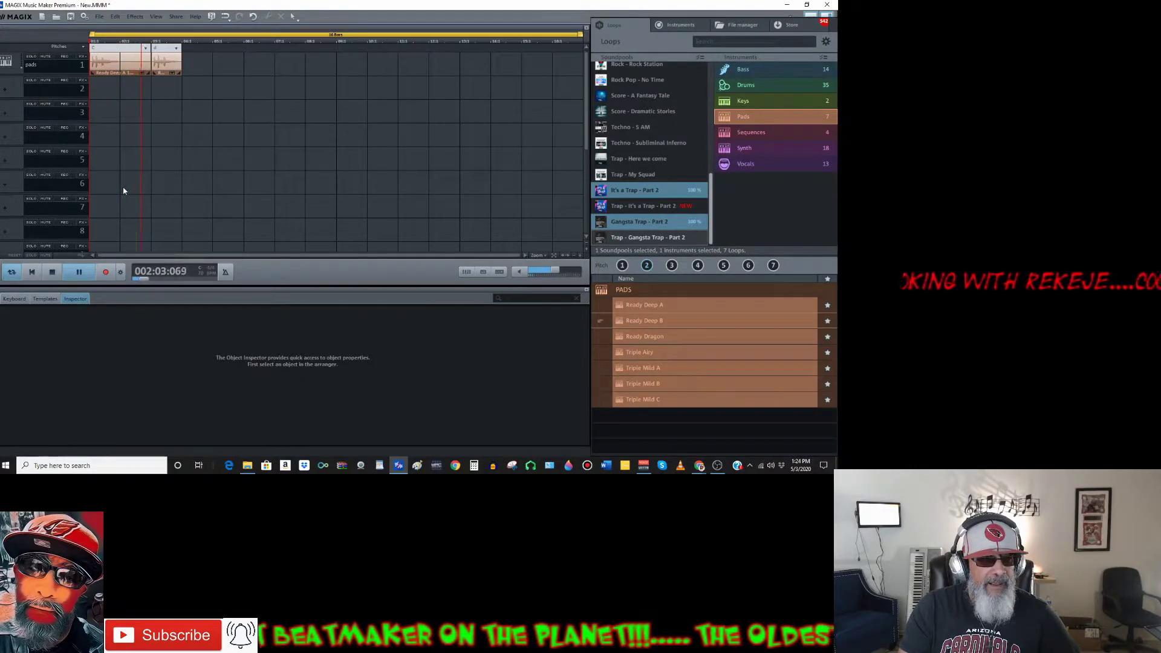
pyautogui.click(52, 272)
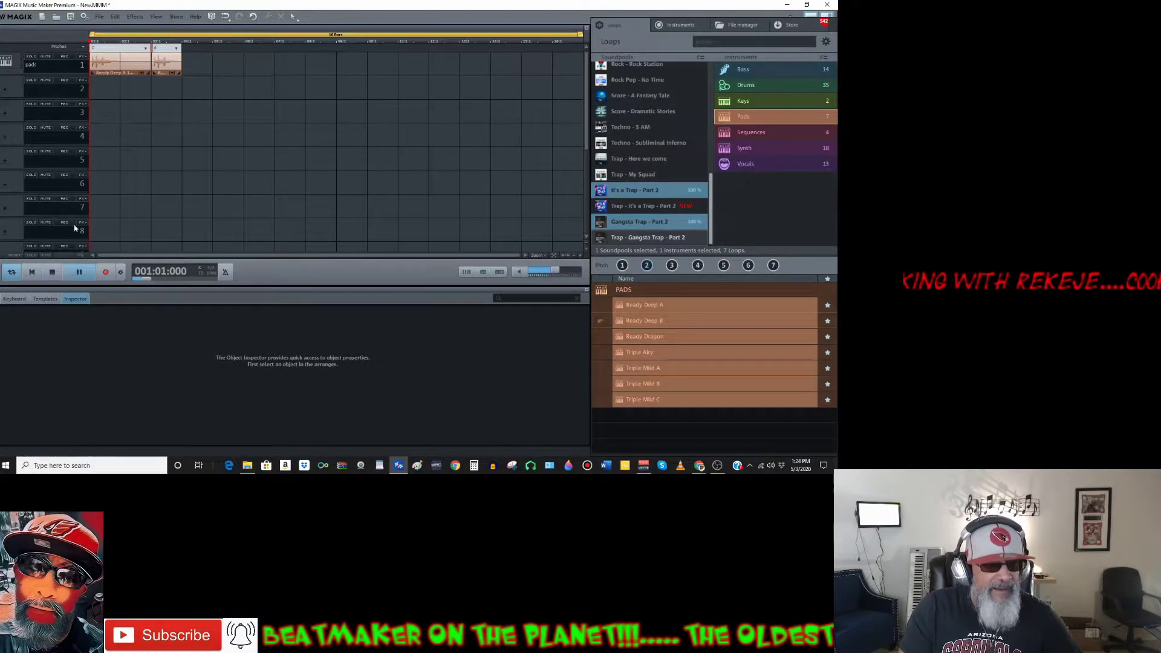
# Shorten the Ready Deep A loop at the start of track 1 to one bar
pyautogui.click(146, 61)
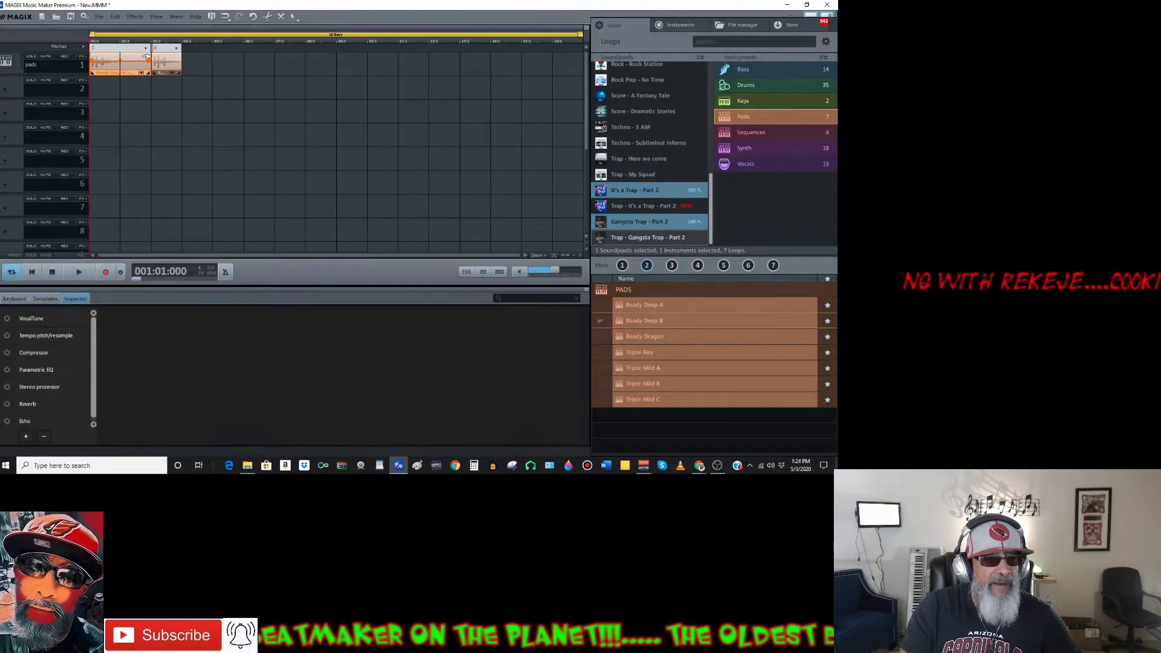
pyautogui.moveTo(147, 56); pyautogui.dragTo(122, 58)
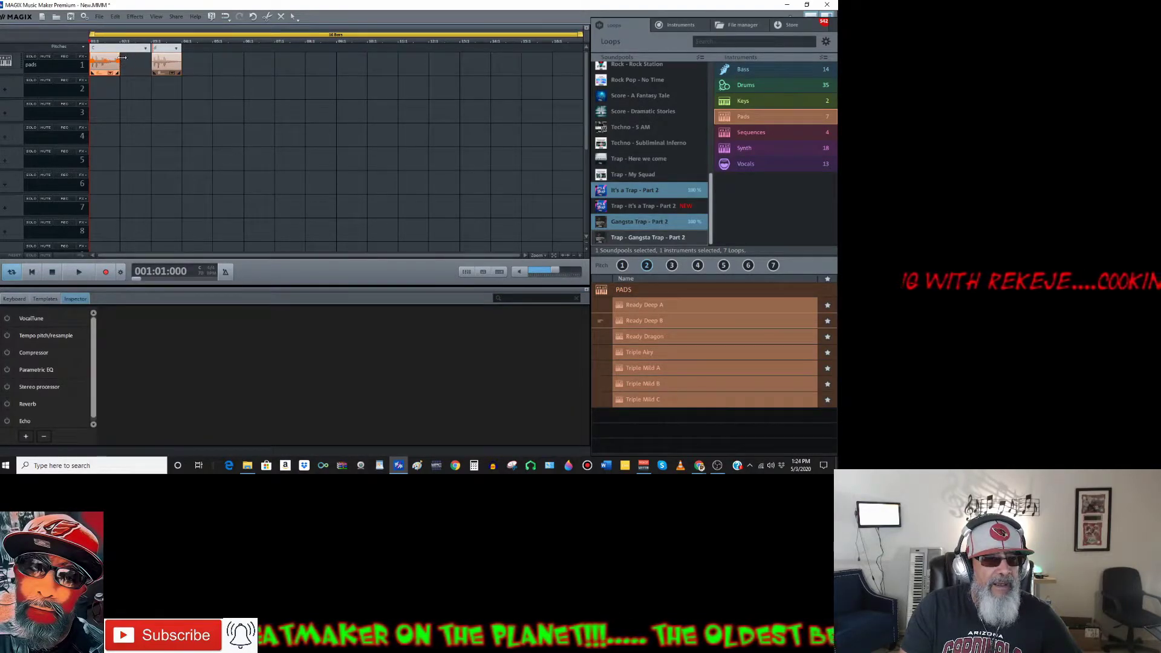
# Move the Ready Deep B loop on track 1 directly behind the shortened Ready Deep A loop and play back the arrangement
pyautogui.click(164, 62)
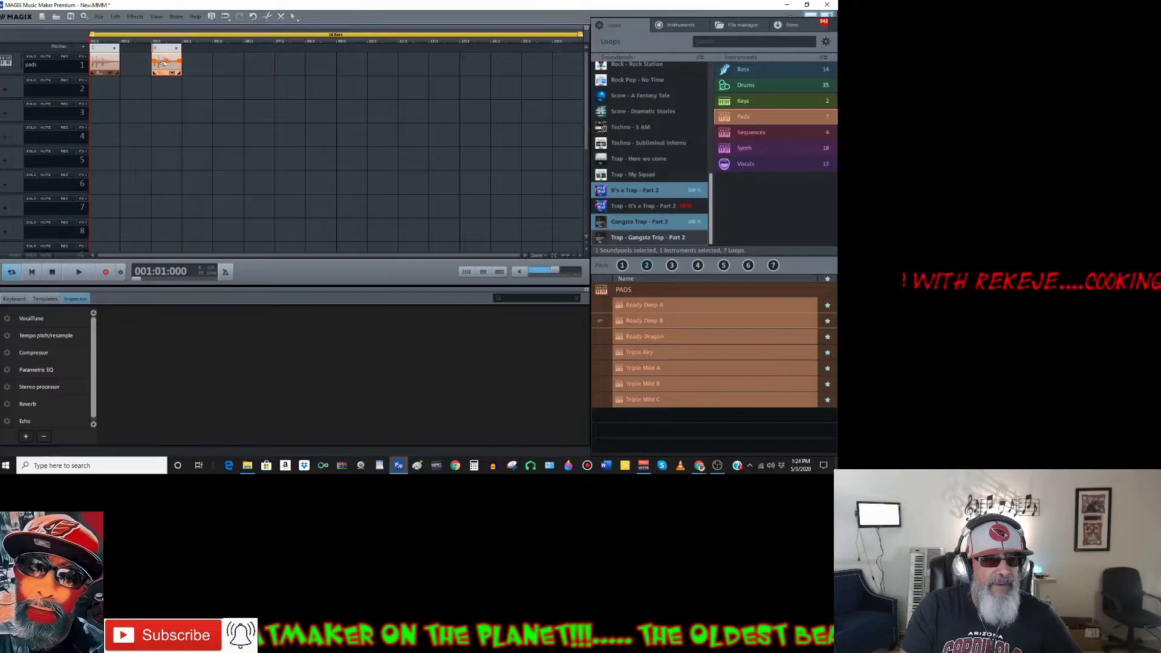
pyautogui.moveTo(164, 61); pyautogui.dragTo(133, 62)
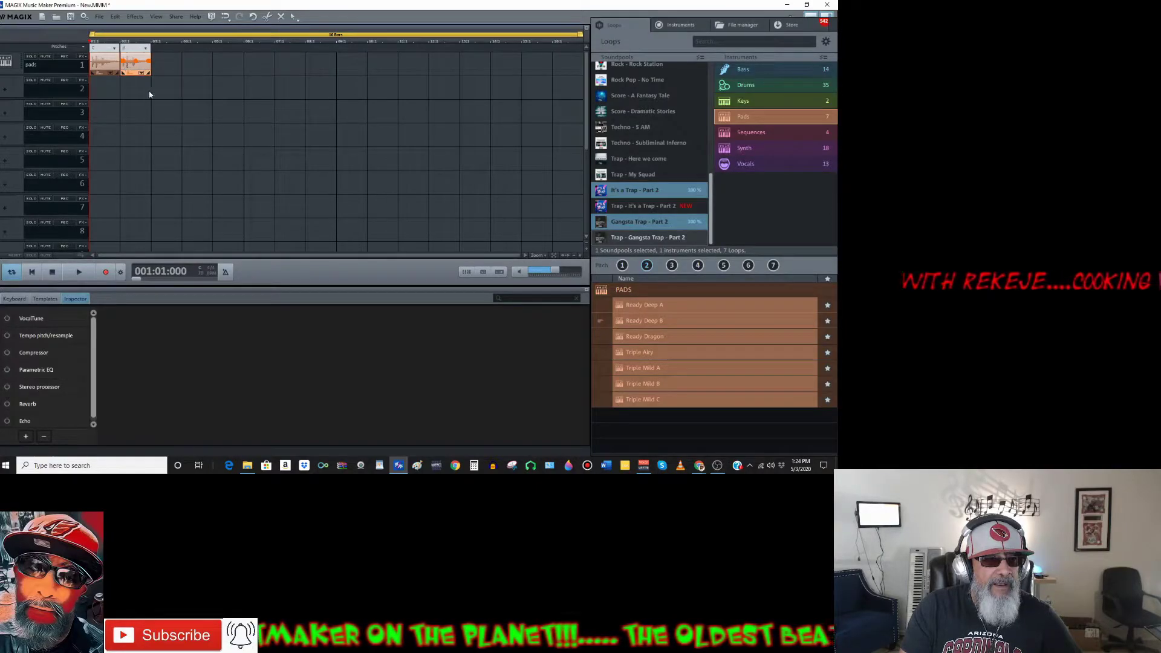
pyautogui.click(79, 272)
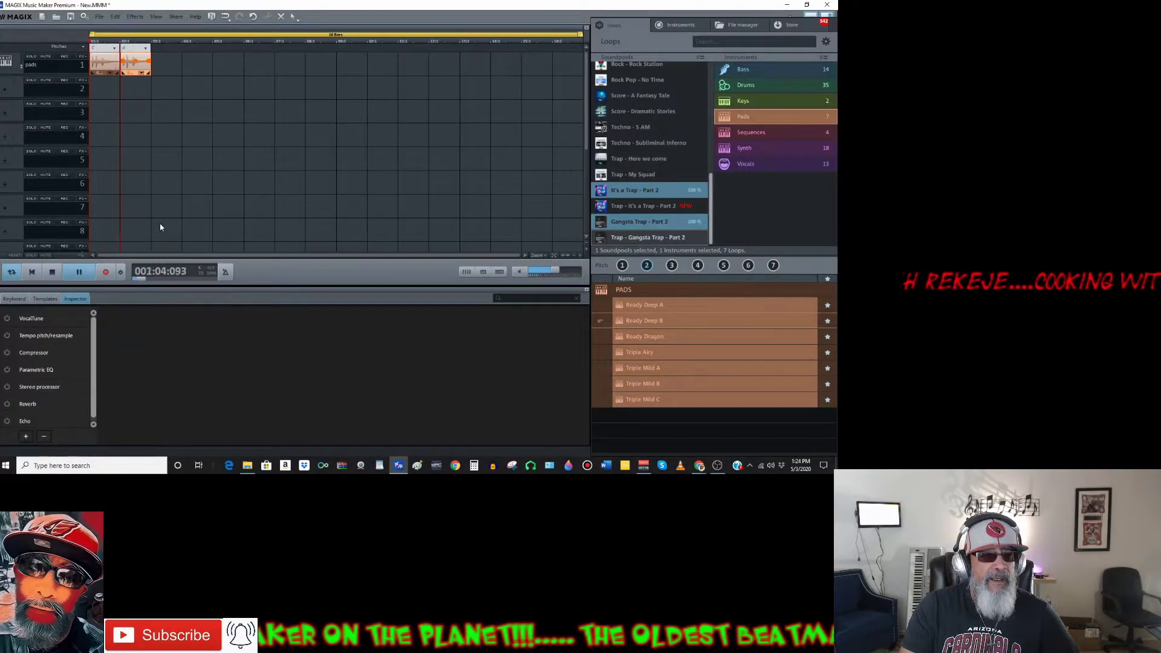
pyautogui.click(52, 273)
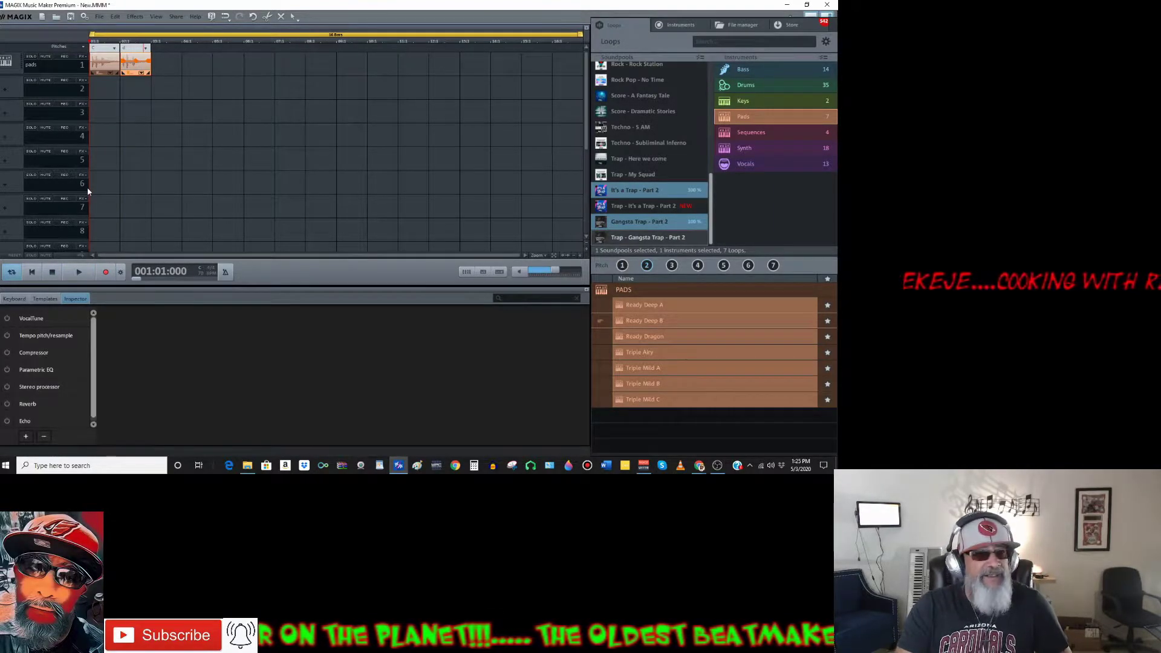
# Duplicate the two pad loops on track 1 together twice, filling six bars
pyautogui.click(88, 192)
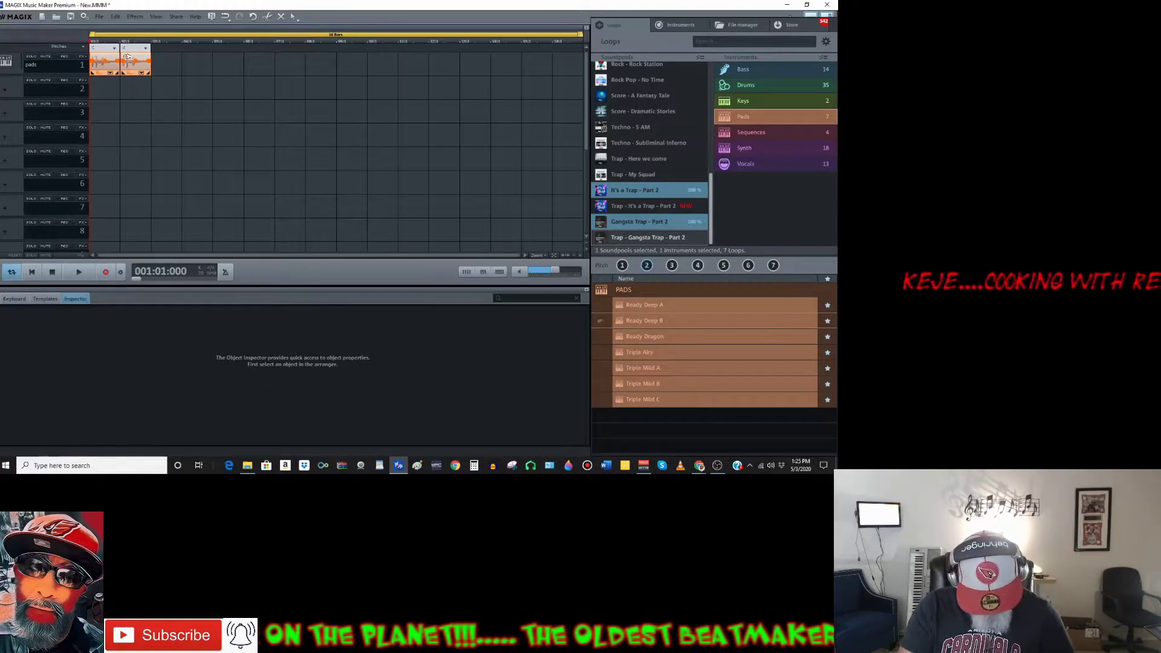
pyautogui.hotkey('ctrl', 'd')
pyautogui.hotkey('ctrl', 'd')
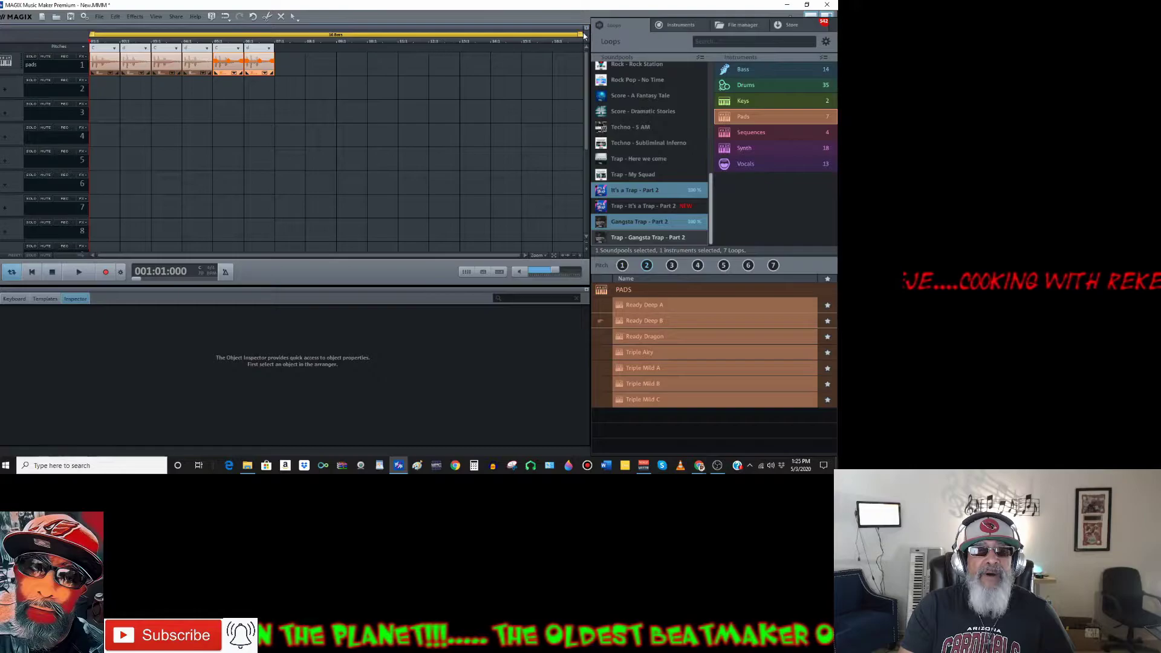
# Shorten the playback range to six bars, ending with the last pad loop, and play it back
pyautogui.moveTo(582, 33); pyautogui.dragTo(272, 54)
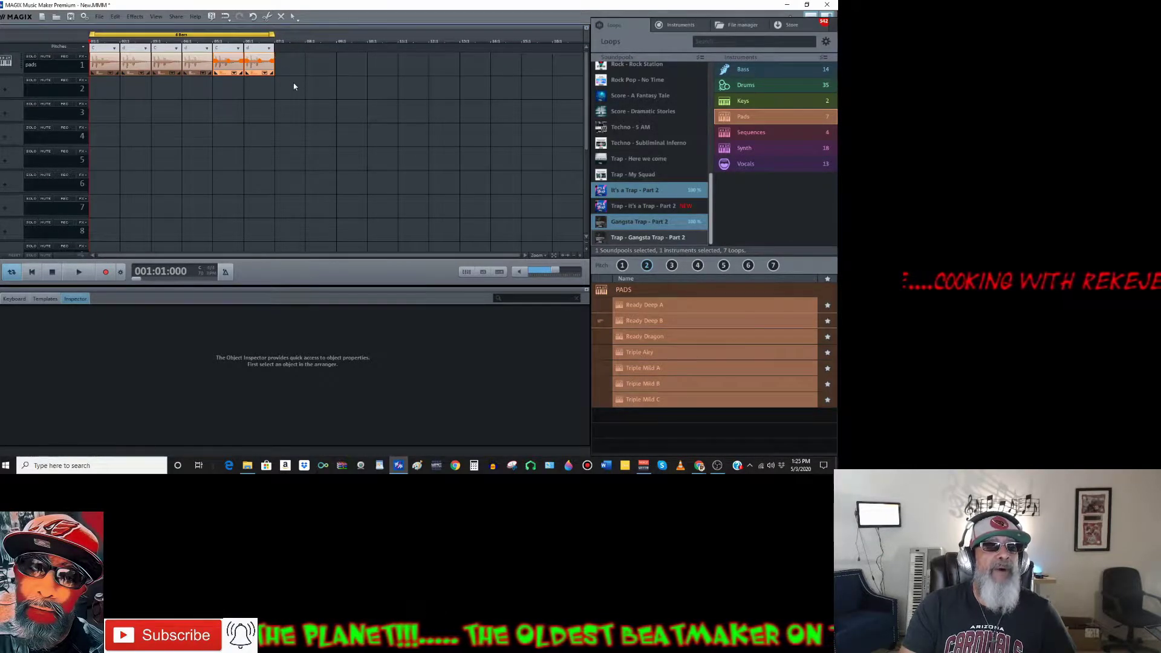
pyautogui.click(79, 271)
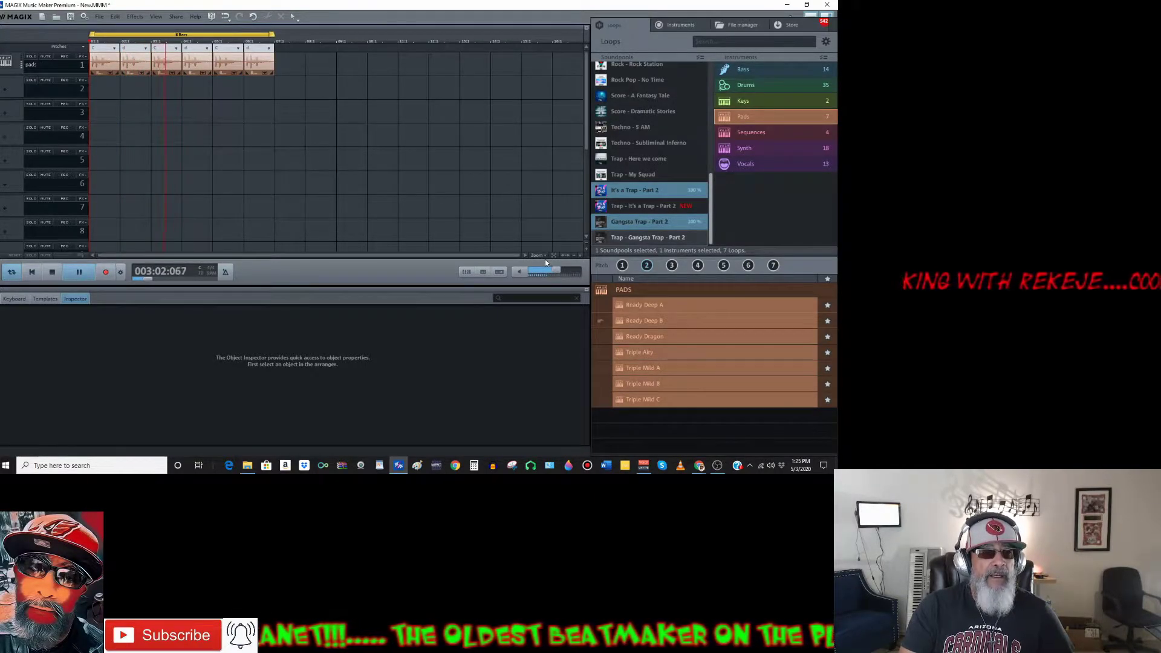
pyautogui.click(52, 272)
# Audition the drum loops, including Down Clapper A and Ready Set A, and place Ready Set A on track 2 at bar 3
pyautogui.click(758, 85)
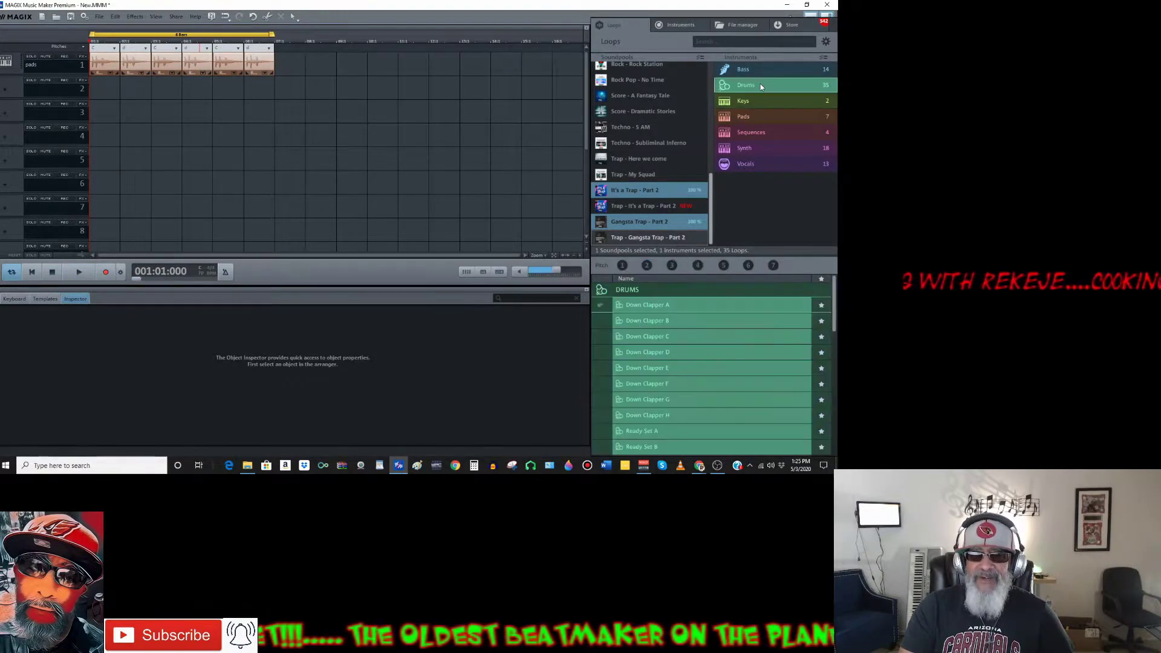
pyautogui.click(669, 305)
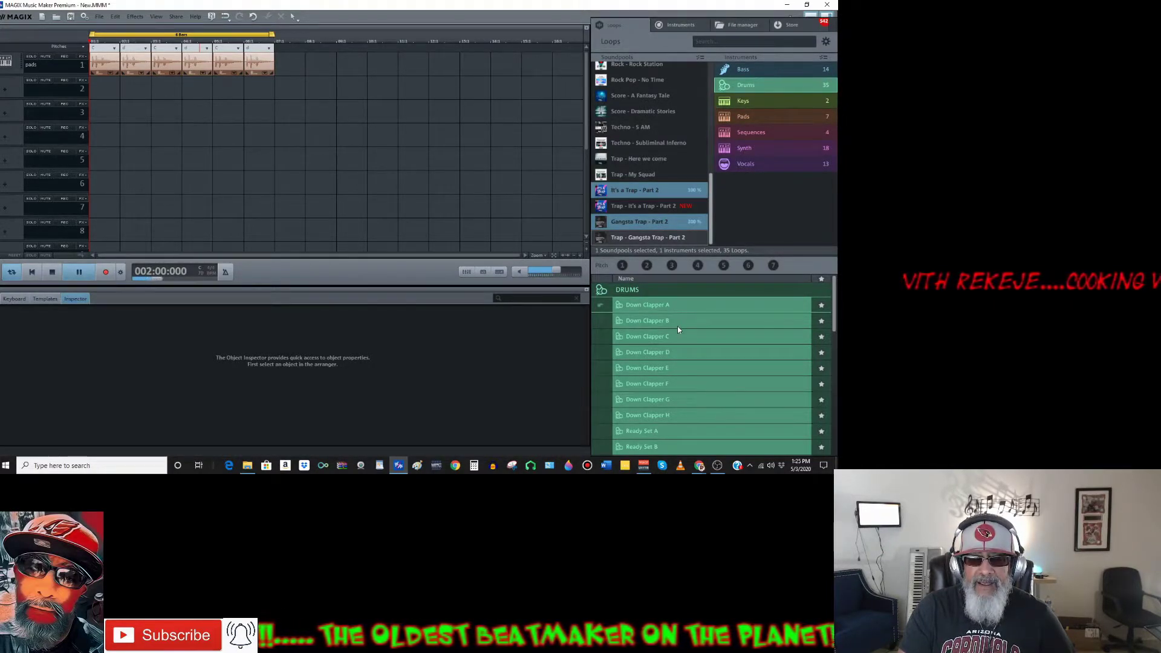
pyautogui.scroll(-1, 682, 335)
pyautogui.click(654, 405)
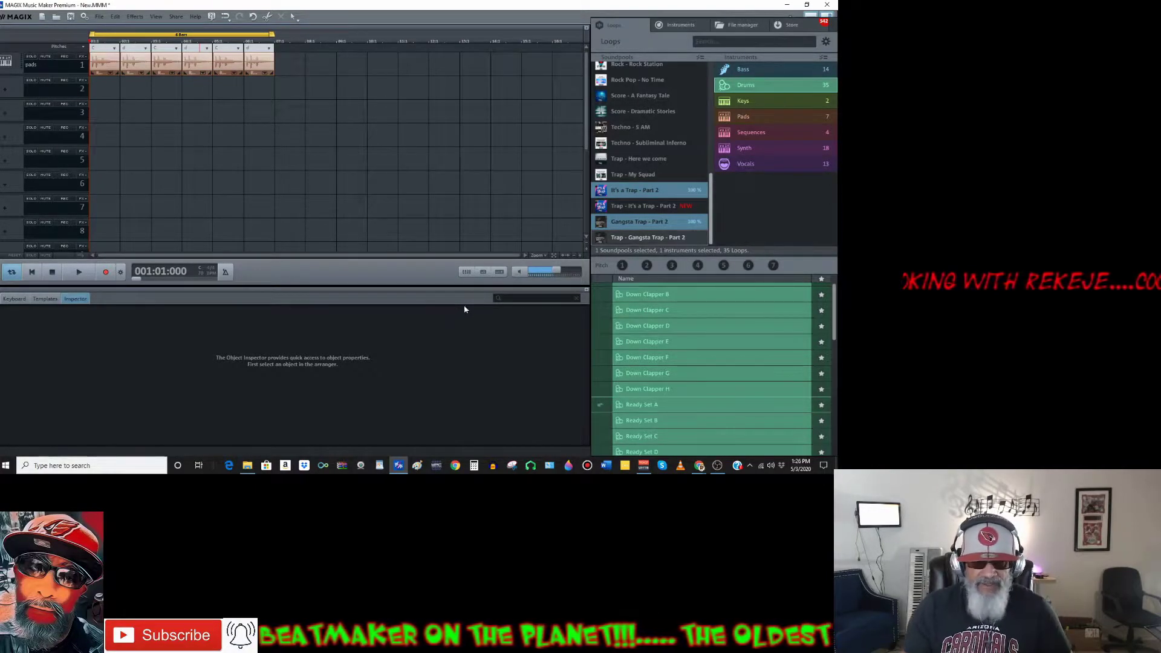
pyautogui.moveTo(640, 405); pyautogui.dragTo(176, 90)
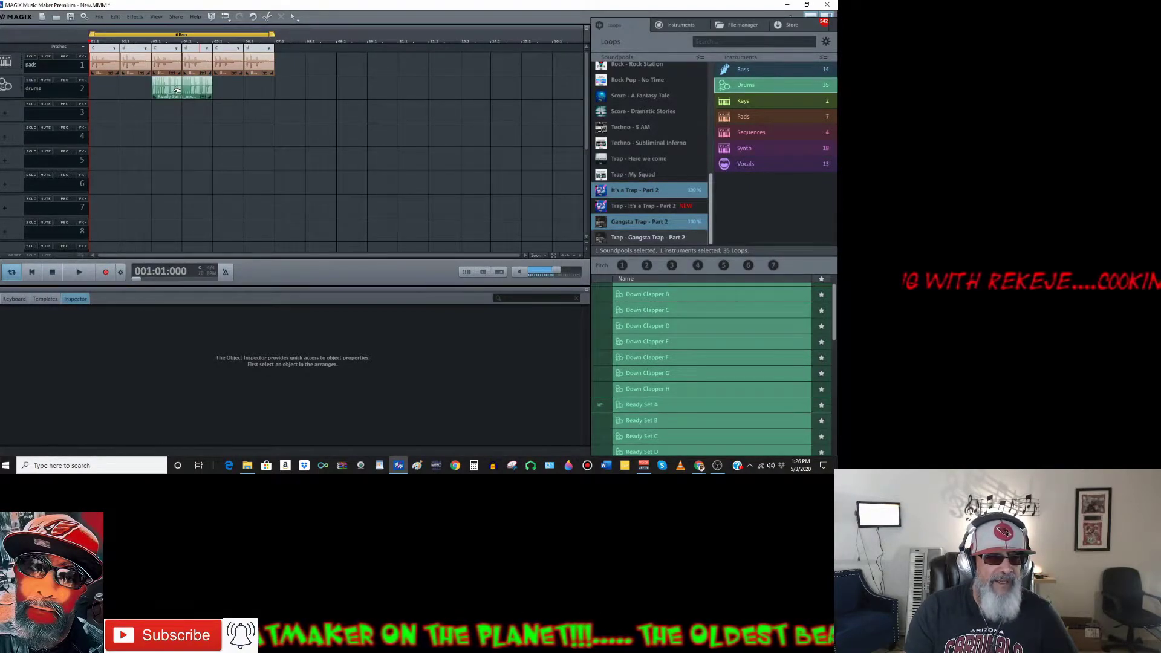
# Duplicate the Ready Set A drum loop once on track 2 and play back the arrangement
pyautogui.click(175, 91)
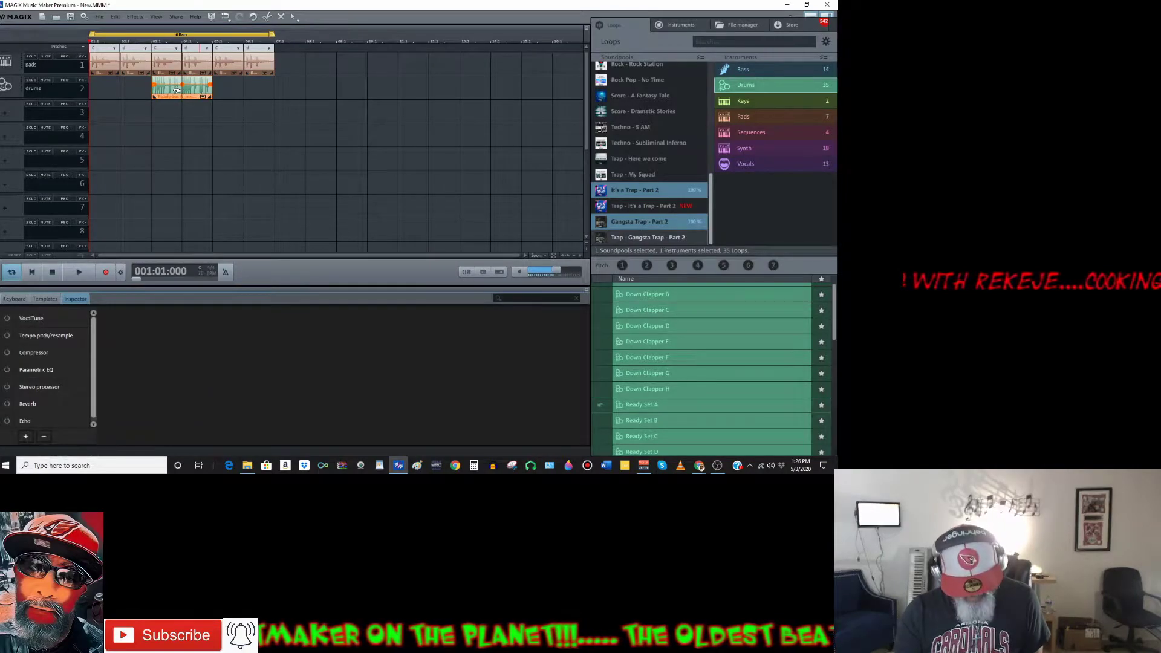
pyautogui.hotkey('ctrl', 'd')
pyautogui.click(209, 135)
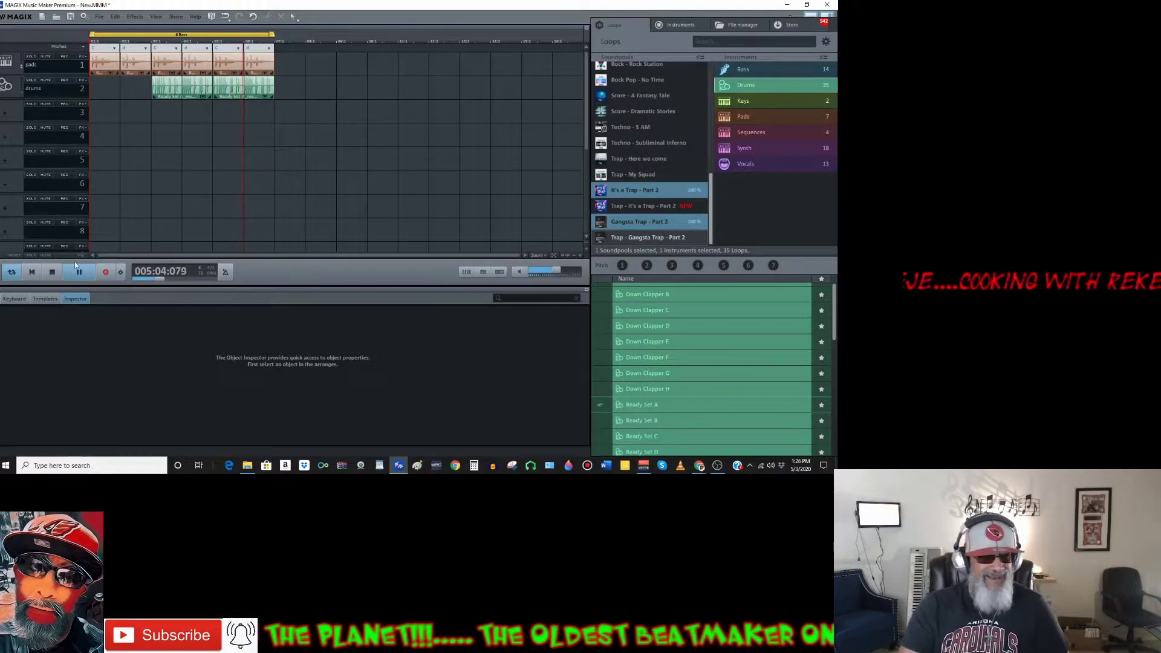
pyautogui.click(53, 272)
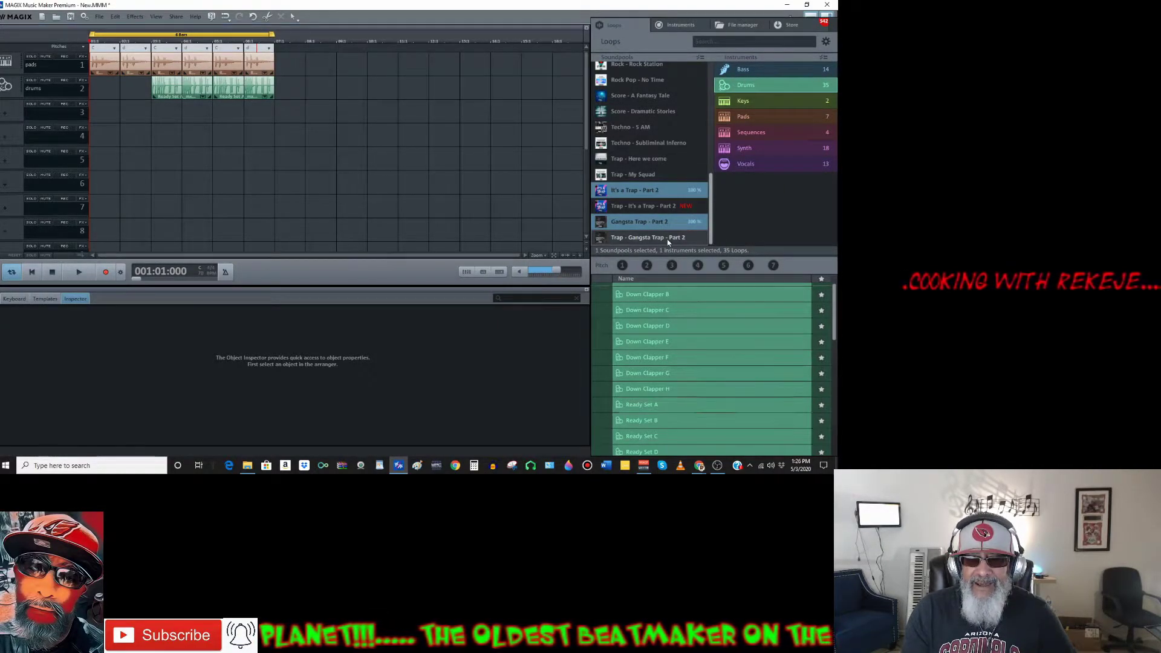
# Audition the Down House A keys loop and place it in pitch 1 on track 3 at bar 3
pyautogui.click(665, 221)
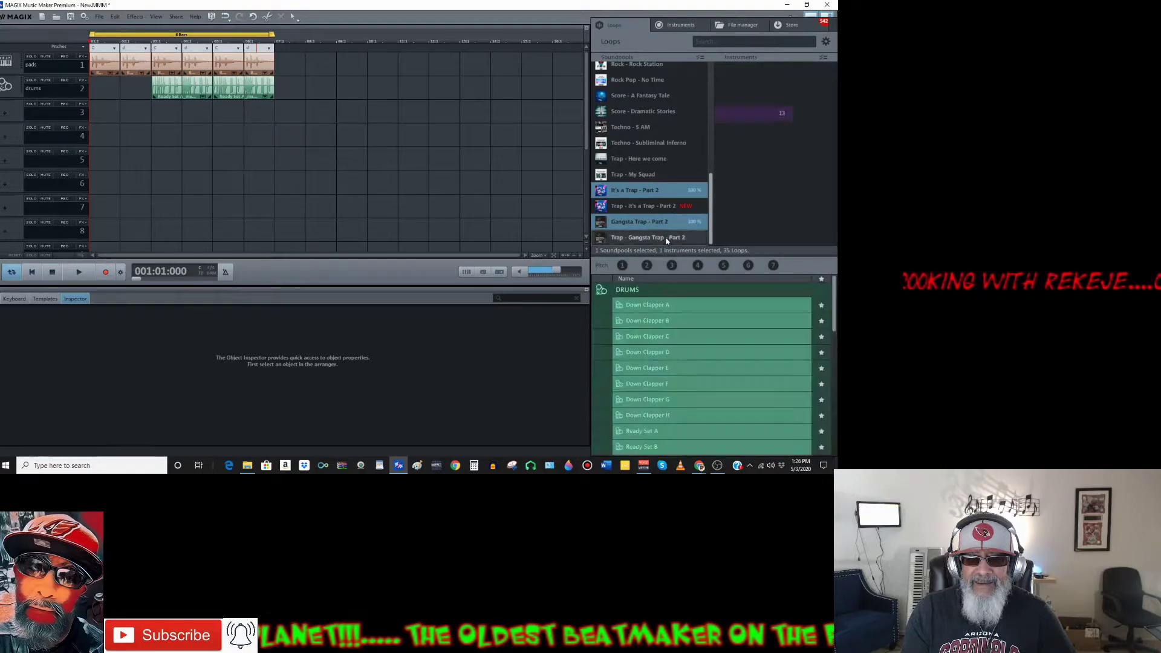
pyautogui.click(744, 101)
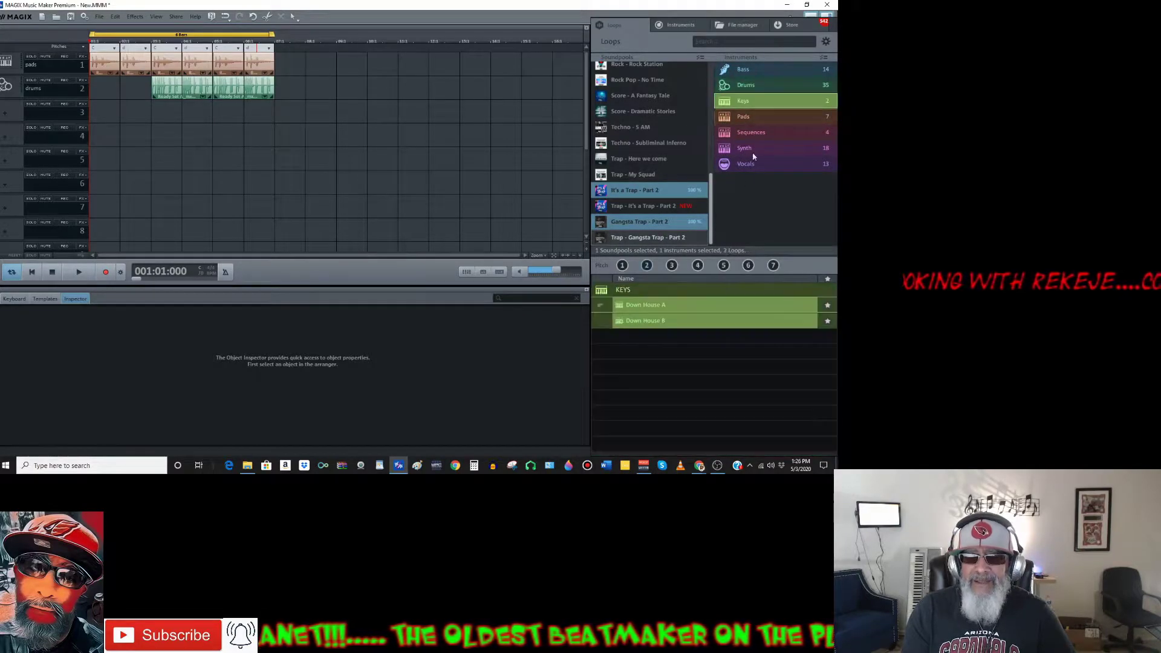
pyautogui.click(659, 306)
pyautogui.click(622, 266)
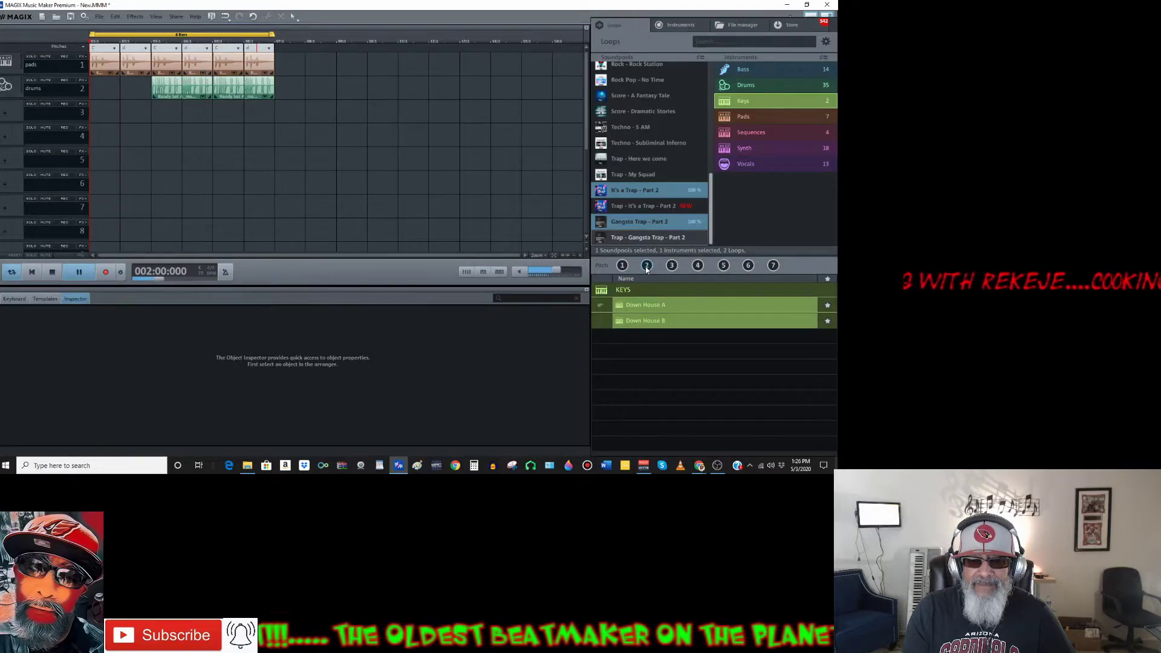
pyautogui.click(52, 272)
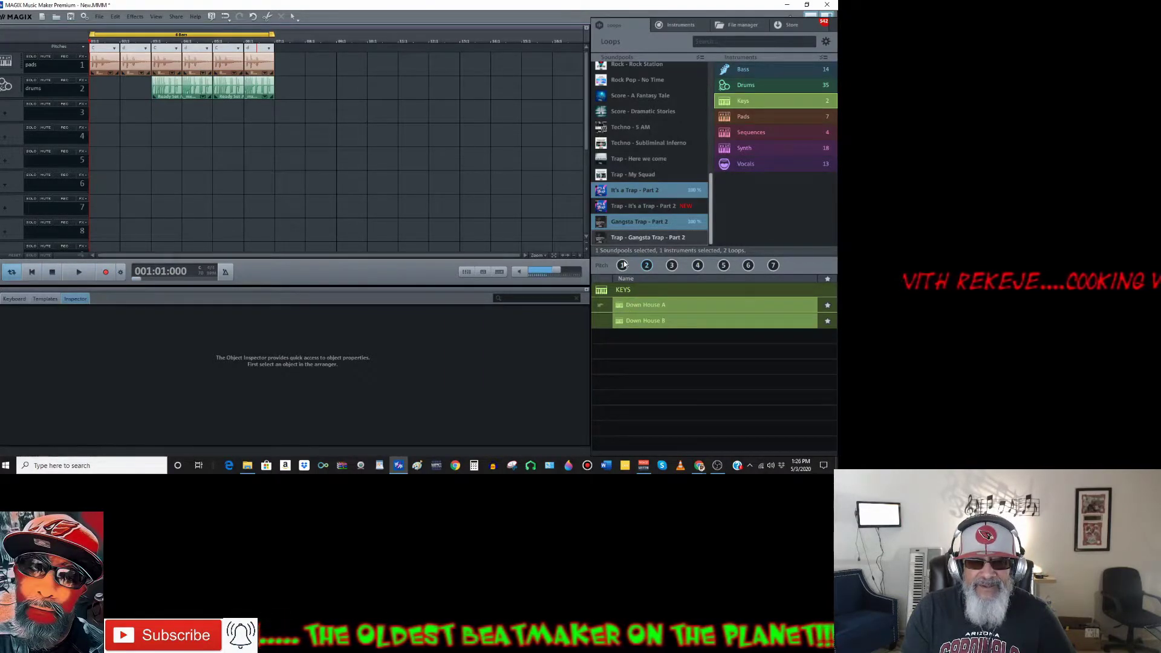
pyautogui.moveTo(628, 306); pyautogui.dragTo(175, 121)
# Audition Down House B, add Down House A in pitch 2 at bar 5 on track 3 without automatic pitch adjustment, and play back
pyautogui.click(653, 321)
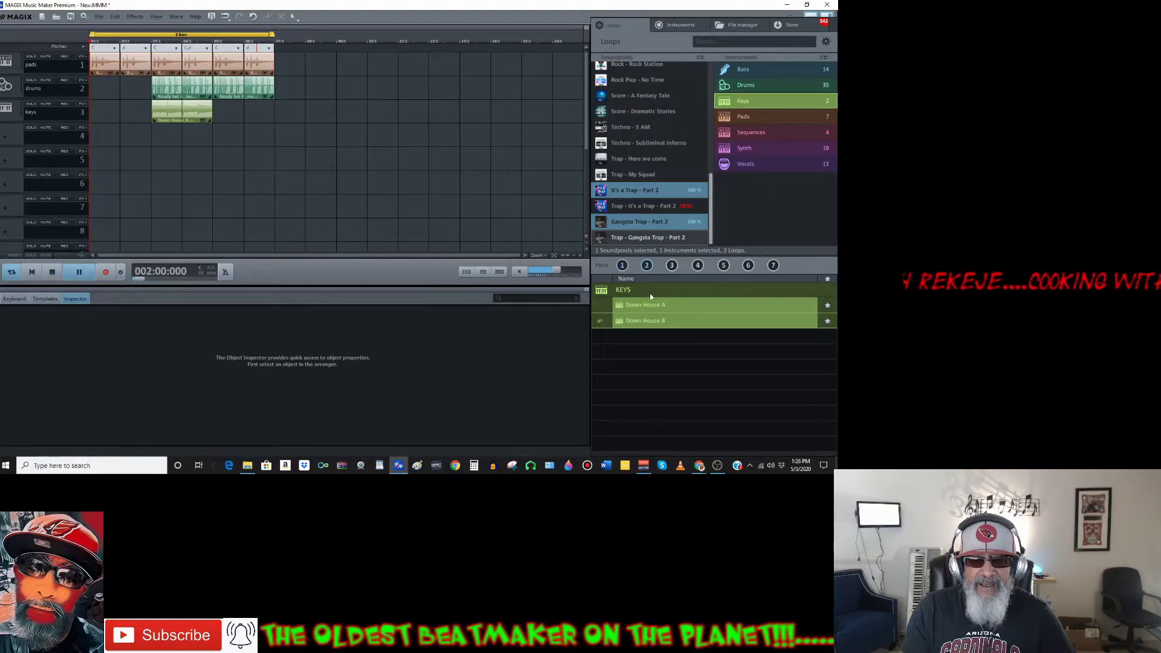
pyautogui.moveTo(648, 303); pyautogui.dragTo(241, 107)
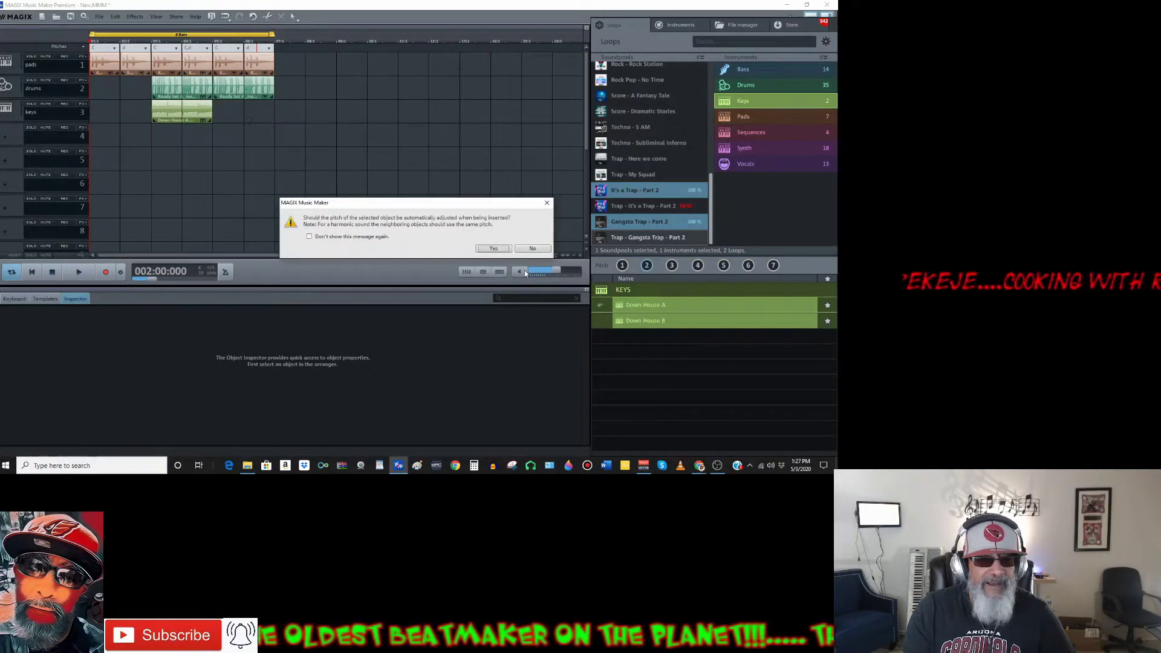
pyautogui.click(533, 249)
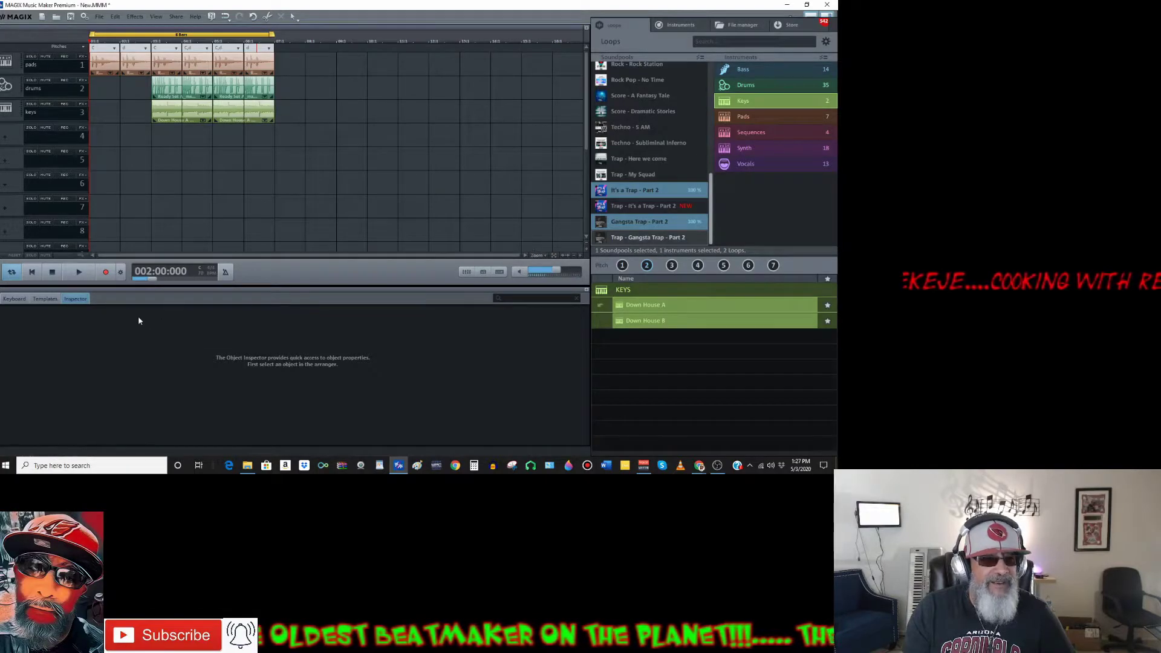
pyautogui.click(32, 271)
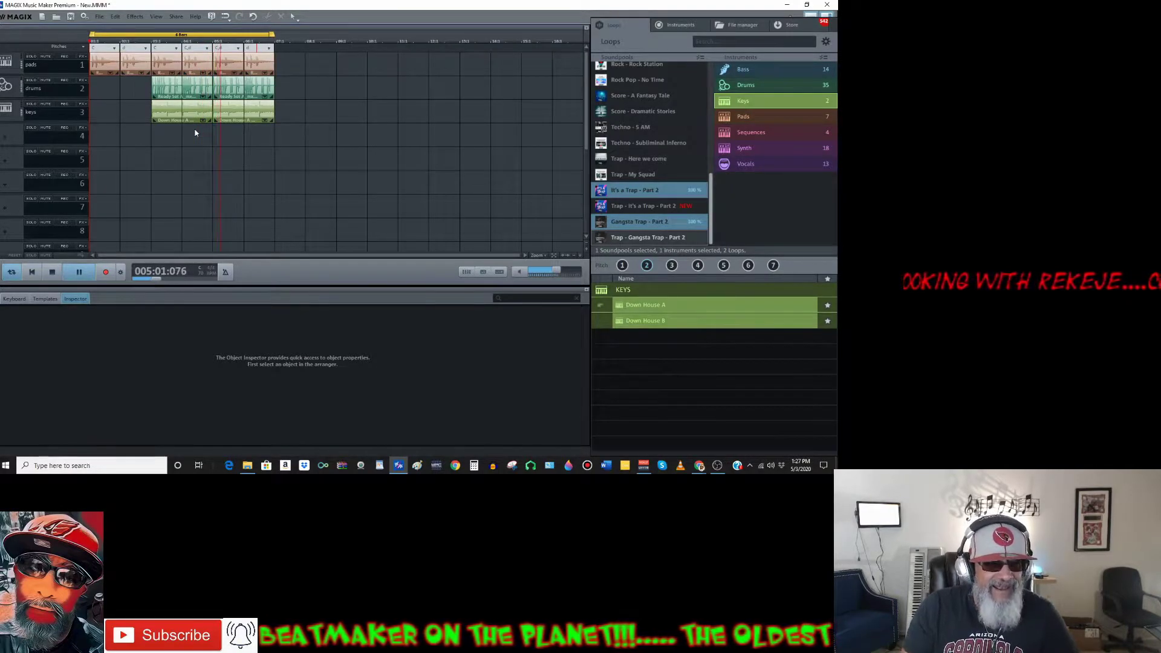
pyautogui.click(52, 273)
# Cut the second Down House A loop from track 3 and audition Down House A again
pyautogui.click(246, 110)
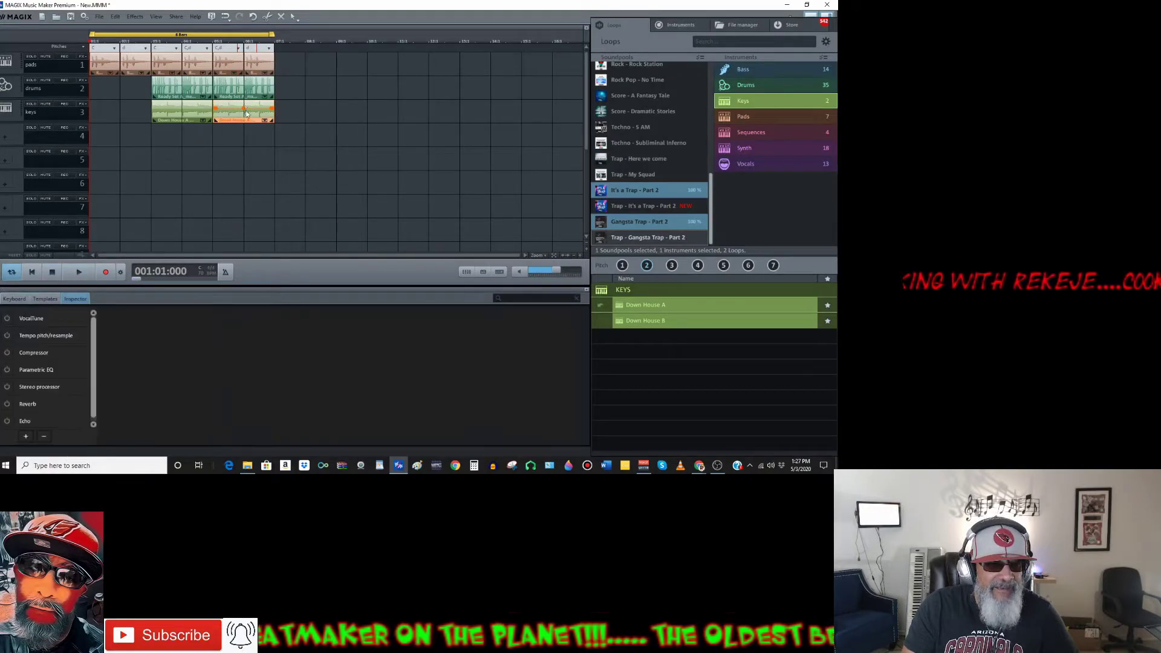
pyautogui.rightClick(250, 115)
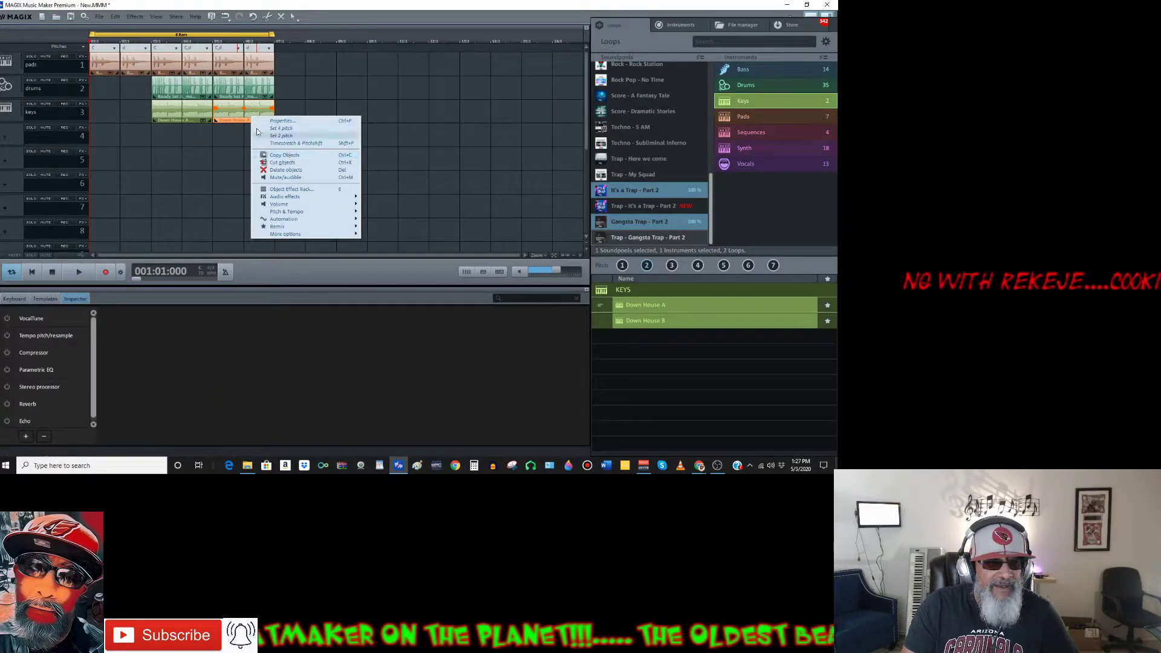
pyautogui.click(282, 162)
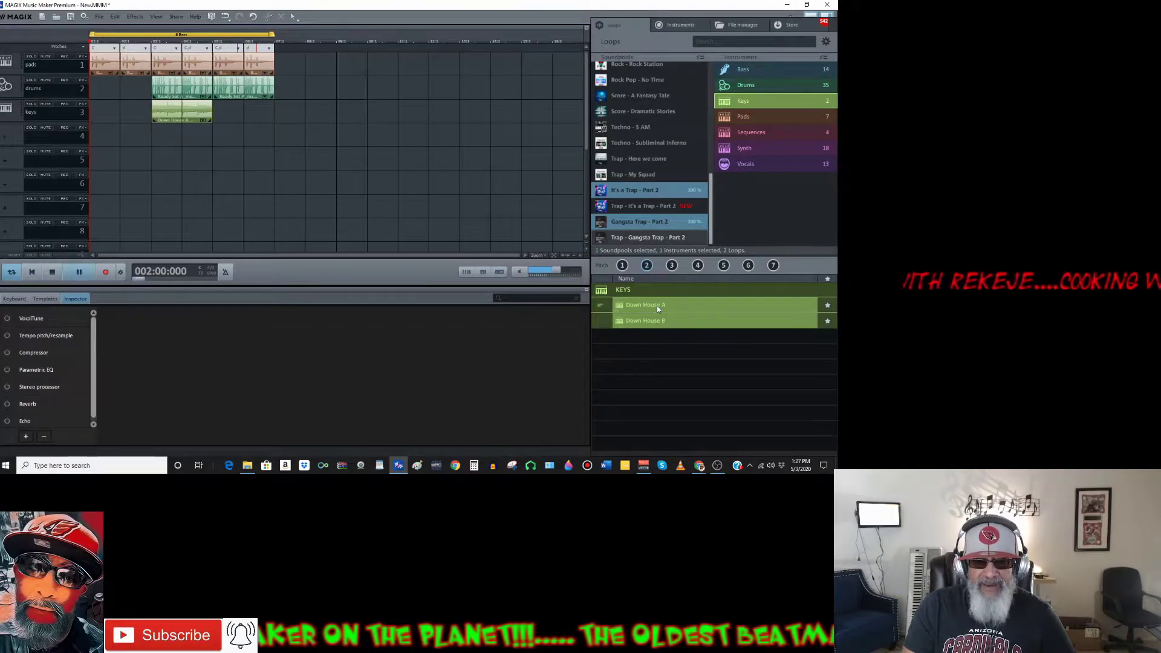
pyautogui.click(60, 270)
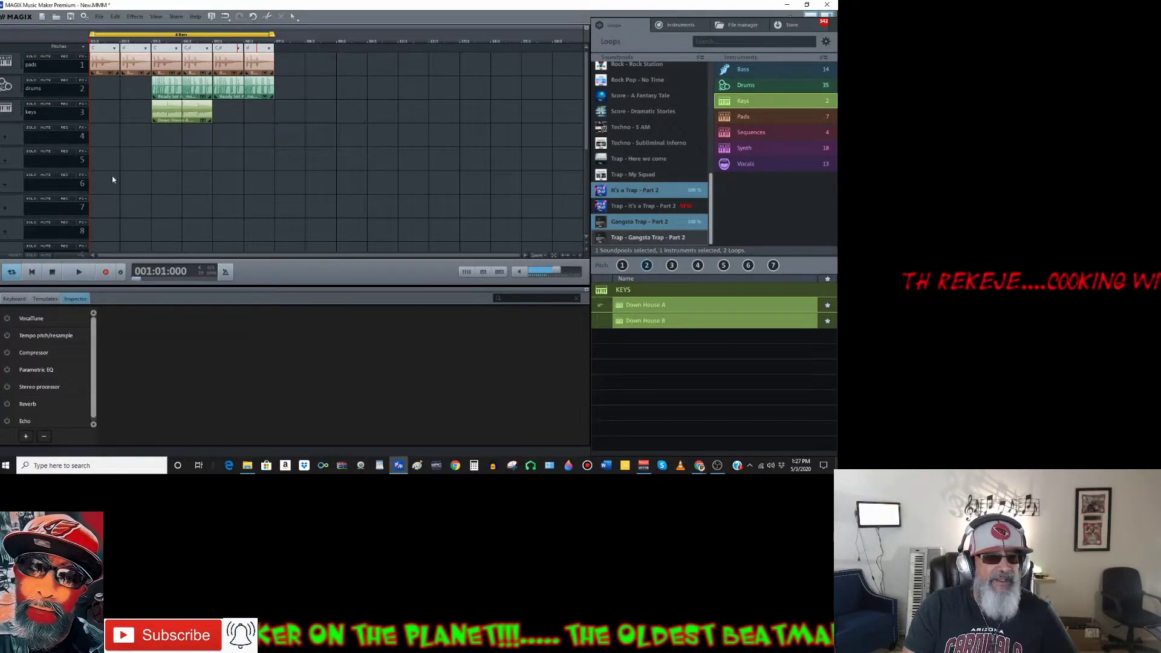
# Set the Down House A keys loop on track 3 to pitch 2 and play back the arrangement
pyautogui.click(185, 87)
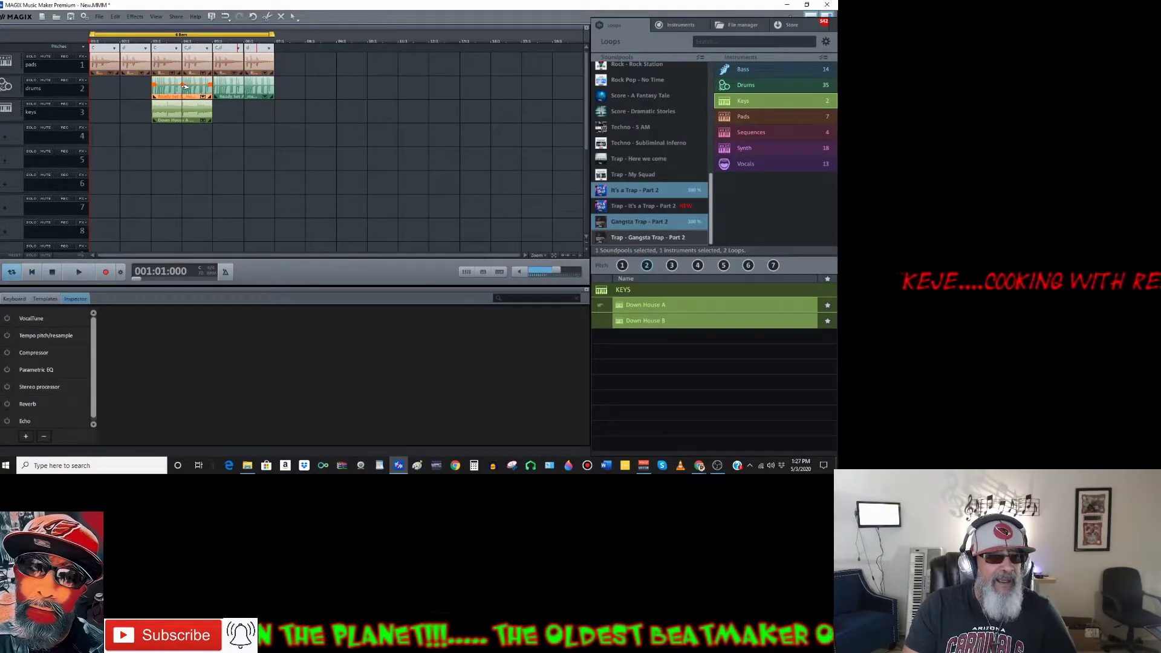
pyautogui.click(186, 112)
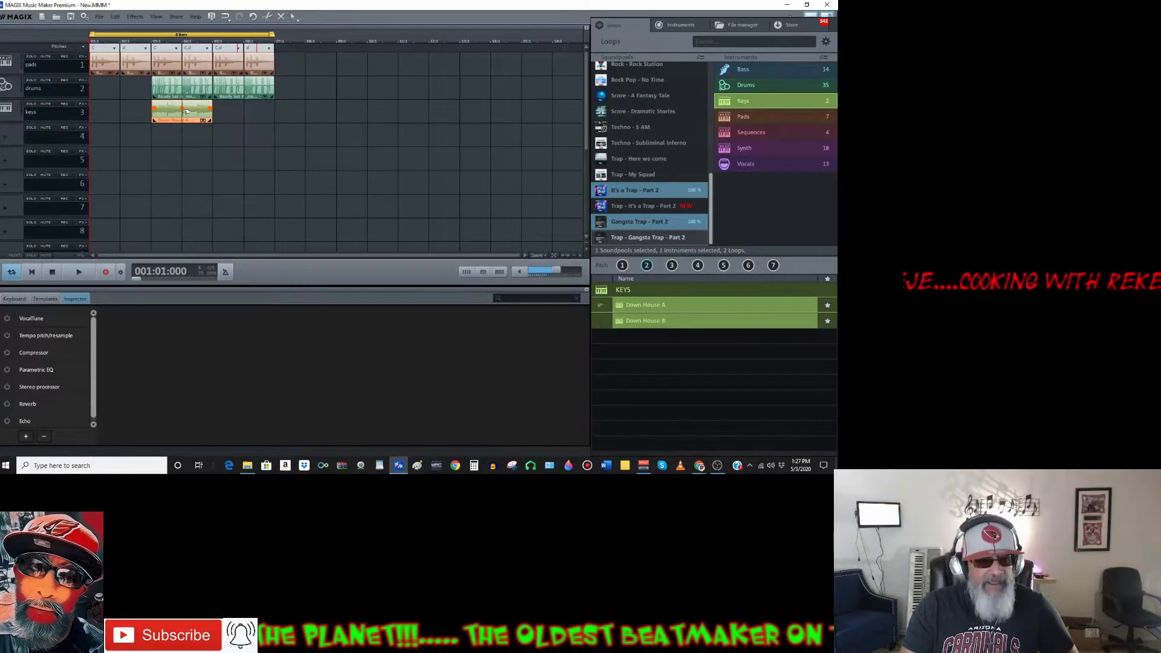
pyautogui.rightClick(186, 117)
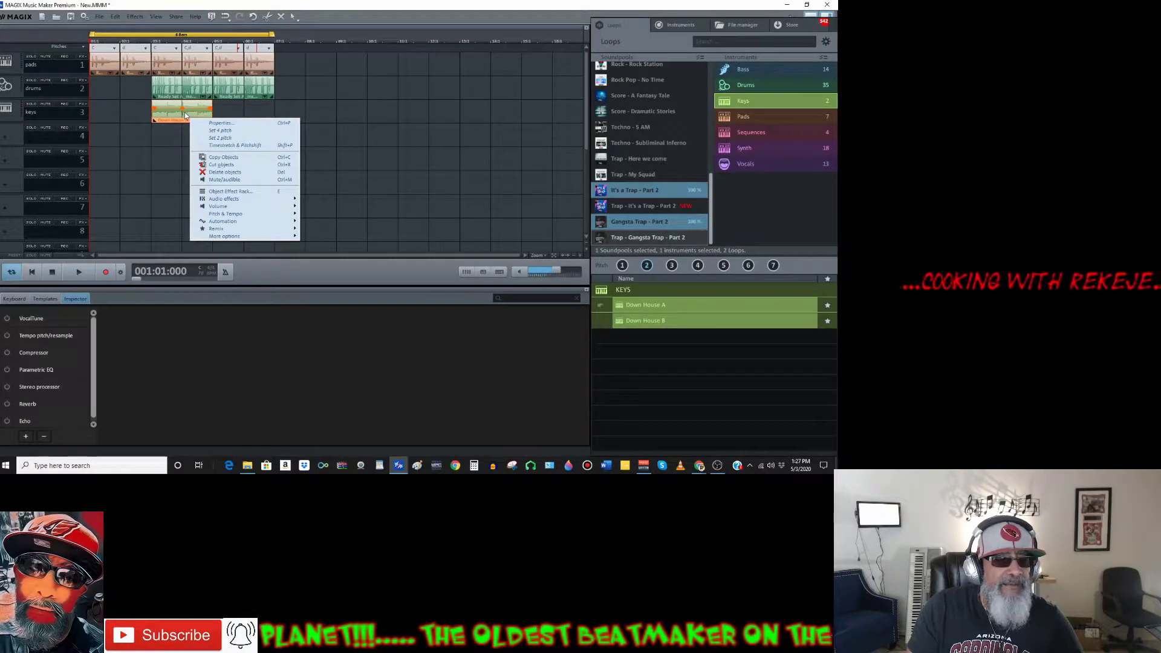
pyautogui.click(186, 110)
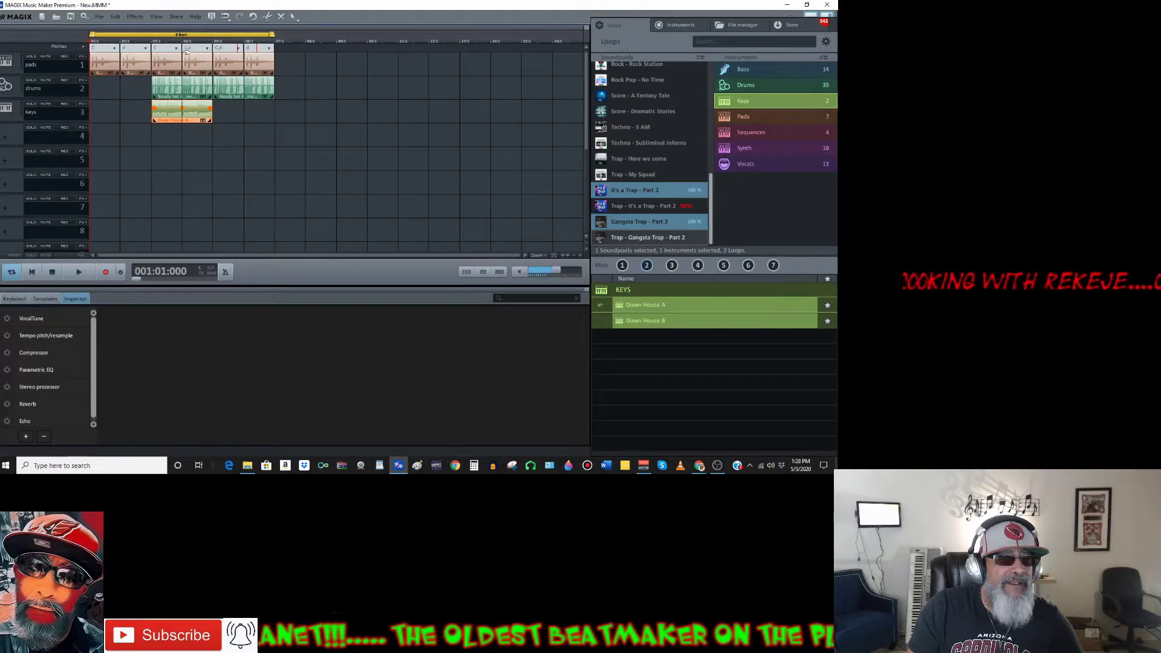
pyautogui.rightClick(198, 119)
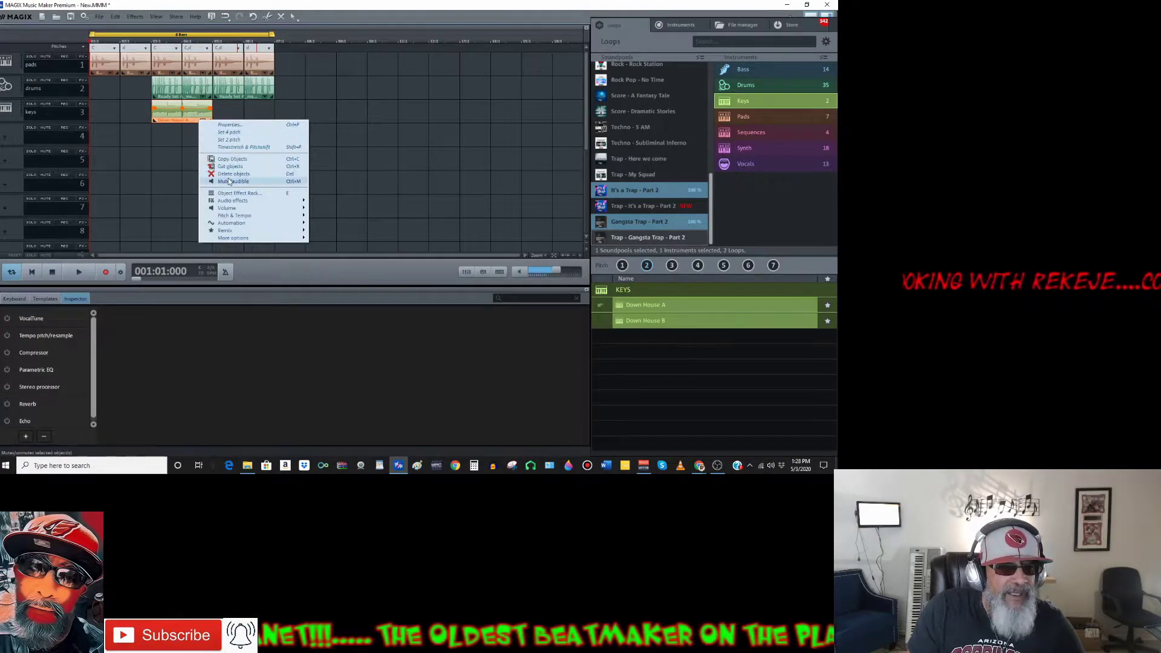
pyautogui.moveTo(265, 242)
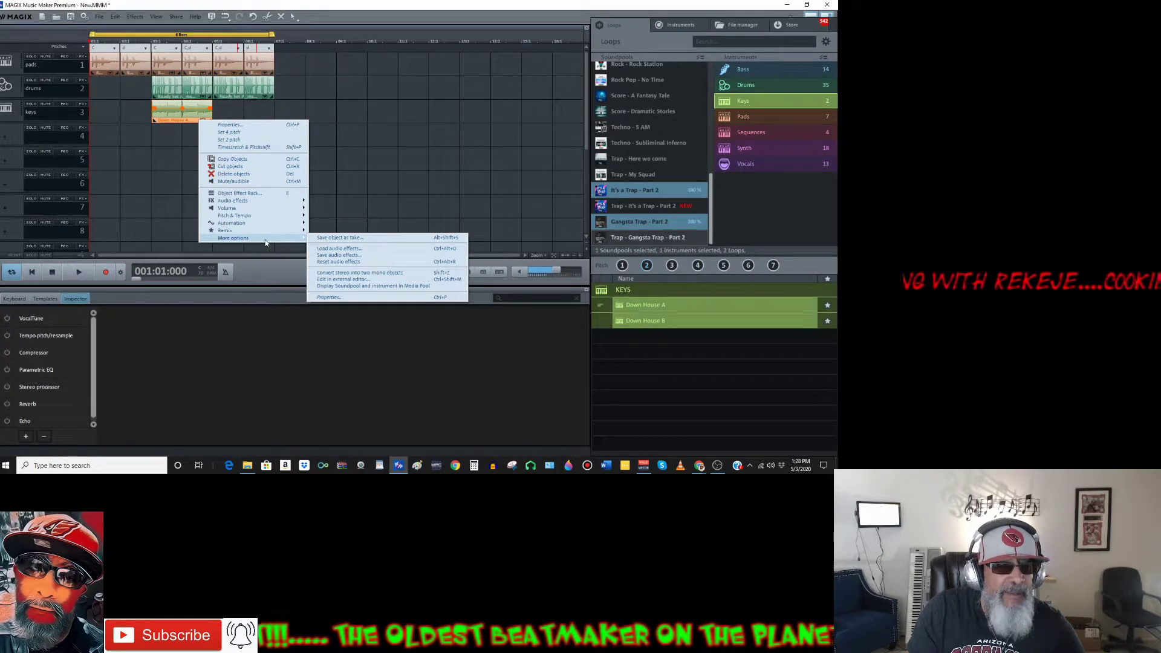
pyautogui.moveTo(284, 217)
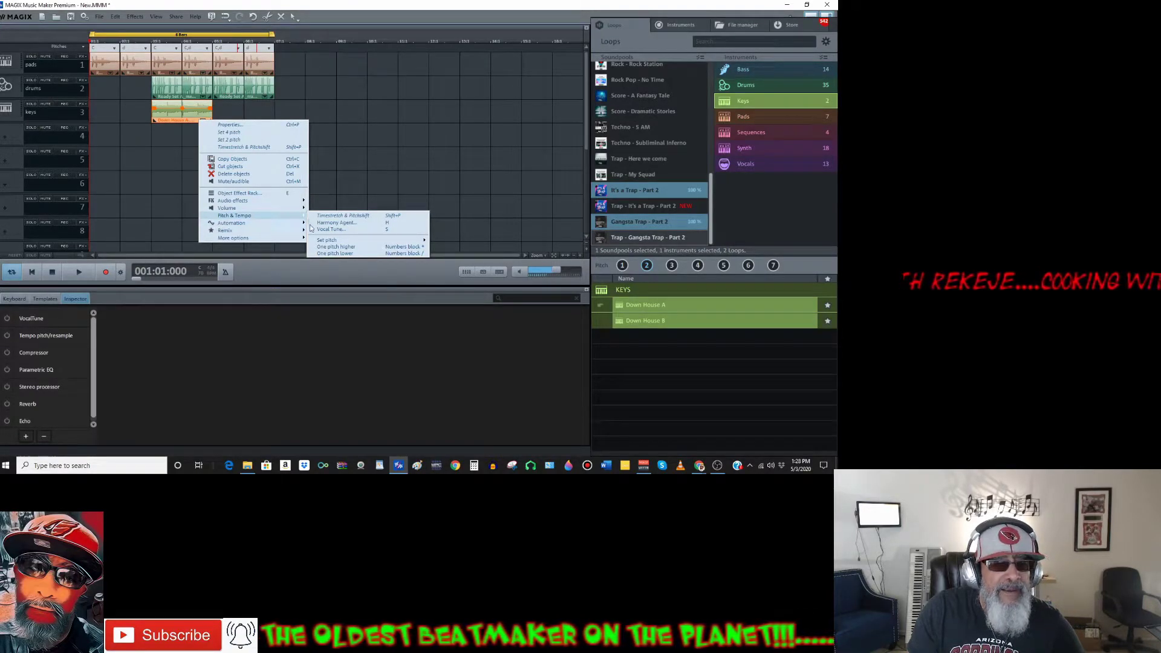
pyautogui.moveTo(341, 240)
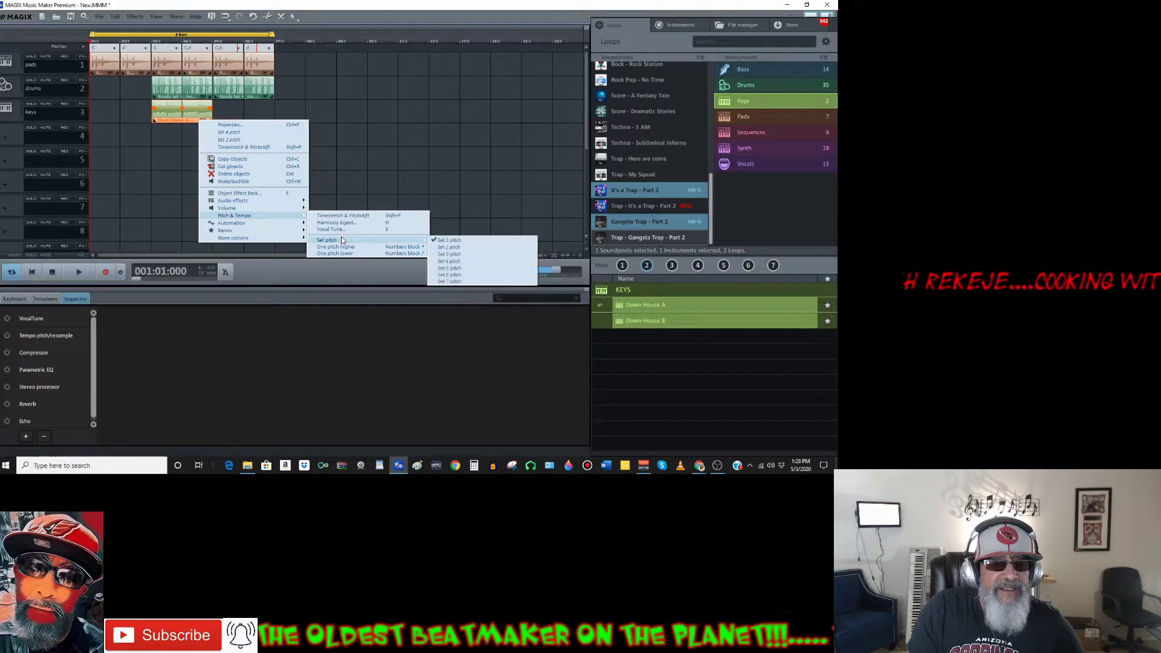
pyautogui.click(458, 248)
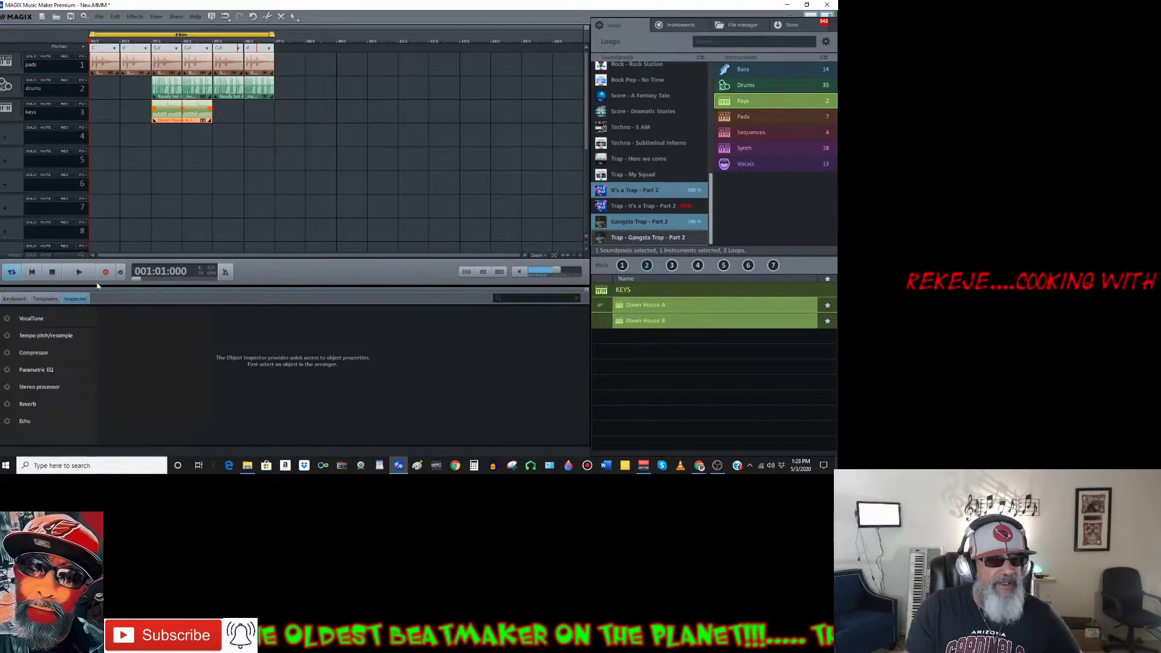
pyautogui.click(79, 272)
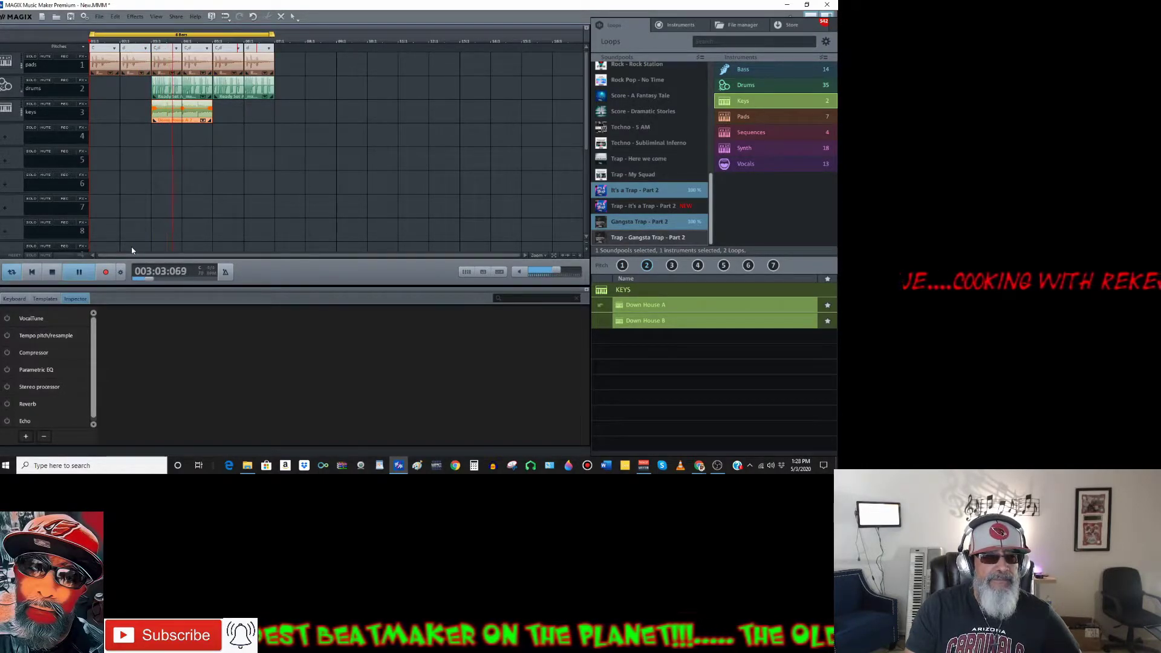
pyautogui.click(52, 272)
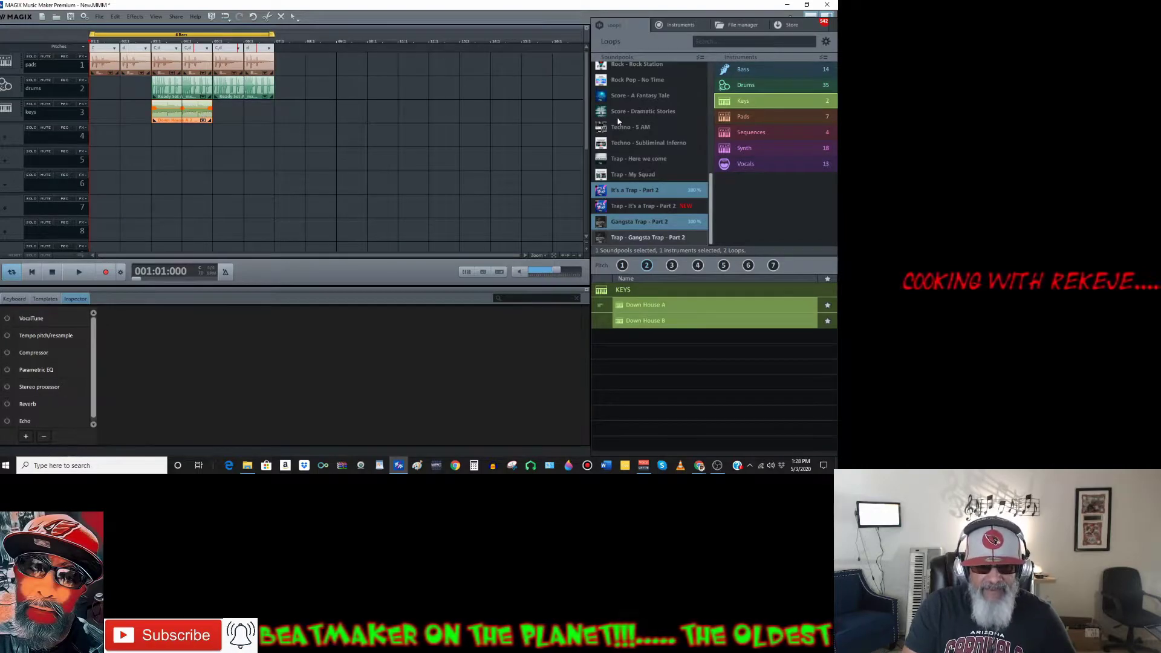
# Delete the Down House A keys loop from track 3
pyautogui.scroll(2, 710, 205)
pyautogui.scroll(-2, 710, 210)
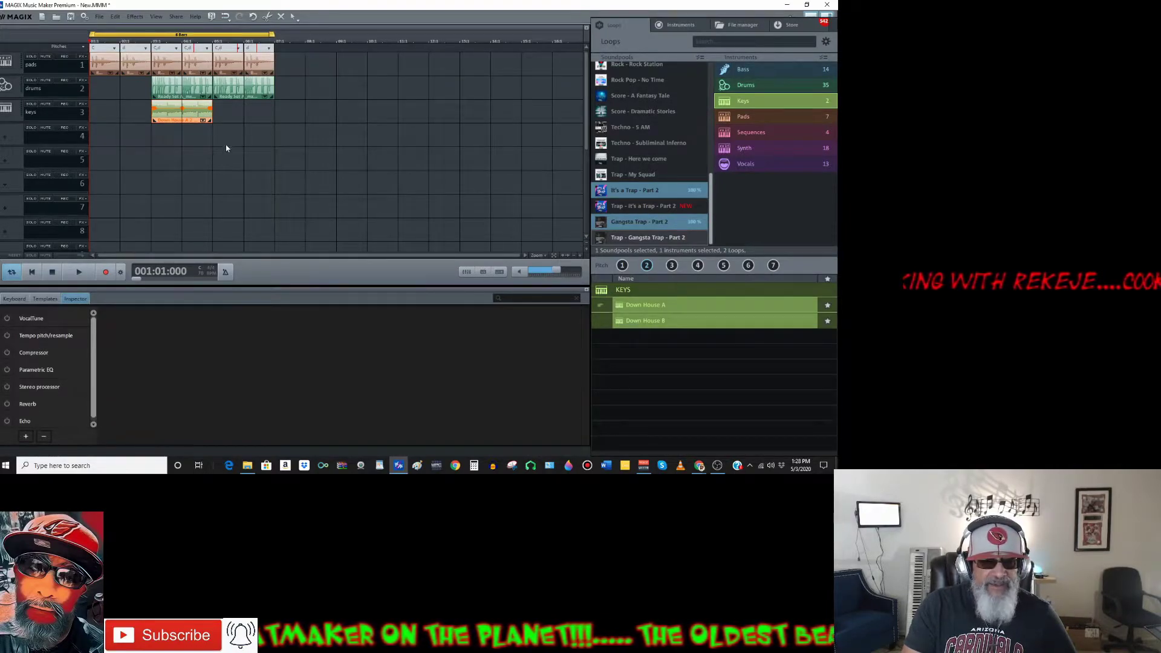
pyautogui.rightClick(200, 118)
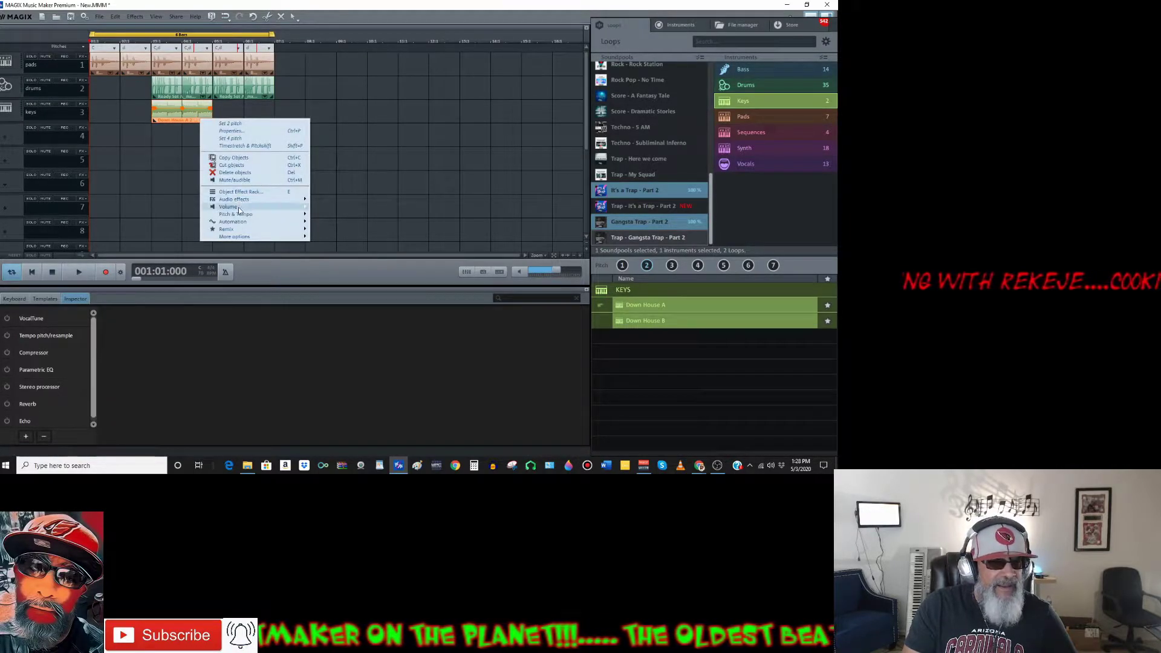
pyautogui.click(235, 172)
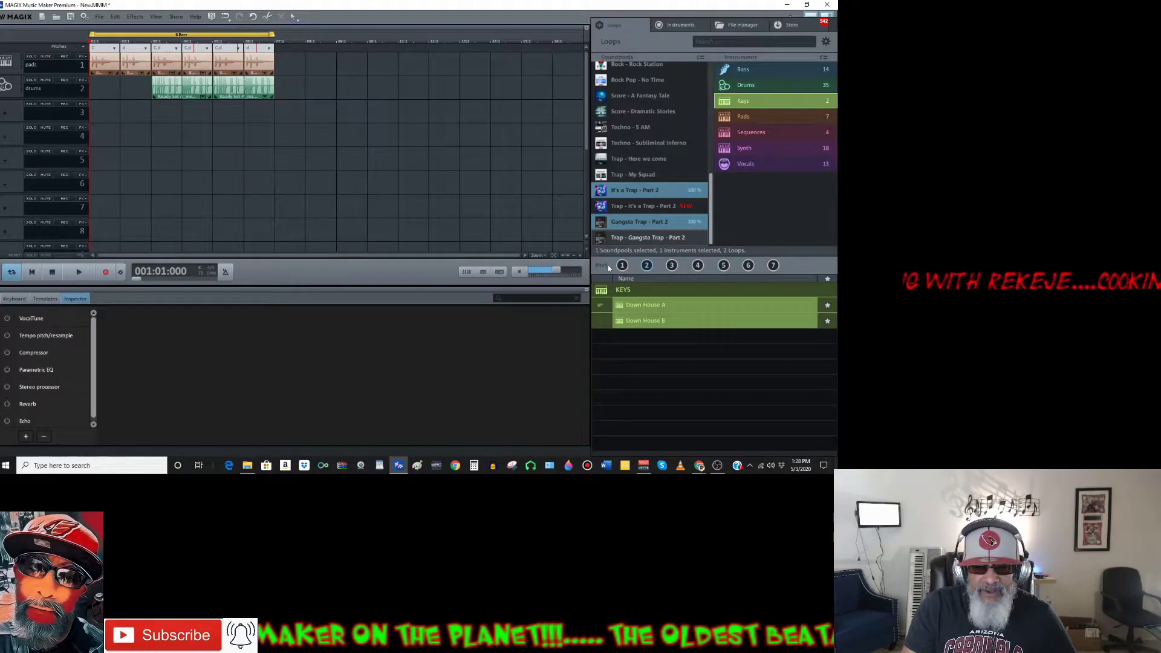
# Audition the Gangsta Trap - Part 2 synth loops, including the Down Pluckie variations and Ready Square A
pyautogui.click(752, 151)
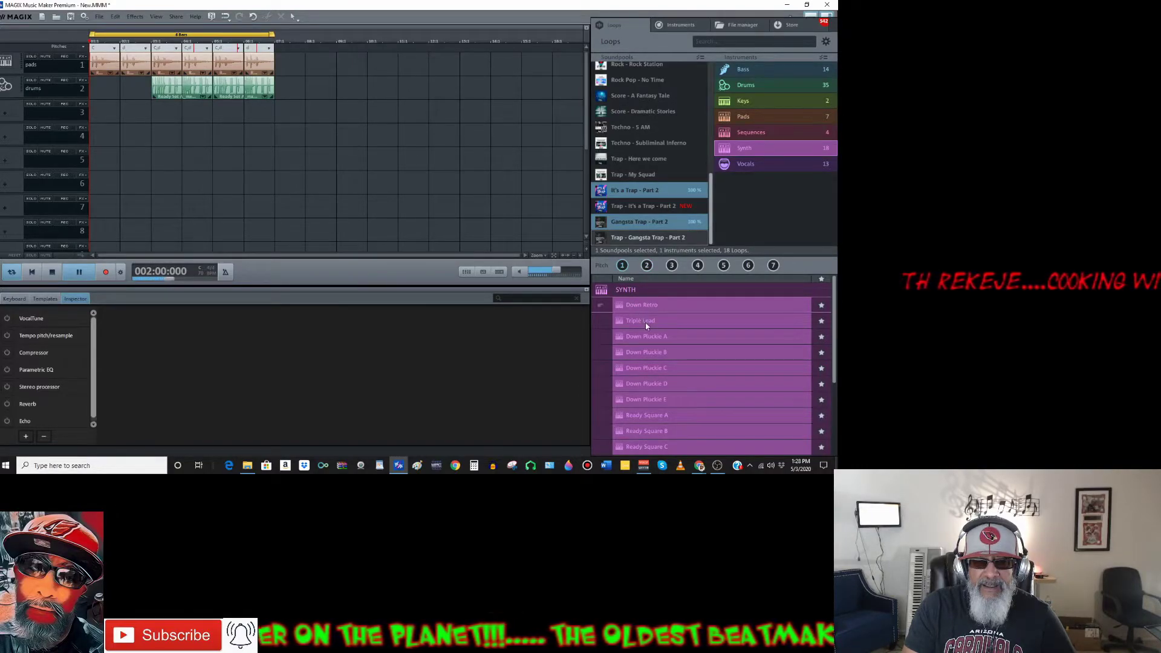
pyautogui.click(647, 337)
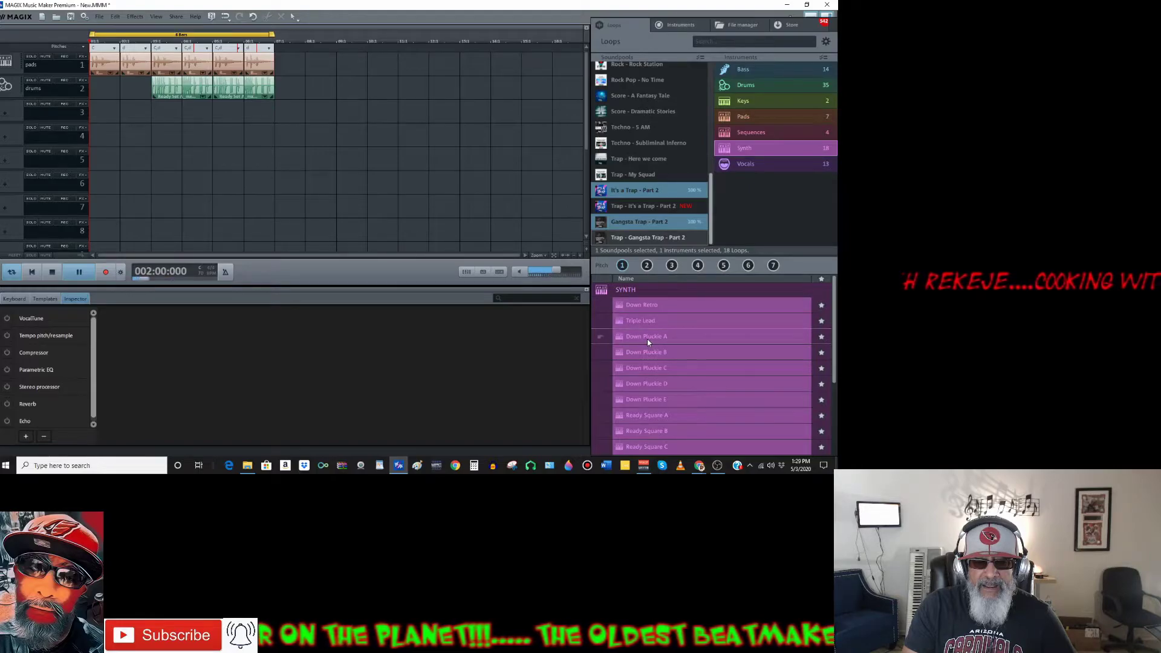
pyautogui.click(648, 354)
pyautogui.click(648, 370)
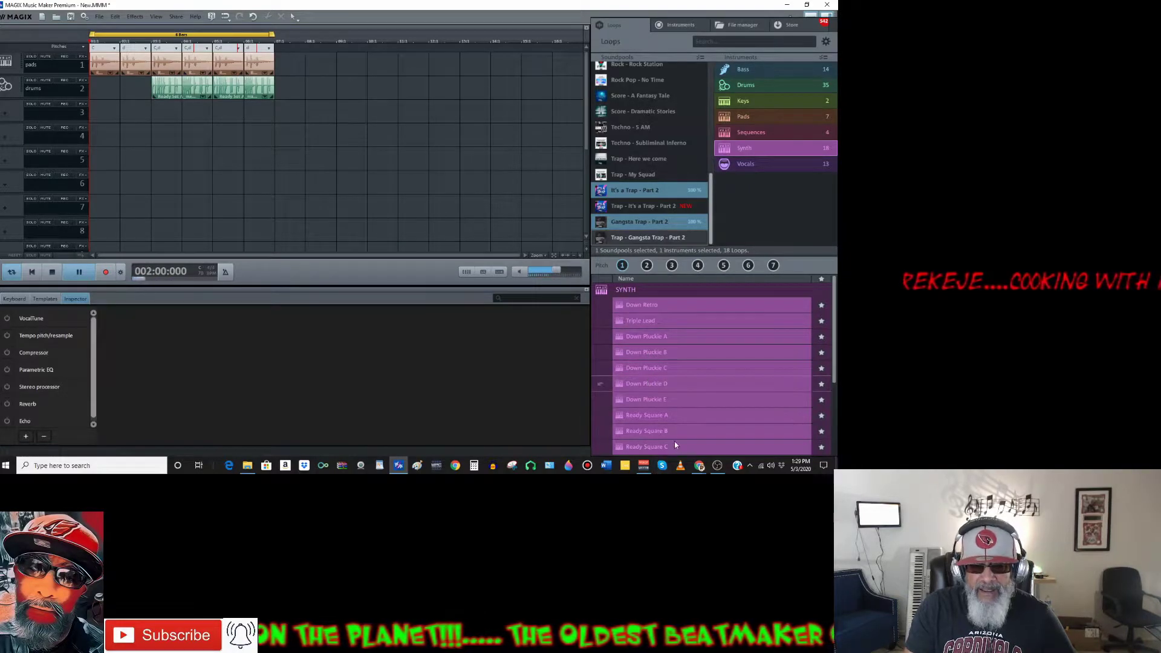
pyautogui.scroll(-1, 670, 423)
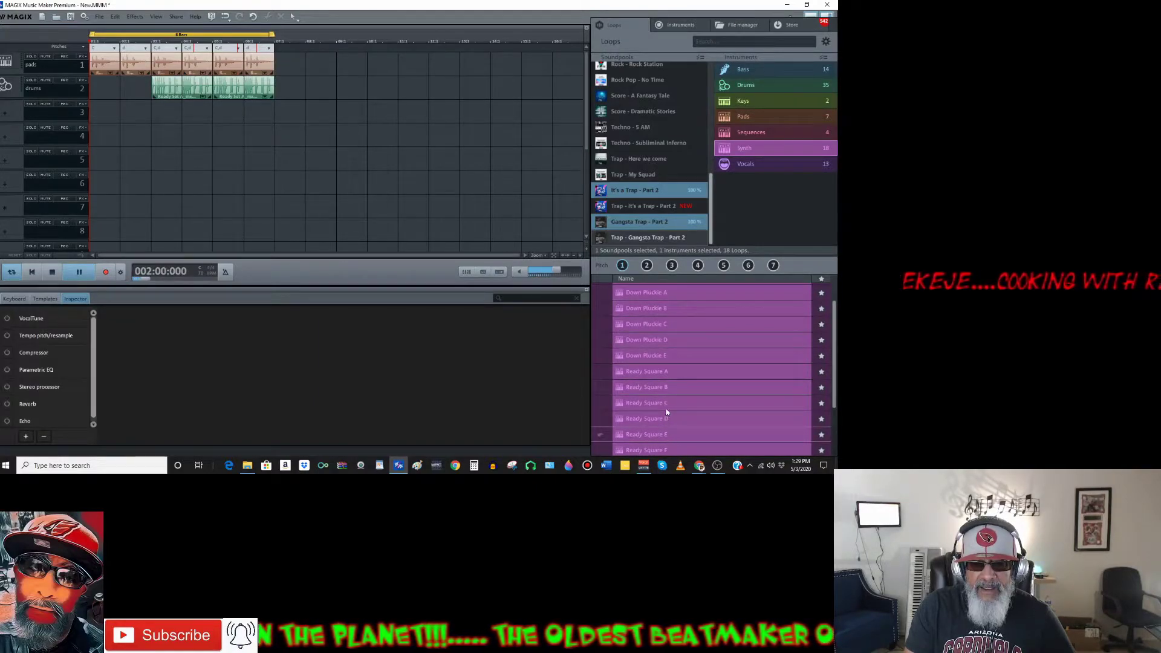
pyautogui.click(670, 371)
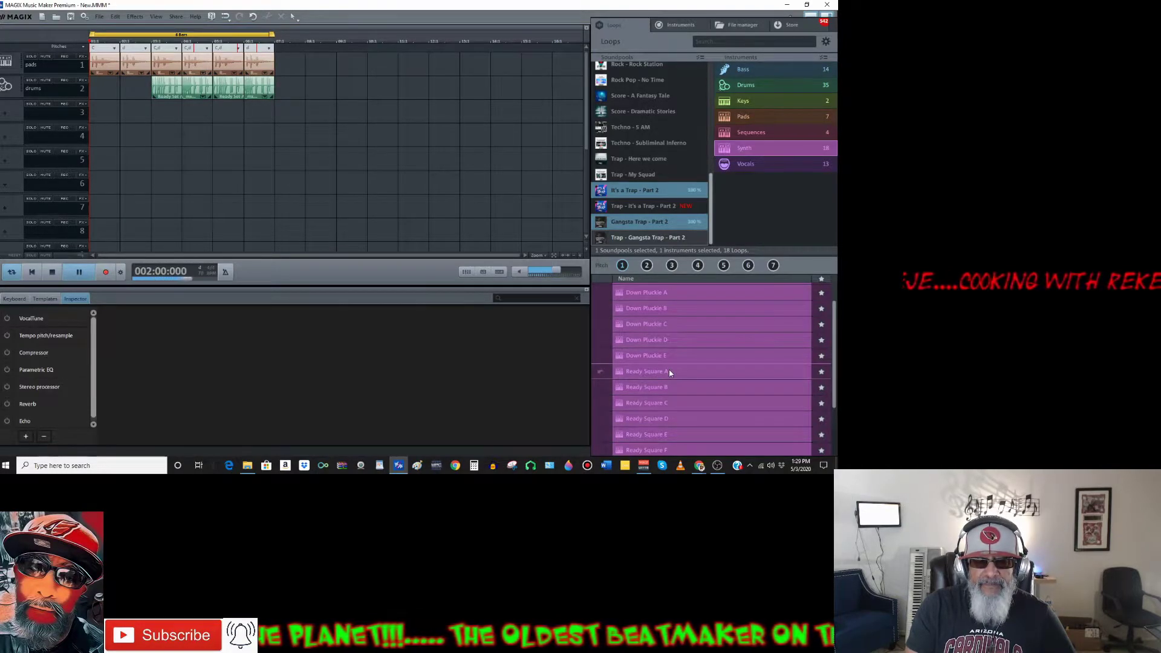
pyautogui.click(51, 272)
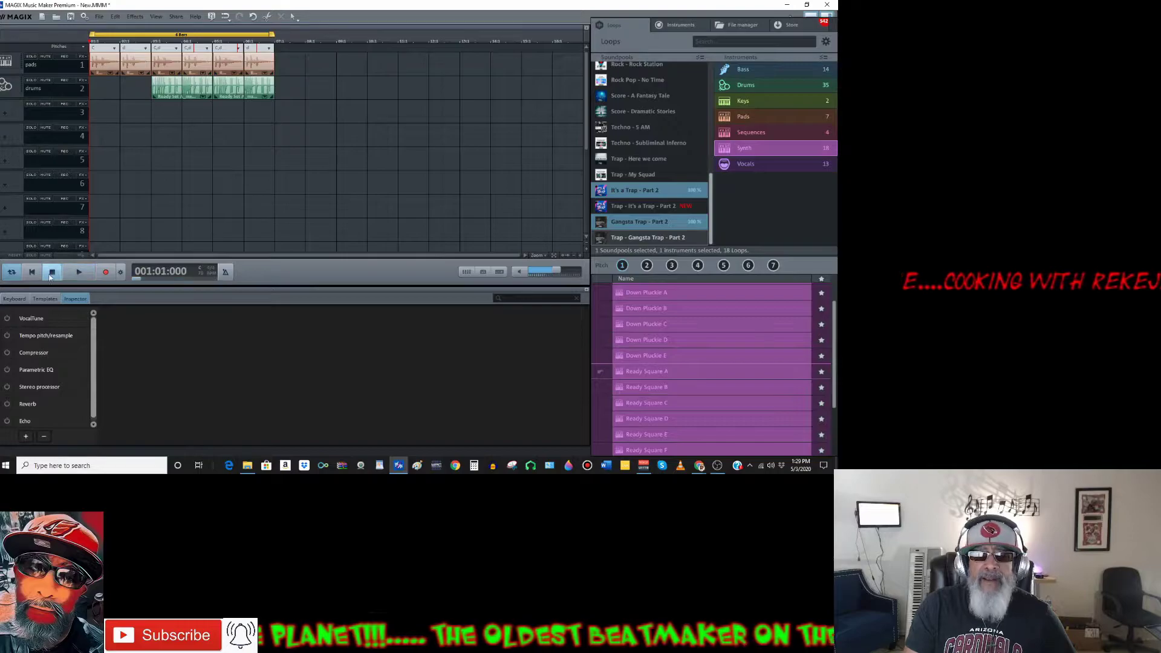
# Audition the It's a Trap pad loops, including Prime How, Slam Cheese and Step Heart, and preview Step Heart in pitch 2
pyautogui.click(656, 209)
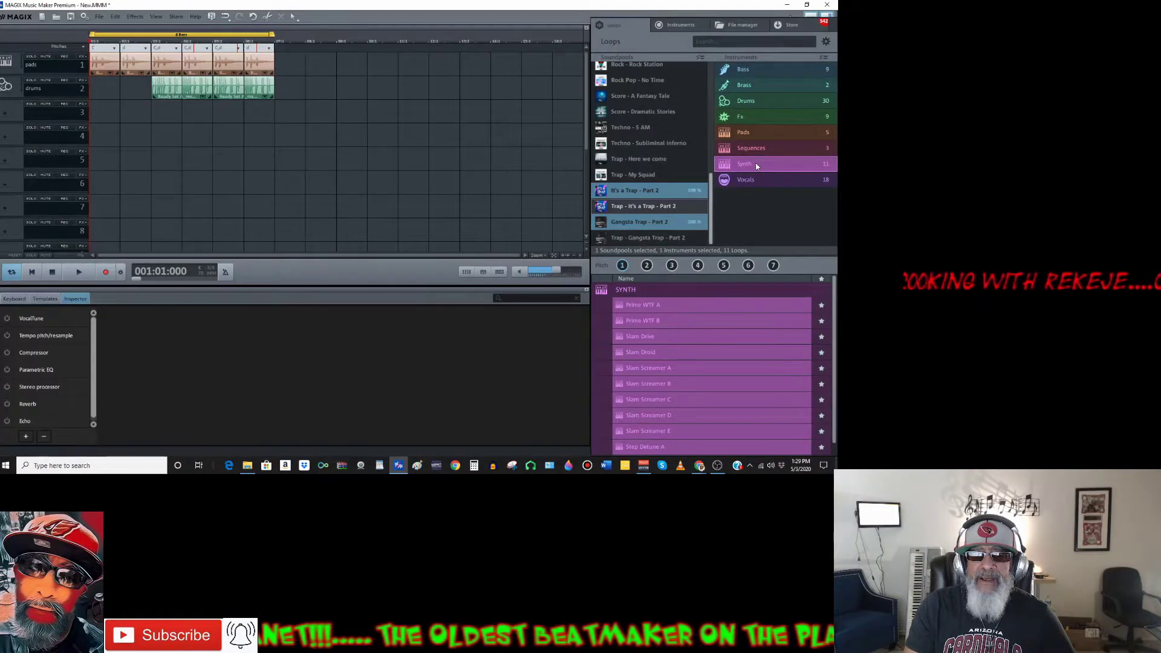
pyautogui.click(753, 133)
pyautogui.click(634, 307)
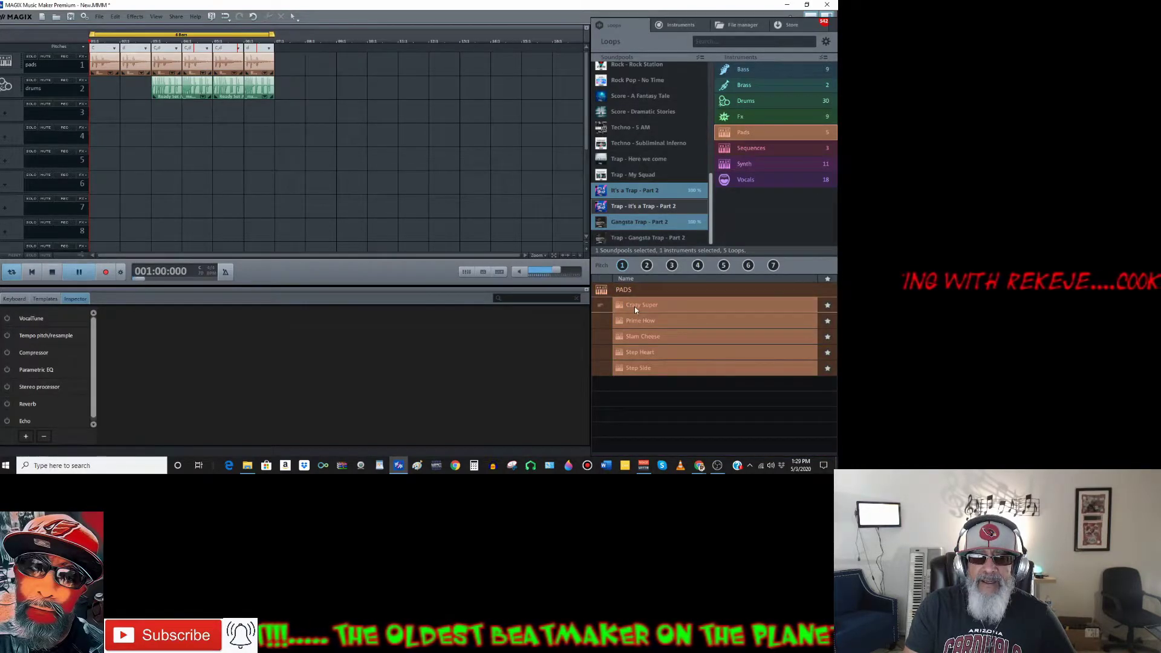
pyautogui.click(639, 322)
pyautogui.click(645, 337)
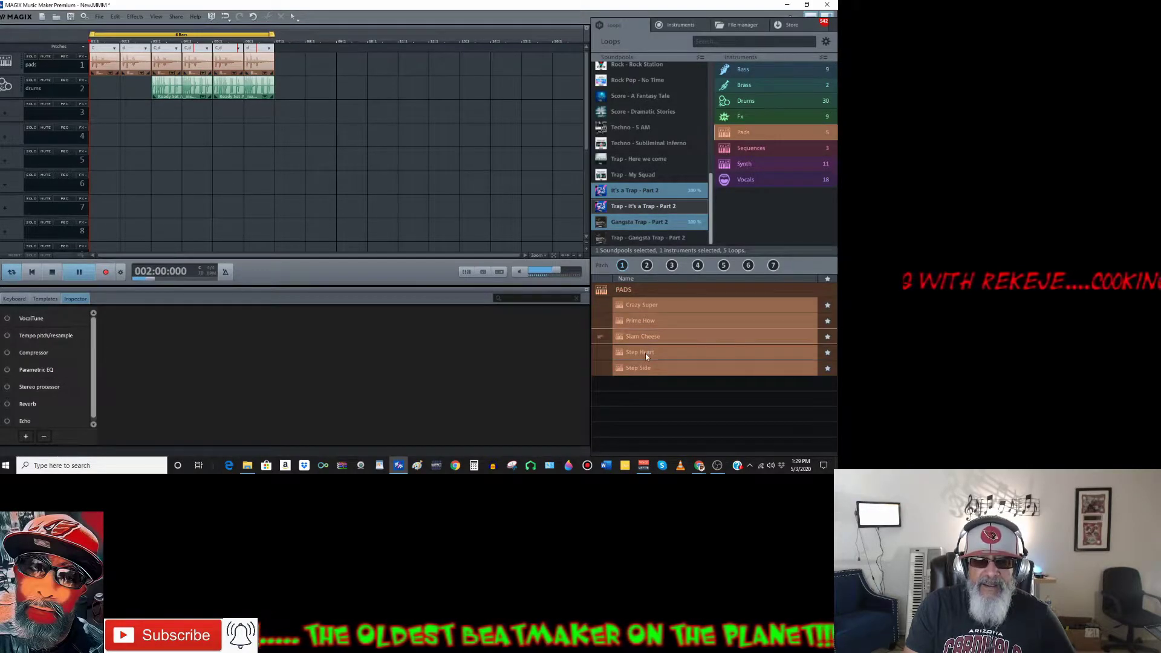
pyautogui.click(645, 353)
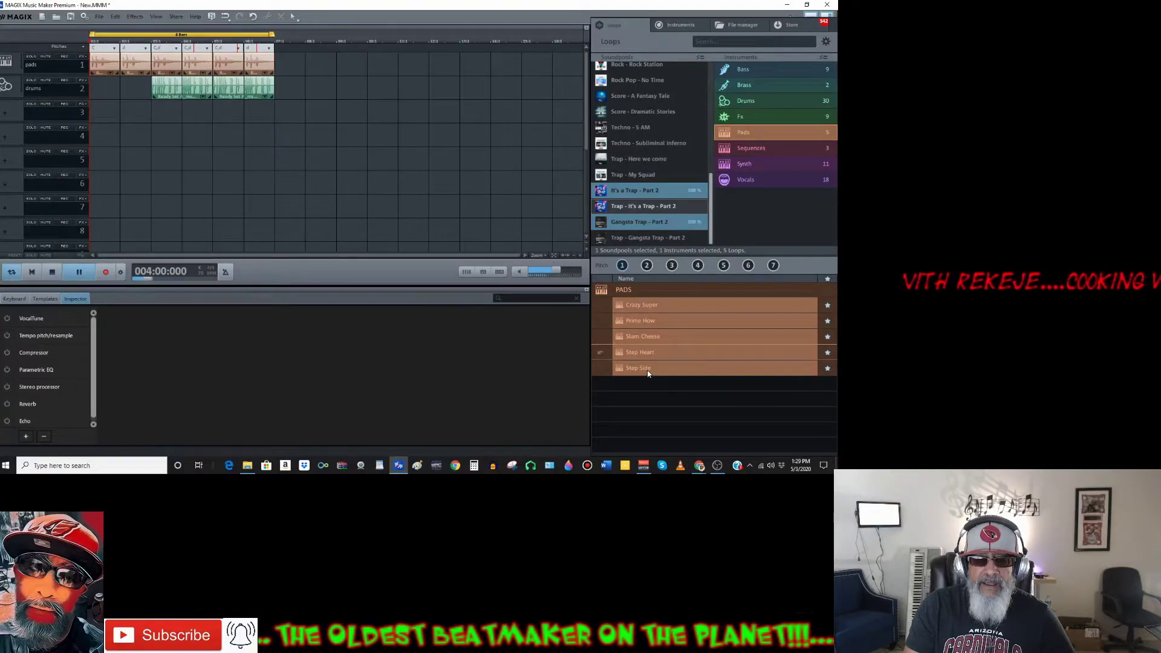
pyautogui.click(650, 266)
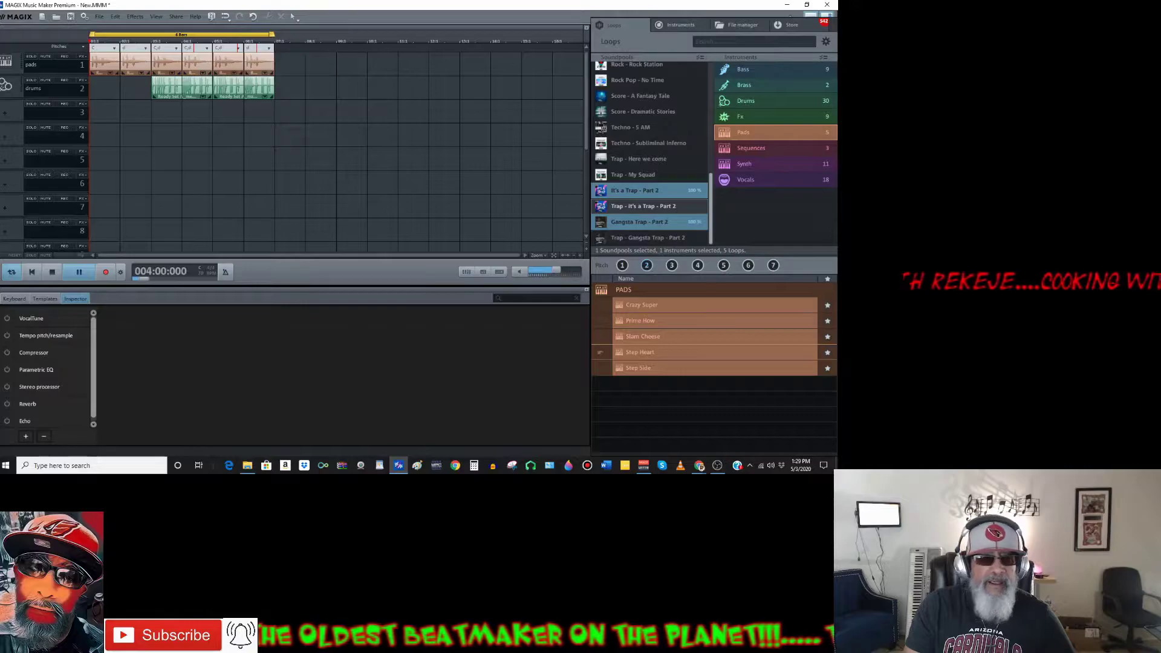
# Place the Step Heart pad loop in pitch 1 on track 3 at bar 3 and play back the arrangement
pyautogui.click(52, 271)
pyautogui.click(622, 266)
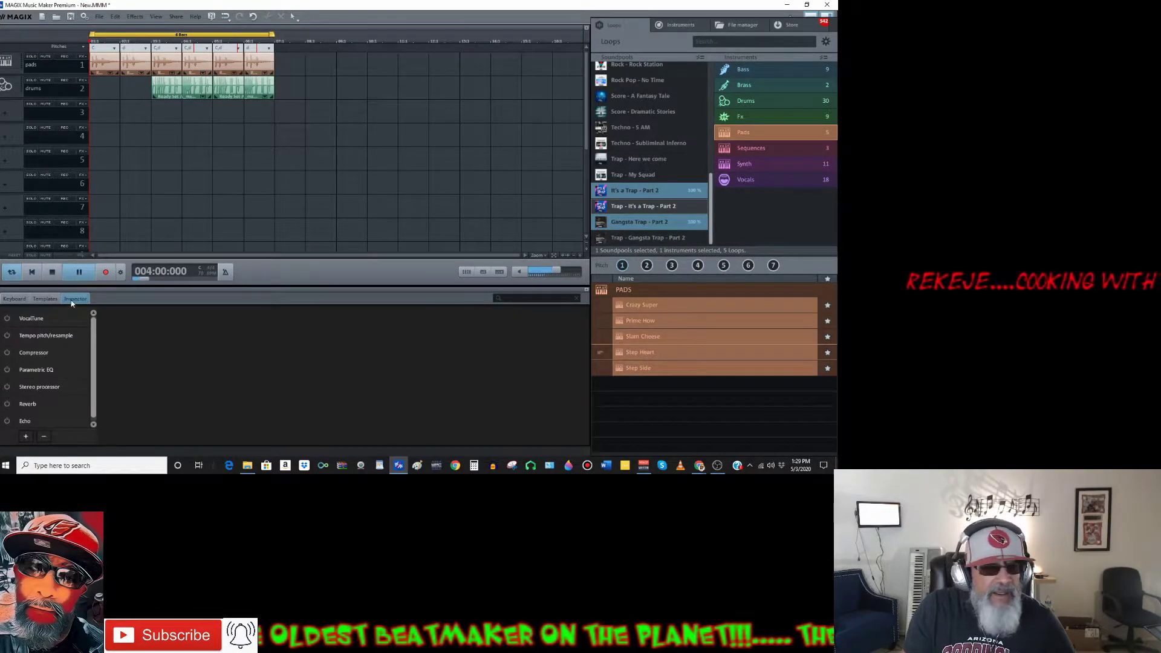
pyautogui.click(61, 275)
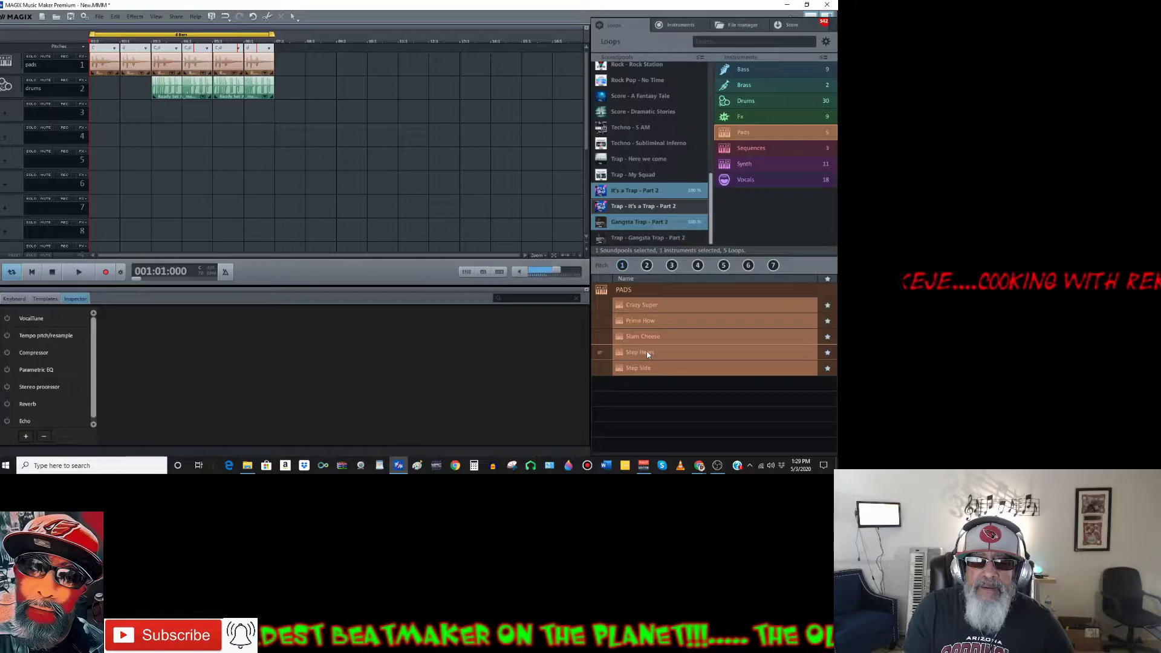
pyautogui.moveTo(647, 354); pyautogui.dragTo(176, 124)
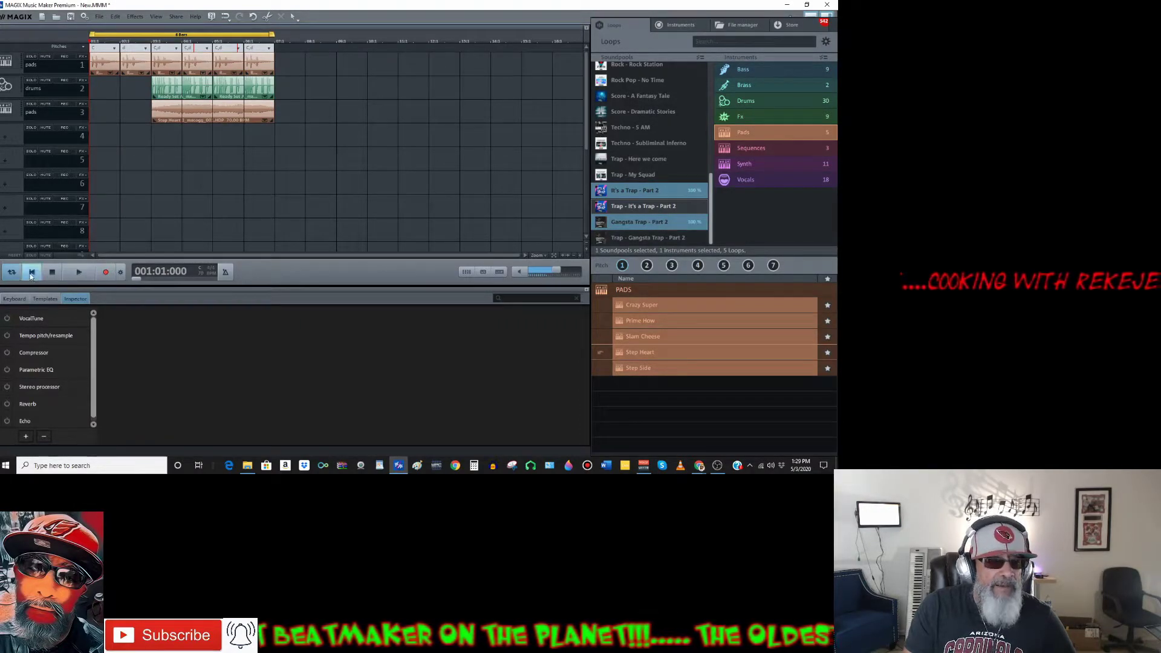
pyautogui.click(81, 274)
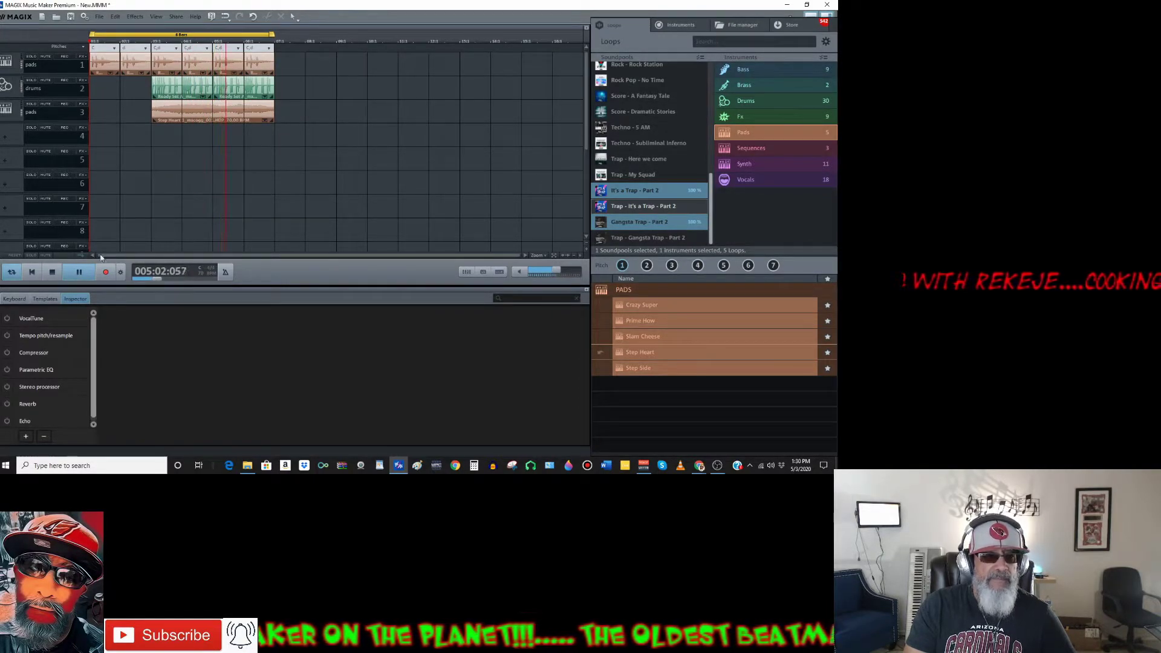
pyautogui.press('space')
# Delete the Step Heart pad loop from track 3
pyautogui.rightClick(227, 118)
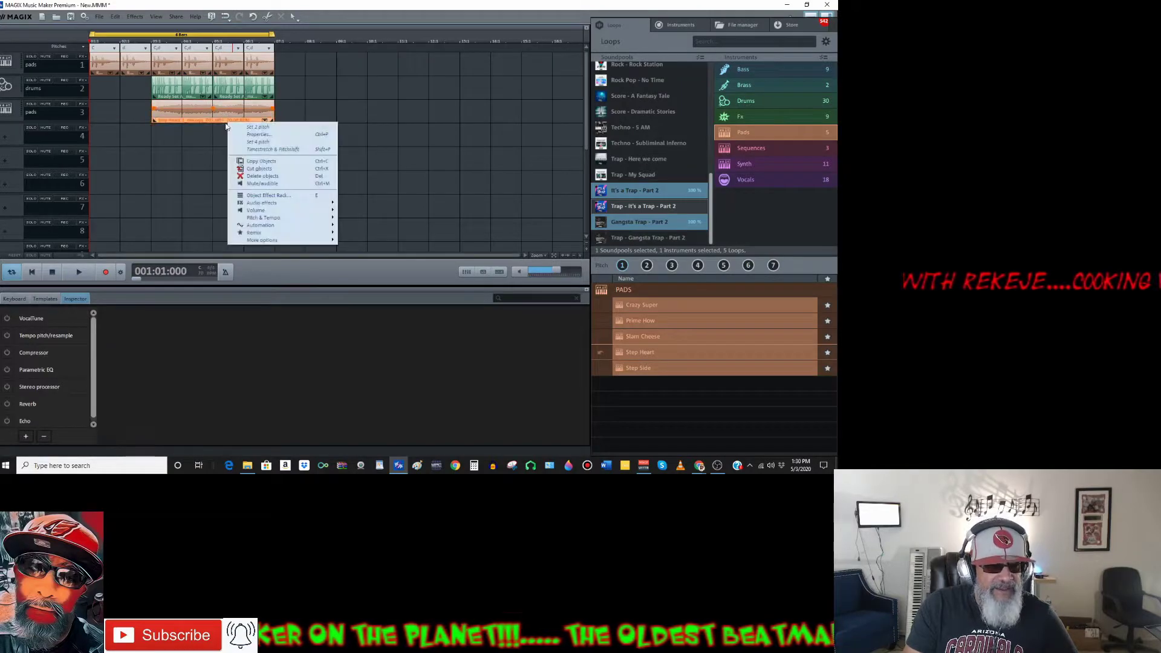
pyautogui.click(263, 175)
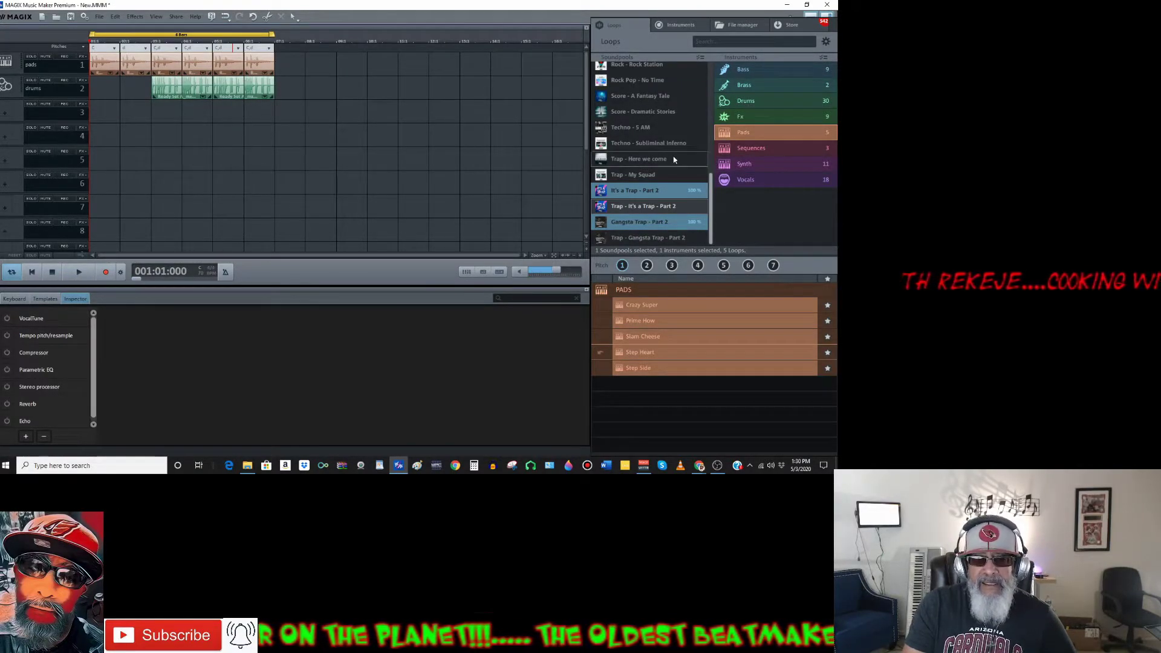
# Audition sequence loops from Trap - Here we come in pitches 1 and 2, including Urban Dance A
pyautogui.click(689, 159)
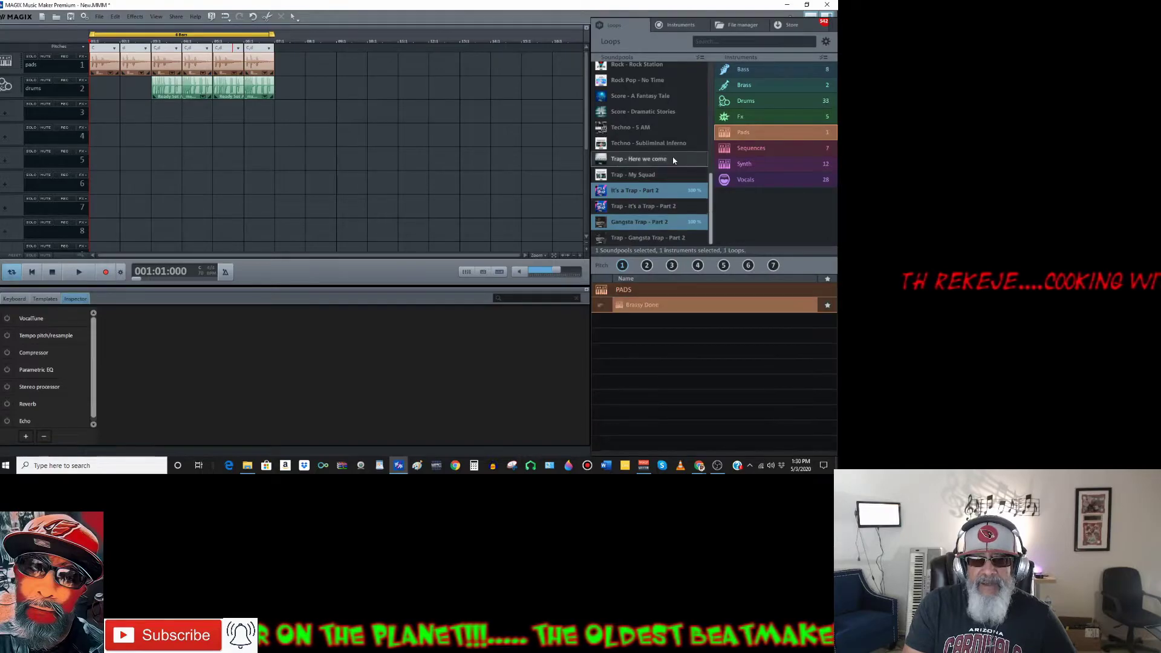
pyautogui.click(747, 153)
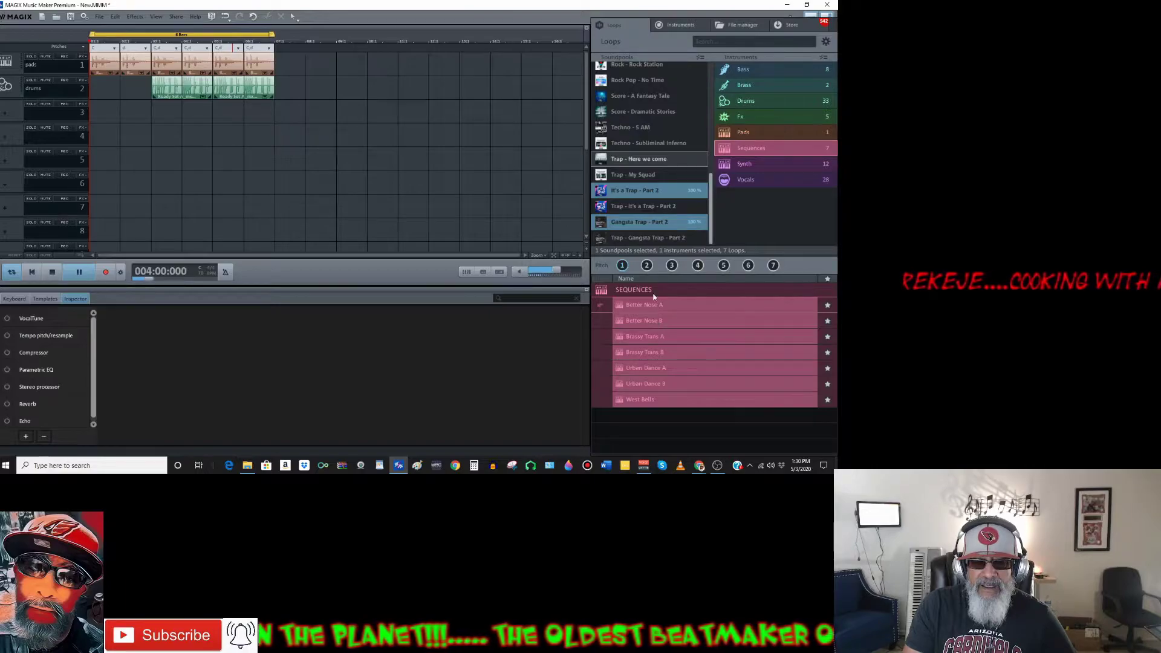
pyautogui.click(646, 265)
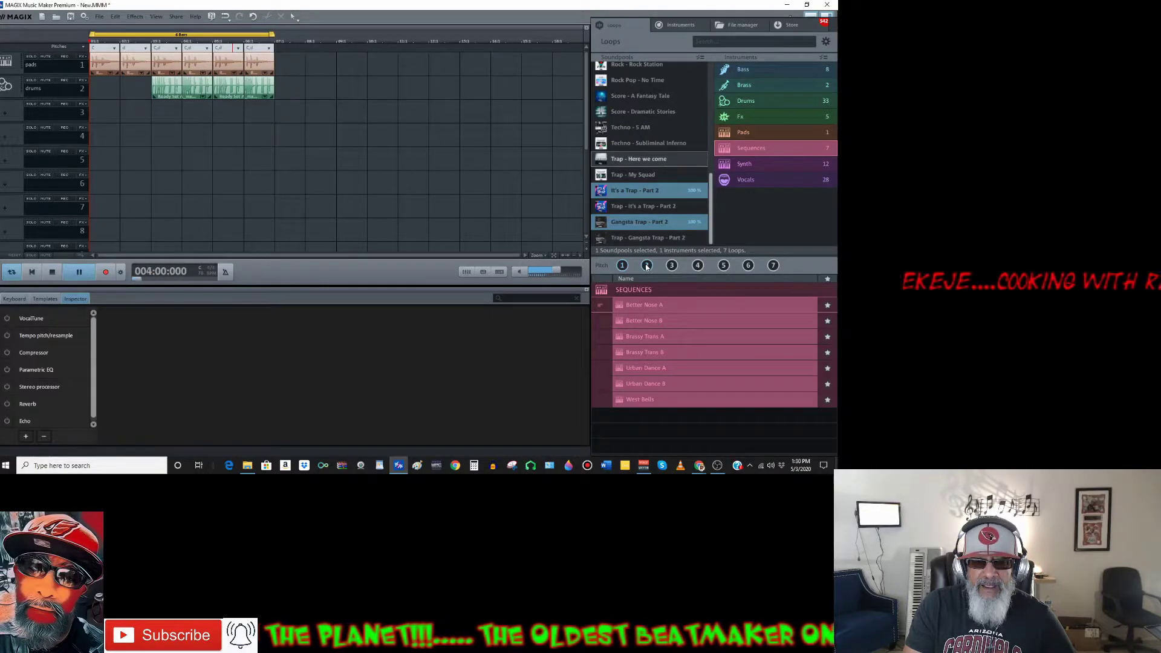
pyautogui.click(648, 365)
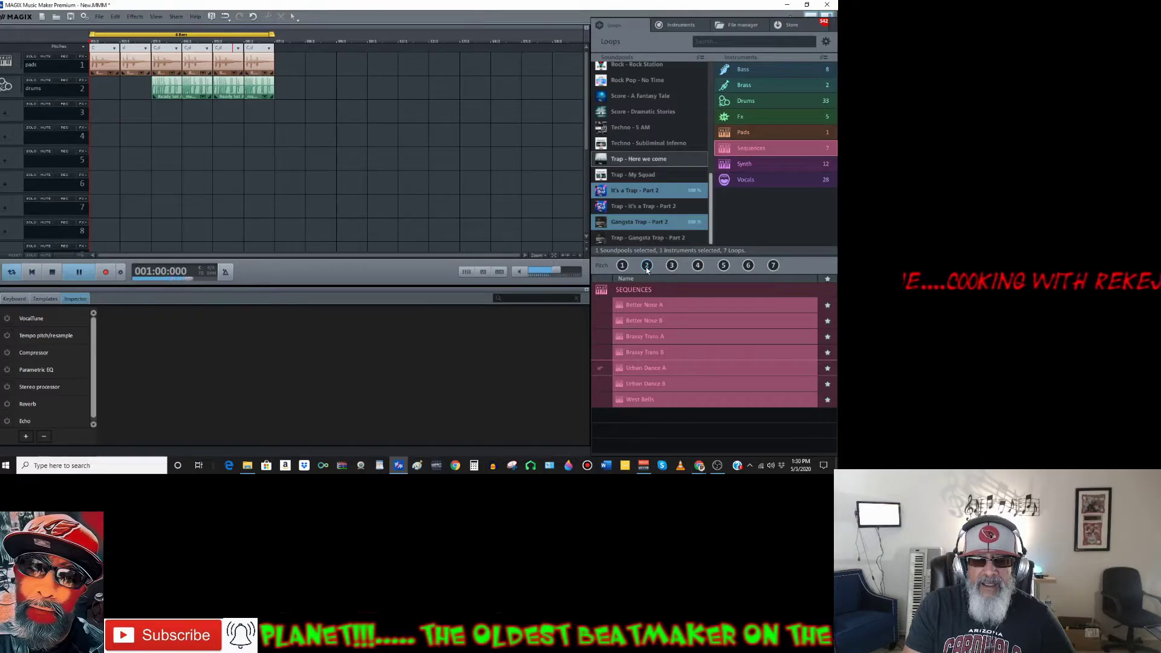
# Try to place the Urban Dance A sequence loop in pitch 1 on track 3 at bar 3
pyautogui.click(57, 273)
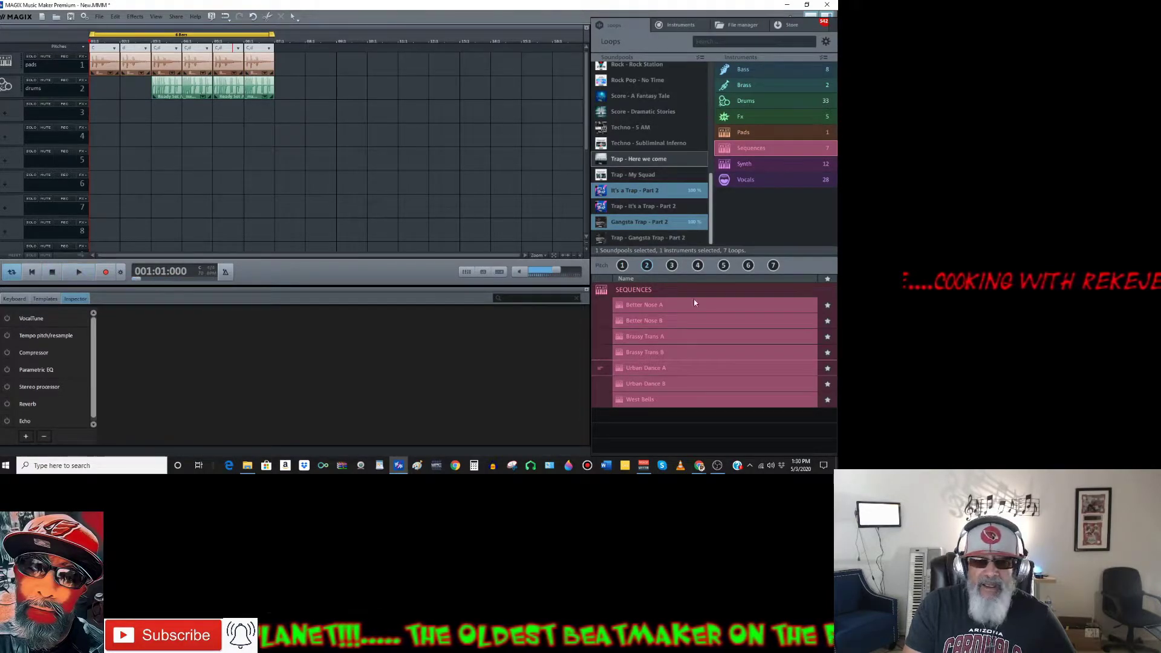
pyautogui.click(638, 300)
pyautogui.click(665, 367)
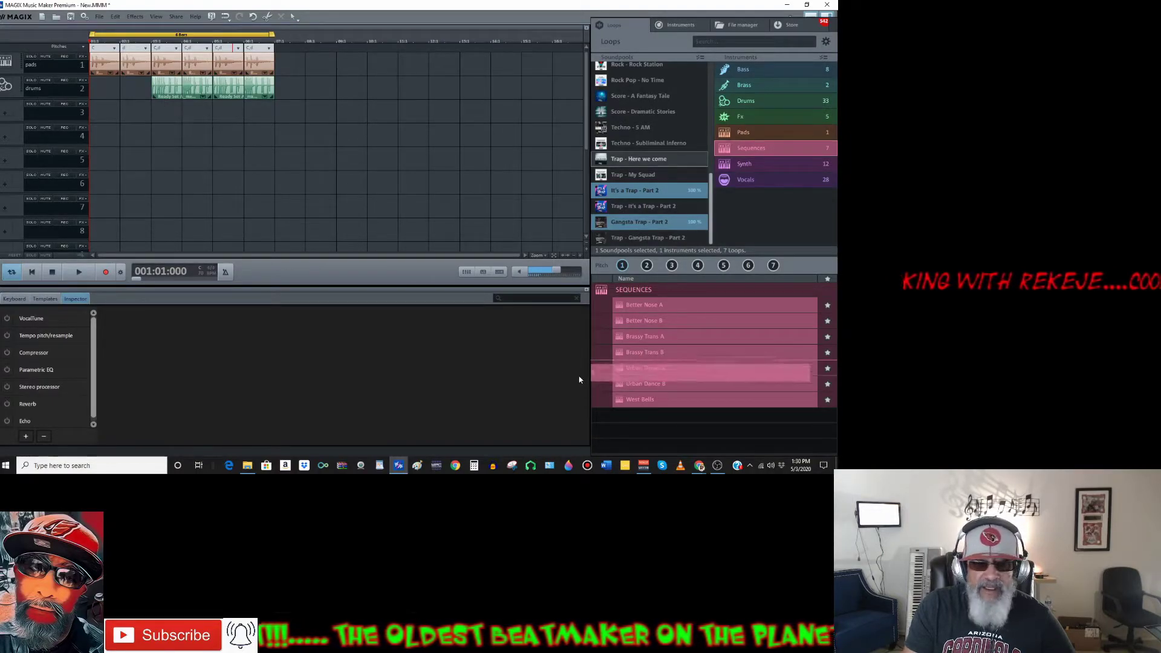
pyautogui.click(184, 125)
pyautogui.scroll(-5, 539, 316)
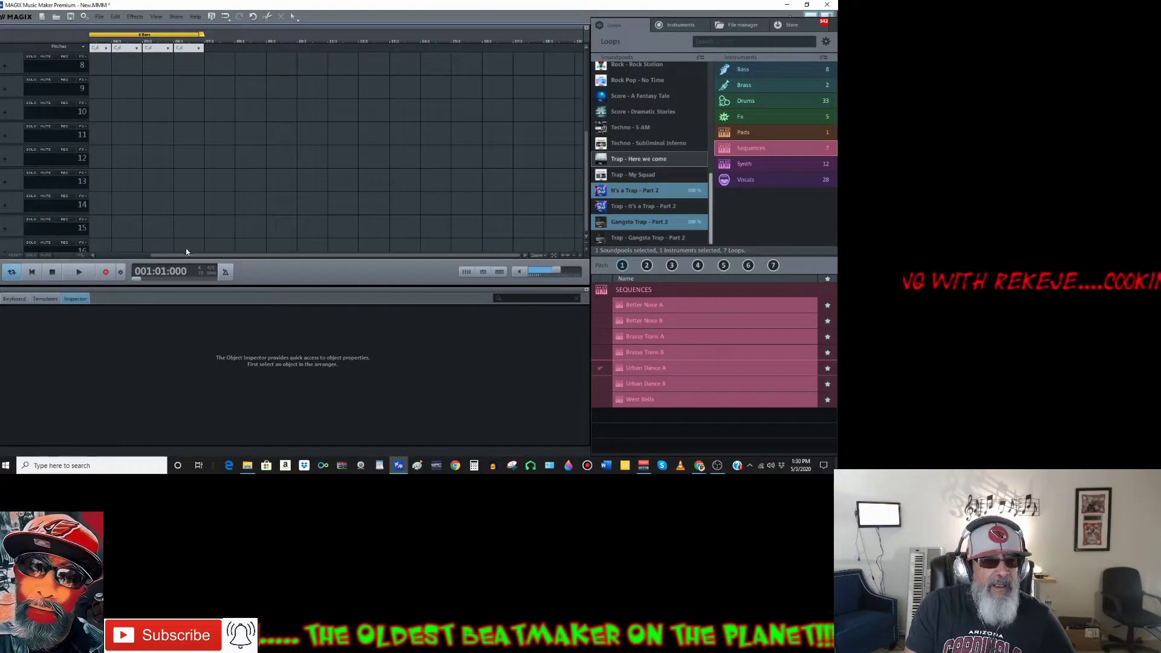
pyautogui.moveTo(217, 256); pyautogui.dragTo(79, 260)
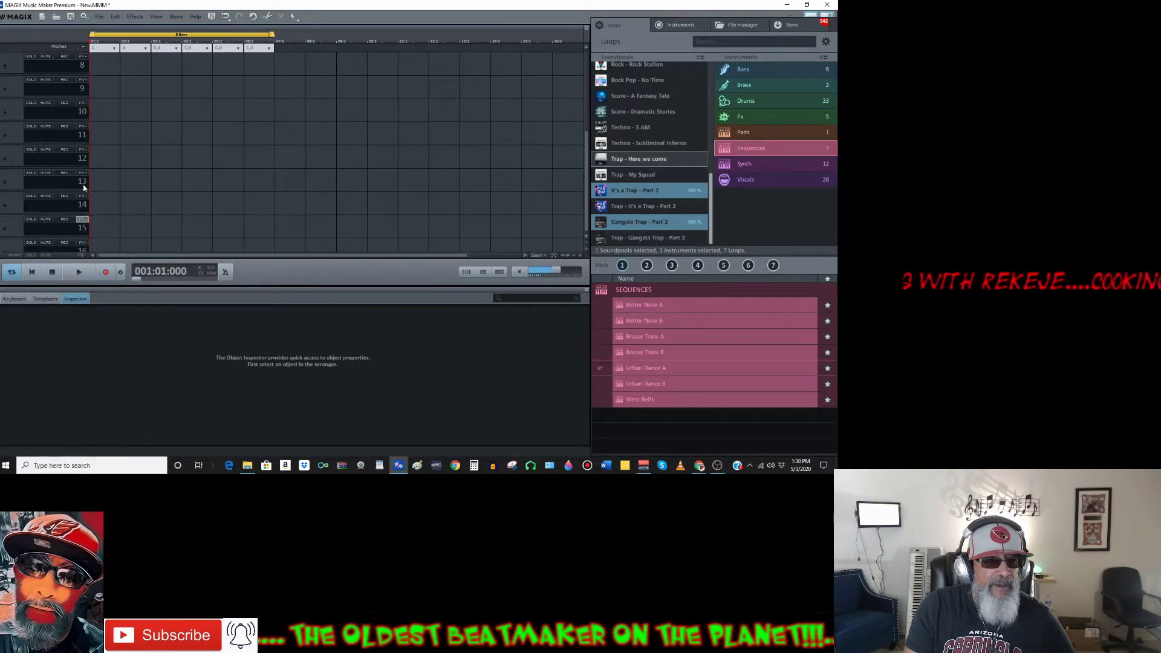
# Undo the last change to the arrangement and check the upper tracks
pyautogui.click(115, 16)
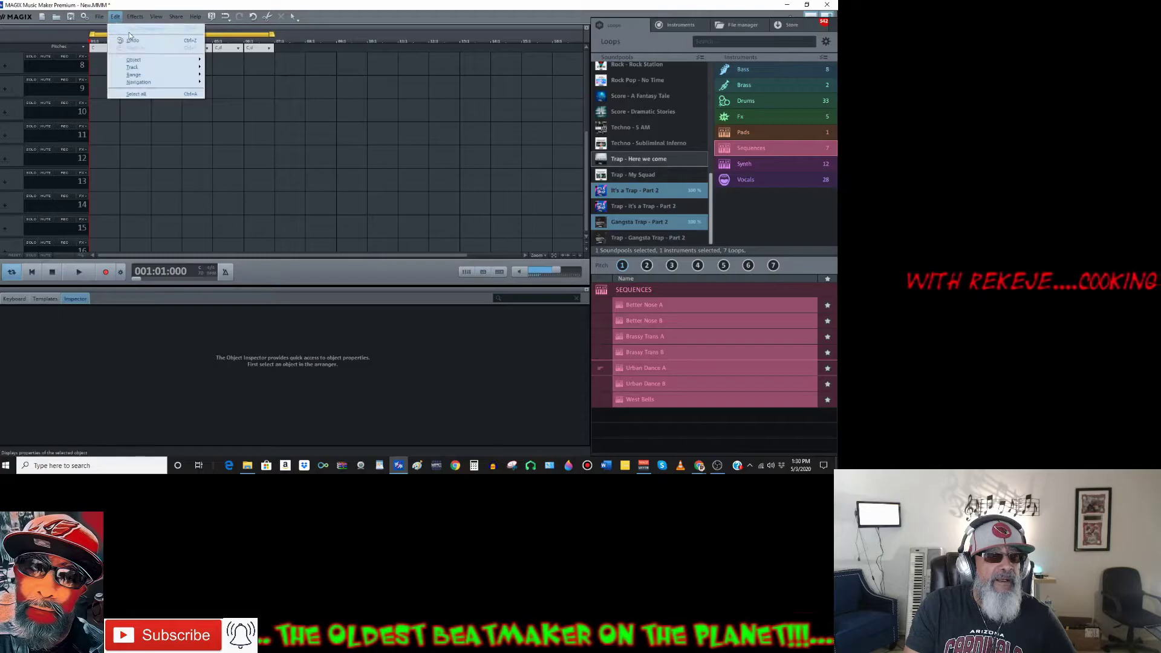
pyautogui.click(131, 40)
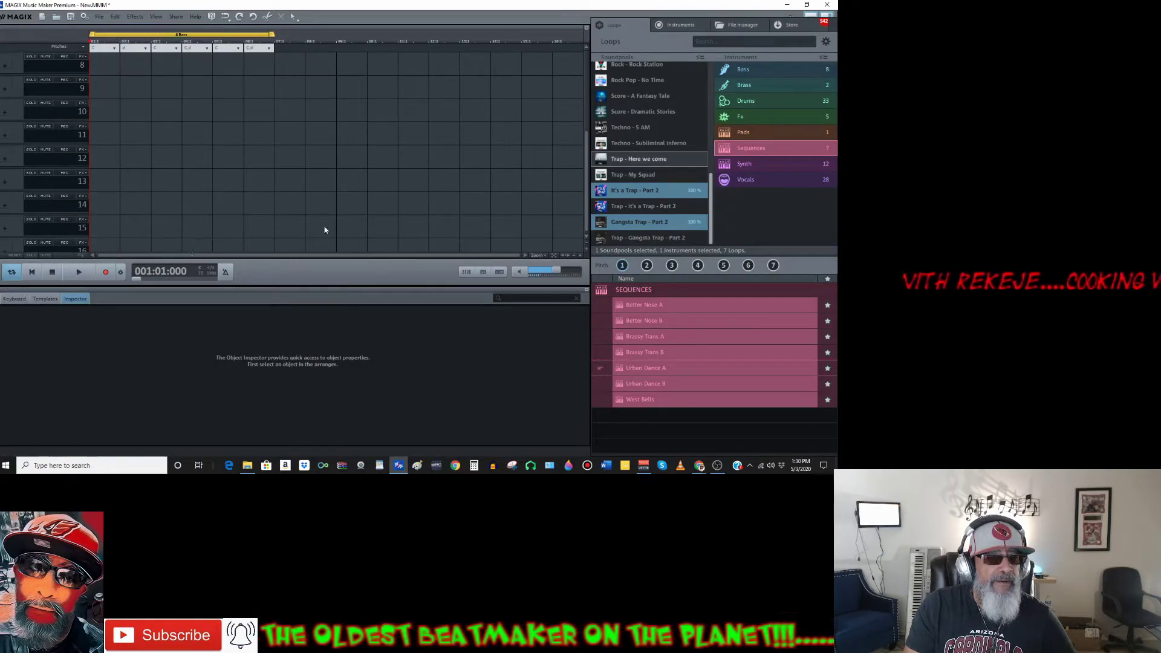
pyautogui.click(585, 48)
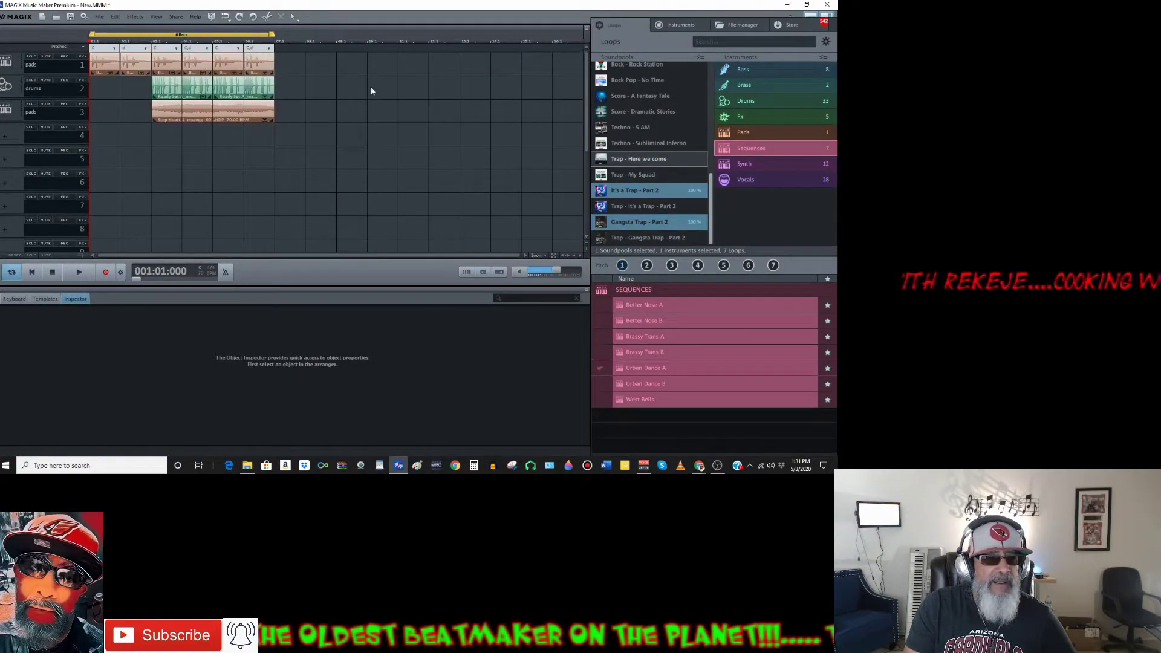
# Cut the pad loop from track 3
pyautogui.click(238, 106)
pyautogui.rightClick(242, 112)
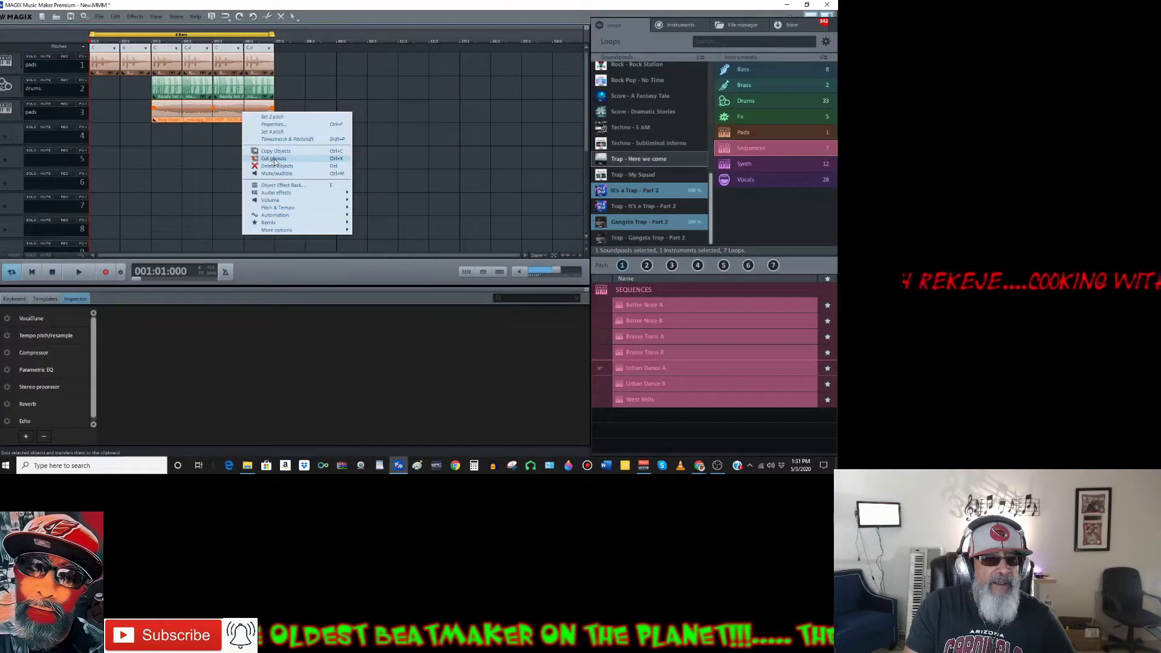
pyautogui.click(274, 158)
# Place the Urban Dance A sequence loop on track 3, in pitch 1 at bar 3 and in pitch 2 at bar 4
pyautogui.moveTo(634, 368); pyautogui.dragTo(168, 116)
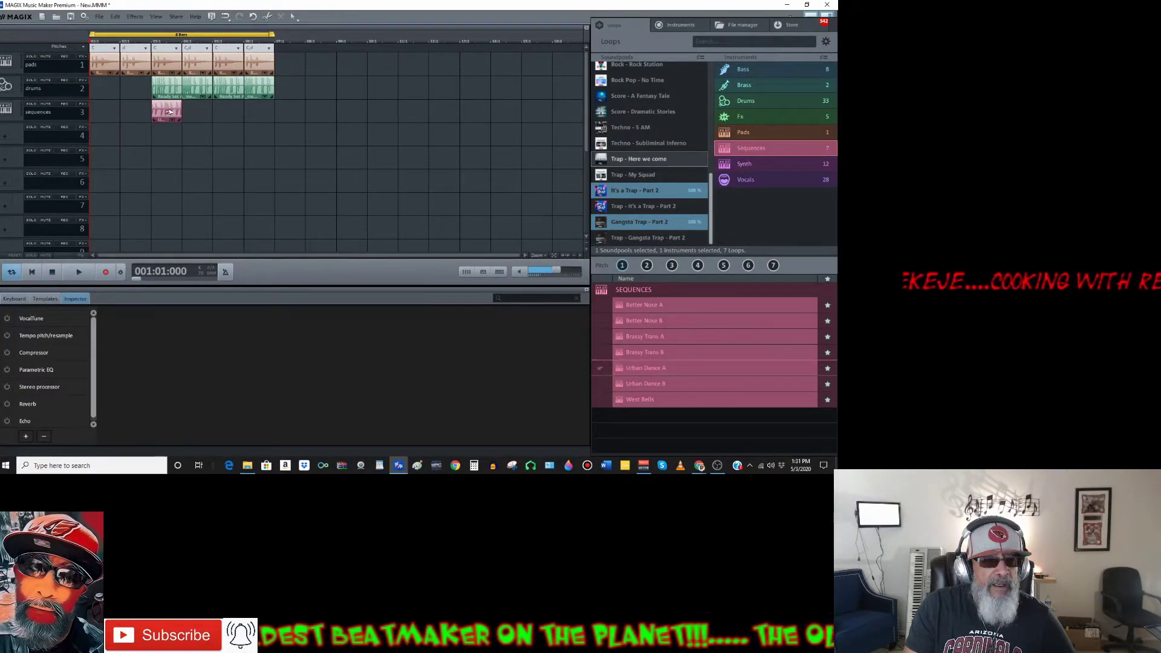
pyautogui.moveTo(655, 384)
pyautogui.mouseDown()
pyautogui.moveTo(343, 169)
pyautogui.moveTo(667, 377)
pyautogui.mouseUp()
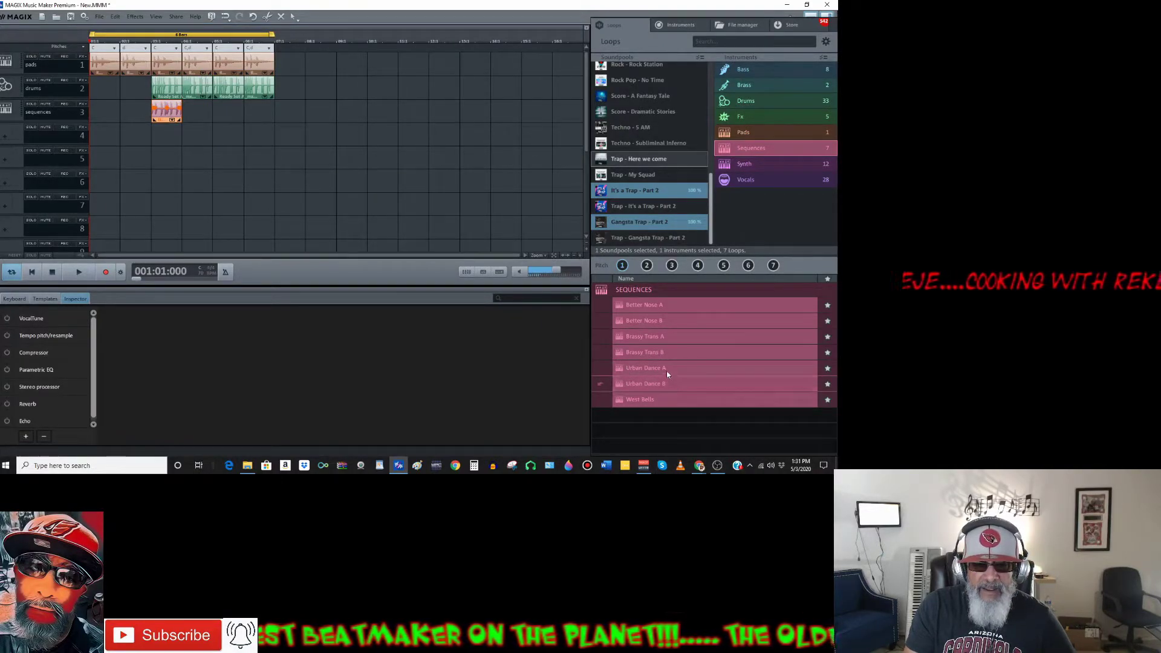
pyautogui.click(646, 267)
pyautogui.press('space')
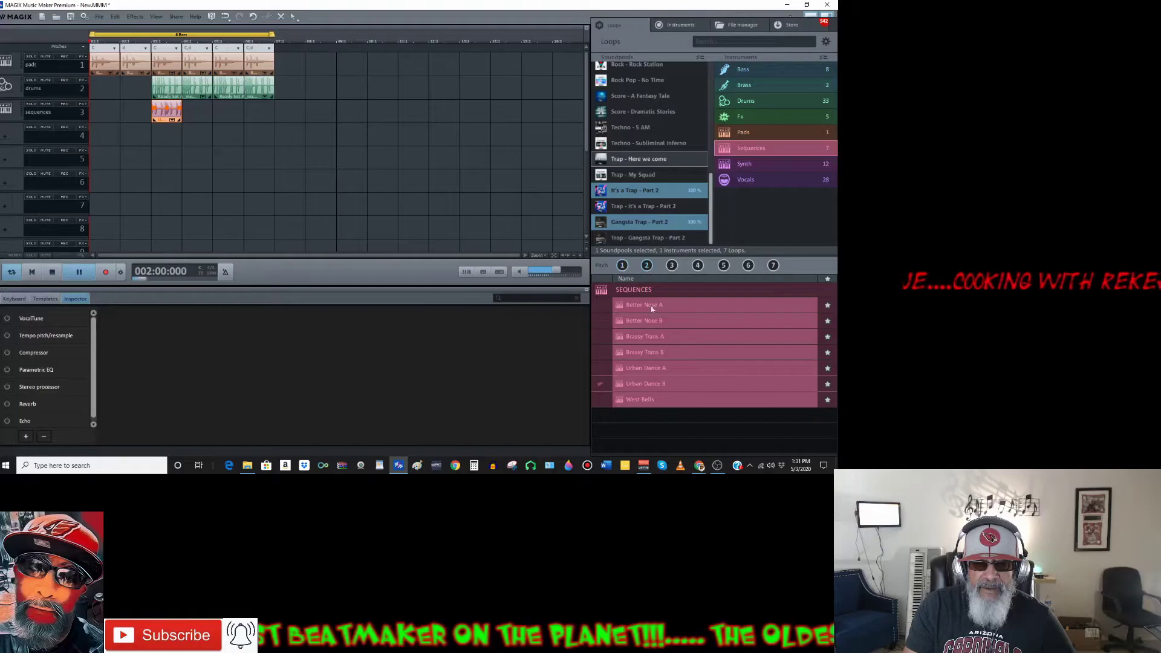
pyautogui.click(656, 370)
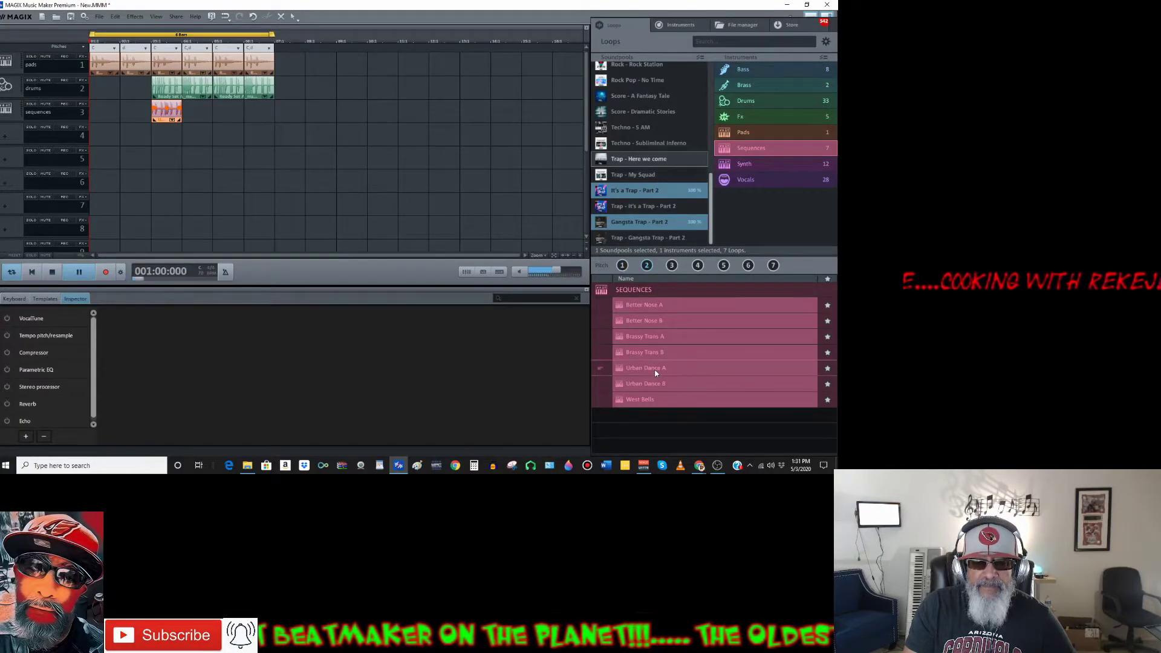
pyautogui.moveTo(655, 373); pyautogui.dragTo(197, 124)
# Play back the arrangement to hear the two Urban Dance A loops against the pads and drums, and stop playback
pyautogui.click(79, 271)
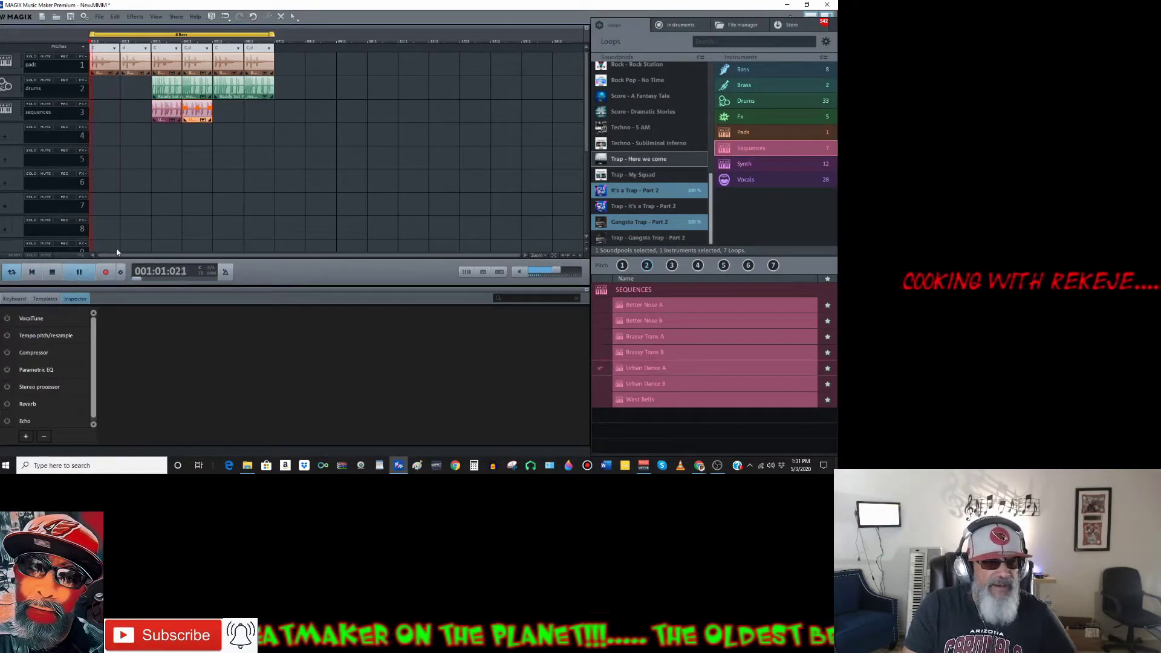
pyautogui.click(183, 218)
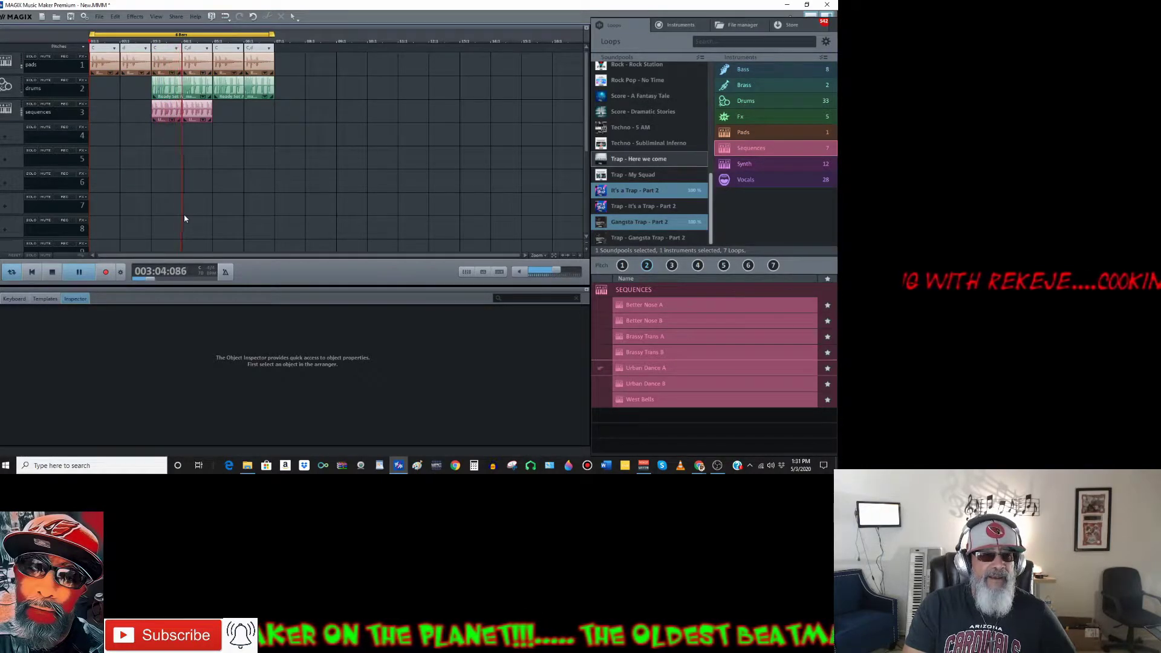
pyautogui.click(52, 271)
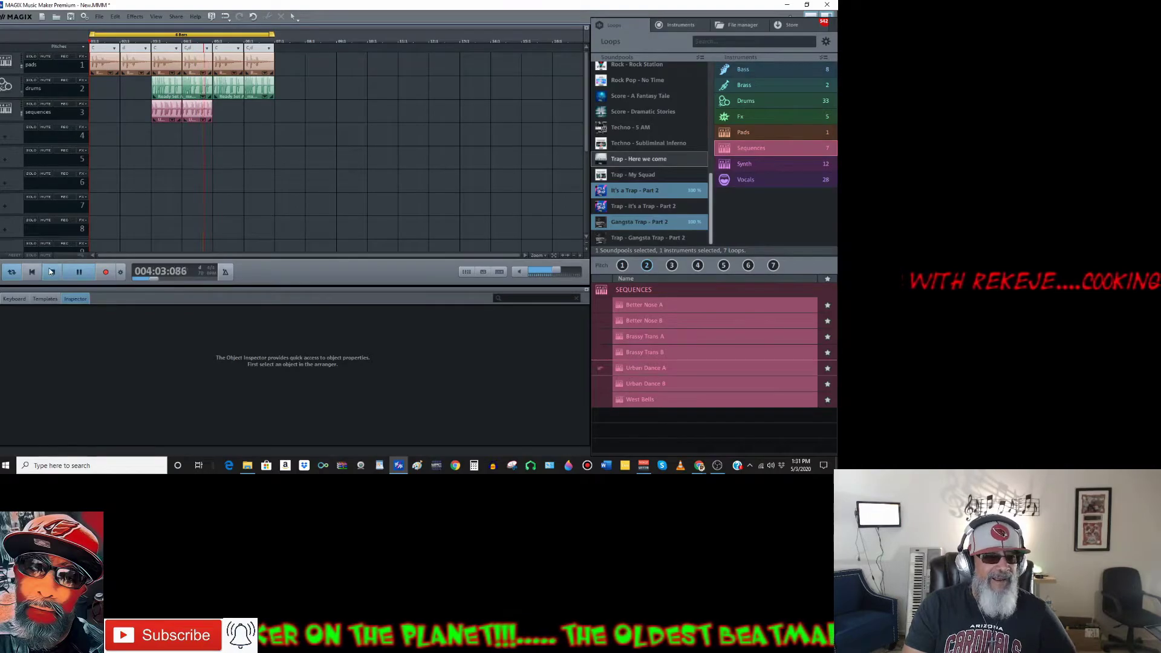
# Duplicate both Urban Dance A loops on track 3 so the copies fill bars 5 and 6
pyautogui.click(171, 117)
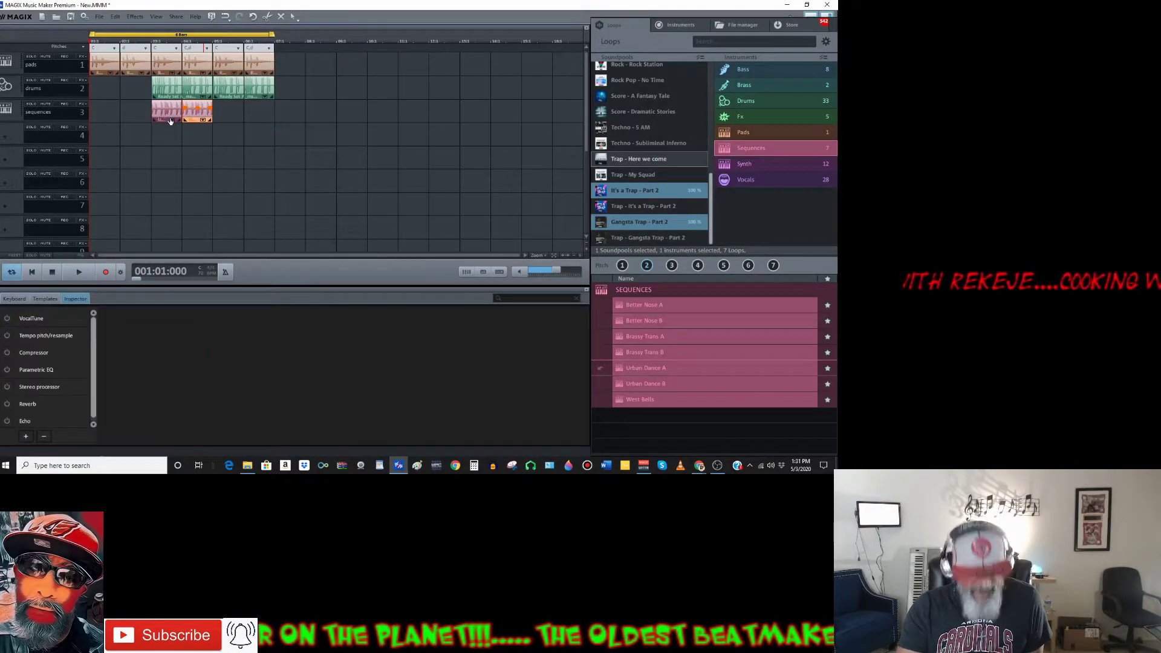
pyautogui.rightClick(171, 121)
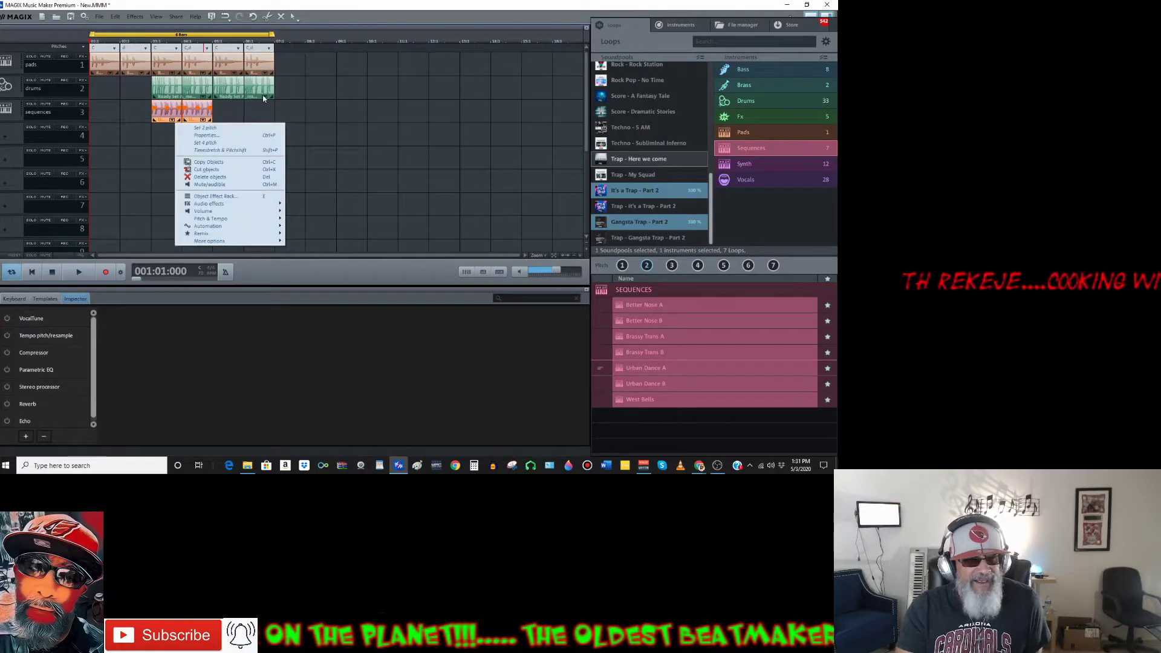
pyautogui.click(259, 111)
pyautogui.click(165, 113)
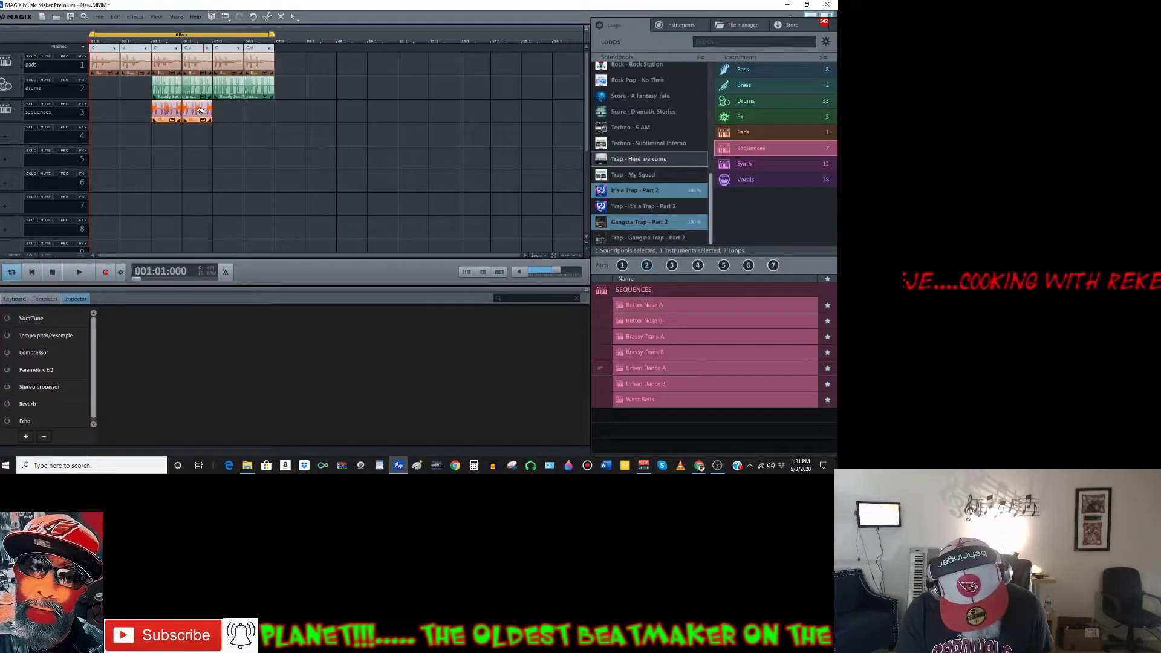
pyautogui.hotkey('ctrl', 'd')
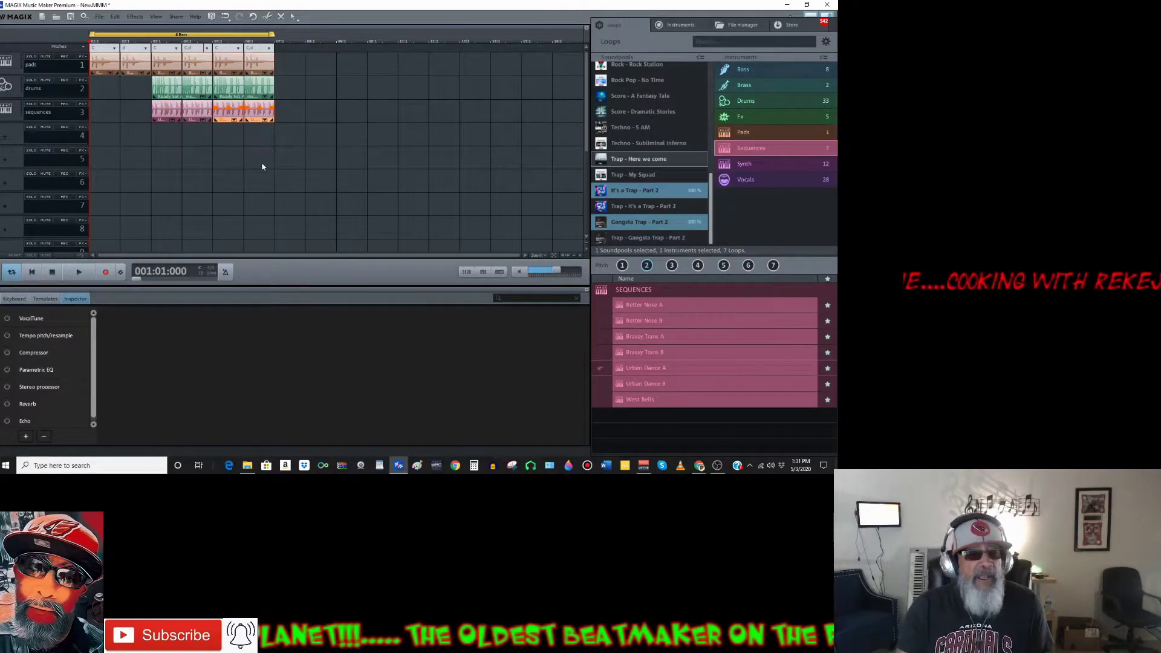
# Play the arrangement with the sequence loops running through bar 6, and stop playback
pyautogui.click(242, 184)
pyautogui.press('space')
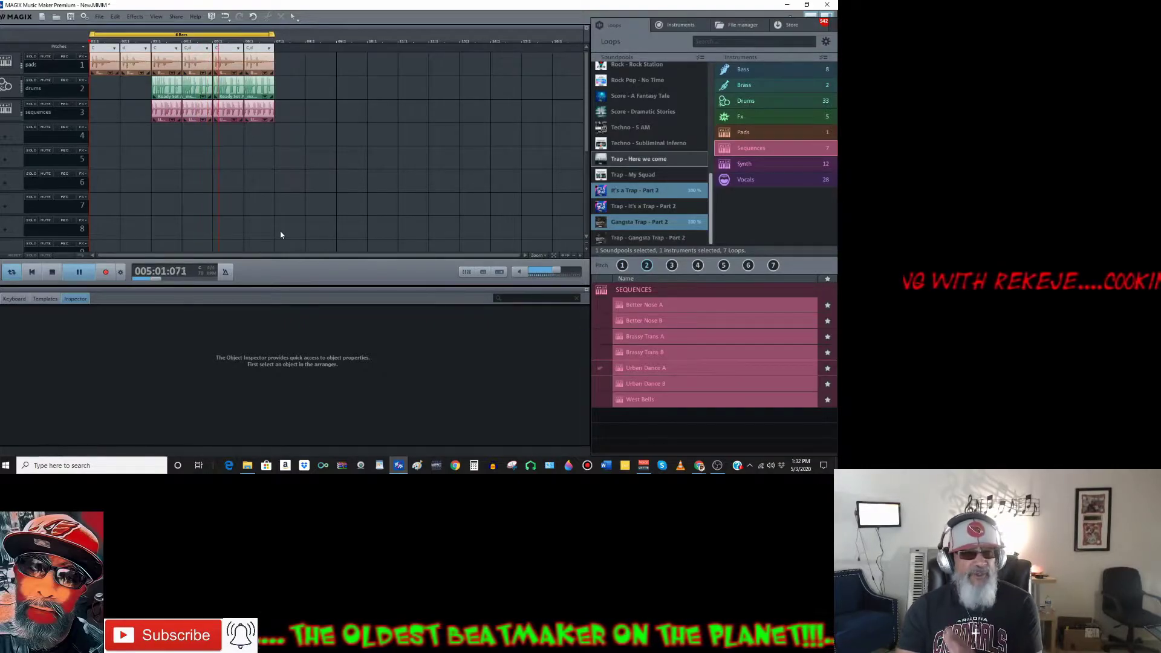
pyautogui.press('space')
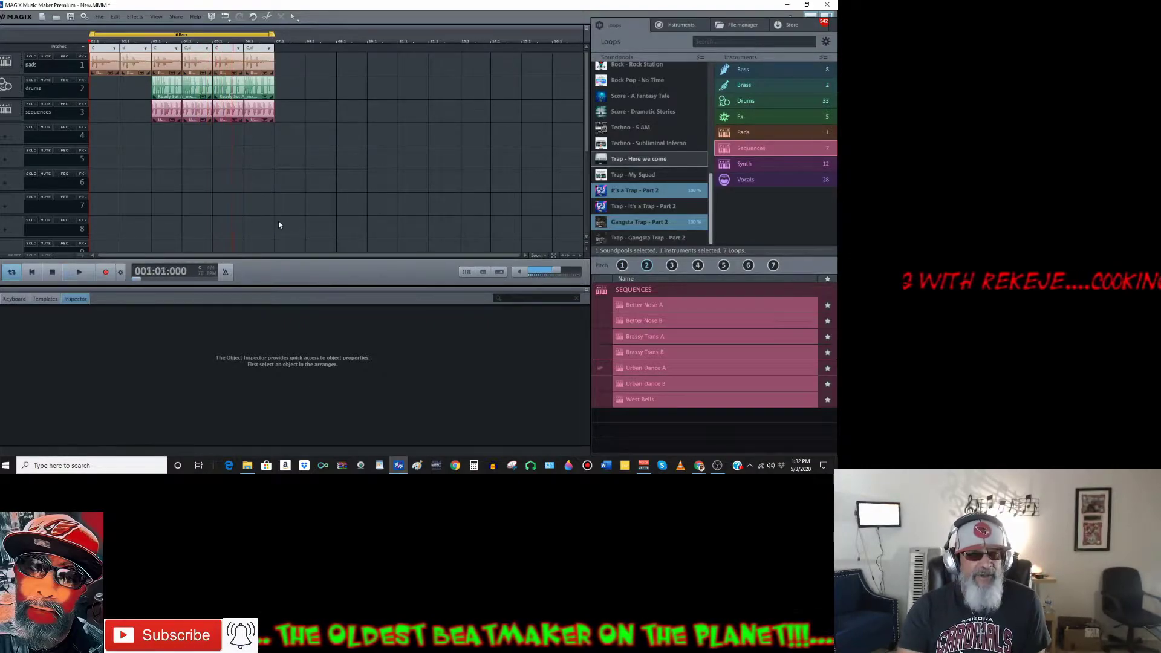
# Duplicate the bar 5 and 6 loops of all three tracks into bars 7 and 8, and extend the playback range to 8 bars
pyautogui.click(231, 65)
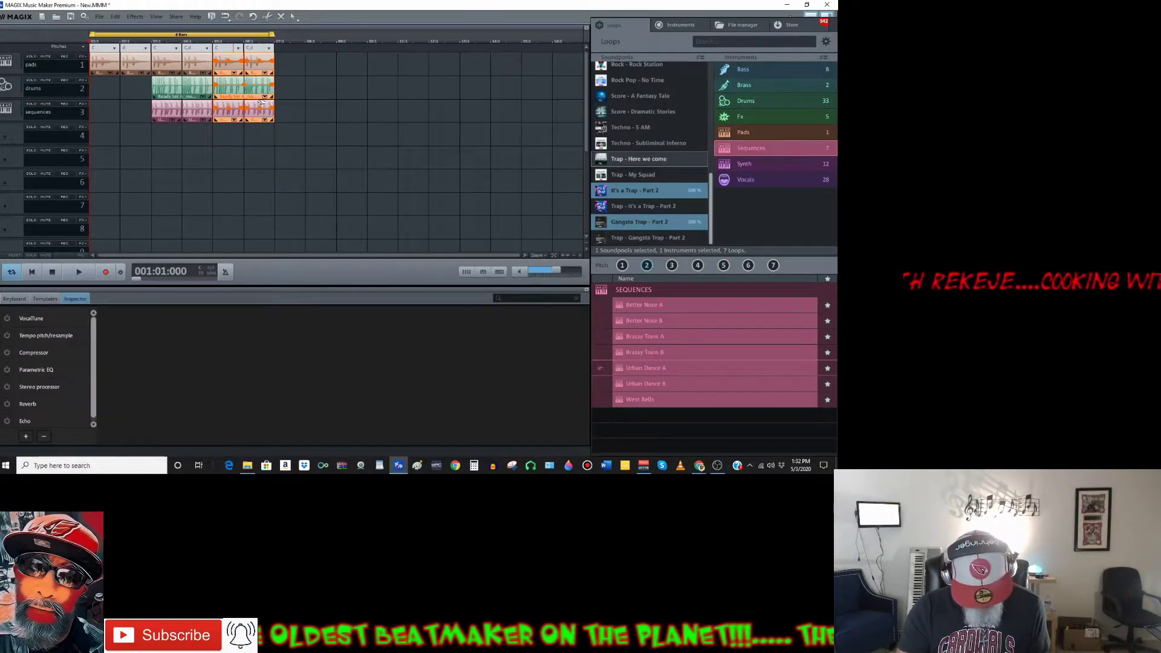
pyautogui.hotkey('ctrl', 'd')
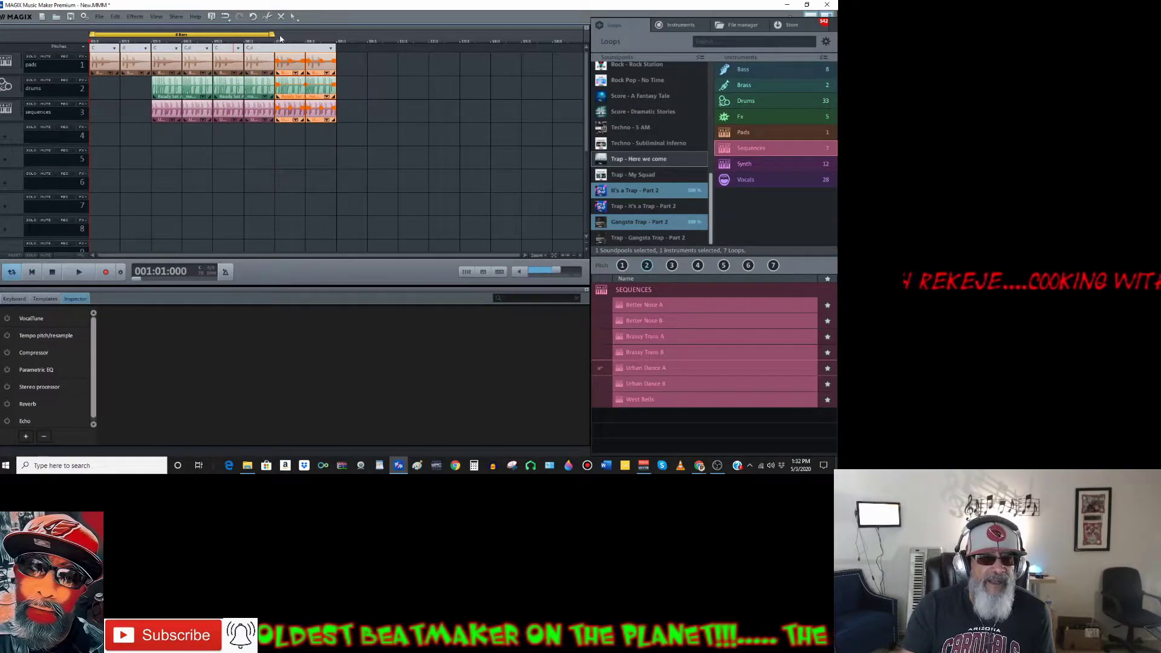
pyautogui.moveTo(270, 34); pyautogui.dragTo(336, 35)
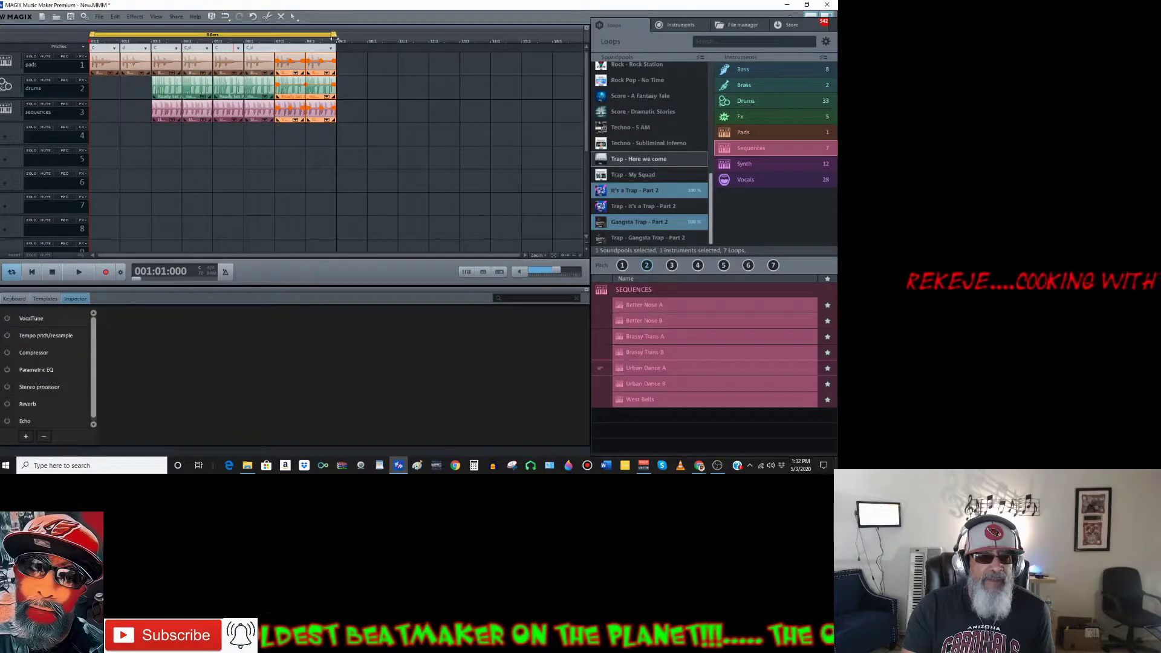
pyautogui.click(348, 65)
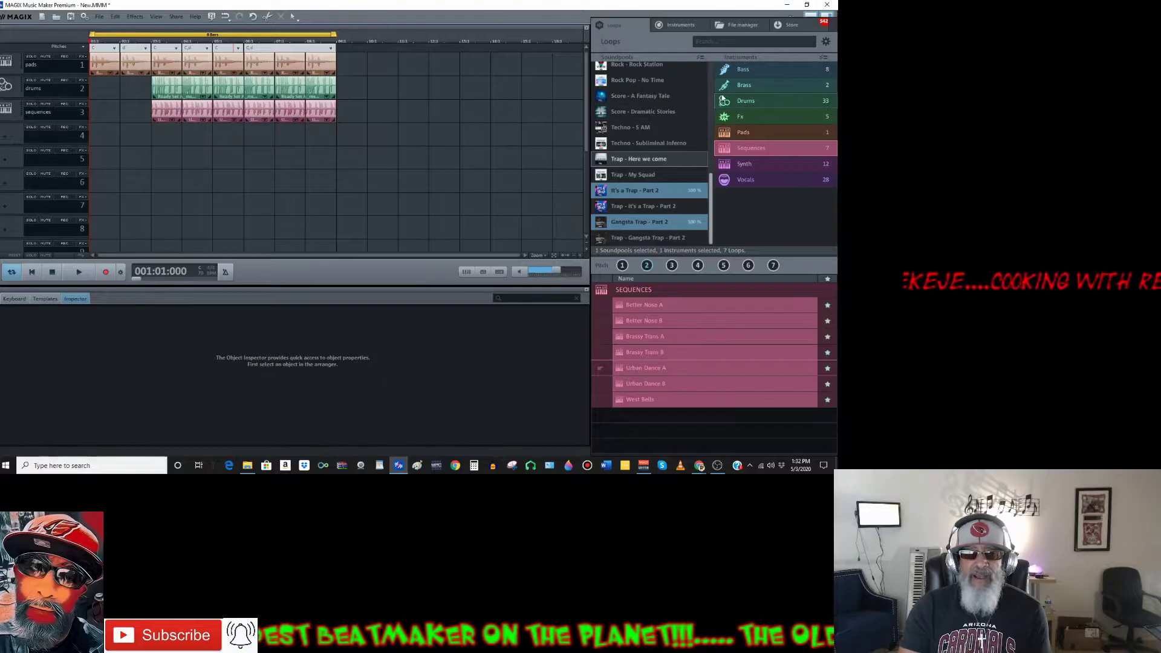
# Audition synth loops from Trap - Here we come in pitch 1, including Brassy Hollow A and Urban Maniac A and B
pyautogui.click(755, 176)
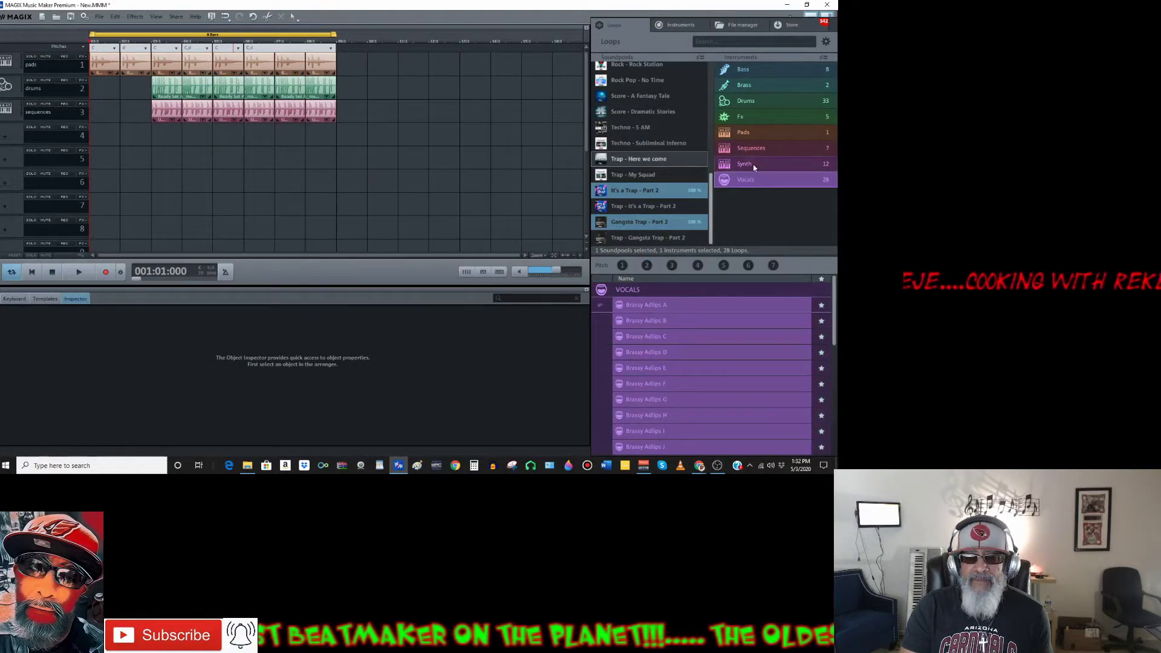
pyautogui.click(754, 165)
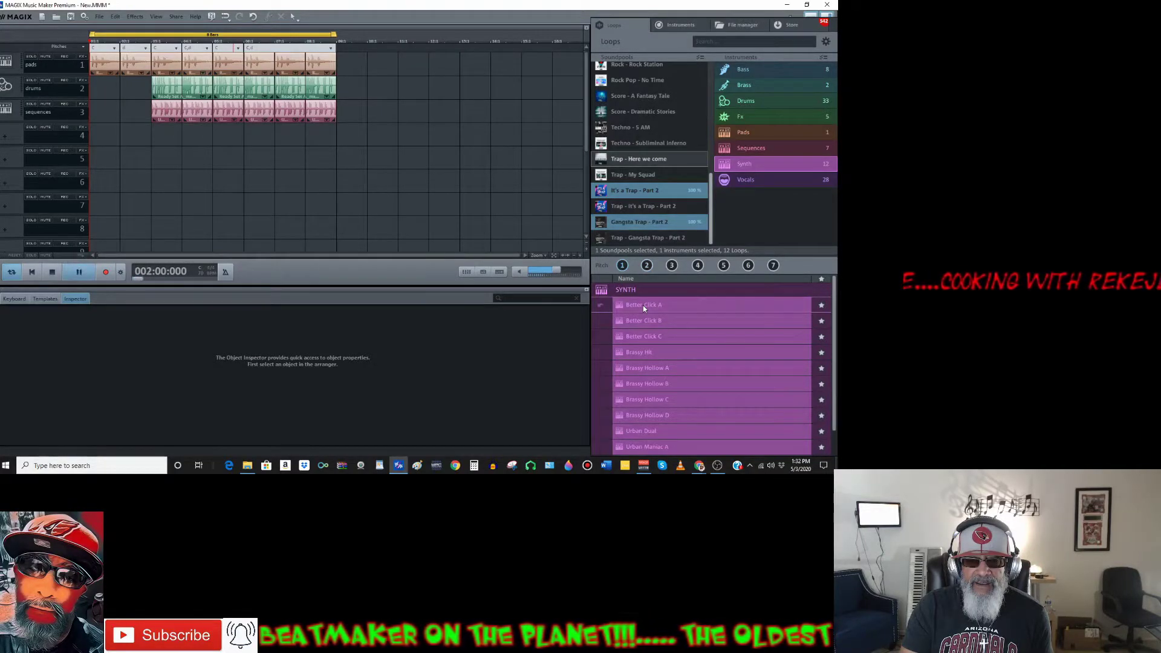
pyautogui.click(644, 321)
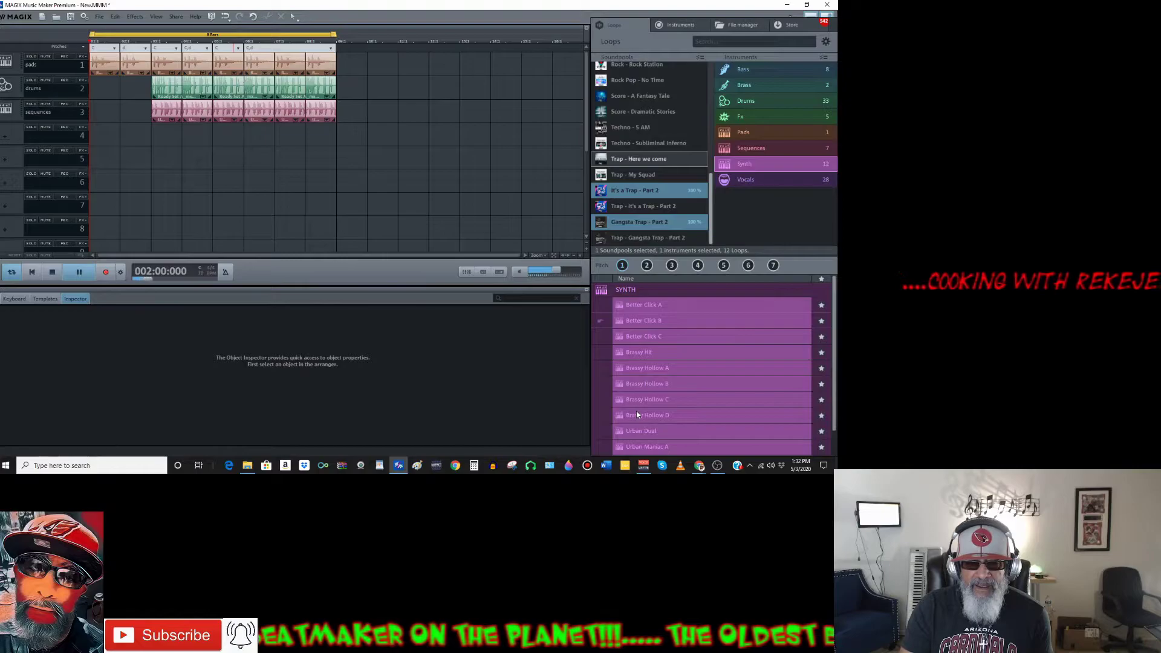
pyautogui.click(655, 372)
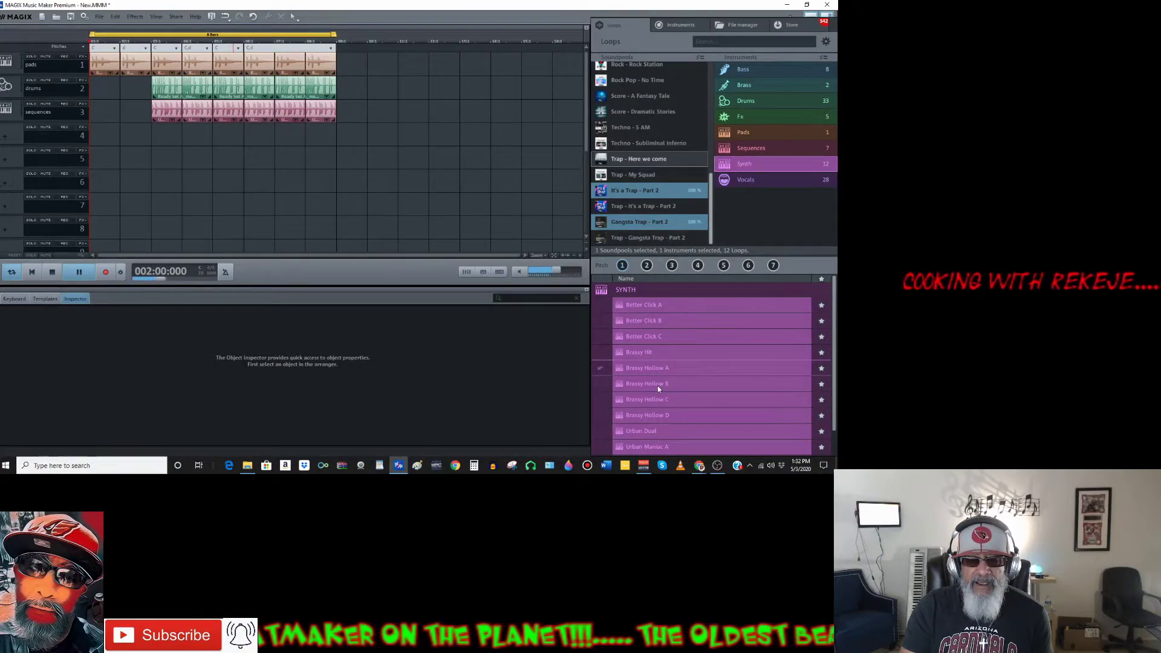
pyautogui.scroll(-1, 673, 393)
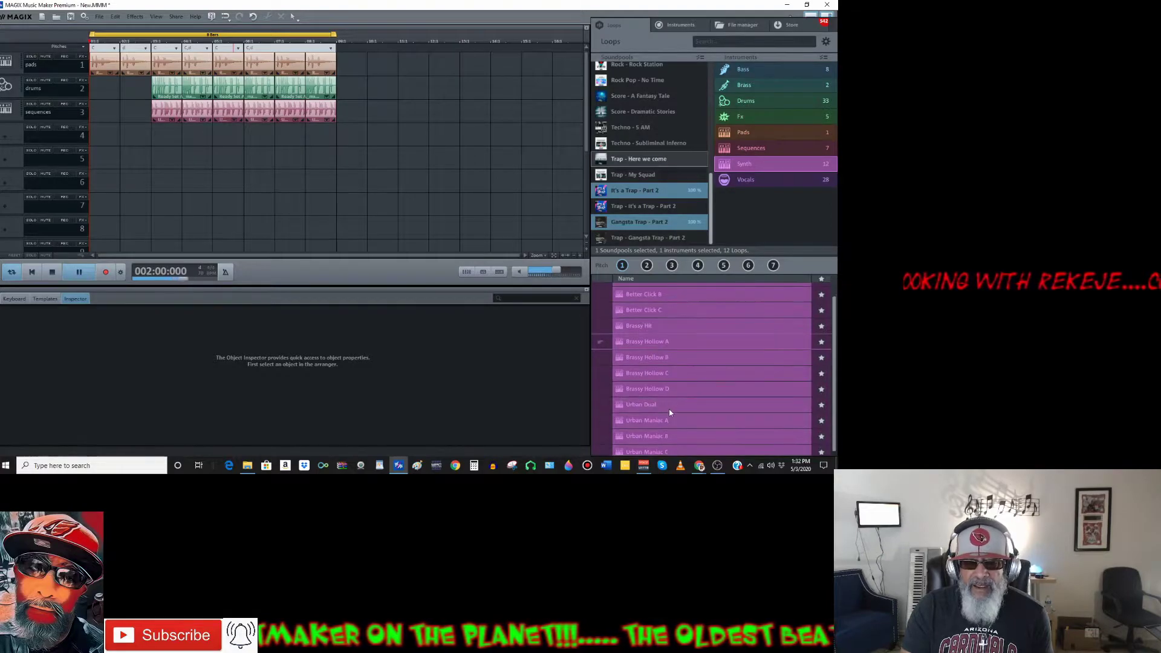
pyautogui.click(663, 420)
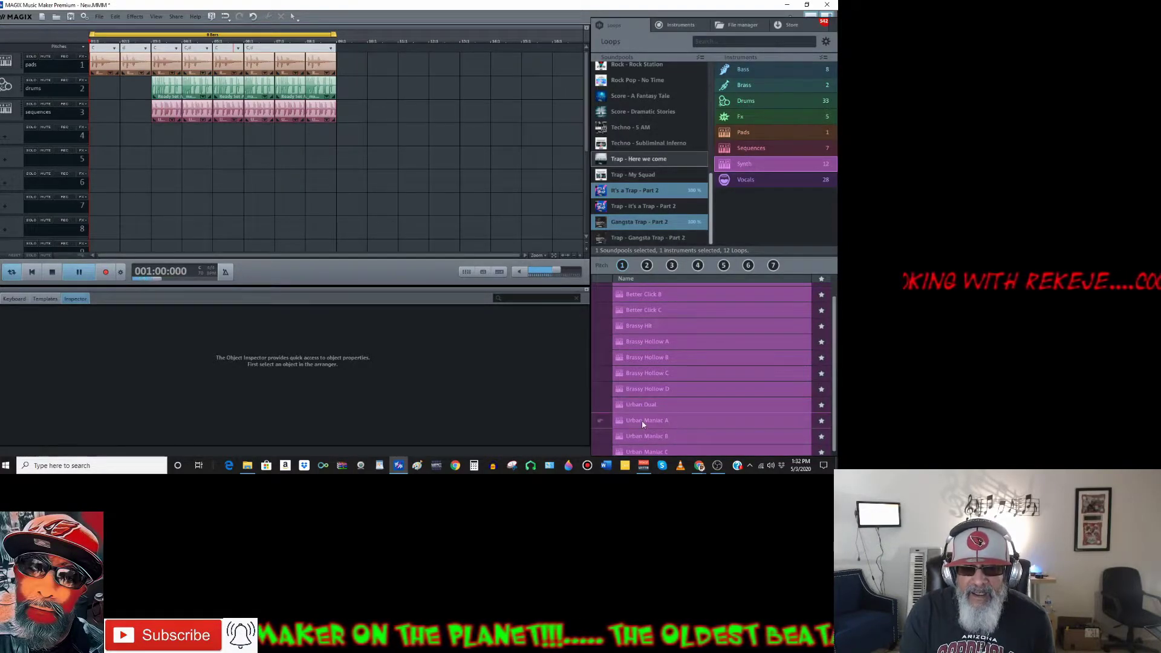
pyautogui.click(656, 438)
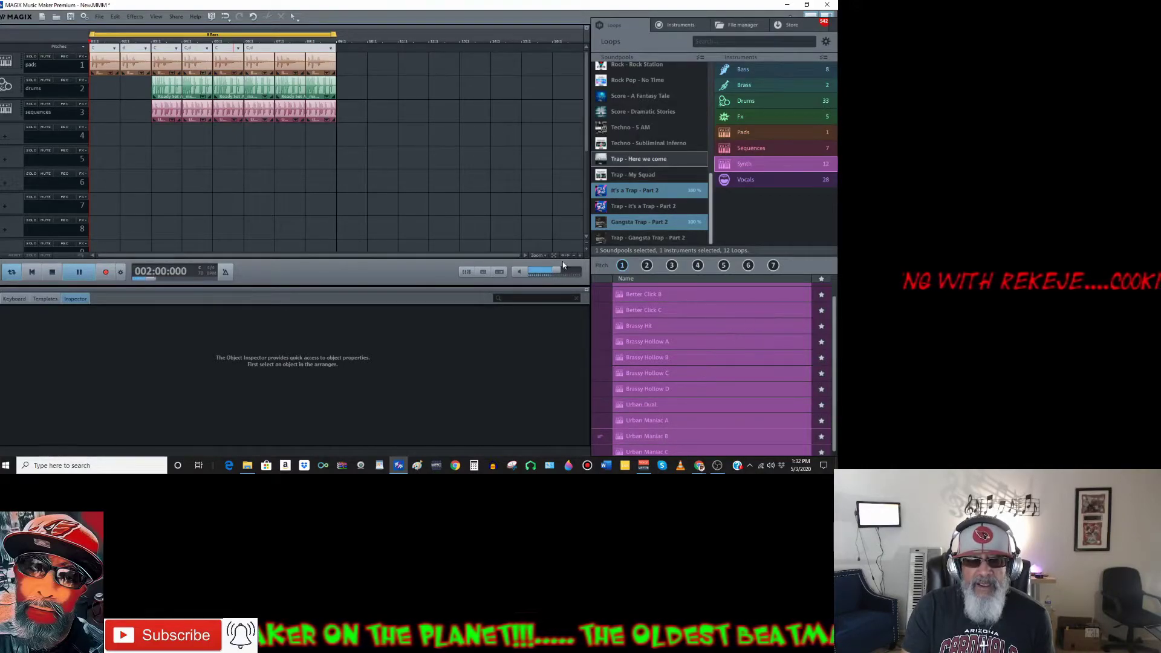
pyautogui.click(50, 271)
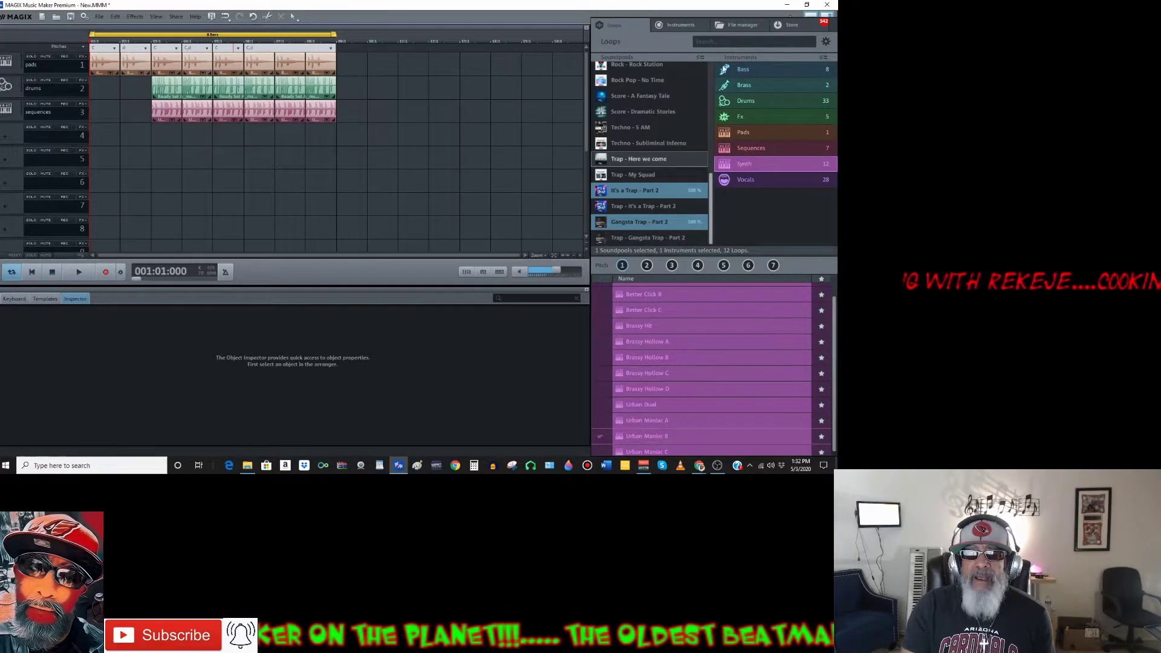
# Audition the bass loops of Trap - Here we come from the first one through Brassy Rotary A, and stop playback
pyautogui.click(753, 71)
pyautogui.click(645, 305)
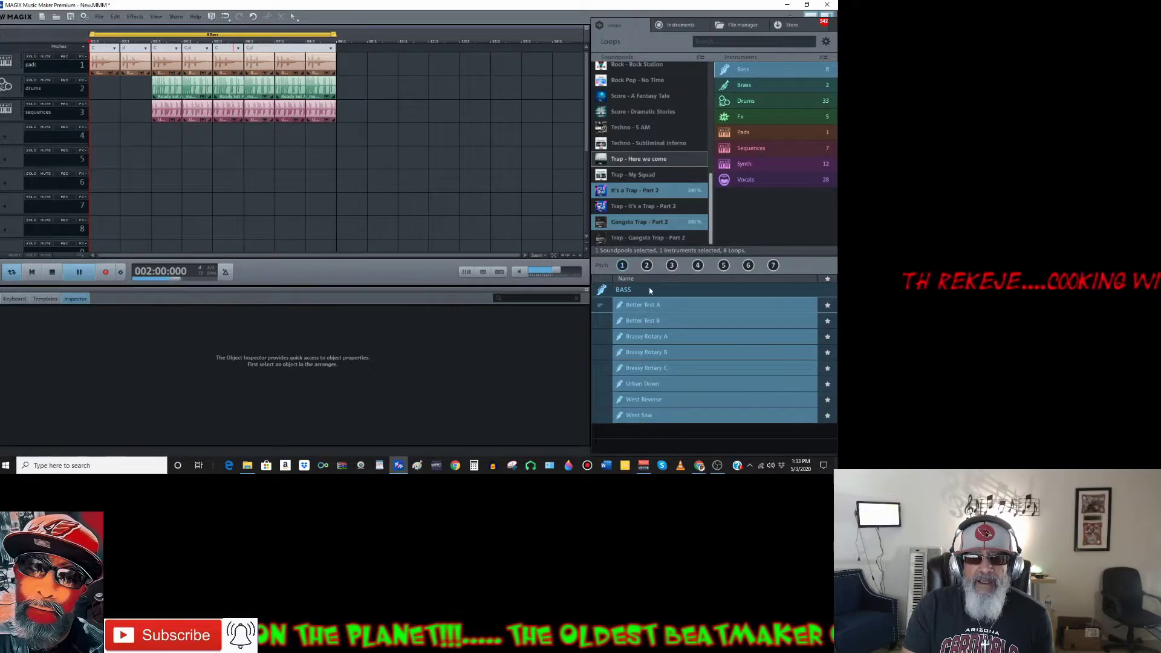
pyautogui.click(651, 320)
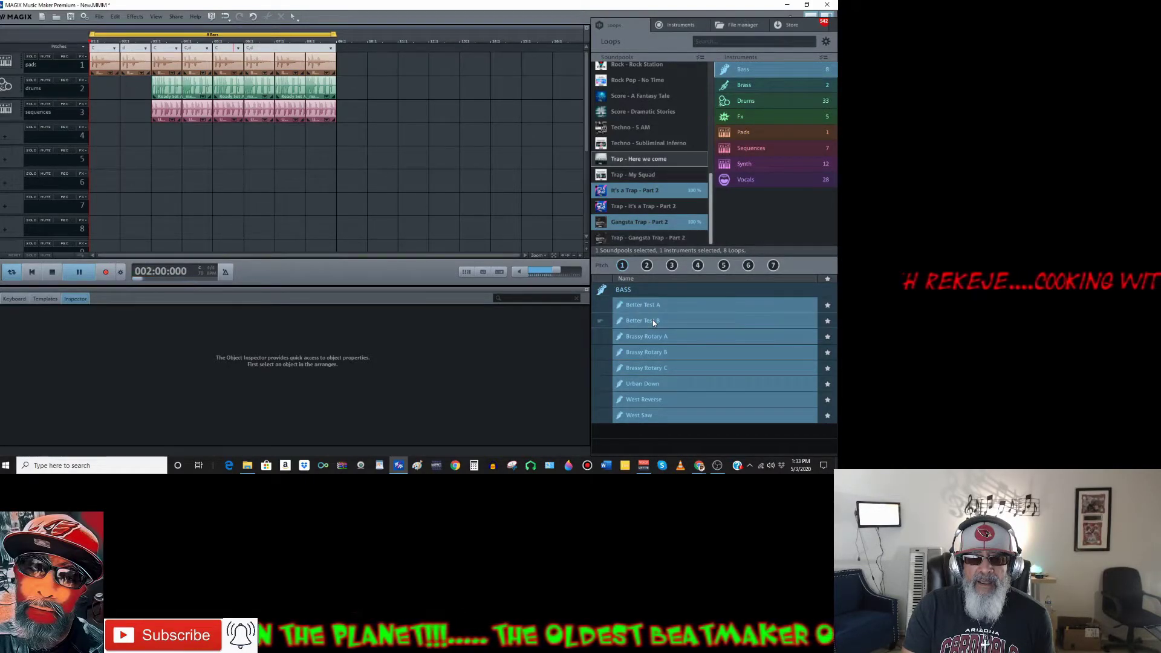
pyautogui.click(655, 334)
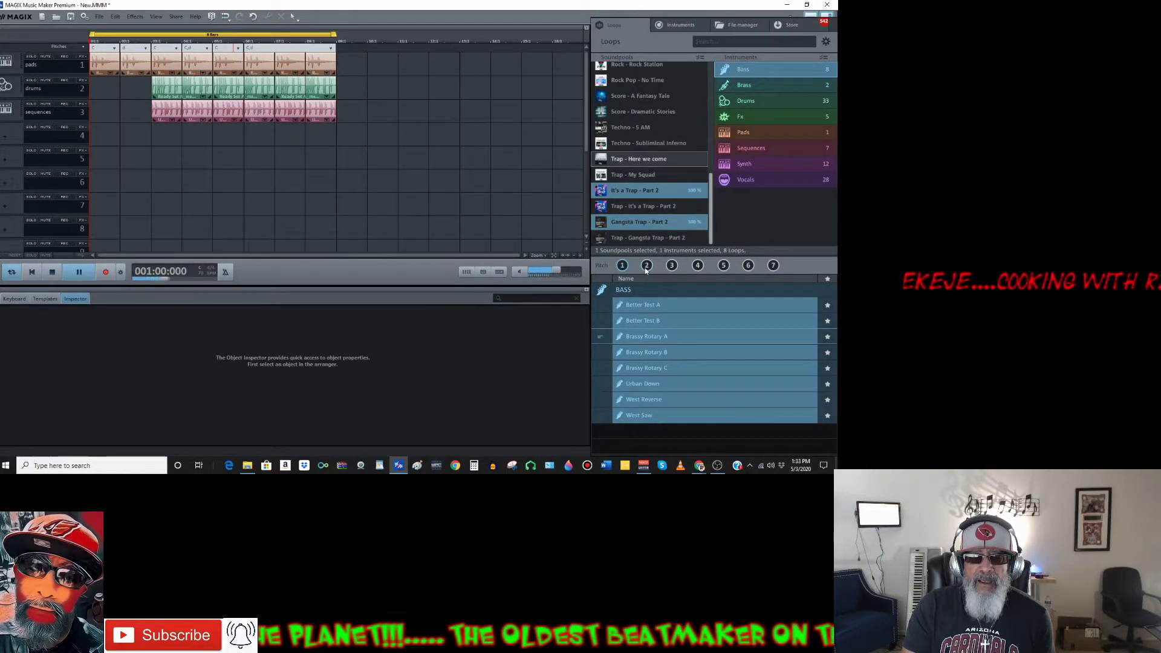
pyautogui.click(54, 272)
# Audition the bass loops Down Decay A and Triple Eighty A and B from Trap - Gangsta Trap - Part 2 in pitches 1 and 2
pyautogui.click(642, 239)
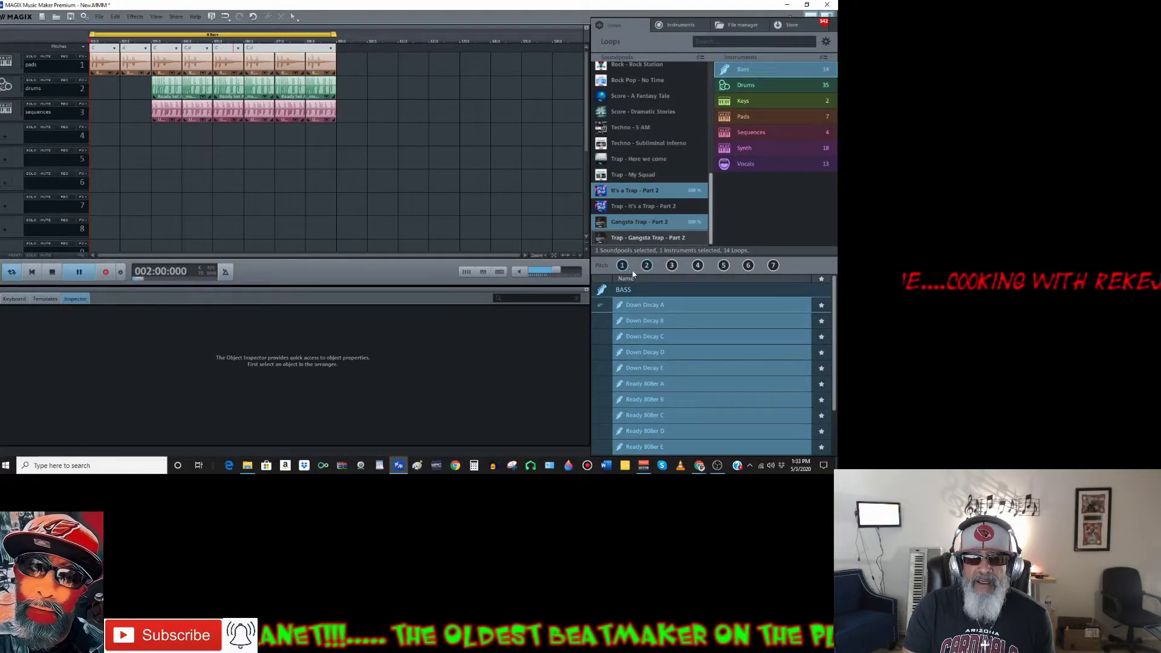
pyautogui.moveTo(834, 341); pyautogui.dragTo(836, 434)
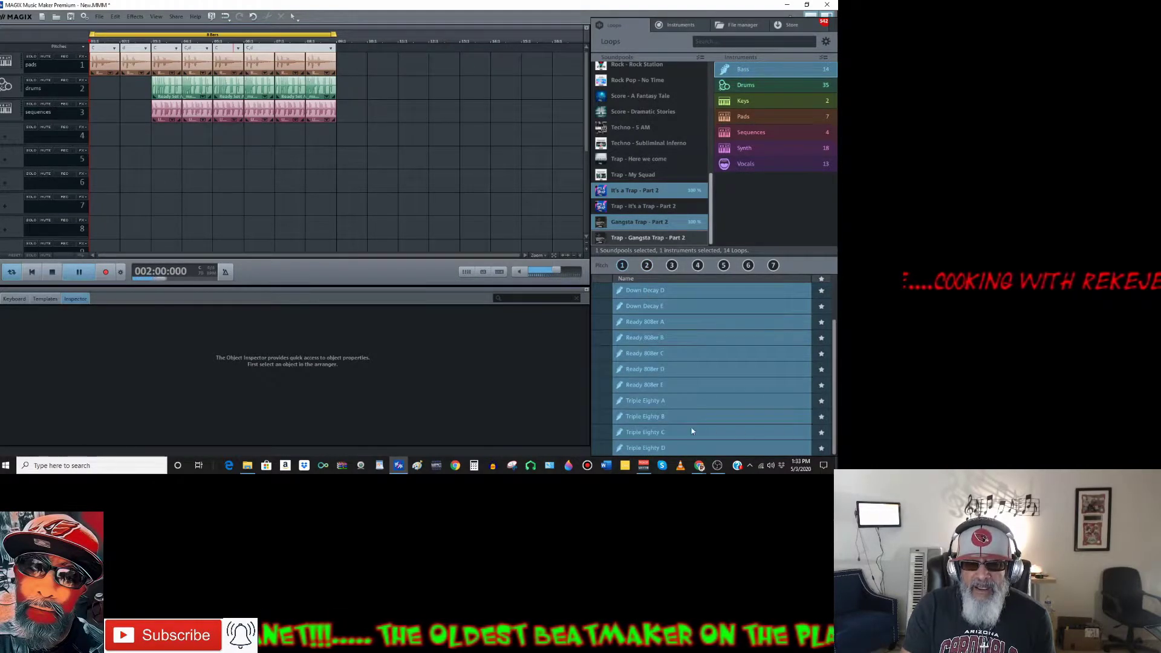
pyautogui.click(648, 402)
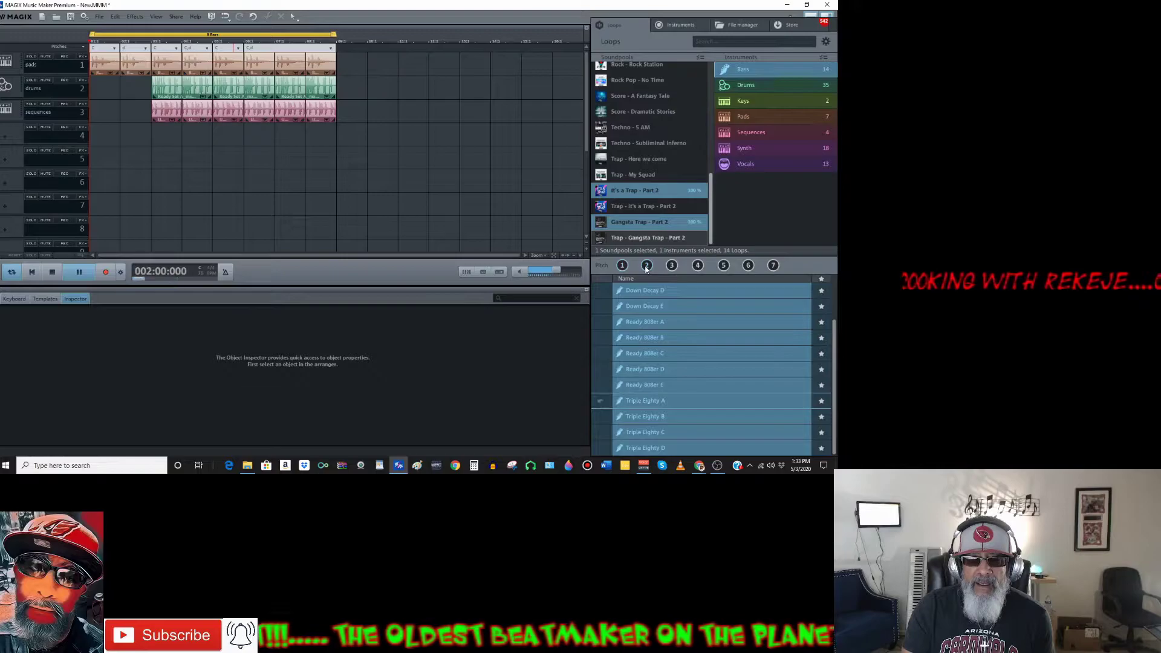
pyautogui.press('space')
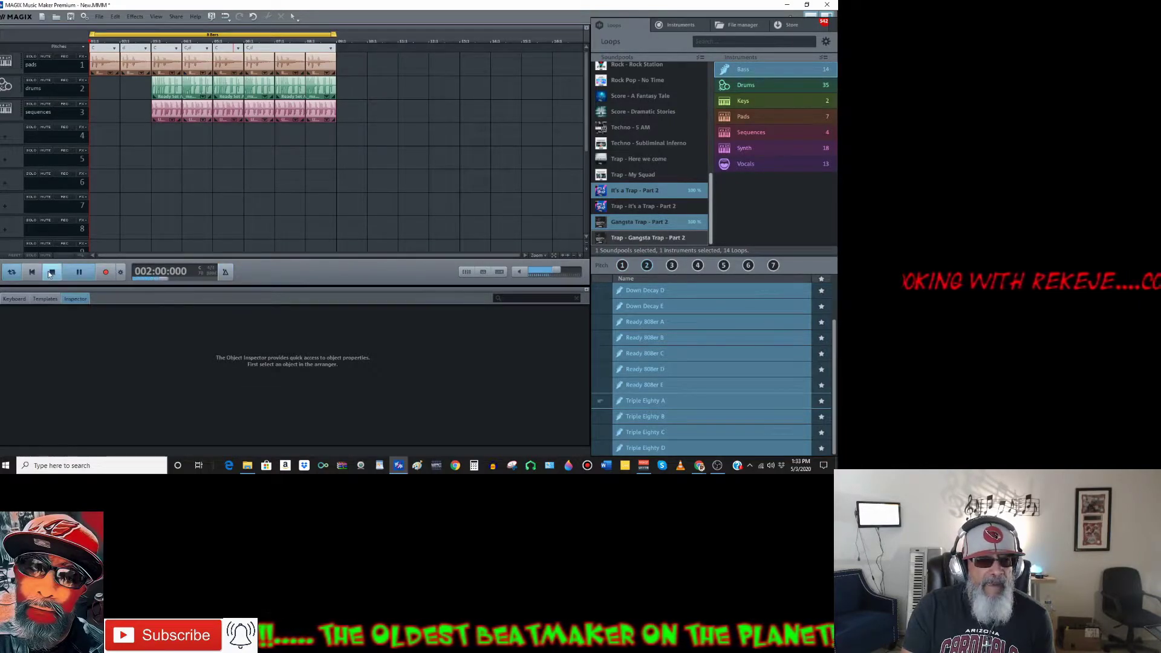
pyautogui.click(647, 419)
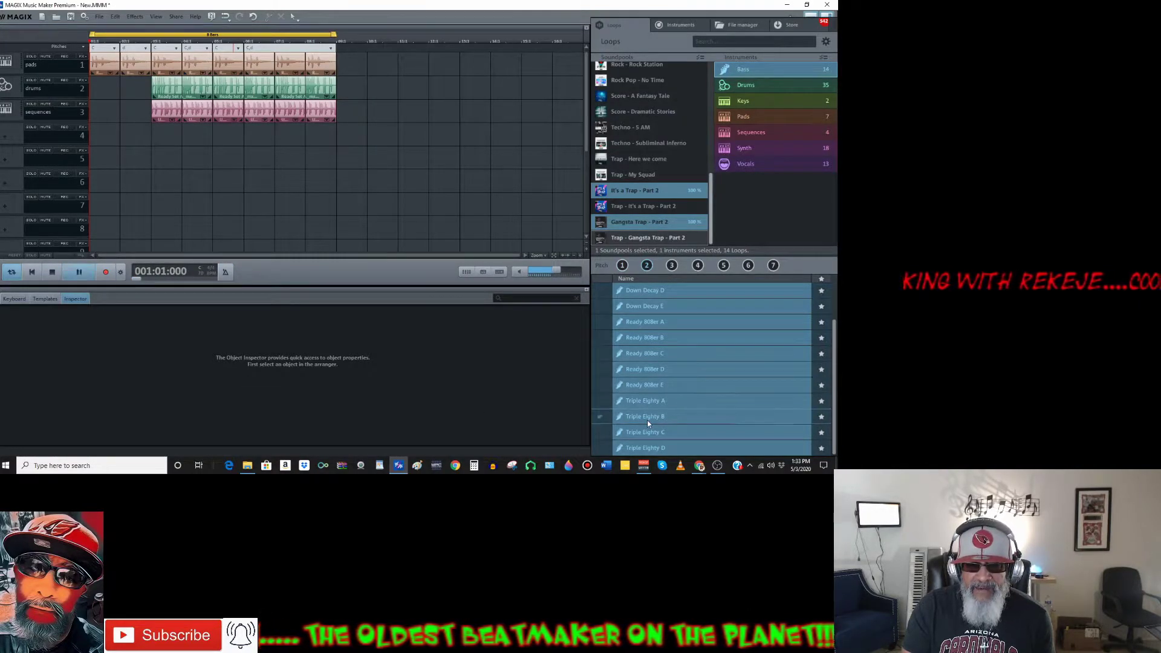
pyautogui.click(56, 273)
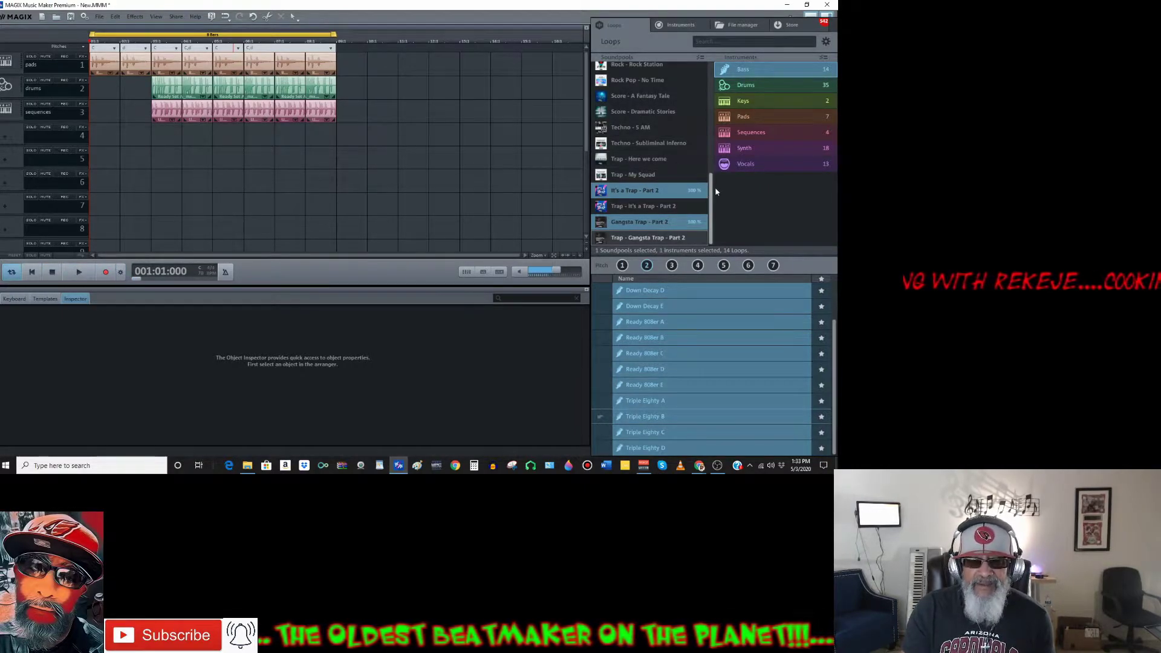
# Audition bass loops from Trap - It's a Trap - Part 3 in pitches 1 and 2, from Crazy Brain through Slam Curve and Step Sub
pyautogui.scroll(4, 712, 186)
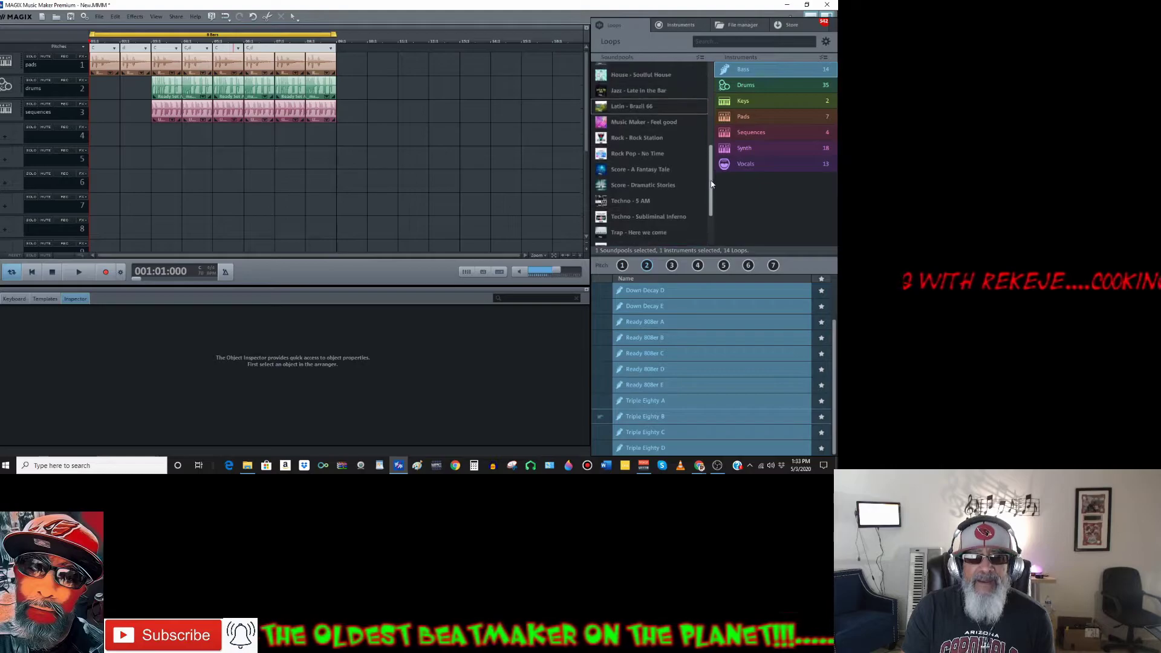
pyautogui.scroll(-4, 712, 184)
pyautogui.click(669, 206)
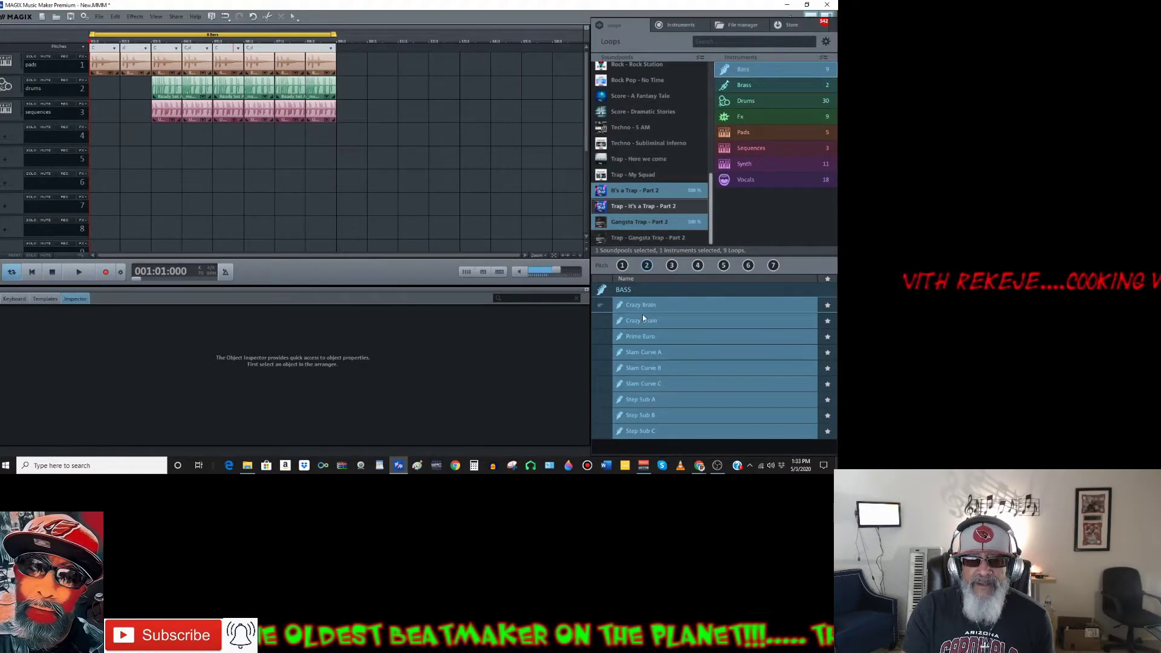
pyautogui.click(642, 304)
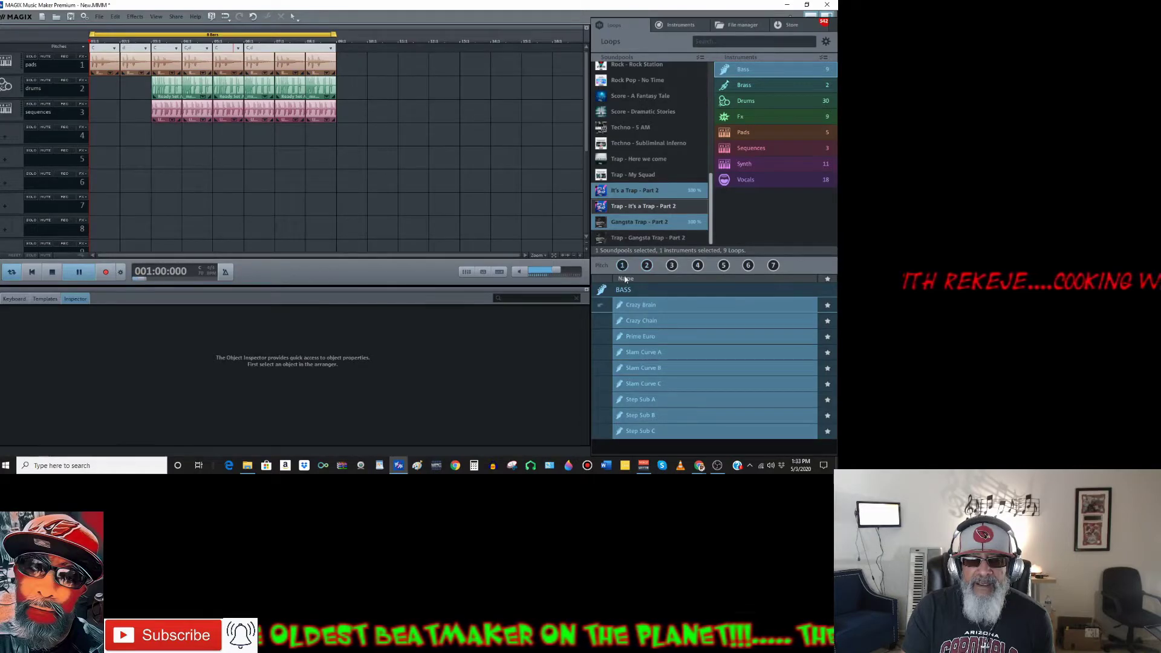
pyautogui.click(647, 319)
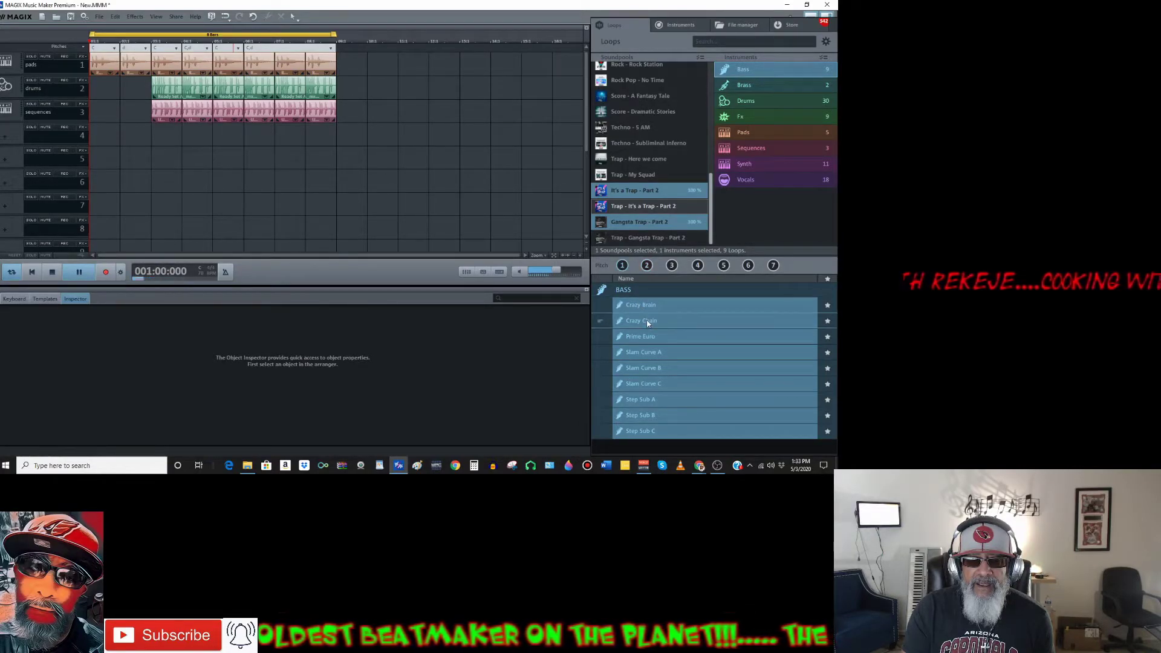
pyautogui.click(650, 336)
pyautogui.click(654, 353)
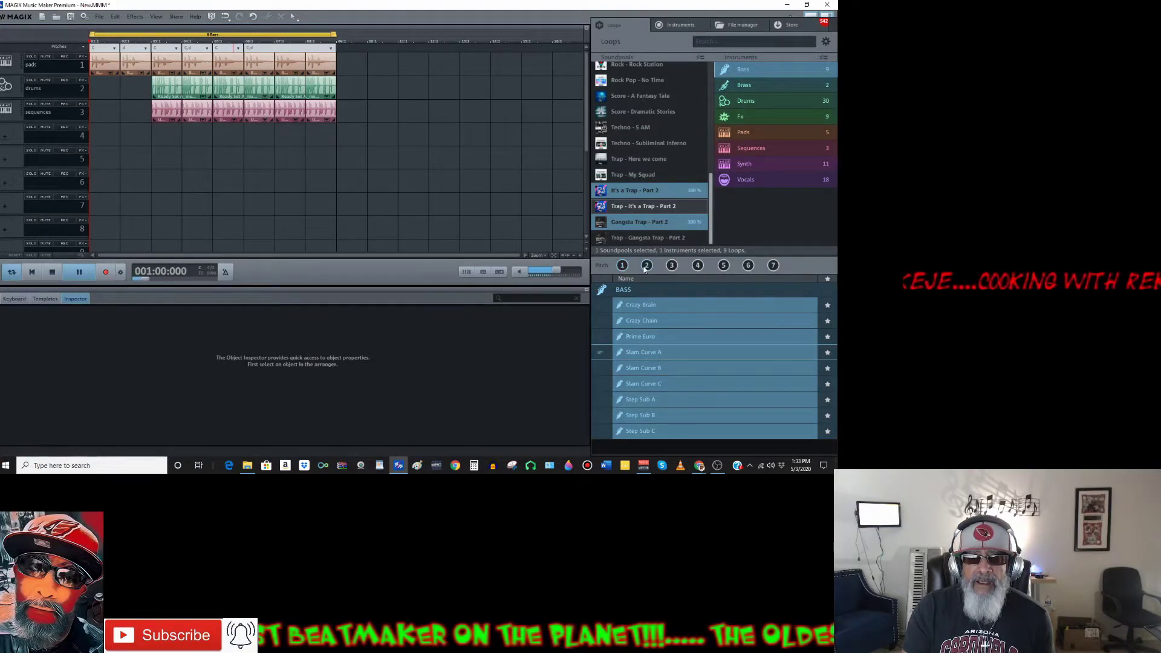
pyautogui.click(651, 387)
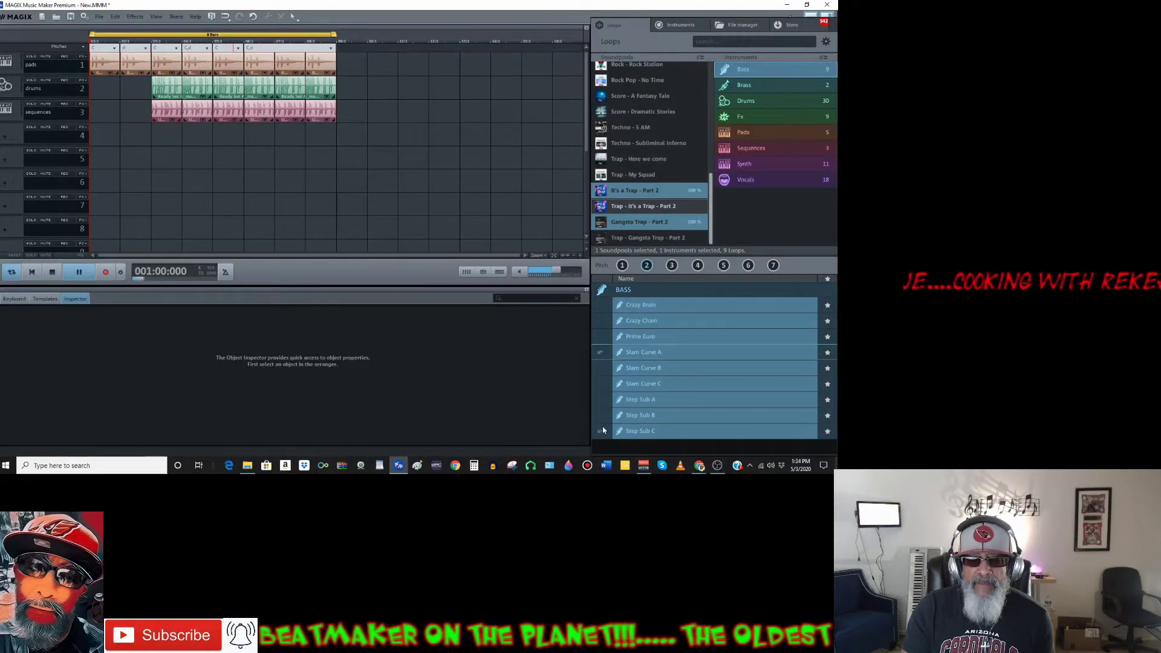
pyautogui.click(645, 417)
pyautogui.click(649, 402)
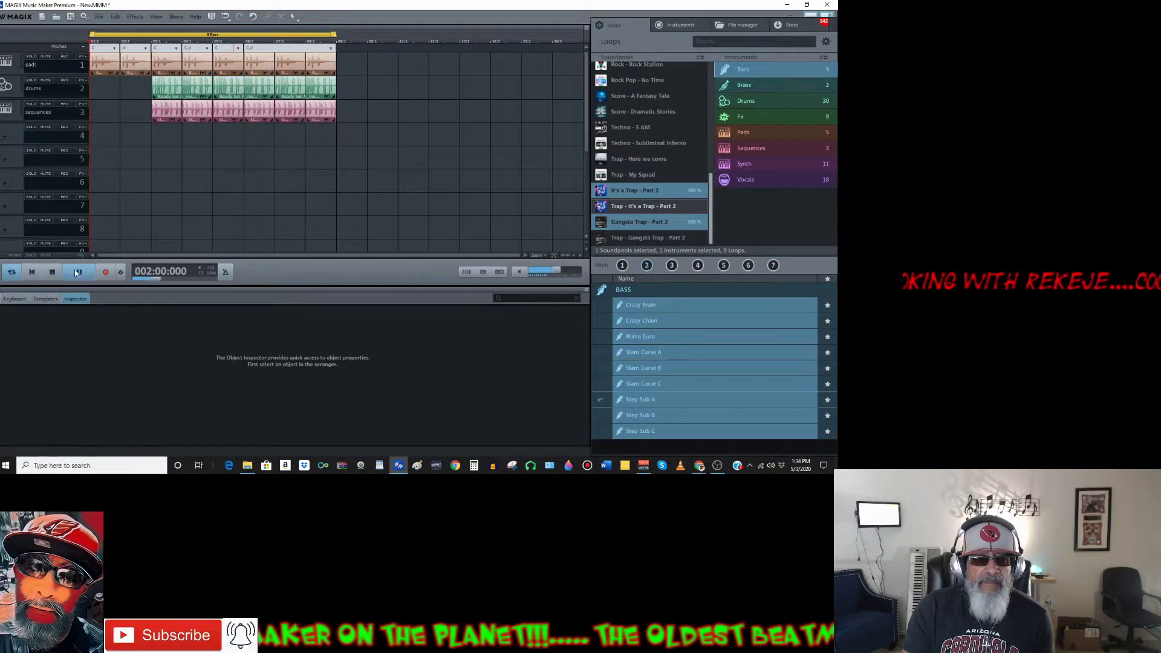
pyautogui.click(53, 271)
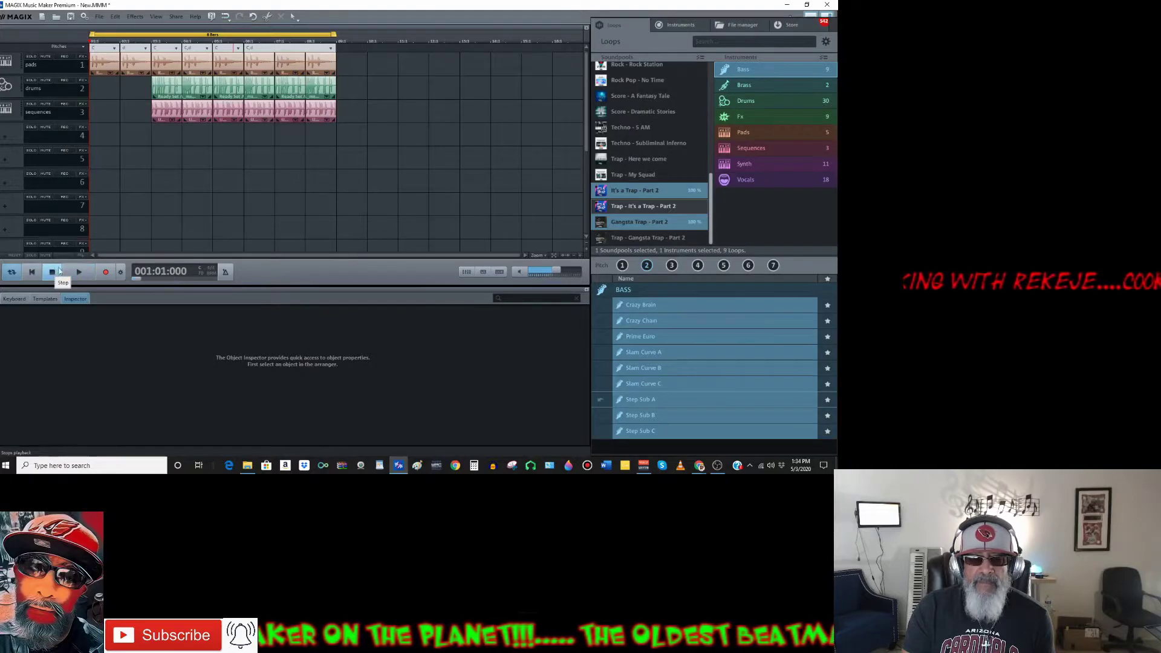
# Insert the Step Sub A bass loop on track 4 at bar 5 with automatic pitch adjustment, and play it from late bar 4
pyautogui.moveTo(637, 405); pyautogui.dragTo(238, 147)
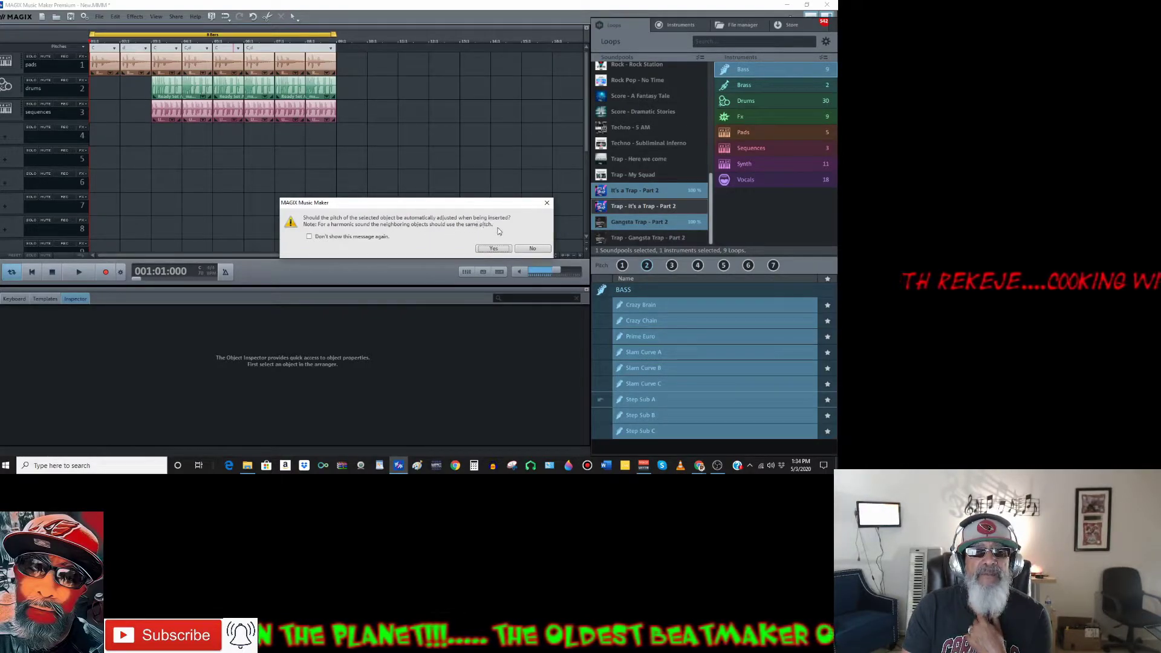
pyautogui.click(493, 249)
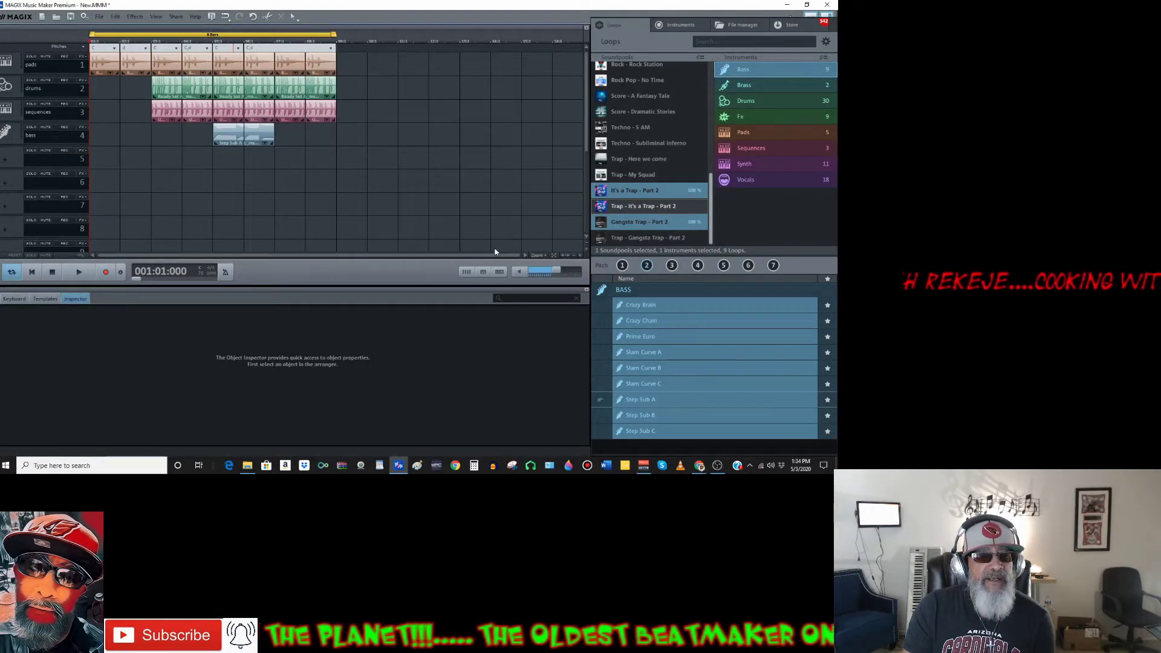
pyautogui.click(206, 43)
pyautogui.click(84, 274)
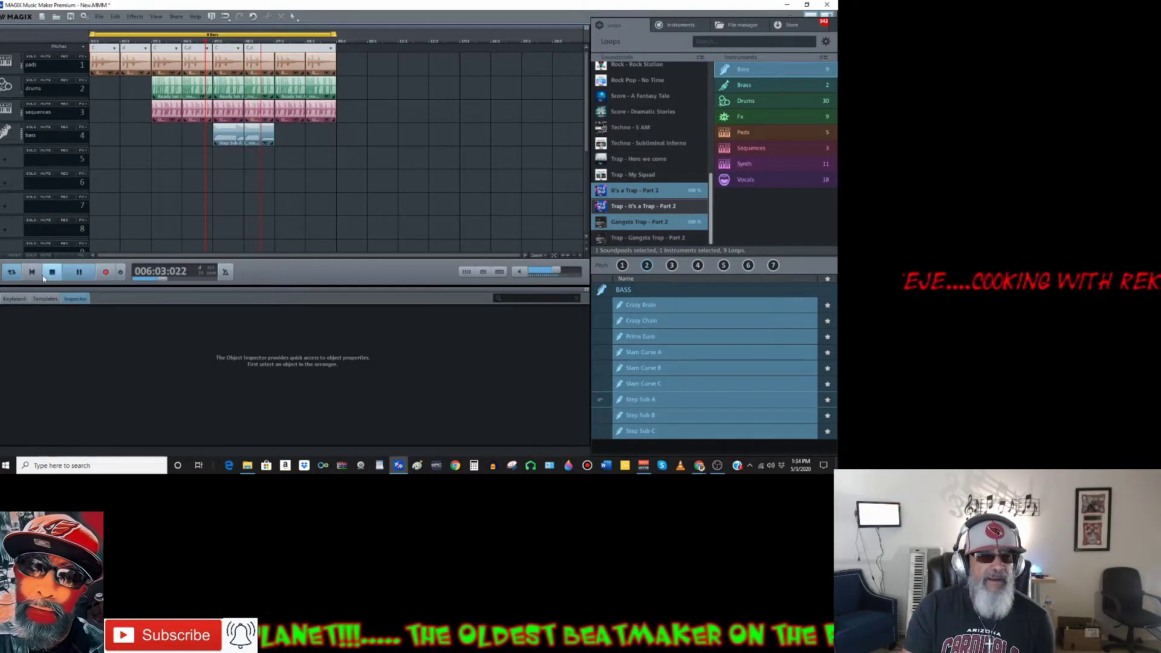
pyautogui.click(60, 273)
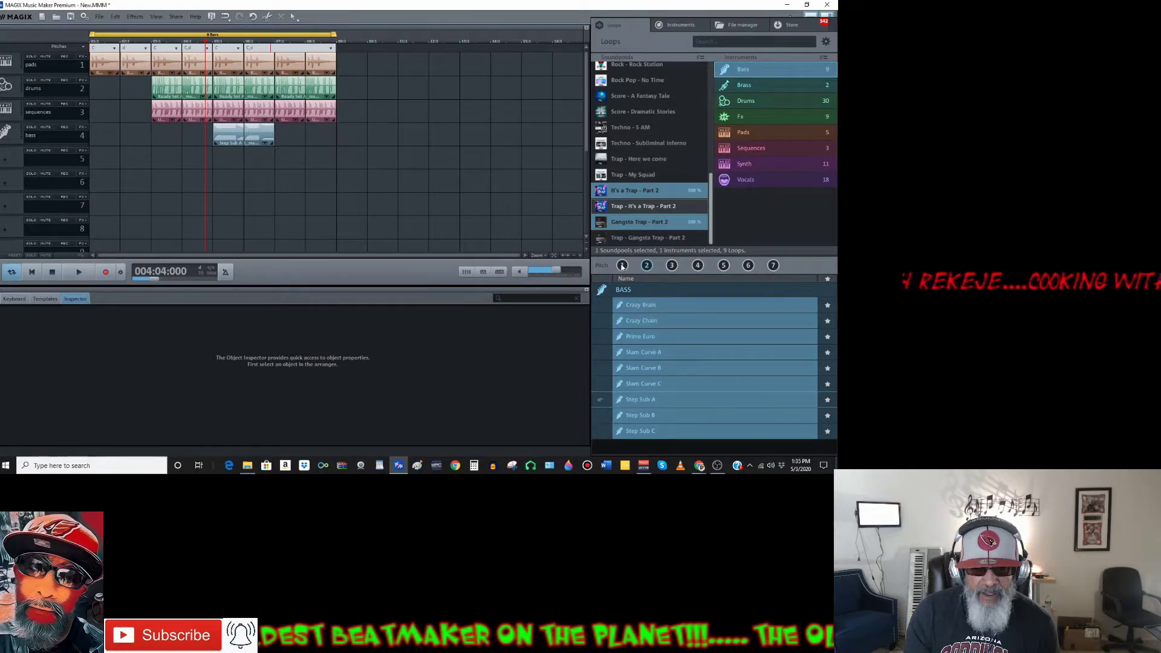
# Preview Step Sub A in pitch 1, play the arrangement from the start into bar 6, and stop playback
pyautogui.press('space')
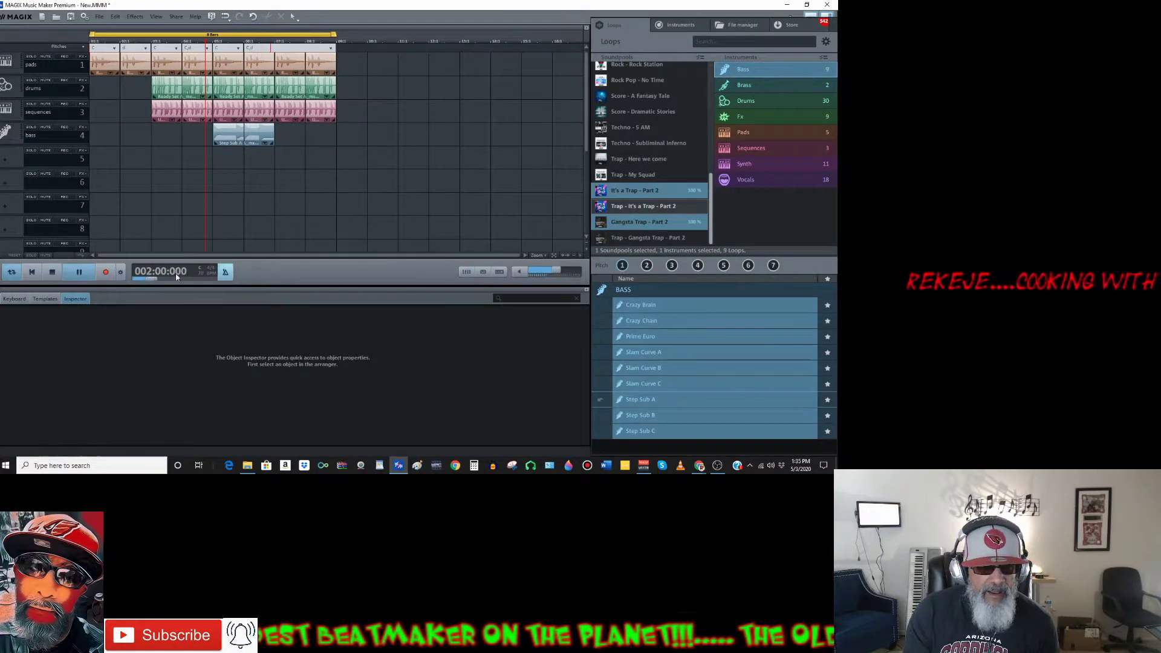
pyautogui.click(60, 271)
pyautogui.click(70, 273)
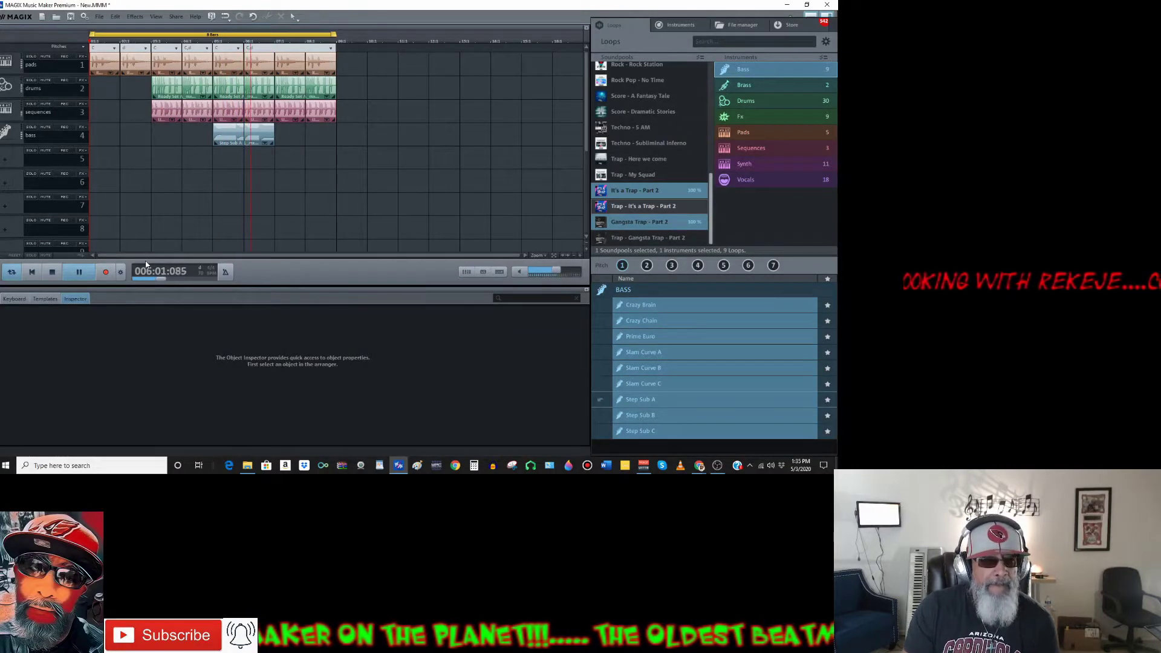
pyautogui.click(53, 272)
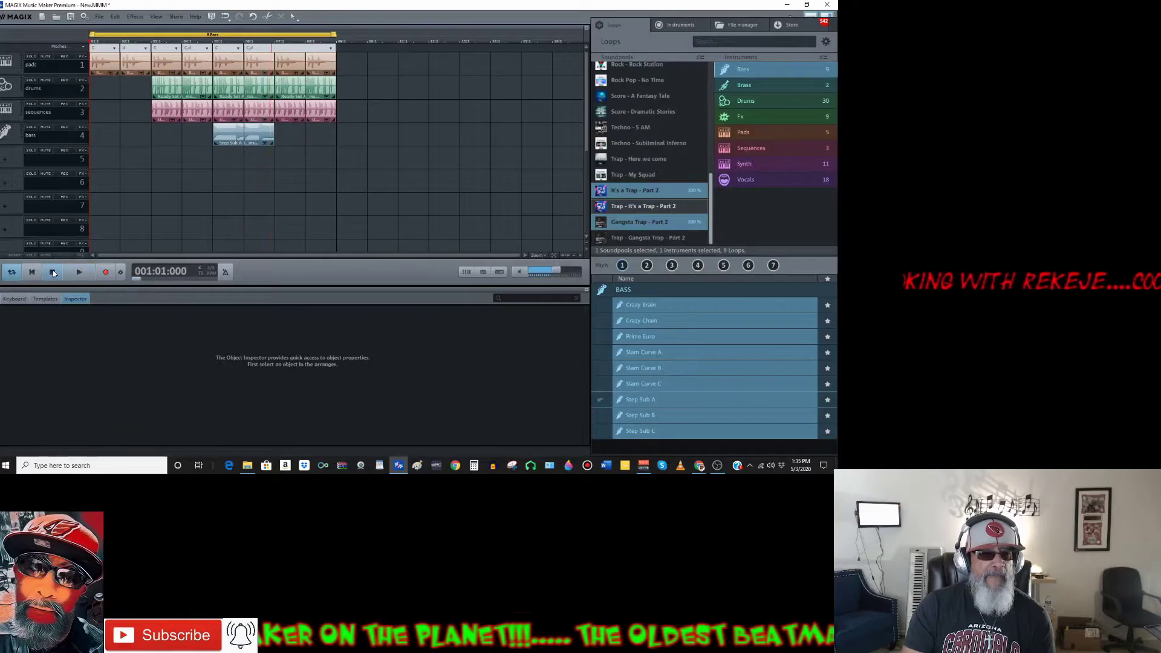
# Duplicate the bass loop on track 4 into bars 7 and 8, and play the arrangement through bar 8
pyautogui.click(228, 136)
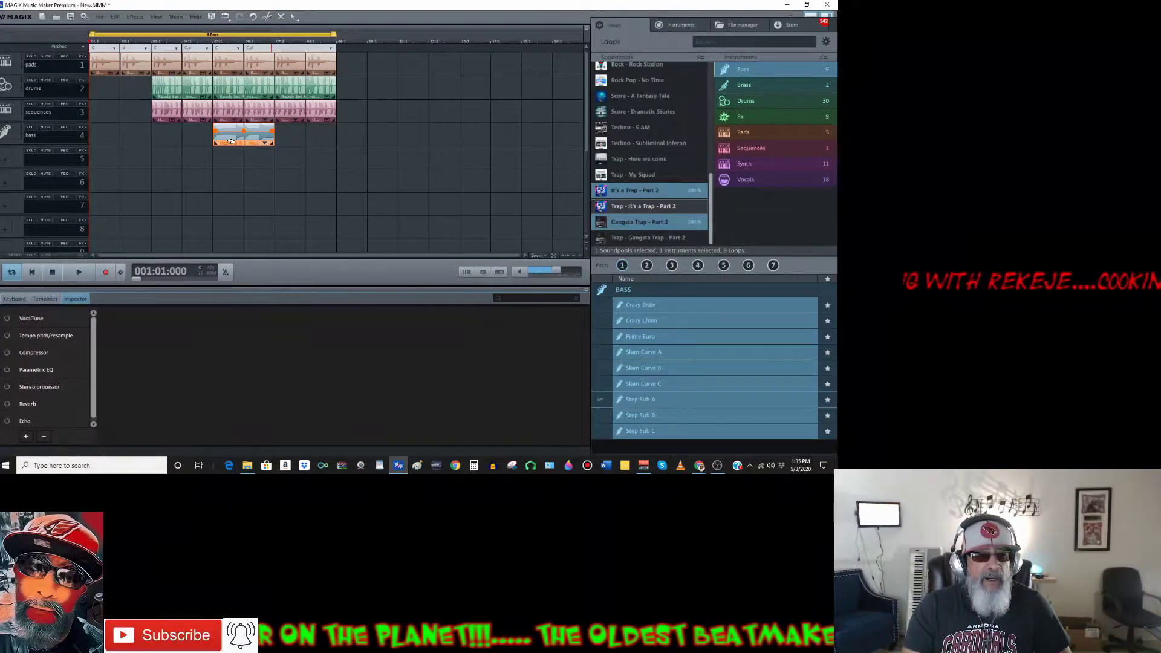
pyautogui.hotkey('ctrl', 'd')
pyautogui.click(287, 179)
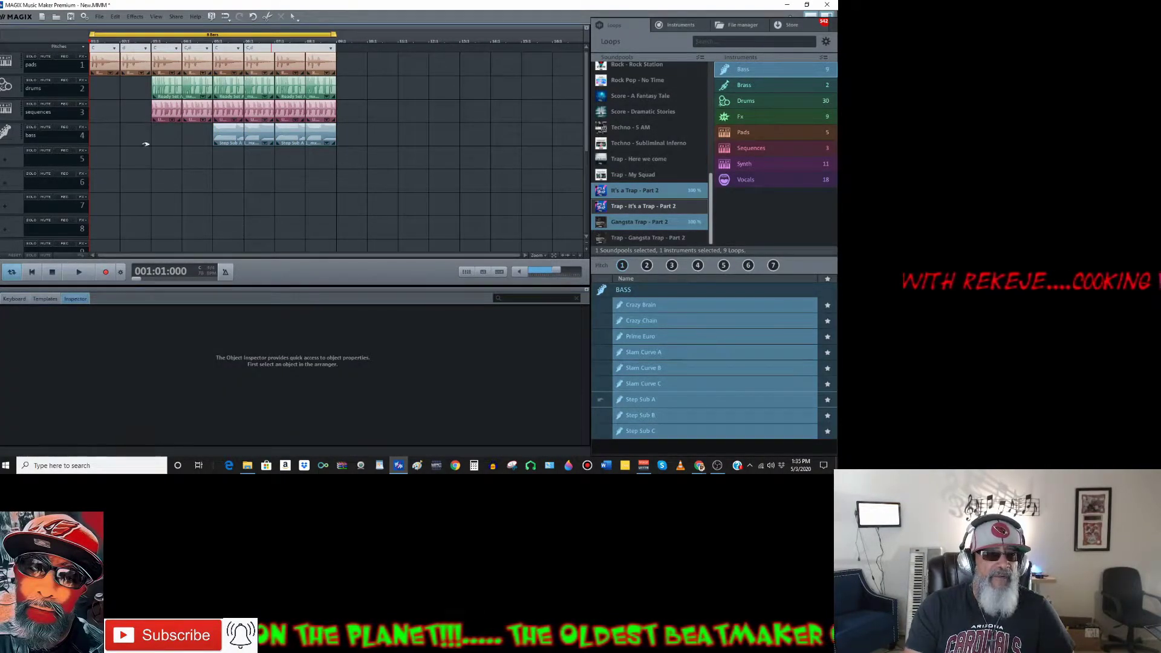
pyautogui.click(80, 272)
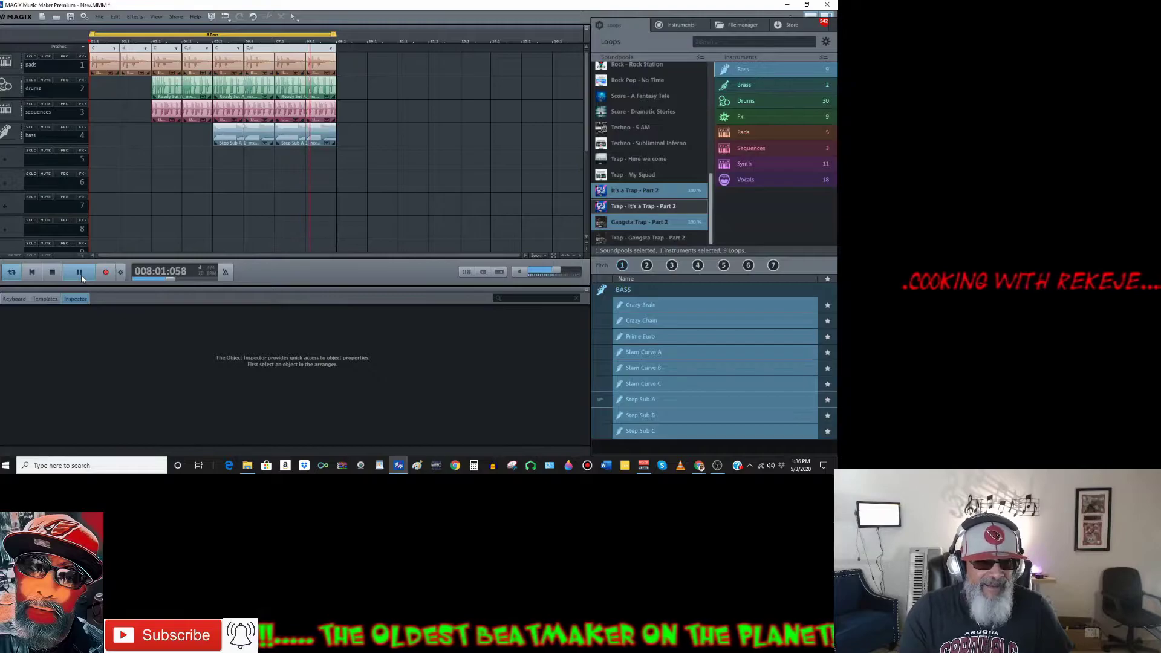
pyautogui.click(54, 272)
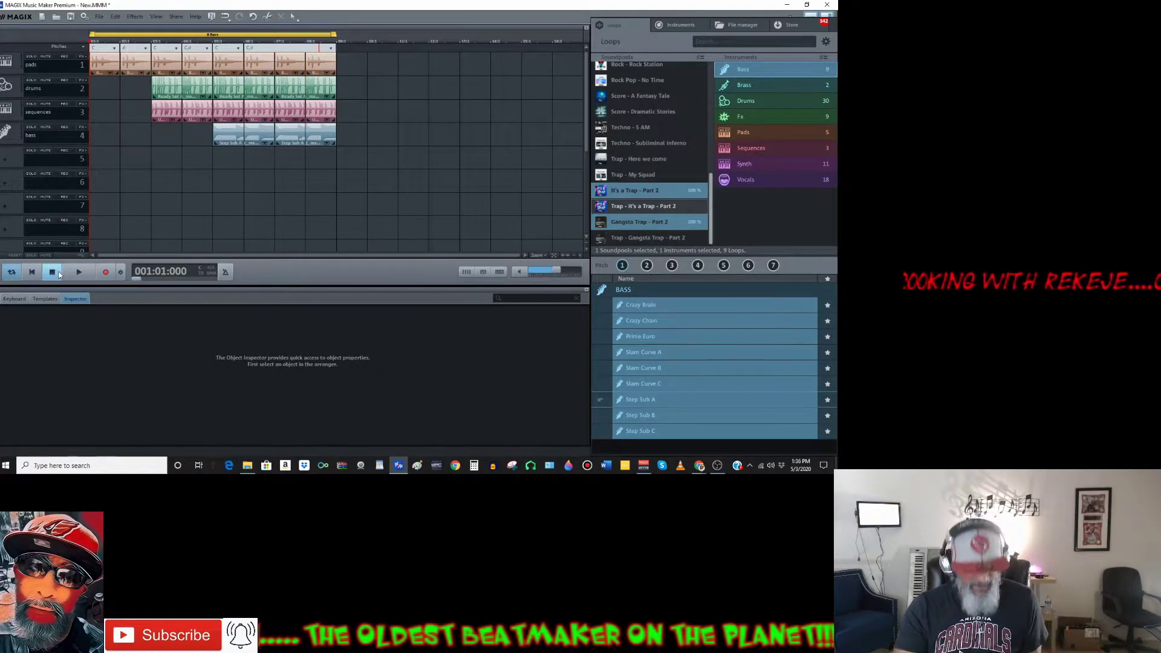
# Duplicate the bar 5 to 8 loops of all four tracks into bars 9 to 12, and extend the playback range to 12 bars
pyautogui.click(226, 65)
pyautogui.keyDown('shift'); pyautogui.click(259, 64); pyautogui.keyUp('shift')
pyautogui.keyDown('shift'); pyautogui.click(288, 62); pyautogui.keyUp('shift')
pyautogui.keyDown('shift'); pyautogui.click(314, 64); pyautogui.keyUp('shift')
pyautogui.keyDown('shift'); pyautogui.click(307, 85); pyautogui.keyUp('shift')
pyautogui.keyDown('shift'); pyautogui.click(256, 90); pyautogui.keyUp('shift')
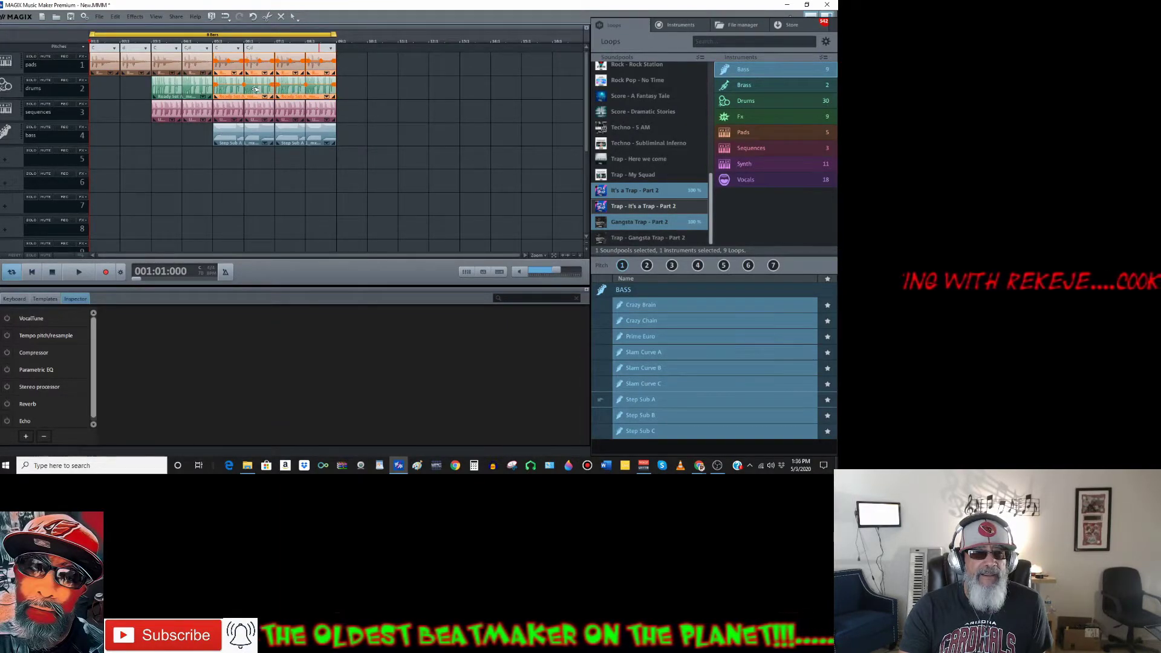
pyautogui.keyDown('shift'); pyautogui.click(256, 105); pyautogui.keyUp('shift')
pyautogui.keyDown('shift'); pyautogui.click(235, 109); pyautogui.keyUp('shift')
pyautogui.keyDown('shift'); pyautogui.click(287, 106); pyautogui.keyUp('shift')
pyautogui.keyDown('shift'); pyautogui.click(317, 107); pyautogui.keyUp('shift')
pyautogui.keyDown('shift'); pyautogui.click(243, 130); pyautogui.keyUp('shift')
pyautogui.keyDown('shift'); pyautogui.click(300, 130); pyautogui.keyUp('shift')
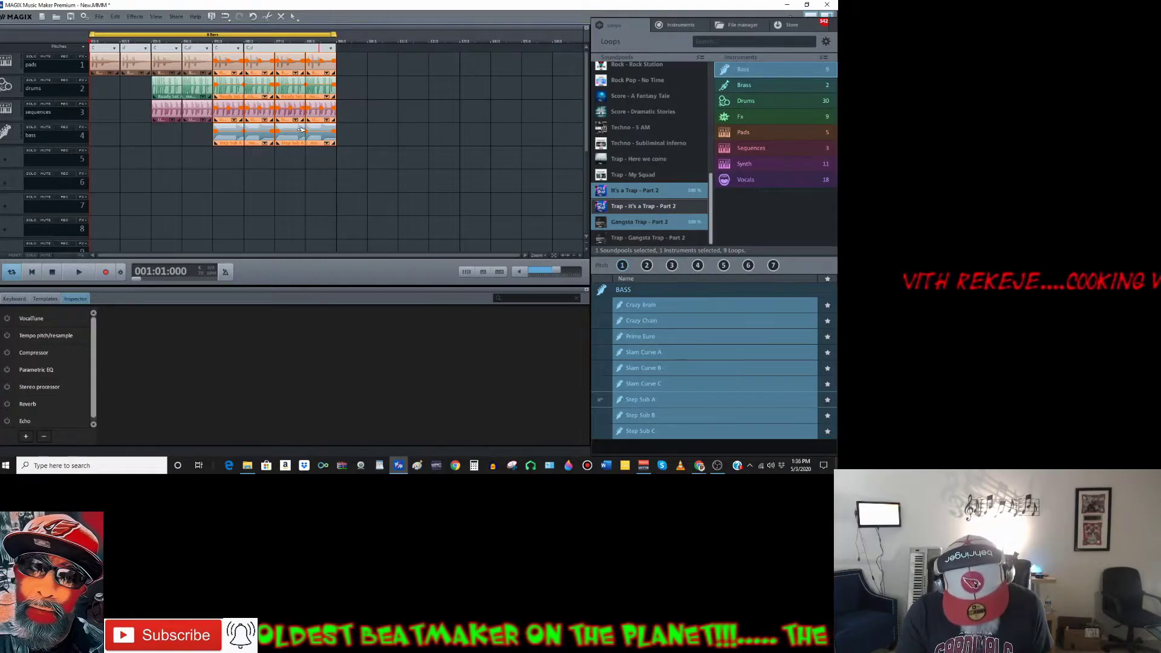
pyautogui.hotkey('ctrl', 'd')
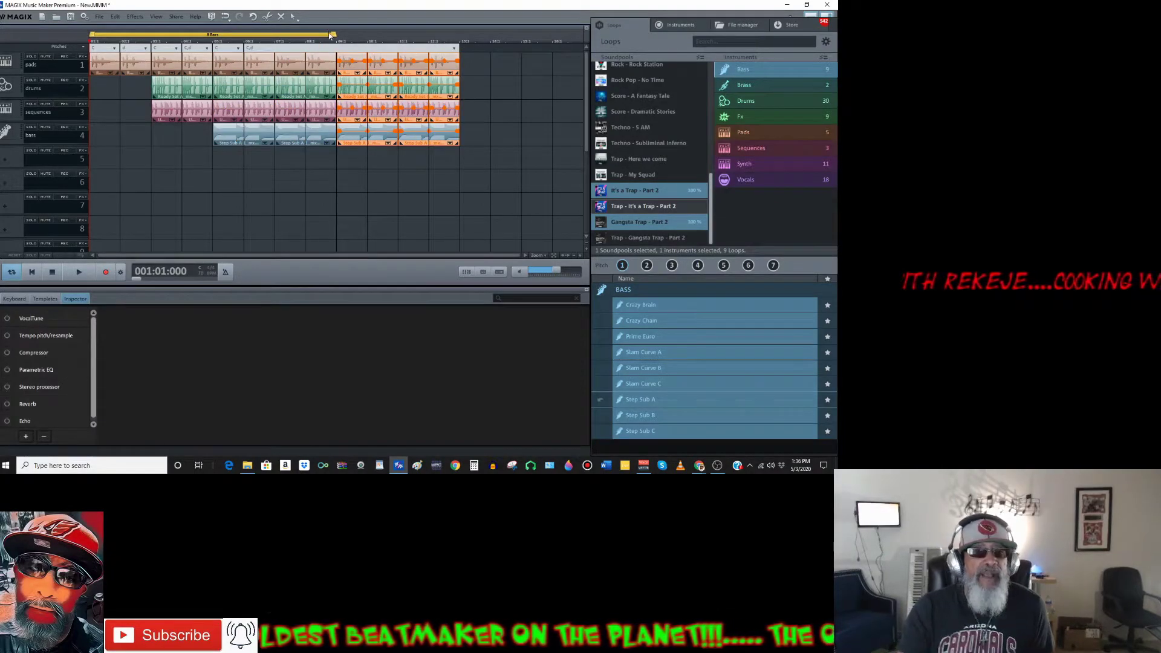
pyautogui.moveTo(334, 34); pyautogui.dragTo(459, 38)
pyautogui.click(482, 92)
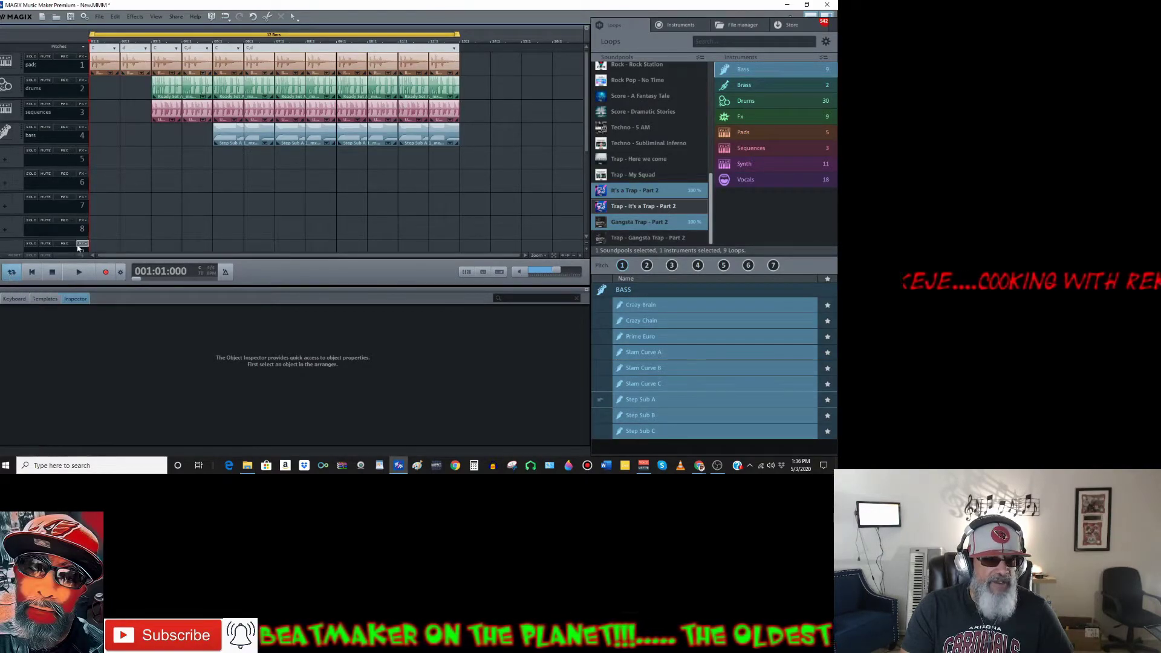
# Play the full 12-bar arrangement, and replay its ending from bar 11 with looping turned off
pyautogui.click(84, 277)
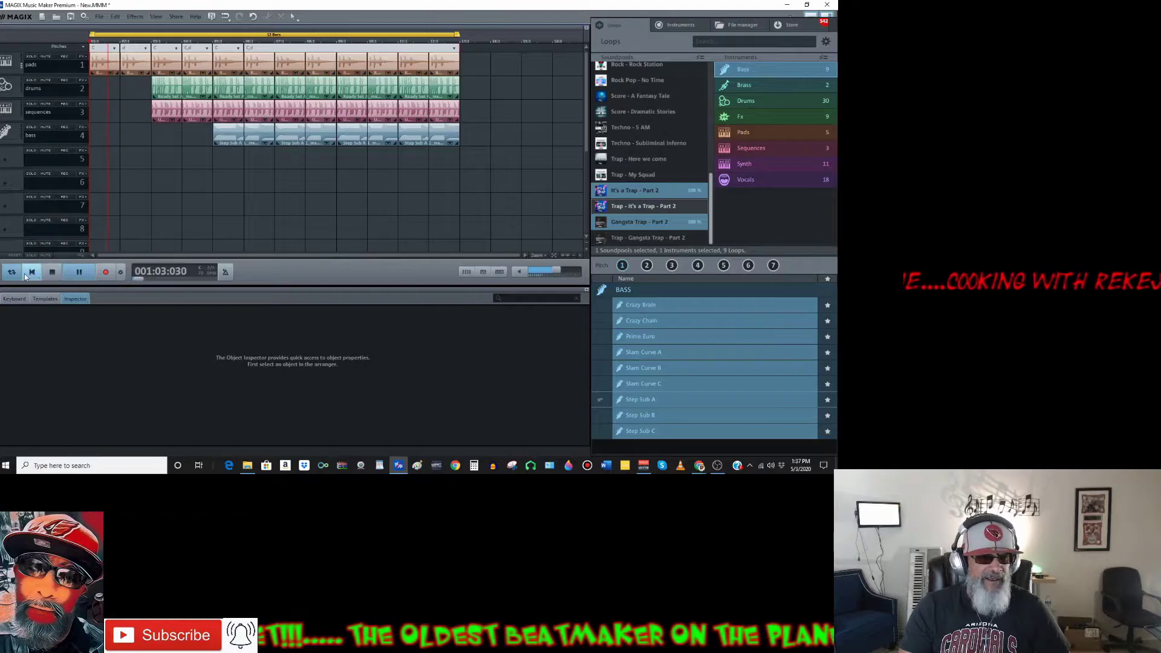
pyautogui.click(52, 272)
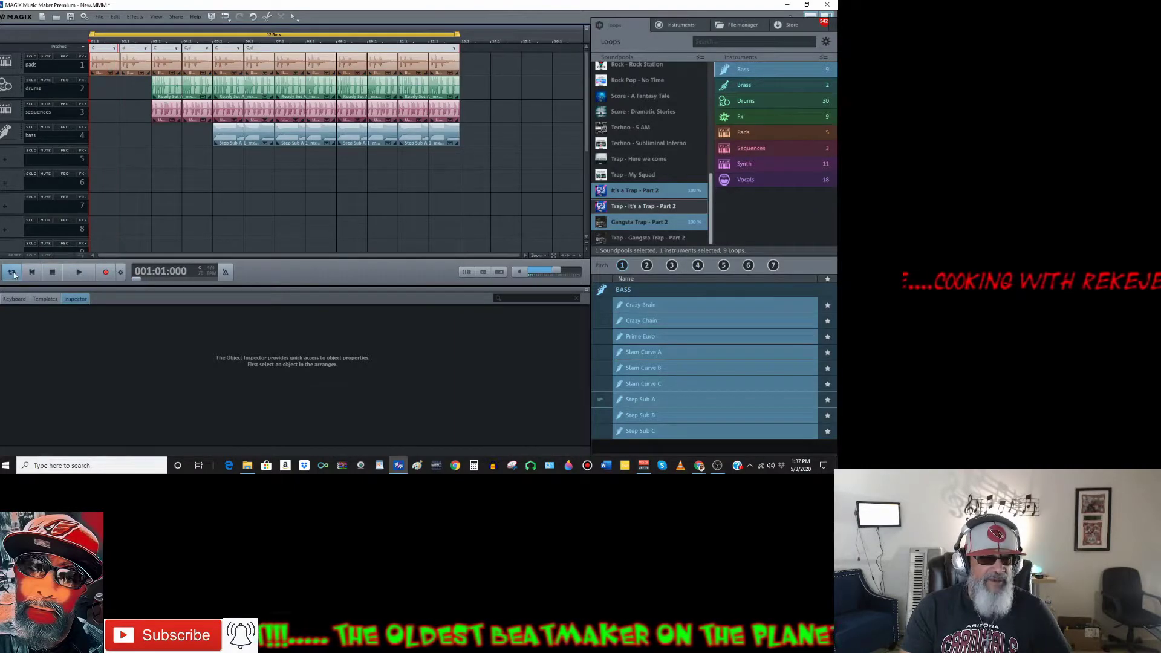
pyautogui.click(395, 42)
pyautogui.press('space')
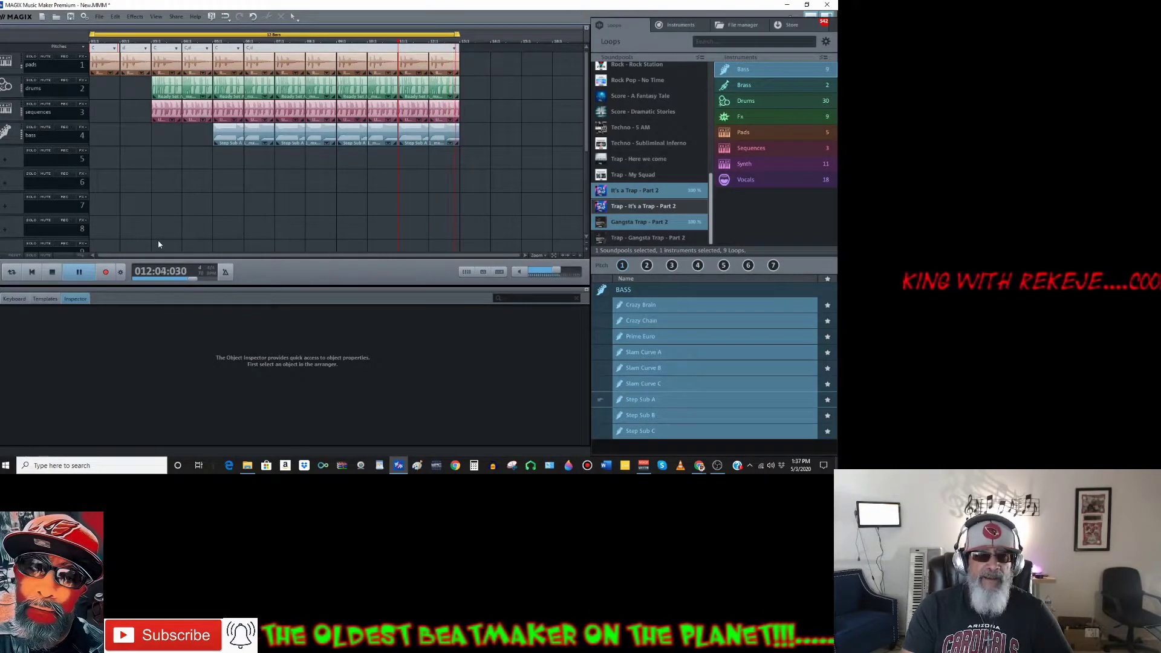
# Turn looping back on, replay the ending from bar 11, and return the playhead to bar 1
pyautogui.click(52, 272)
pyautogui.click(11, 272)
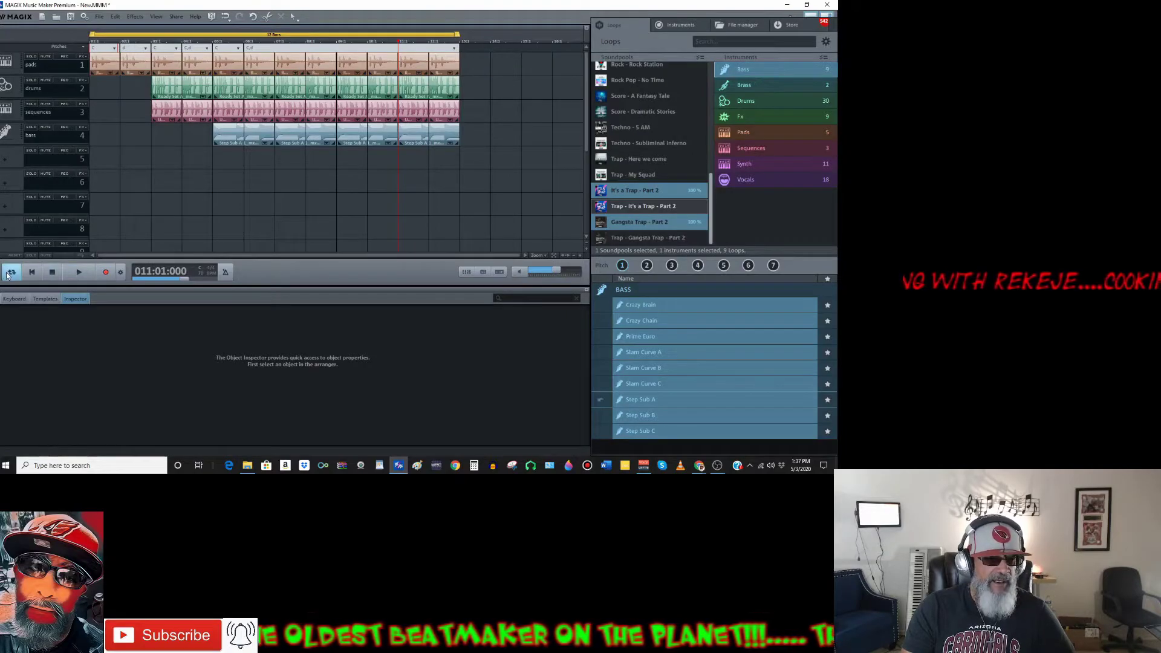
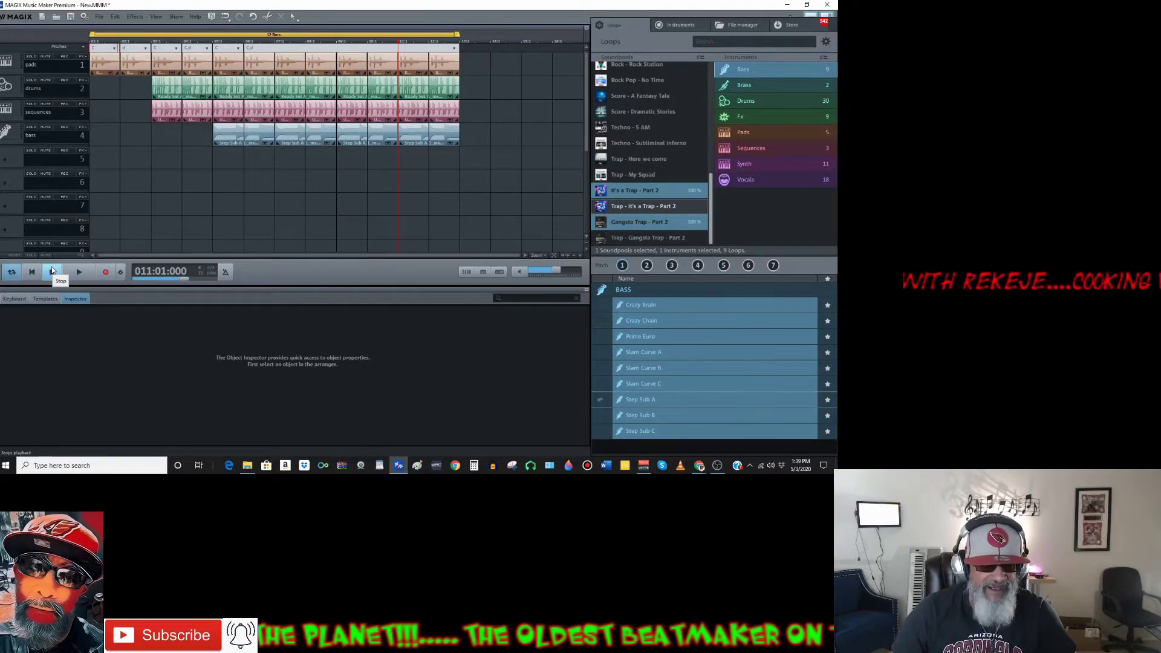
pyautogui.click(80, 273)
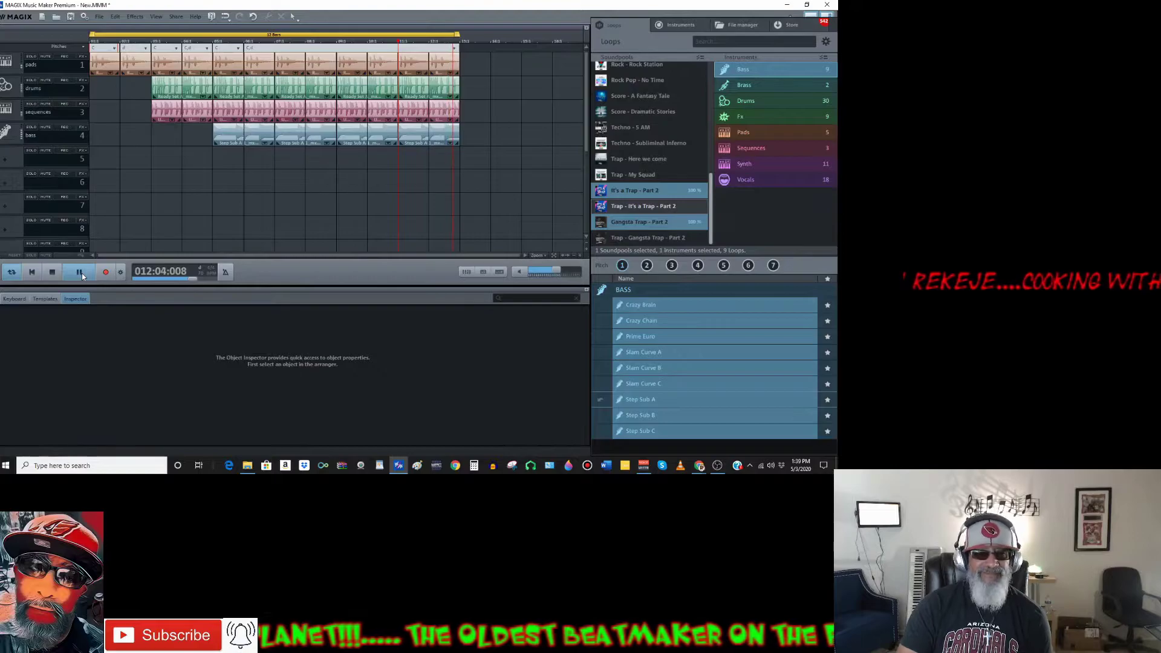
pyautogui.click(51, 272)
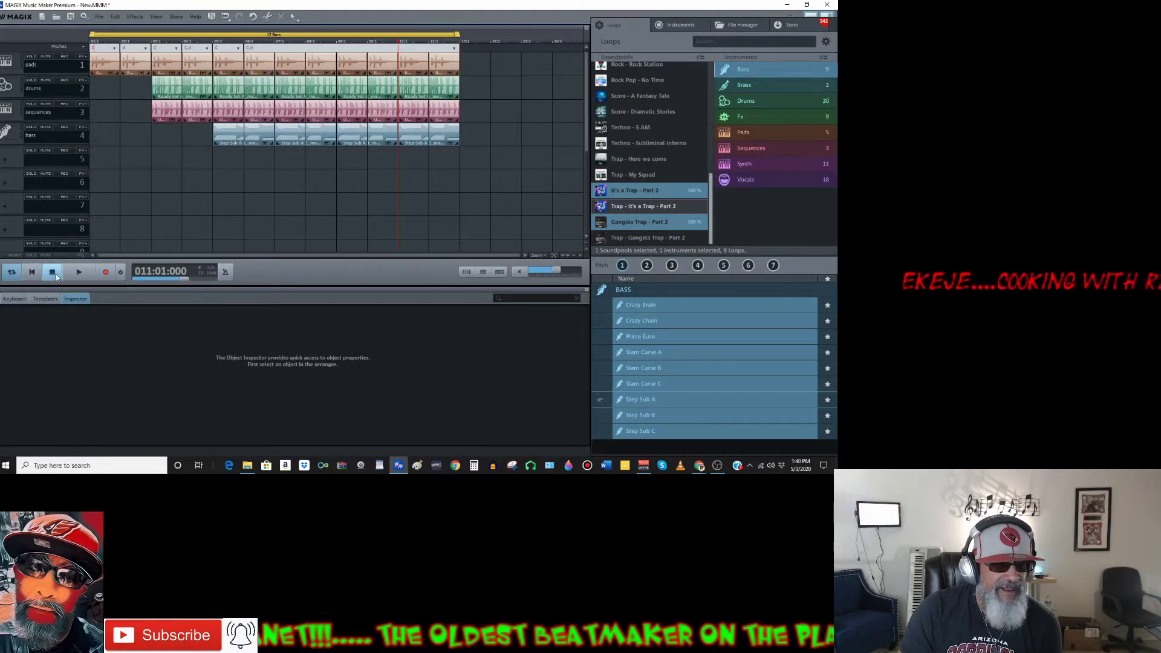
pyautogui.click(32, 272)
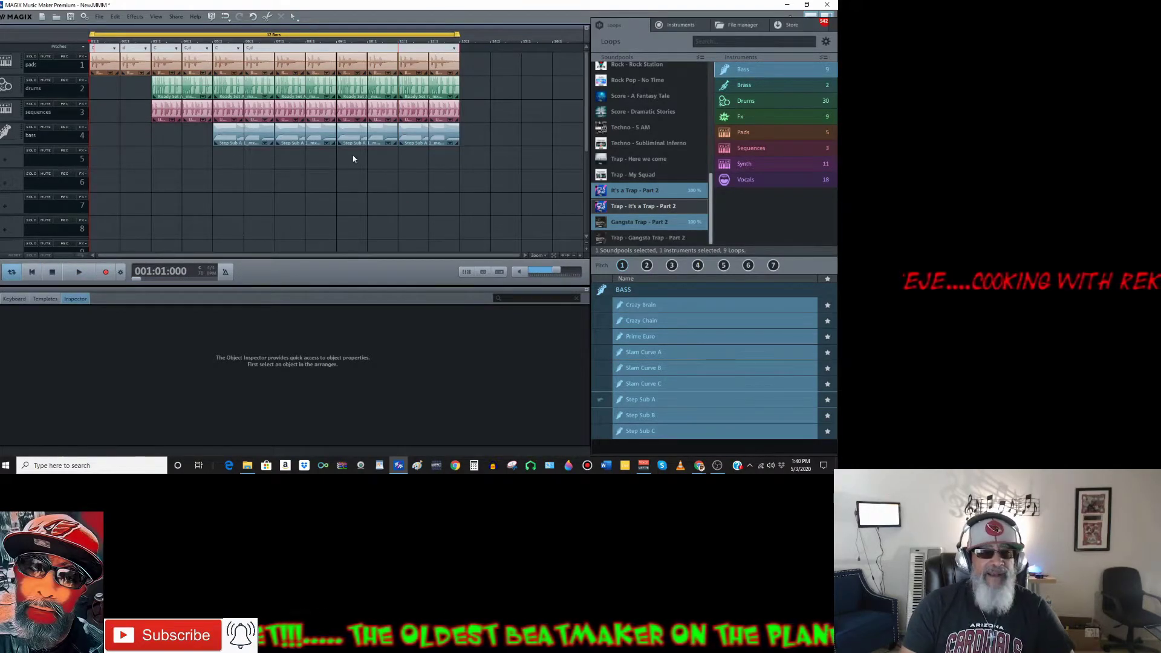
# Preview the Prime WTF A, Slam Screamer A and Slam Screamer B synth loops from Trap - It's a Trap - Part 2
pyautogui.click(776, 165)
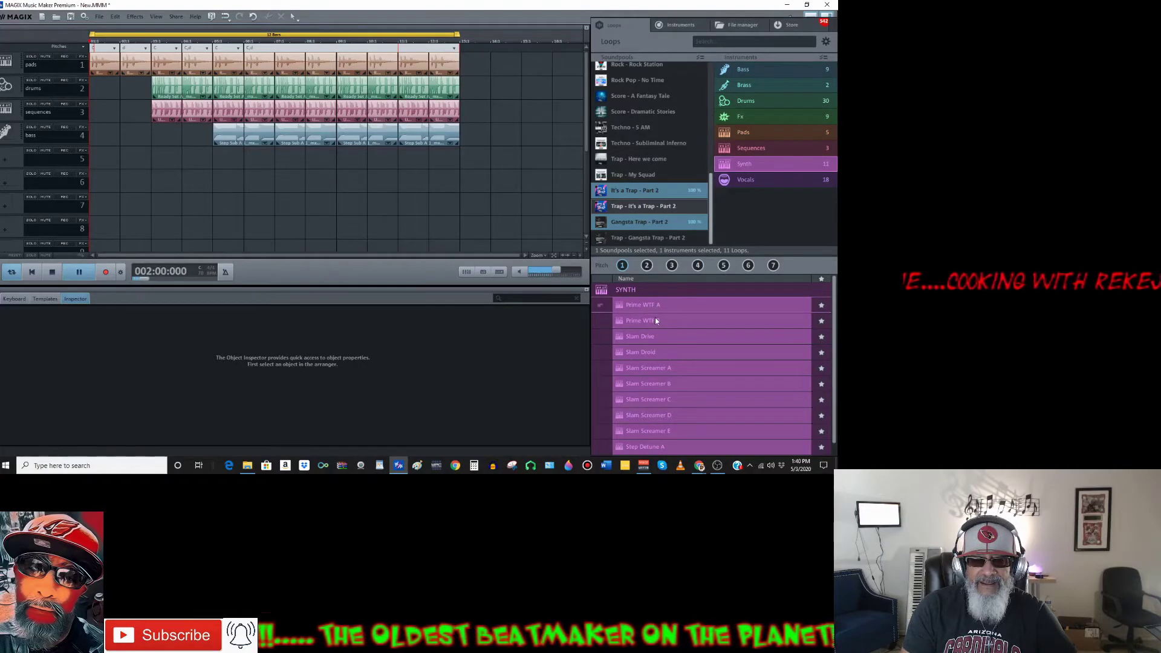
pyautogui.click(658, 368)
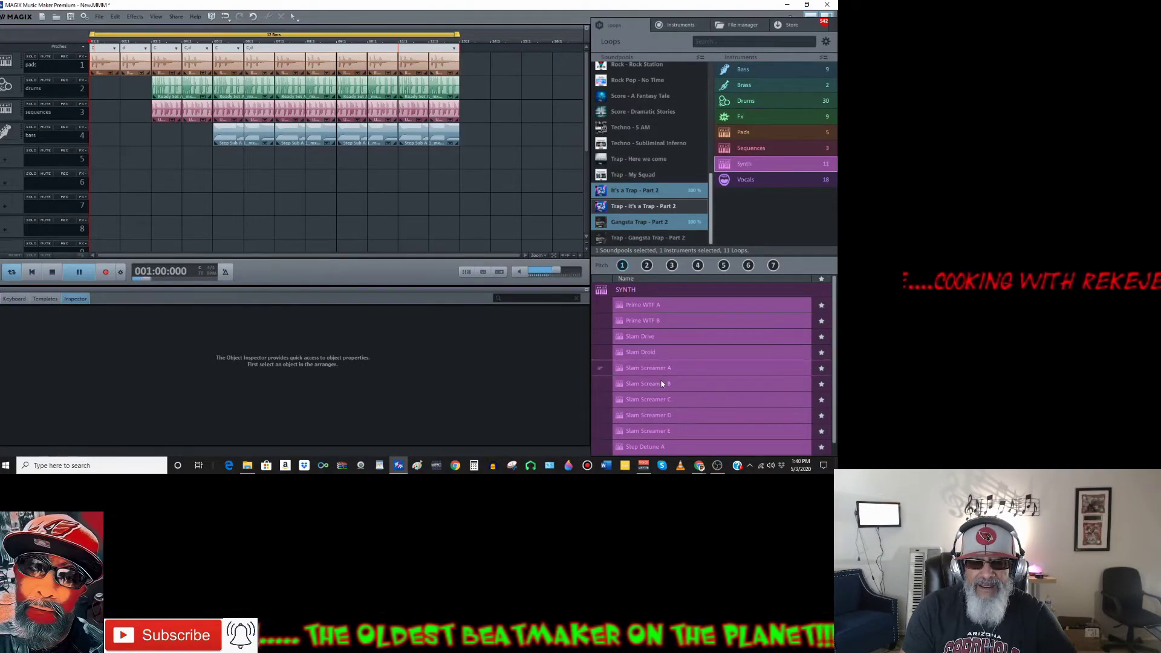
pyautogui.click(670, 385)
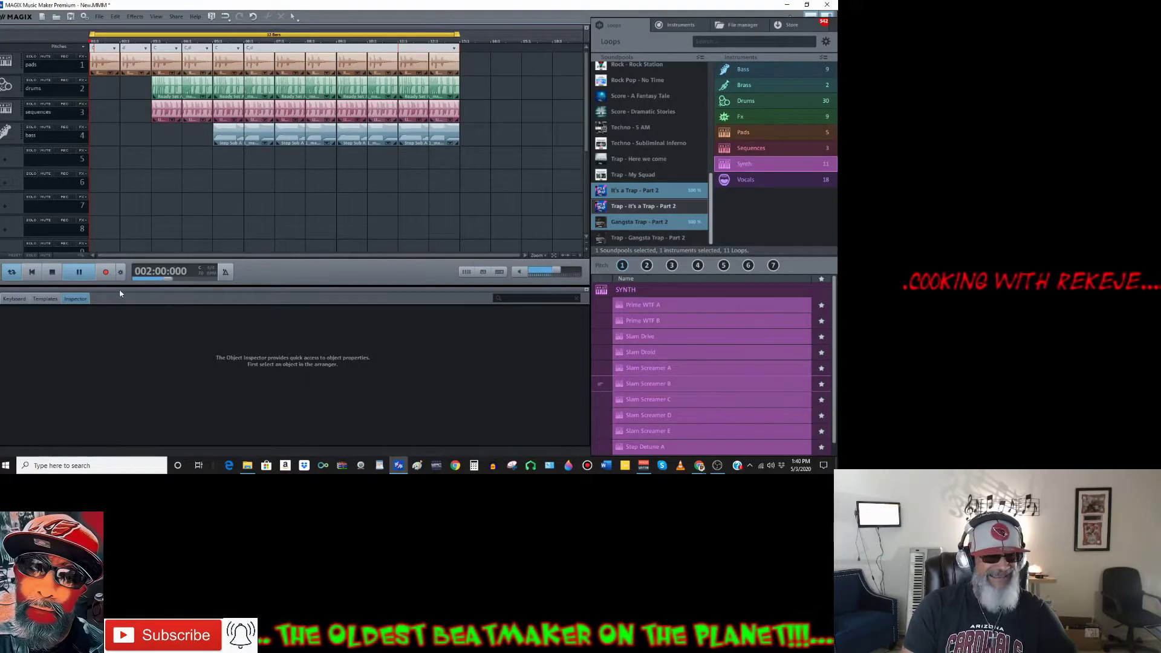
pyautogui.scroll(-1, 719, 363)
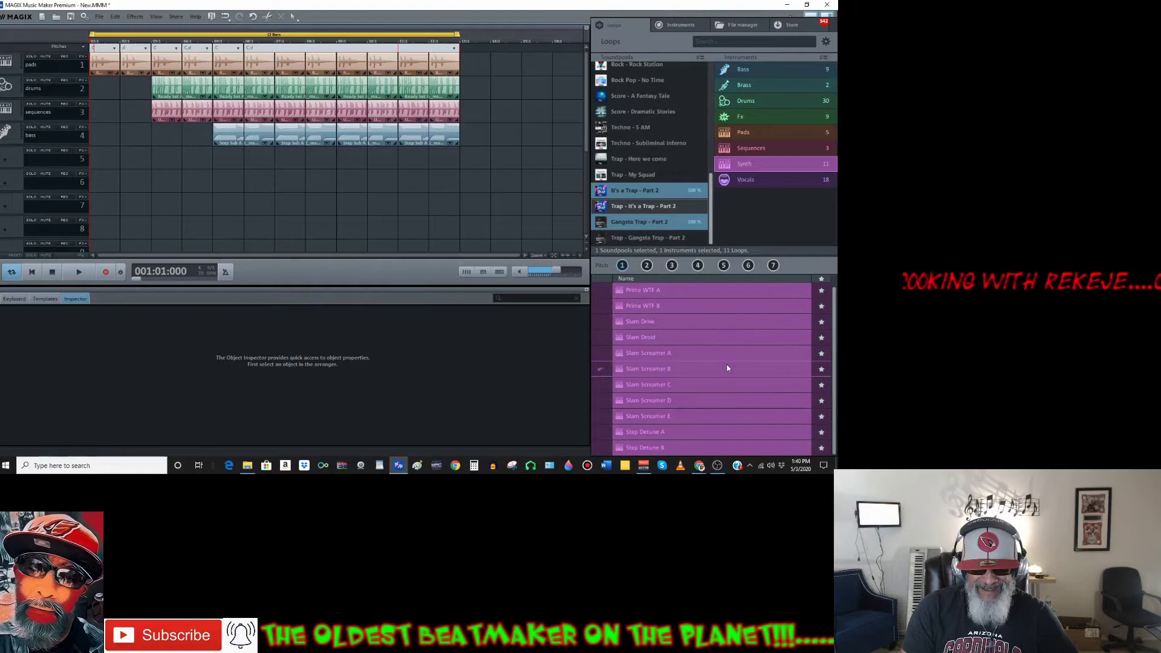
# Preview the Trap - My Squad pad loops, including Freaky Whisp B, Klong Fuzz, Klong Mix, Plucky Virus A and Plucky Virus B
pyautogui.click(651, 177)
pyautogui.click(782, 136)
pyautogui.click(668, 307)
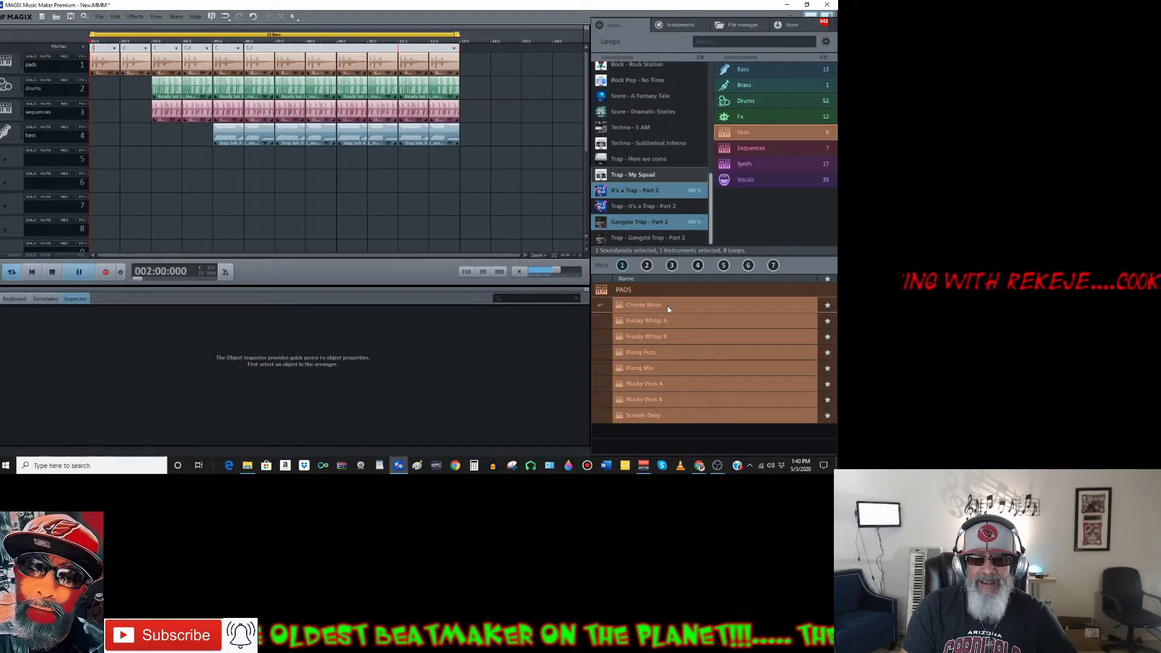
pyautogui.click(663, 340)
pyautogui.click(660, 353)
pyautogui.click(659, 369)
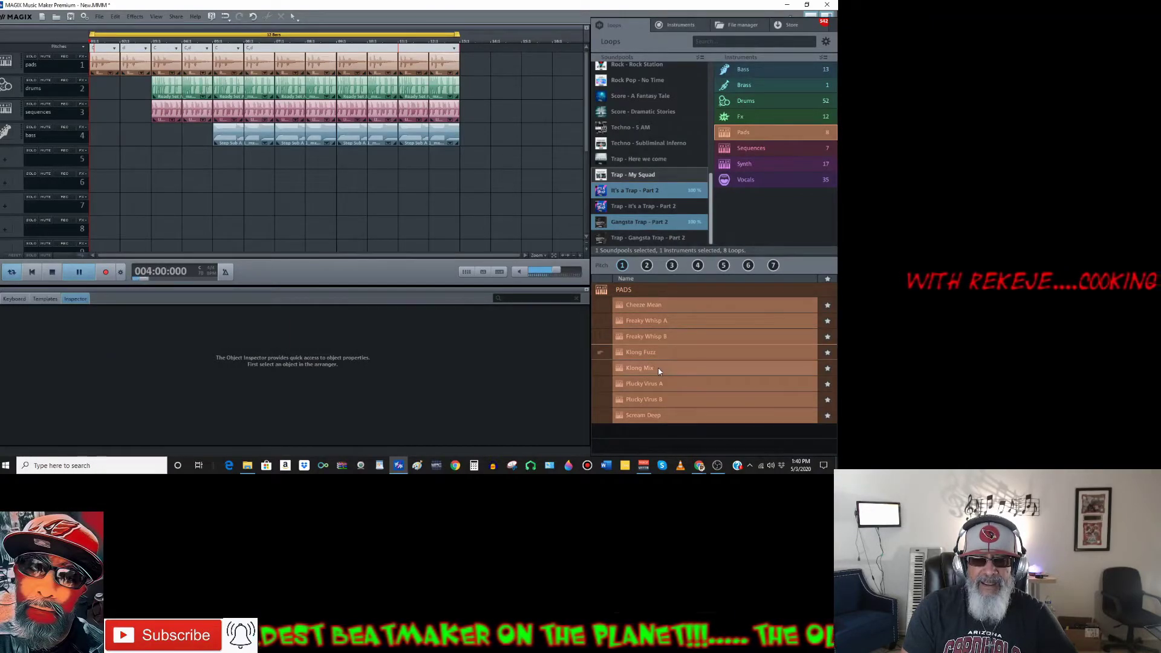
pyautogui.click(665, 385)
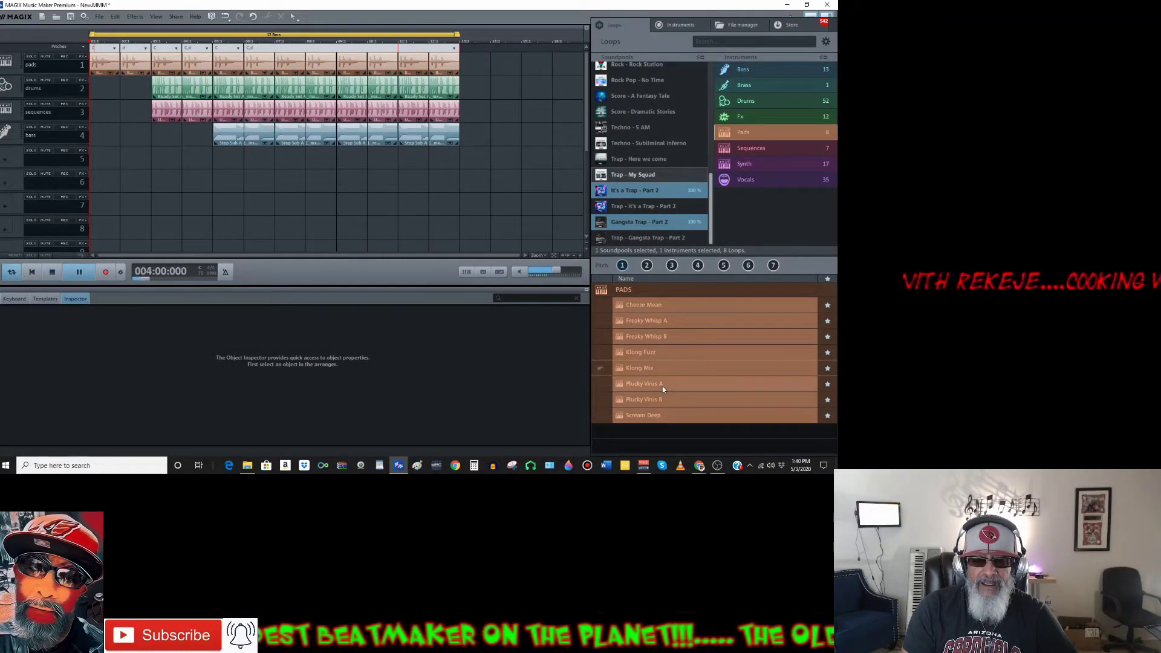
pyautogui.click(662, 404)
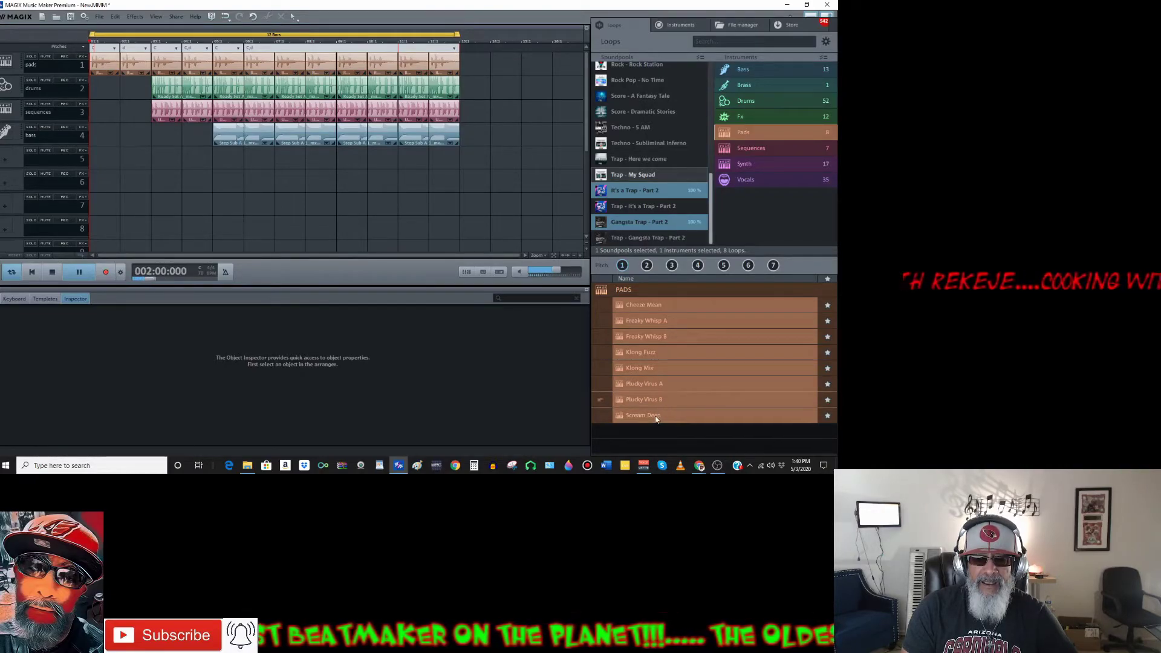
# Preview all mallet loops of Techno - Subliminal Inferno, from Astral Gong down the list, using pitch 2 from Digibells onward
pyautogui.click(669, 143)
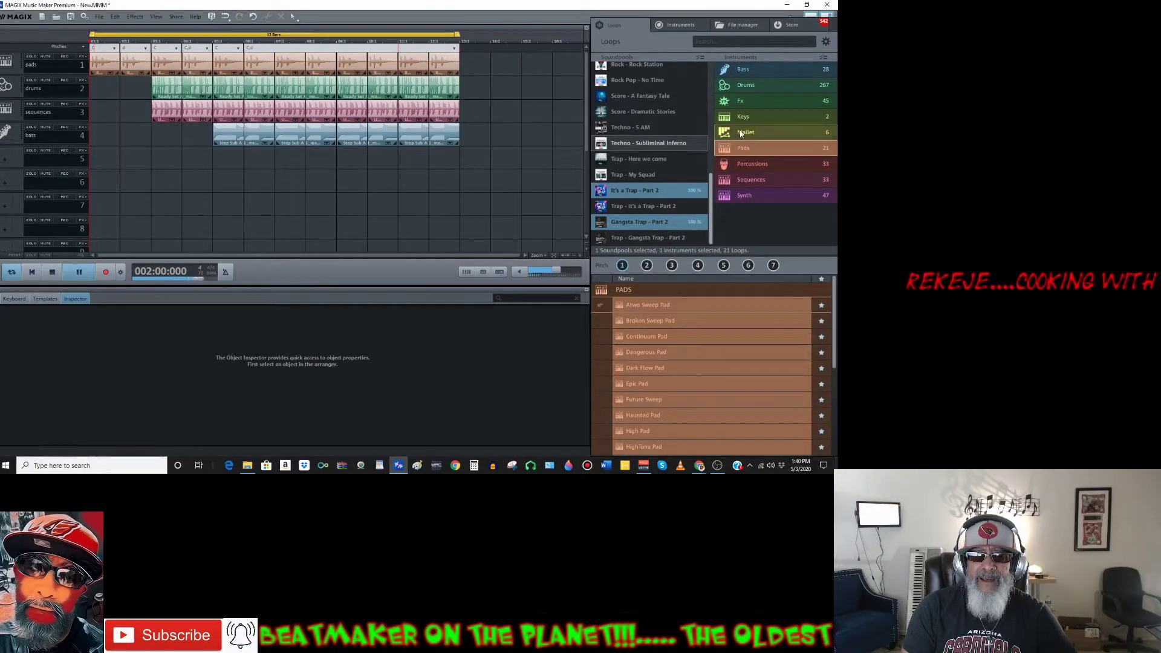
pyautogui.click(741, 133)
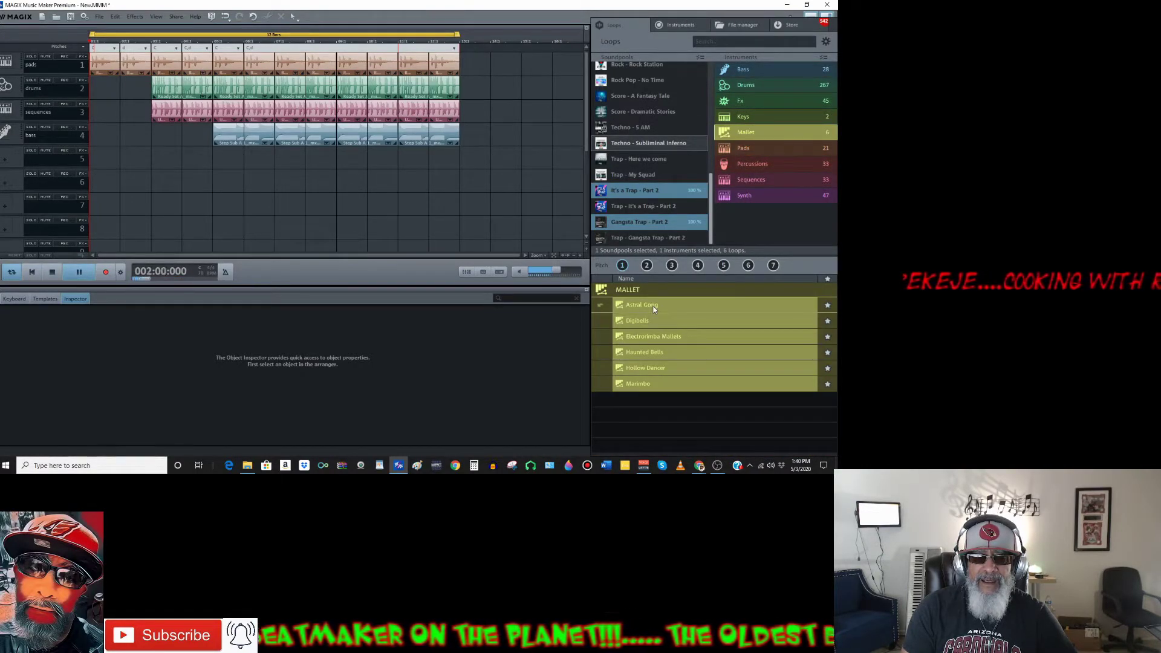
pyautogui.click(648, 325)
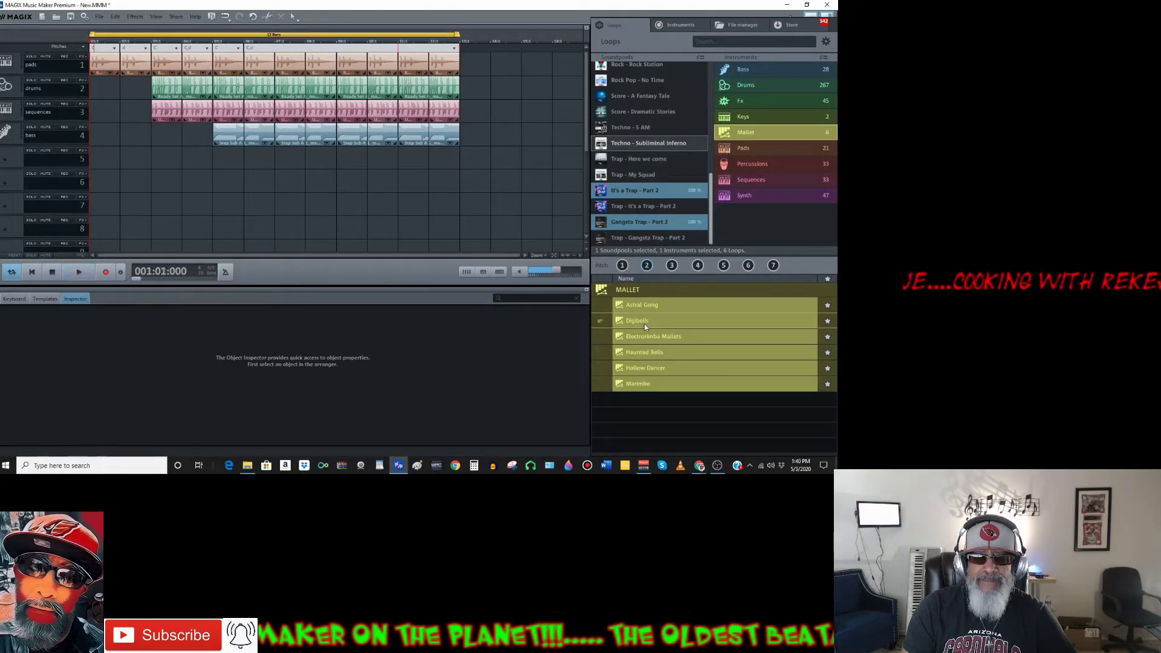
pyautogui.press('space')
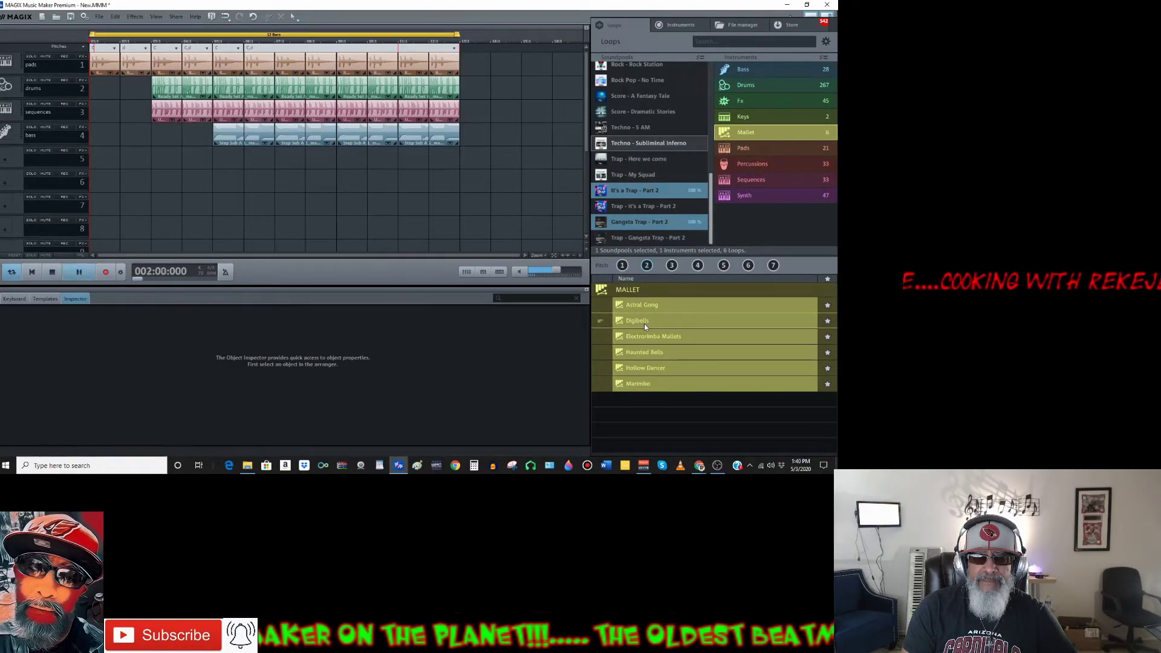
pyautogui.click(648, 337)
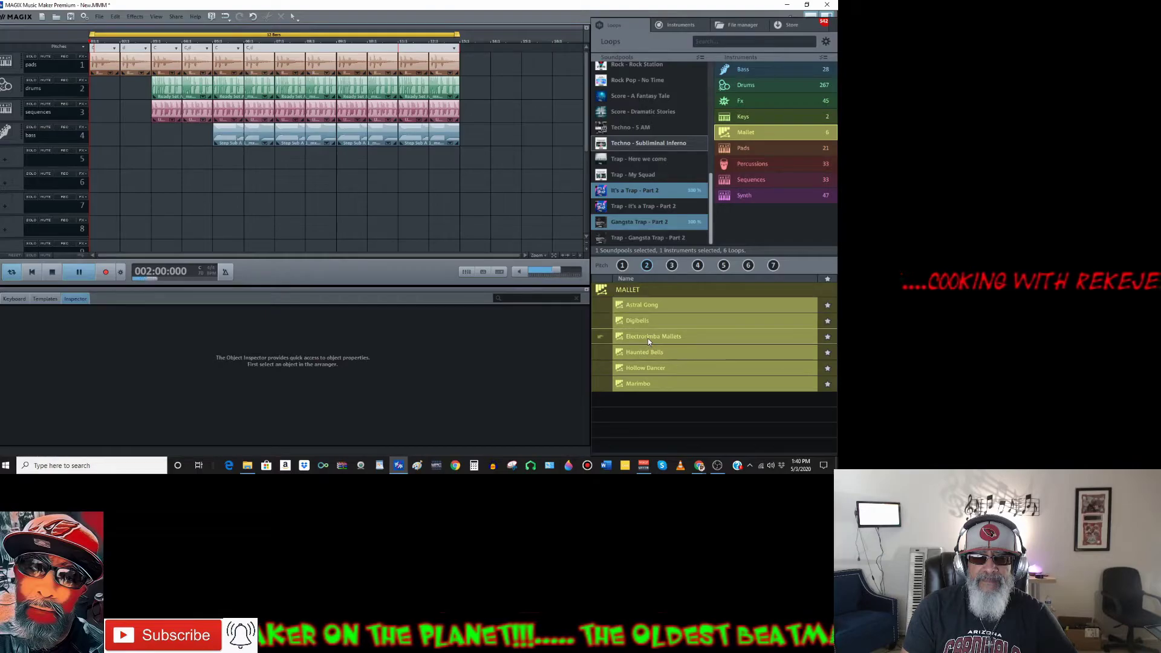
pyautogui.click(647, 354)
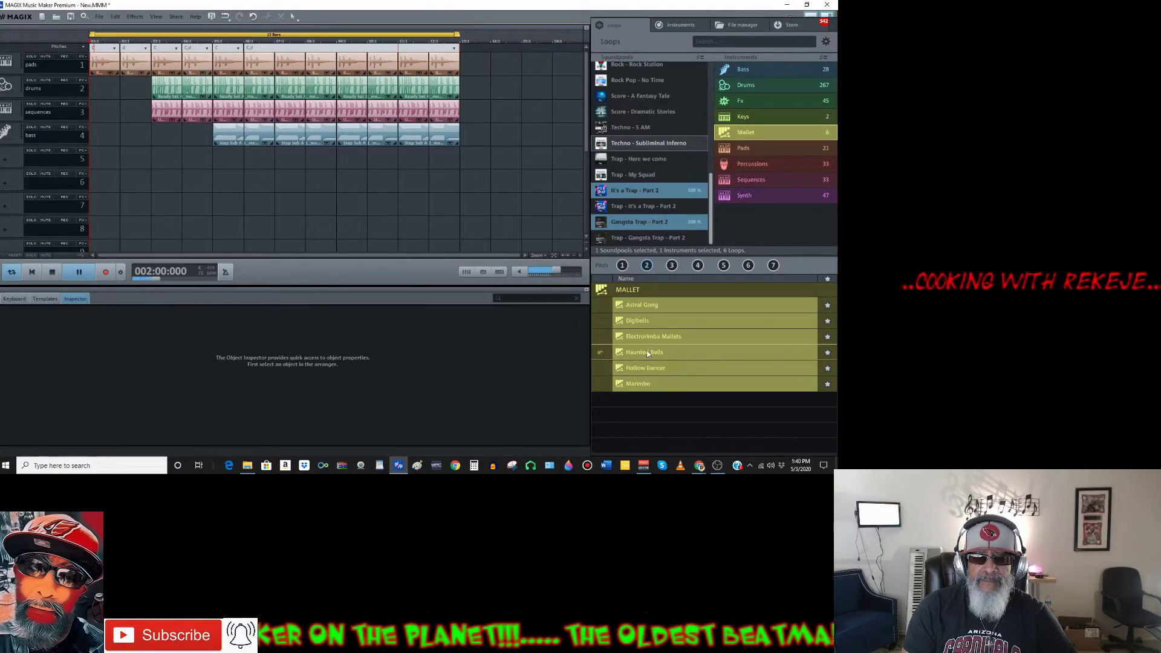
pyautogui.click(646, 369)
pyautogui.click(648, 383)
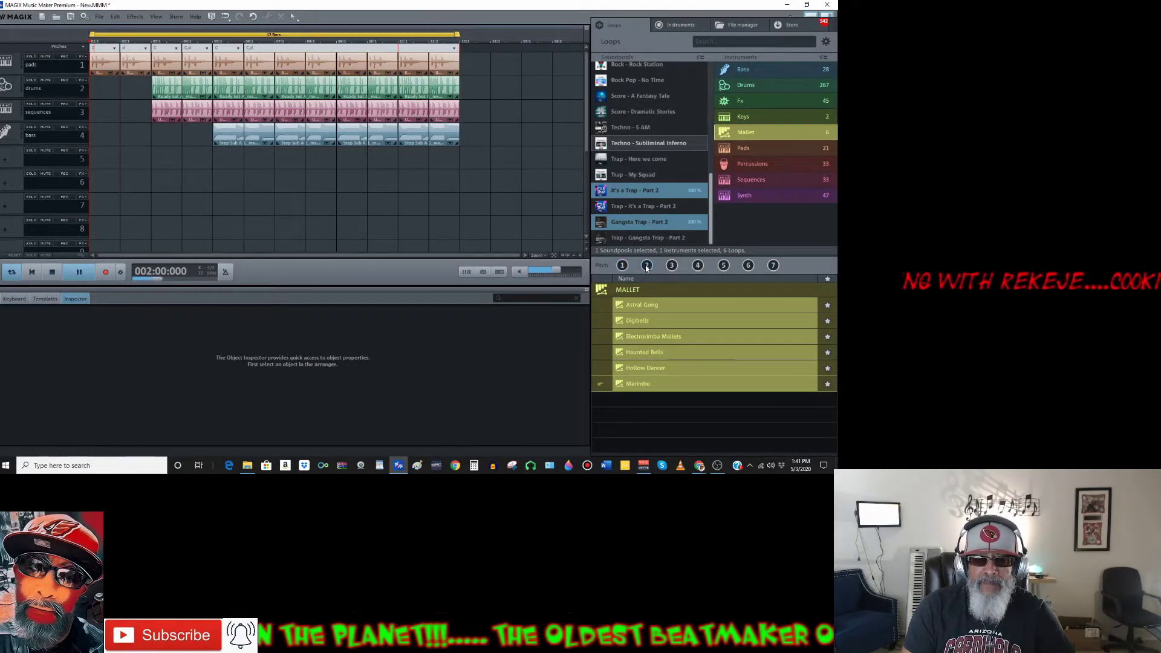
# Preview the Angels Synth and Broken Synth loops from the Techno - Subliminal Inferno synths, and stop playback
pyautogui.click(744, 196)
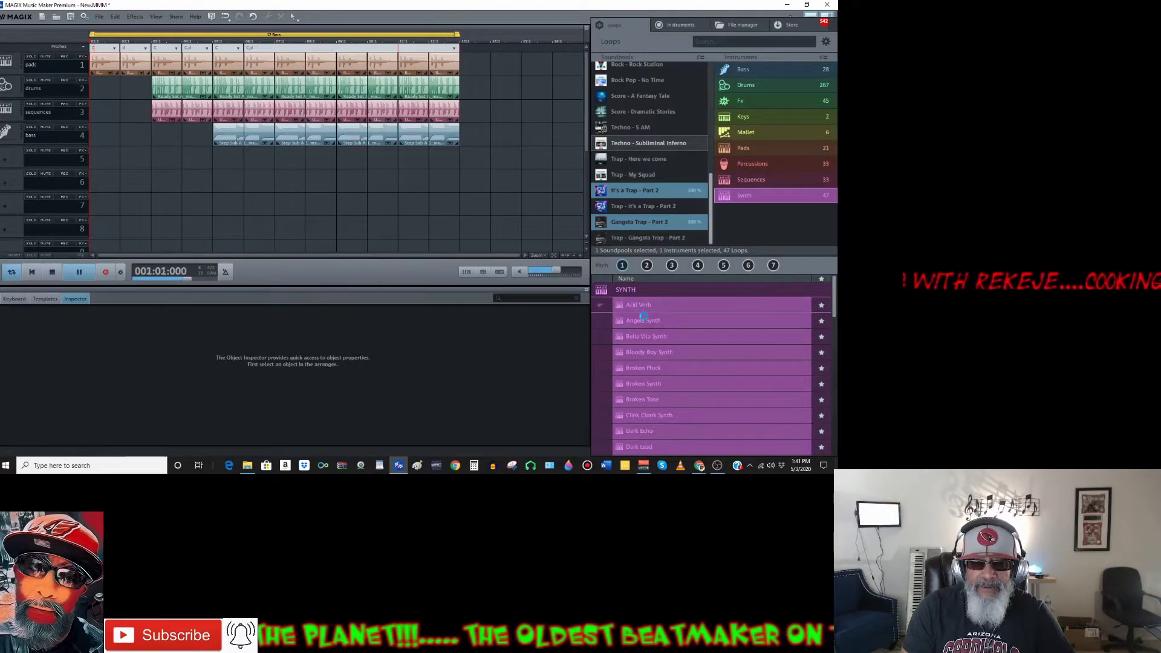
pyautogui.click(647, 327)
pyautogui.scroll(-1, 649, 340)
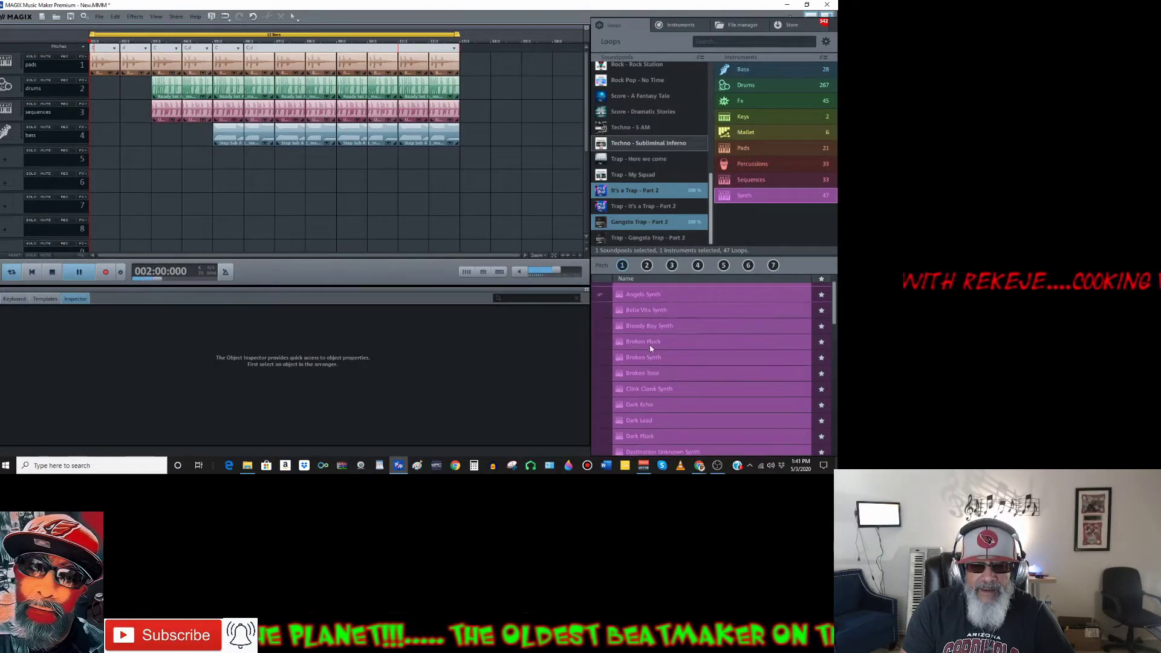
pyautogui.click(648, 359)
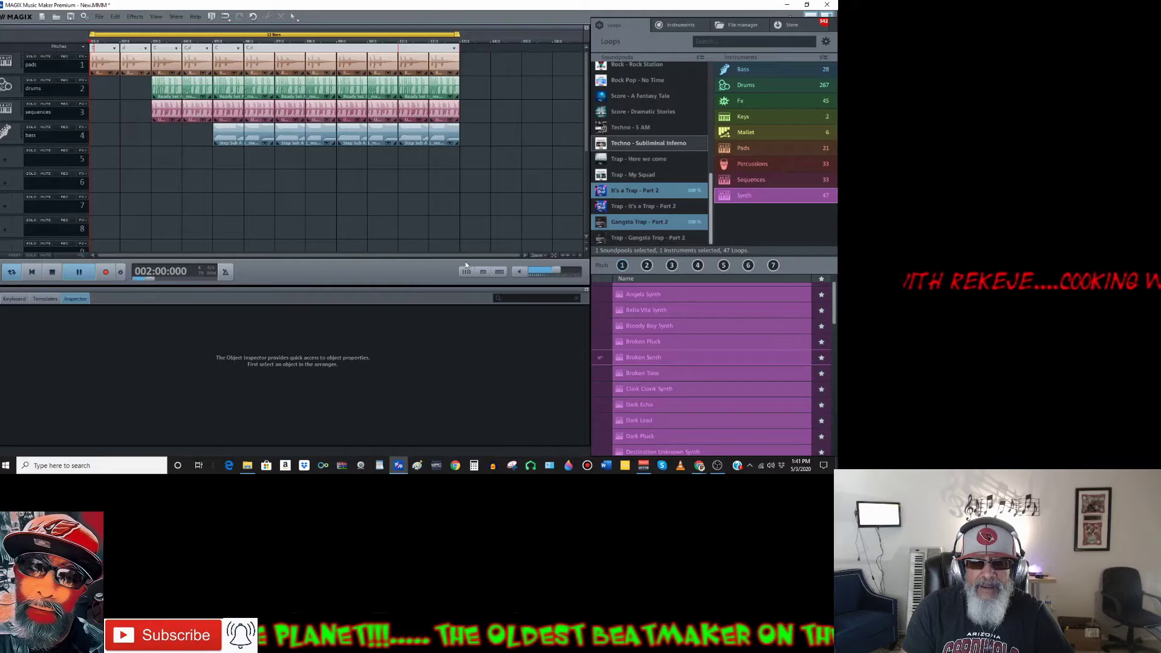
pyautogui.click(52, 272)
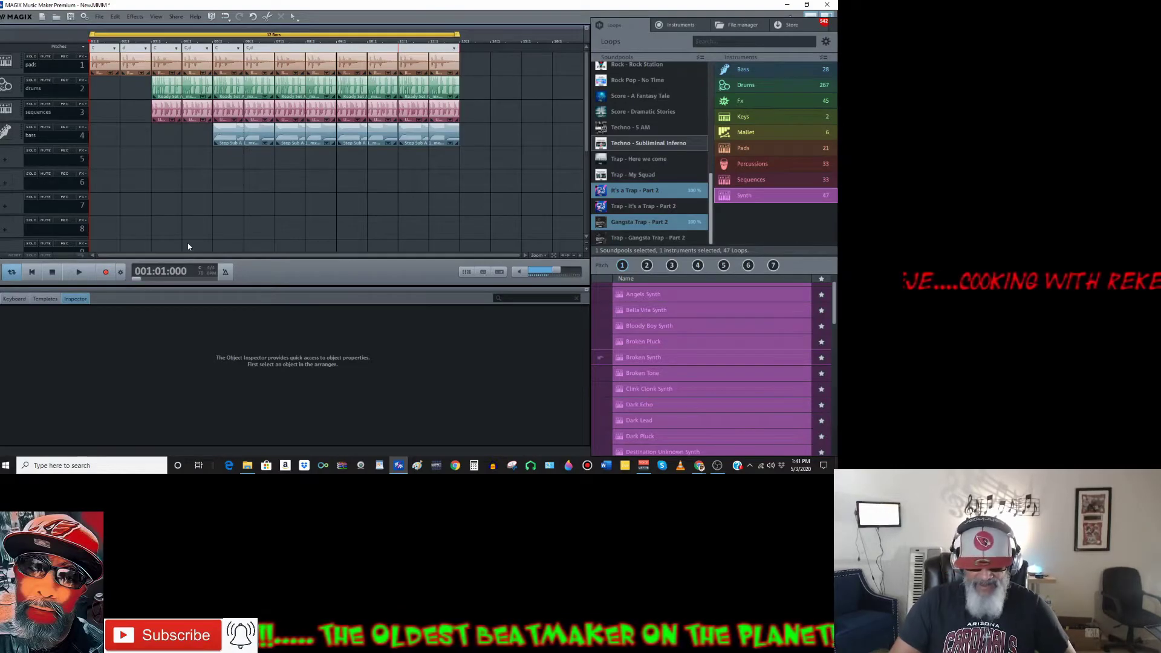
# Arm track 5 for recording and load the Cinematic Synth instrument with the Airy Synth Pad preset on it
pyautogui.click(65, 150)
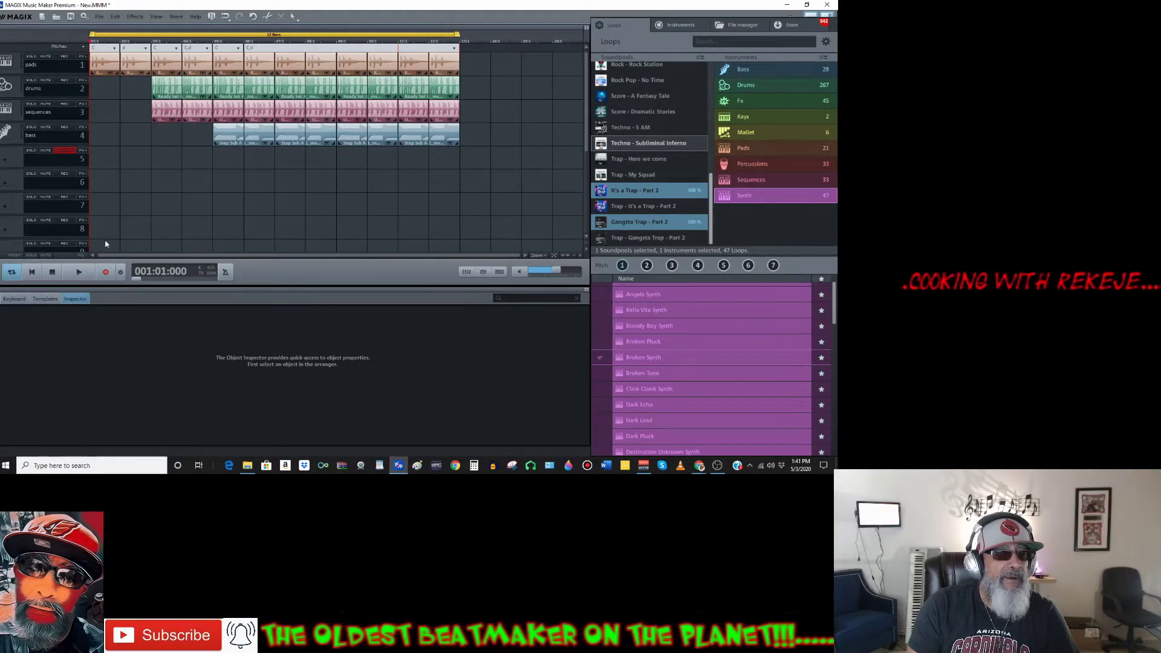
pyautogui.click(9, 162)
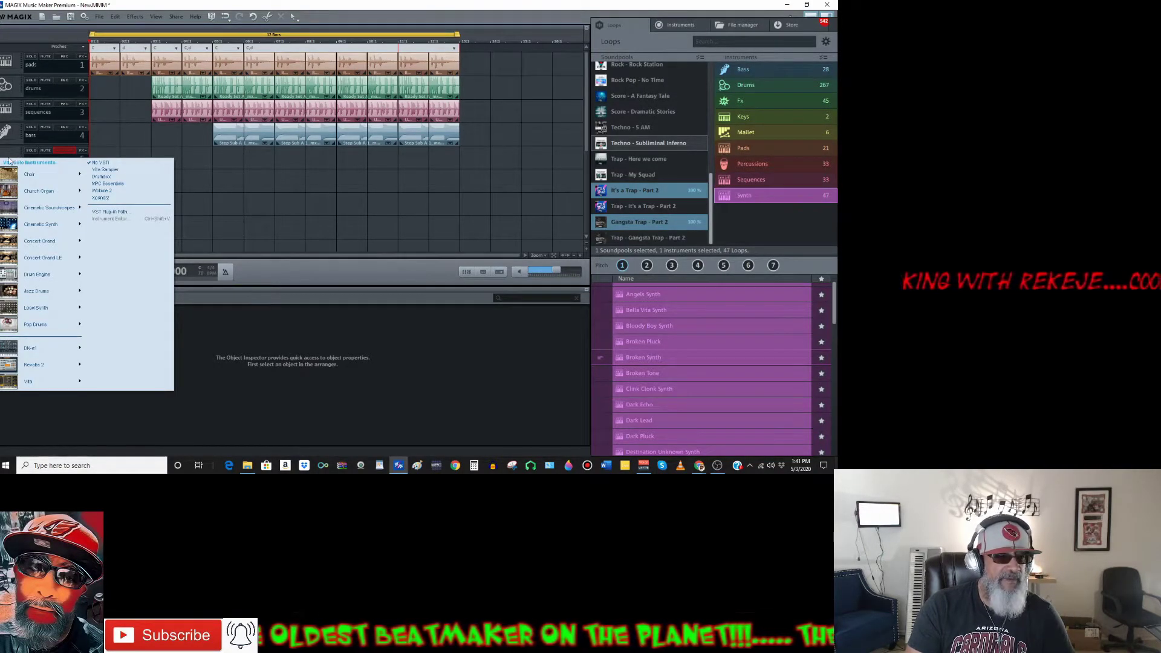
pyautogui.moveTo(47, 191)
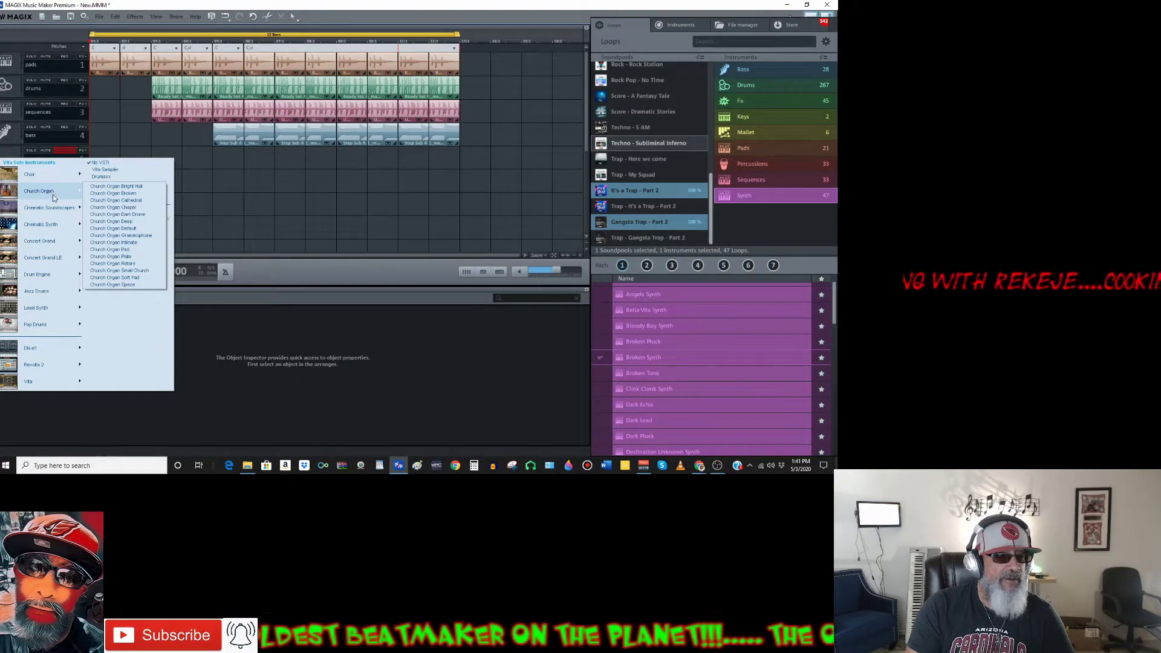
pyautogui.moveTo(59, 242)
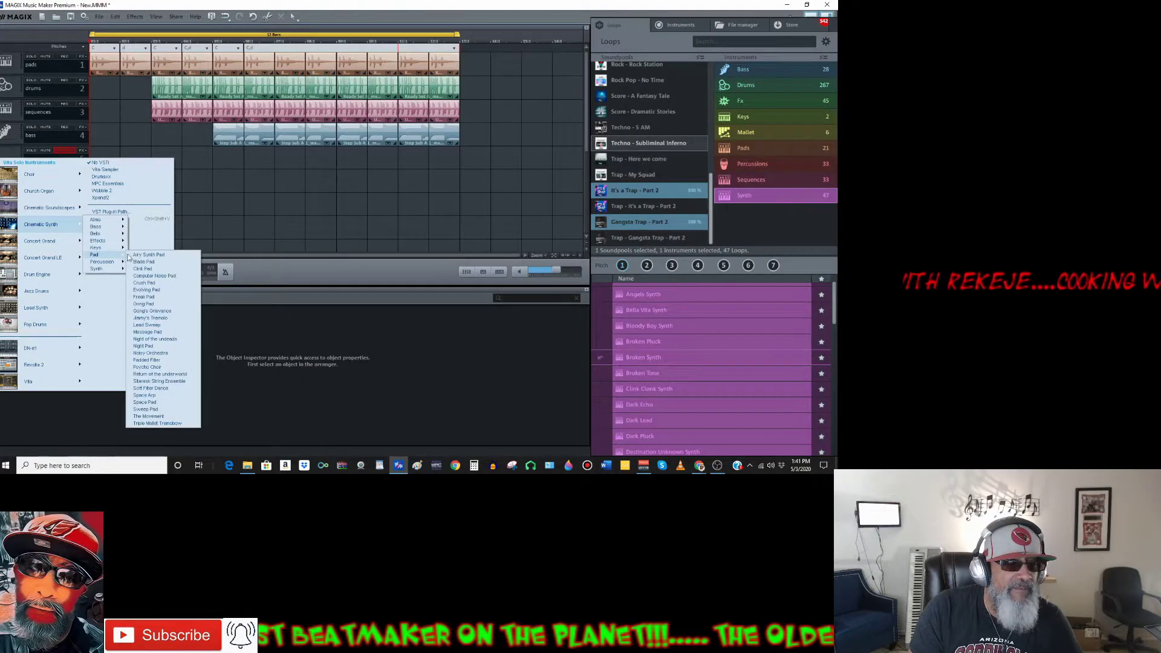
pyautogui.click(151, 254)
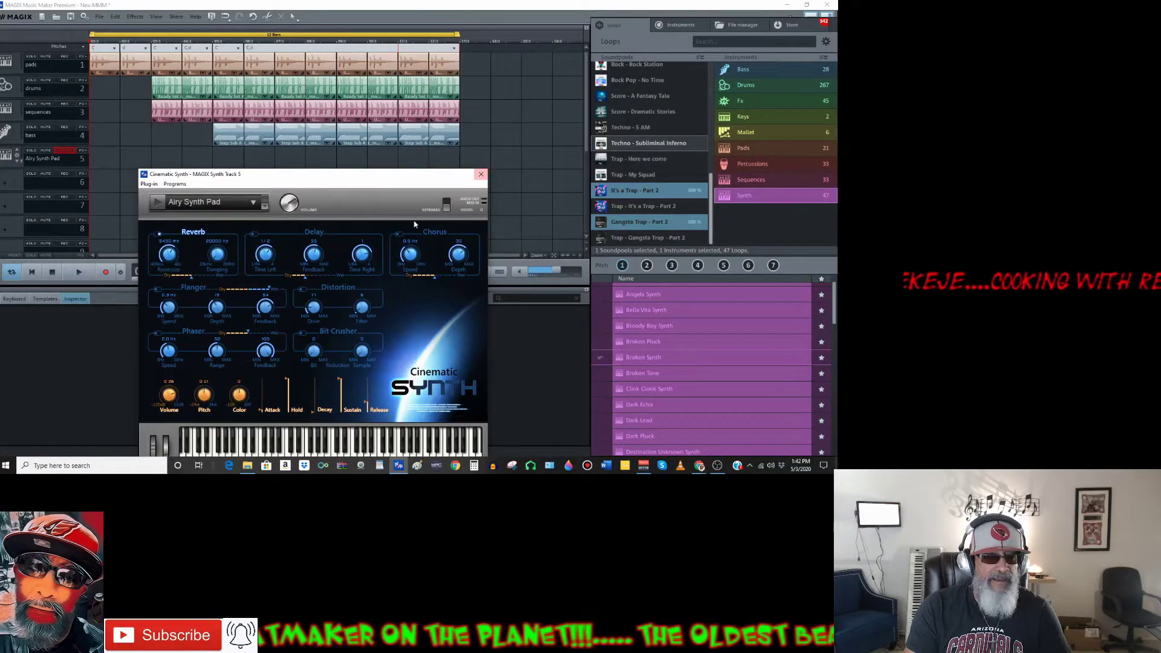
# Adjust the volume of the Airy Synth Pad instrument and close its window
pyautogui.scroll(-3, 290, 205)
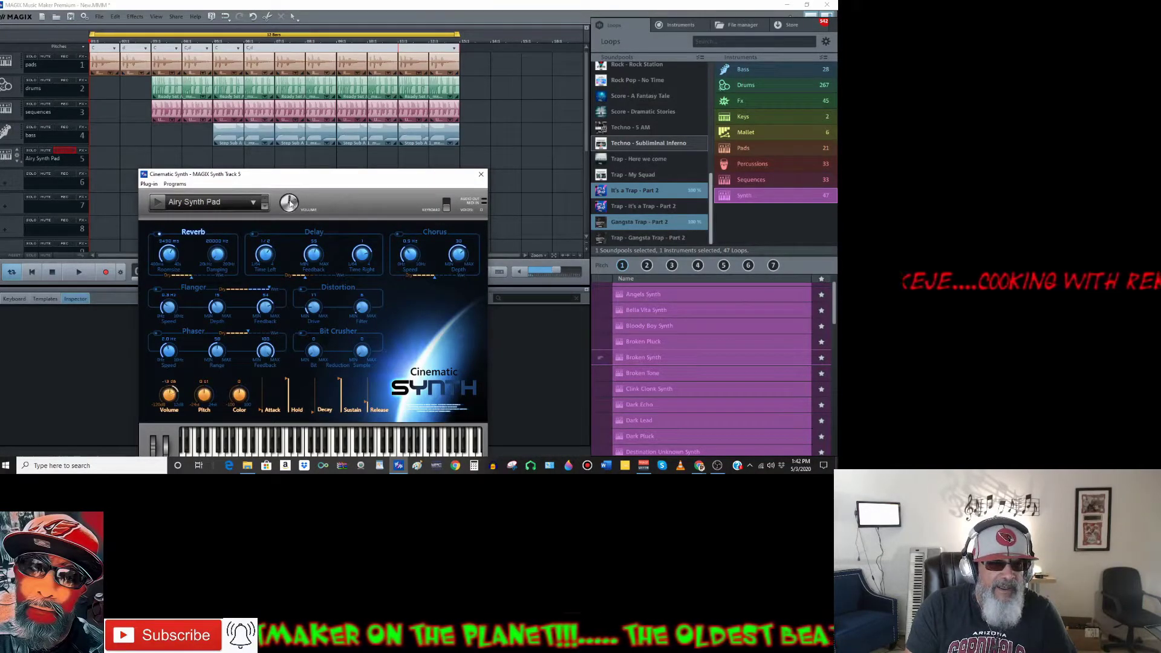
pyautogui.scroll(5, 290, 205)
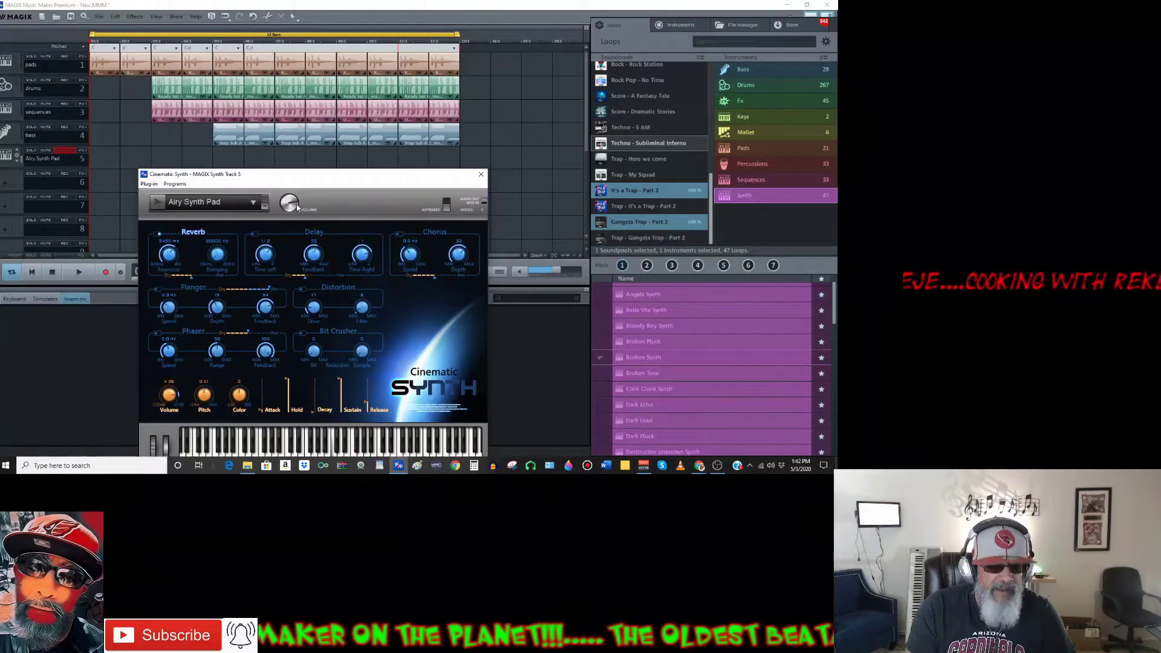
pyautogui.click(481, 174)
# Play the opening bars, and record a short take on track 5 from bar 1 with the Airy Synth Pad
pyautogui.click(79, 272)
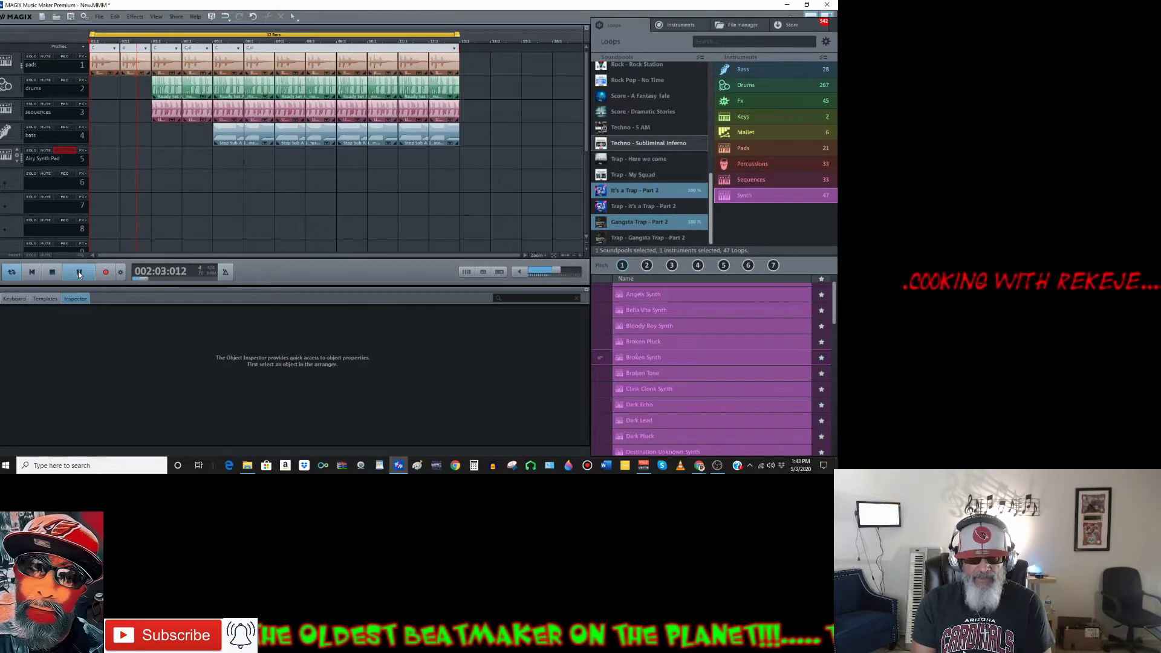
pyautogui.click(52, 273)
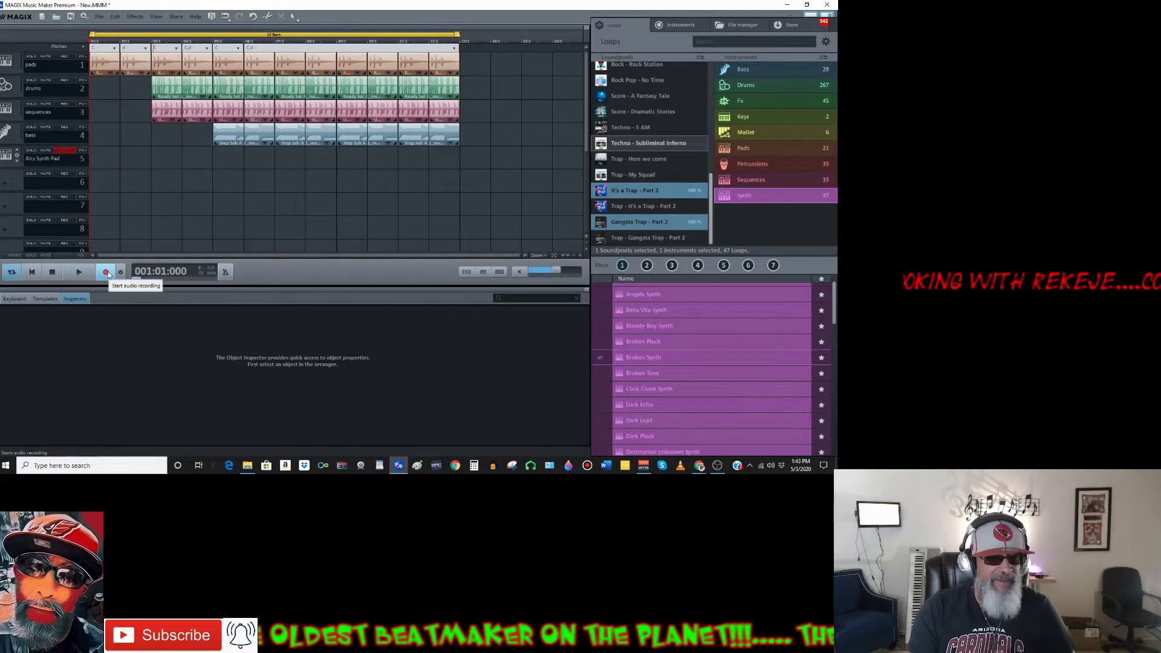
pyautogui.click(106, 272)
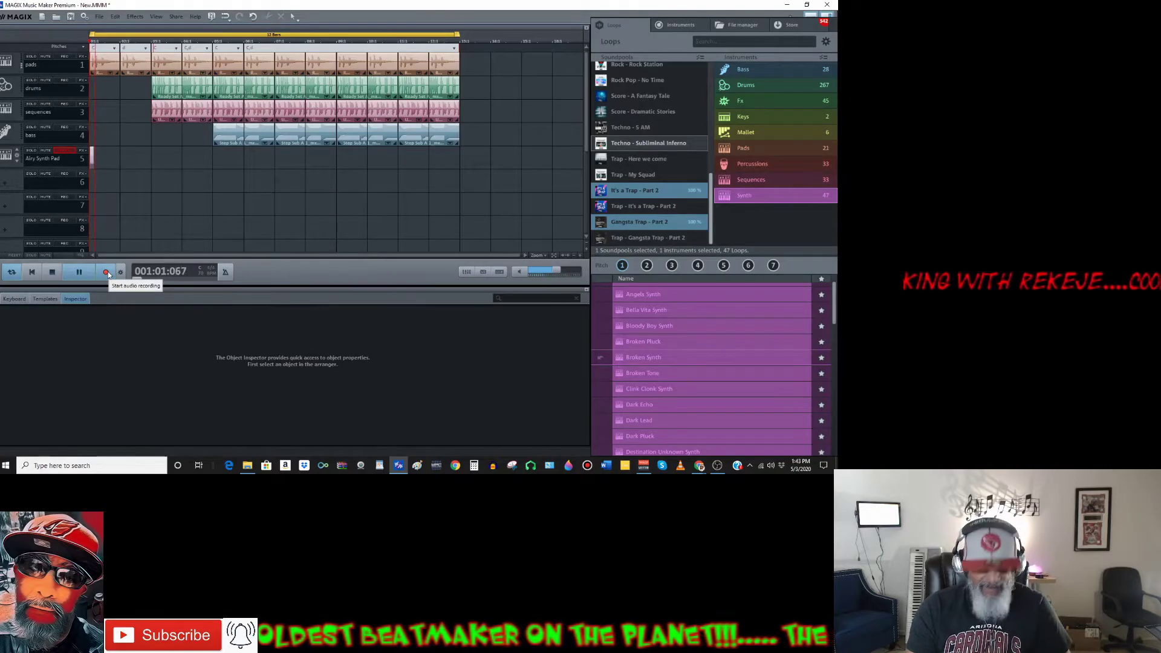
pyautogui.click(52, 273)
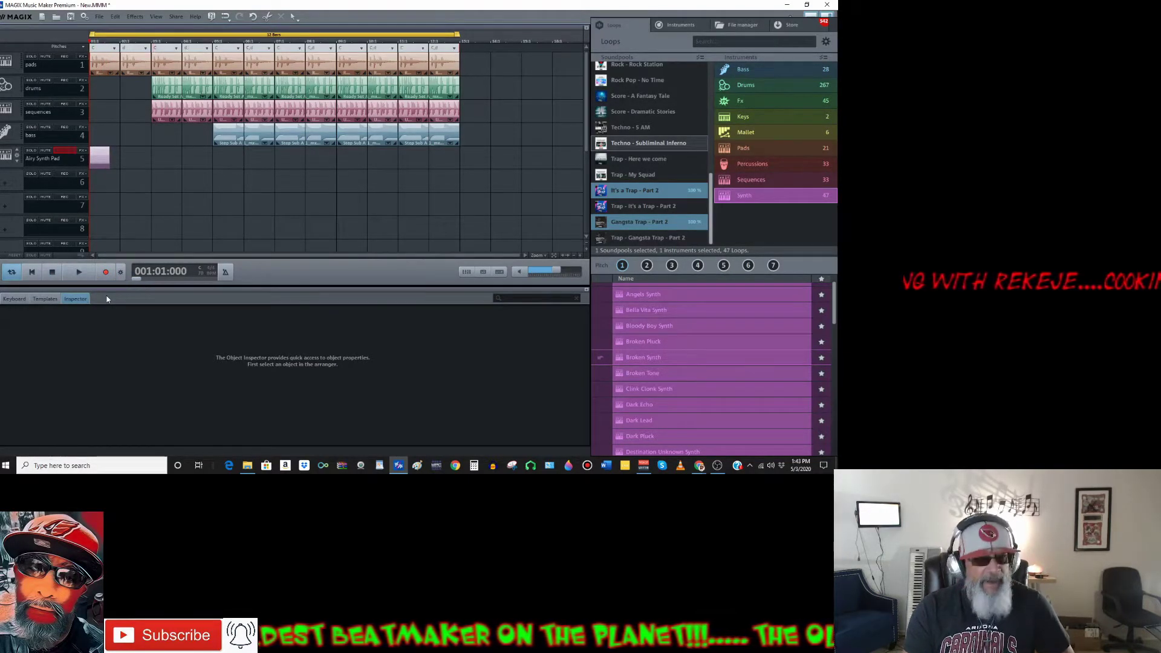
# Undo the short take recorded on track 5 and turn on the metronome
pyautogui.hotkey('ctrl', 'z')
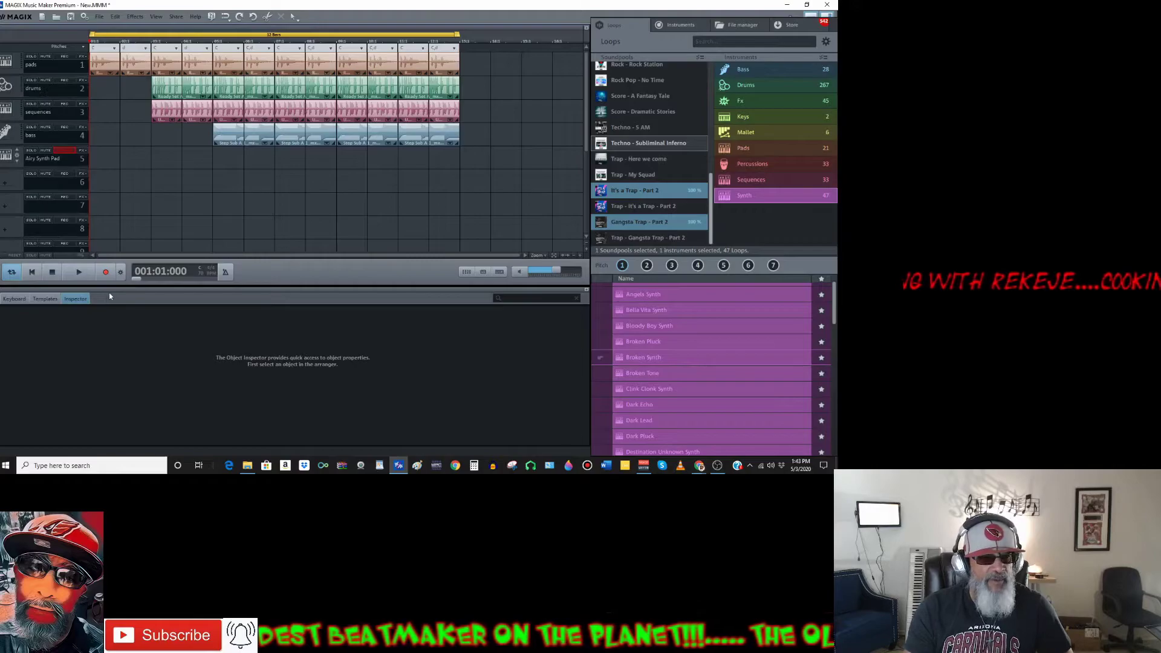
pyautogui.click(225, 272)
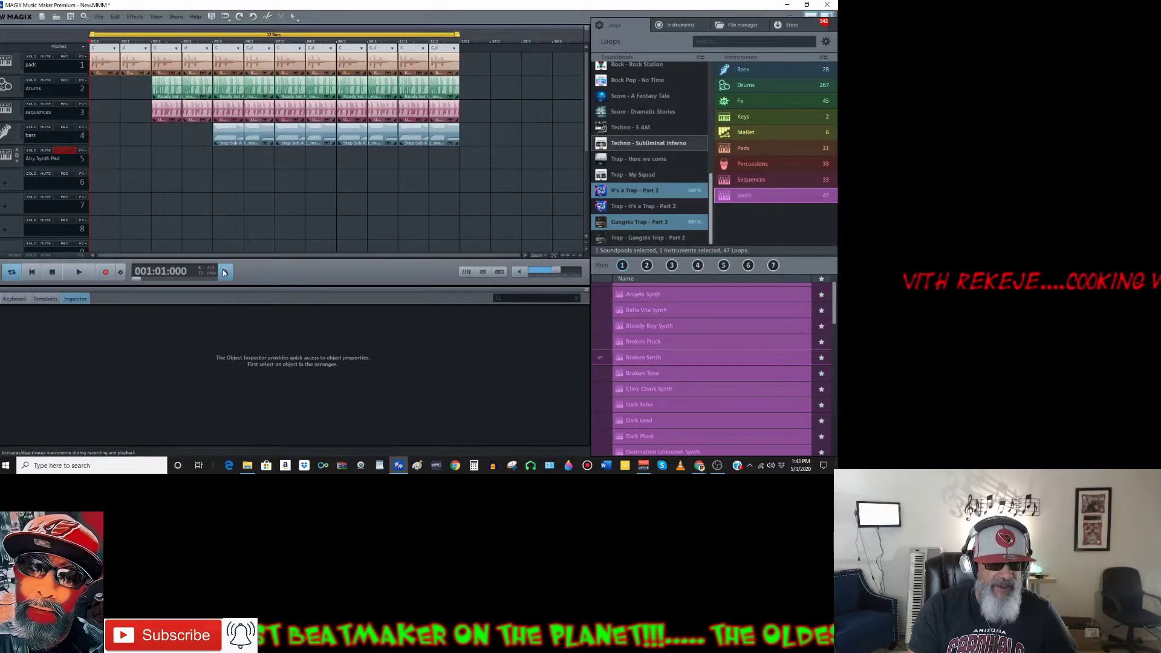
# Record two new takes of the Airy Synth Pad on track 5 from bar 1, and discard both
pyautogui.click(106, 273)
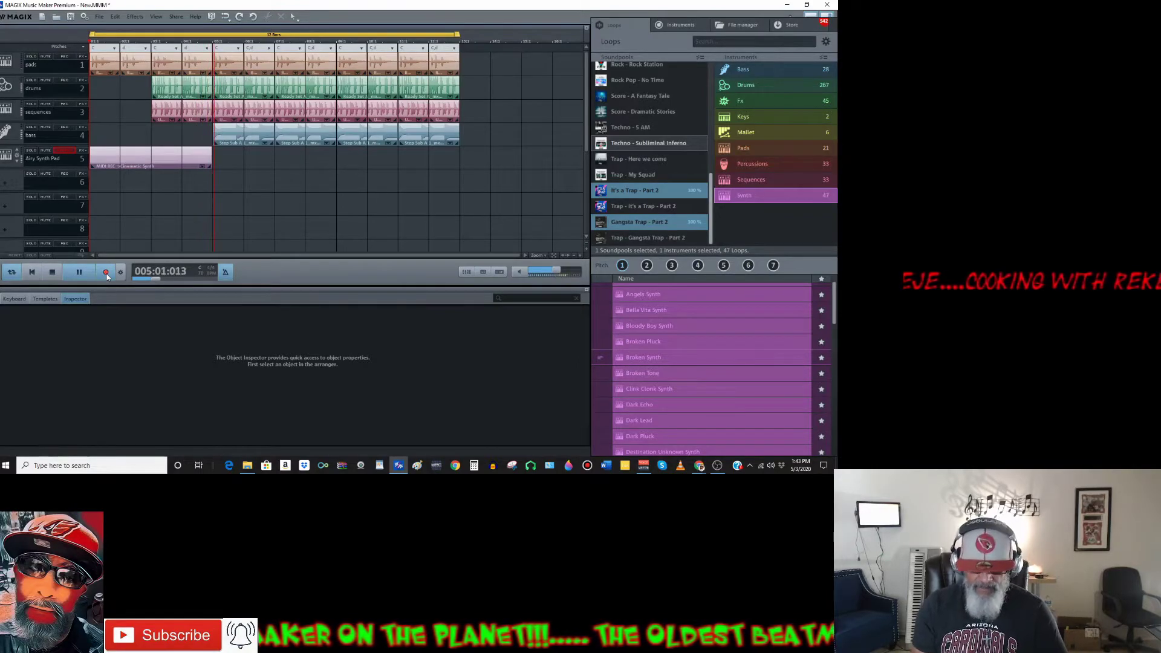
pyautogui.hotkey('alt', 'f')
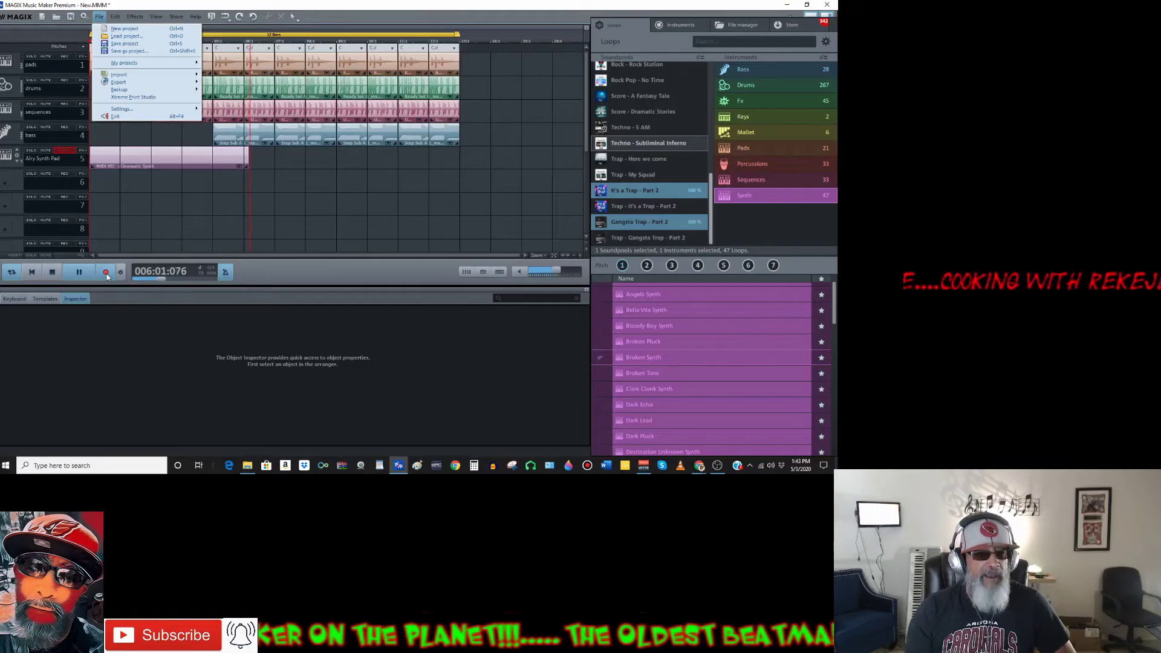
pyautogui.click(51, 272)
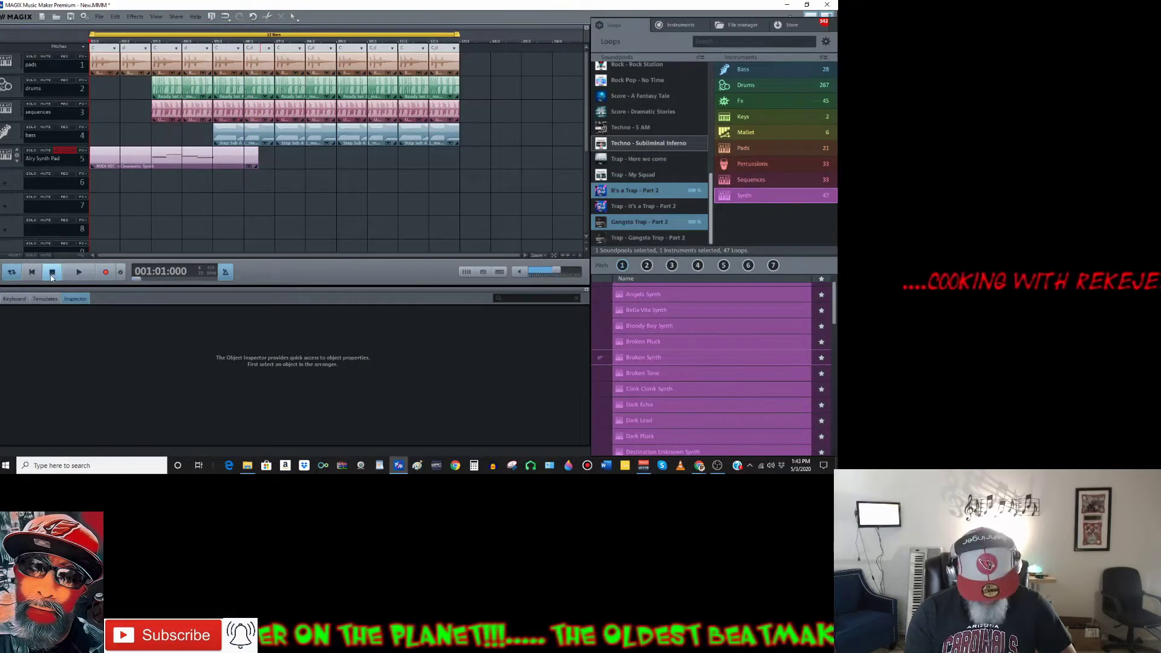
pyautogui.hotkey('ctrl', 'z')
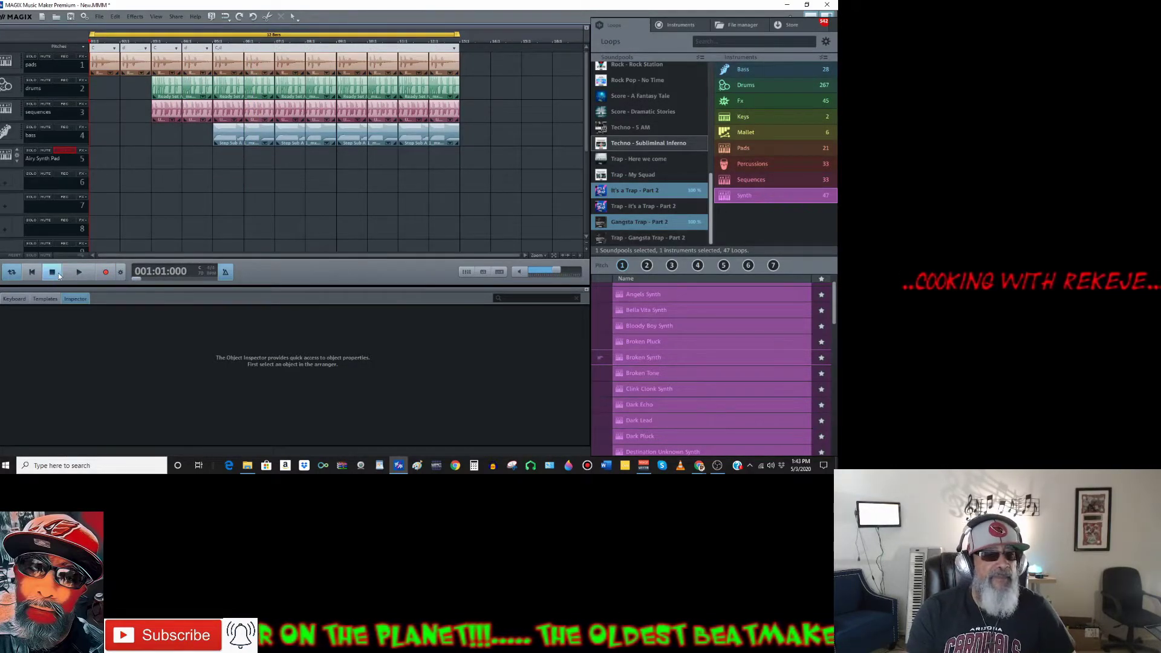
pyautogui.click(105, 272)
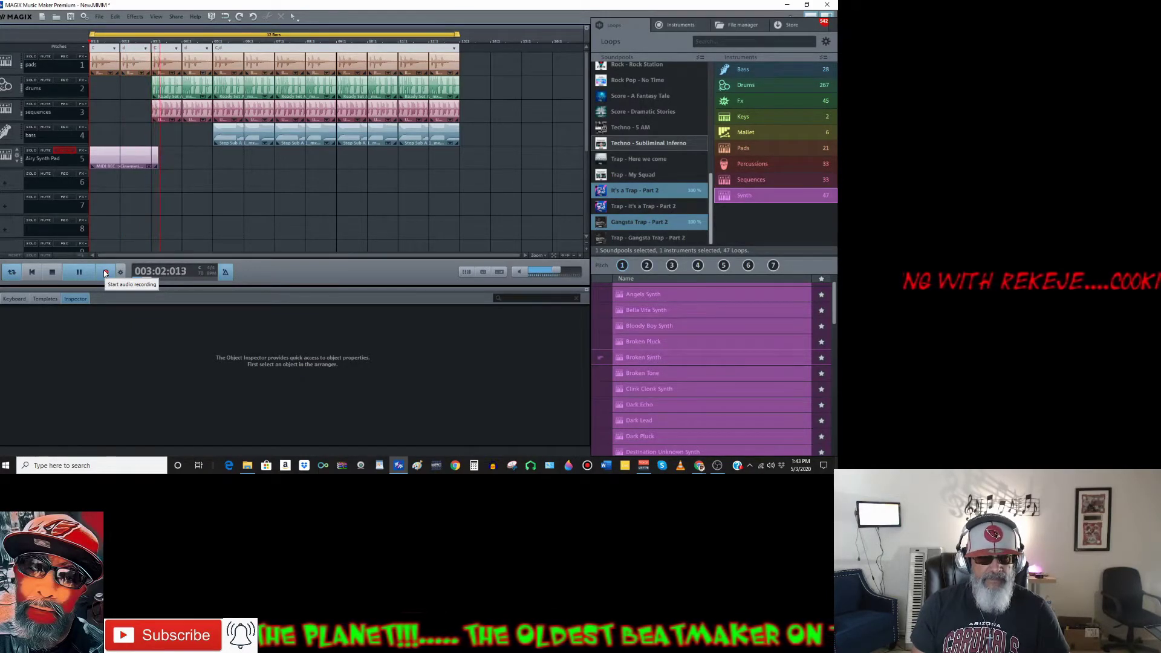
pyautogui.click(105, 273)
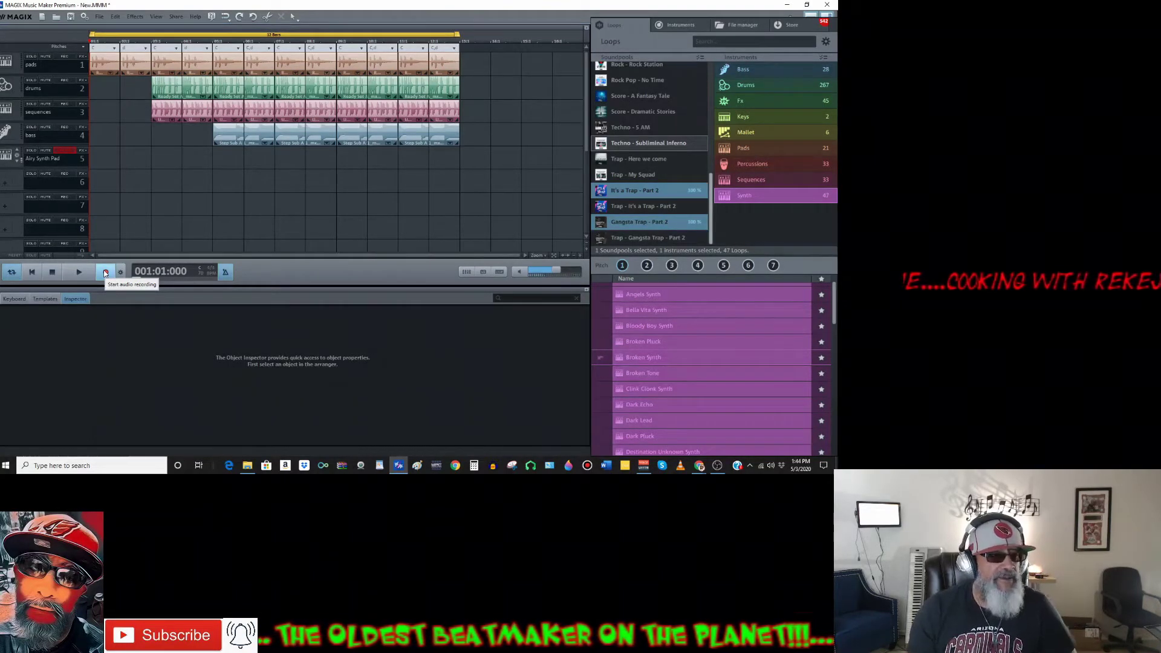
# Try the Blade Pad and Clink Pad presets in track 5's Cinematic Synth, settle on Evolving Pad, and close the instrument window
pyautogui.click(16, 157)
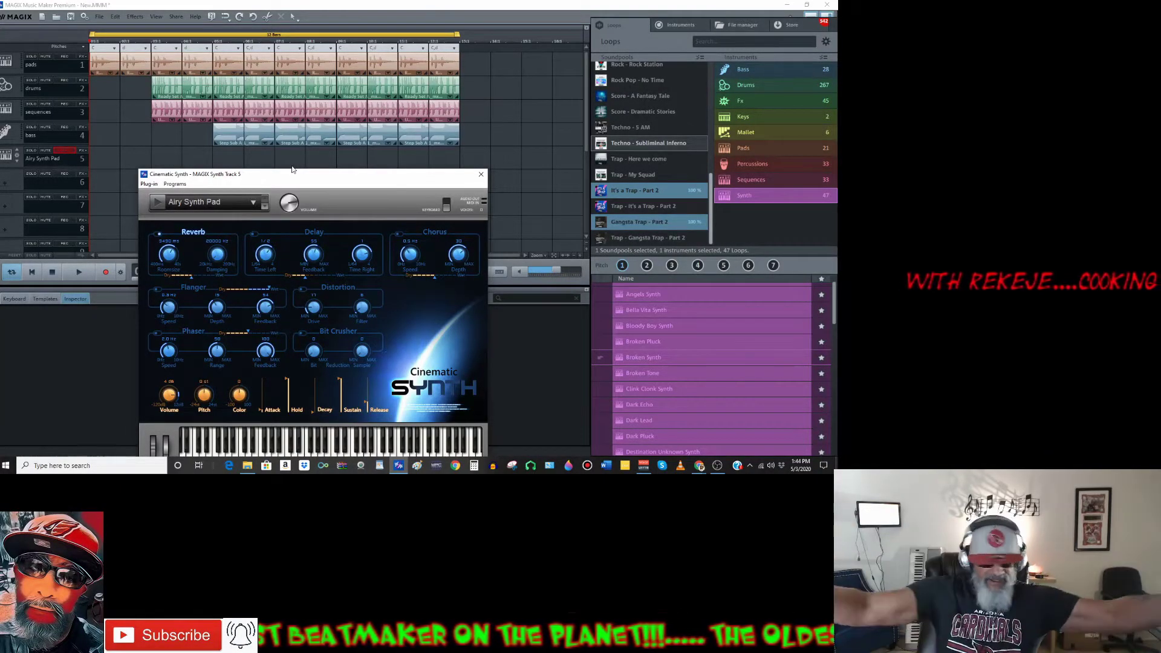
pyautogui.click(265, 206)
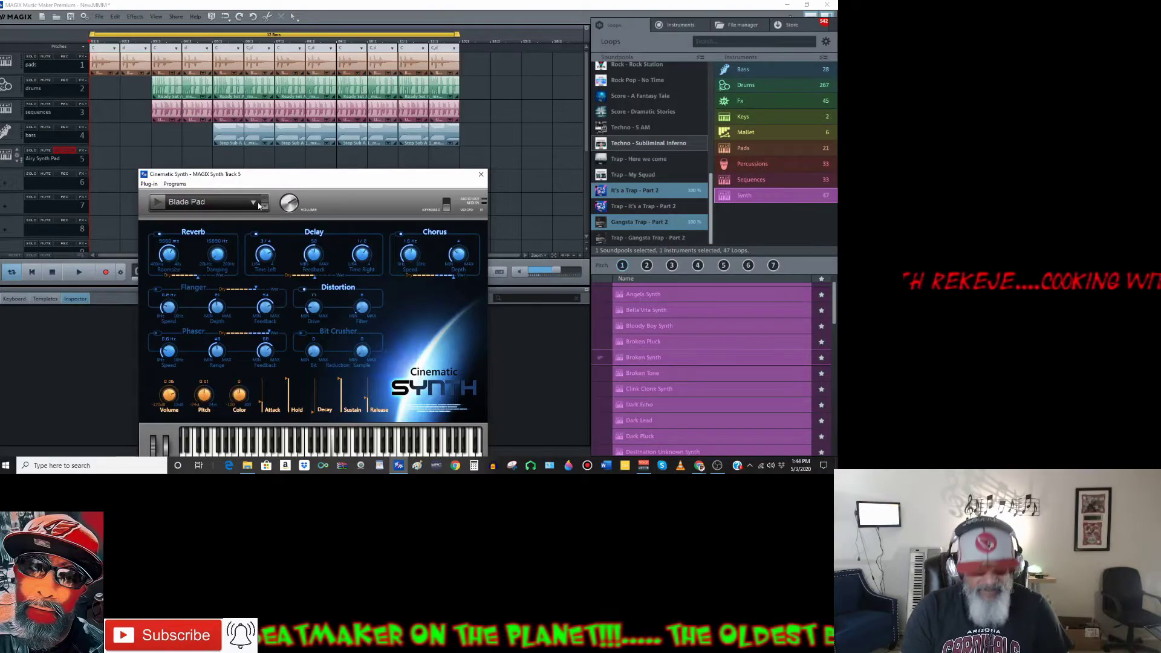
pyautogui.click(265, 207)
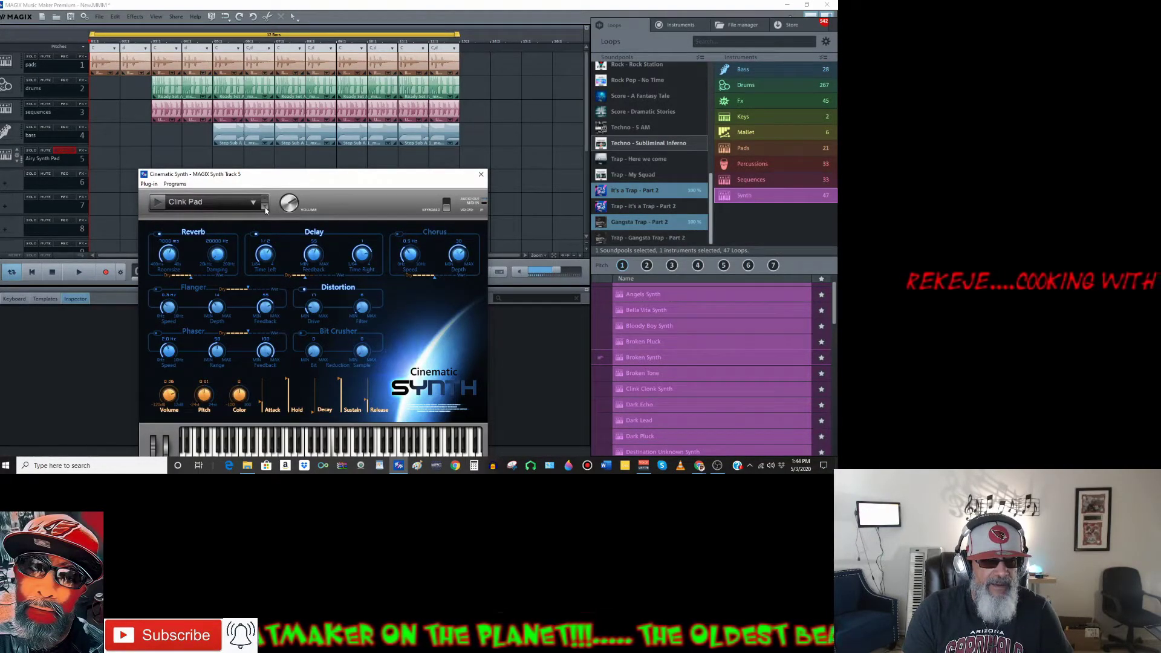
pyautogui.click(265, 207)
pyautogui.click(265, 207)
pyautogui.click(264, 207)
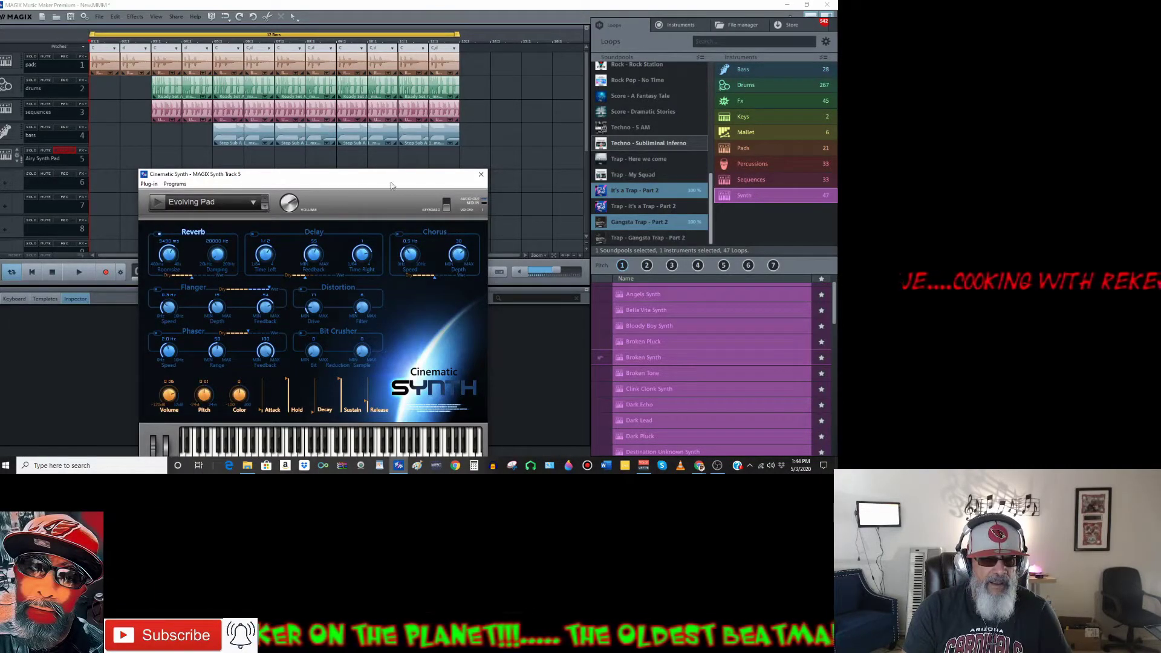
pyautogui.click(479, 176)
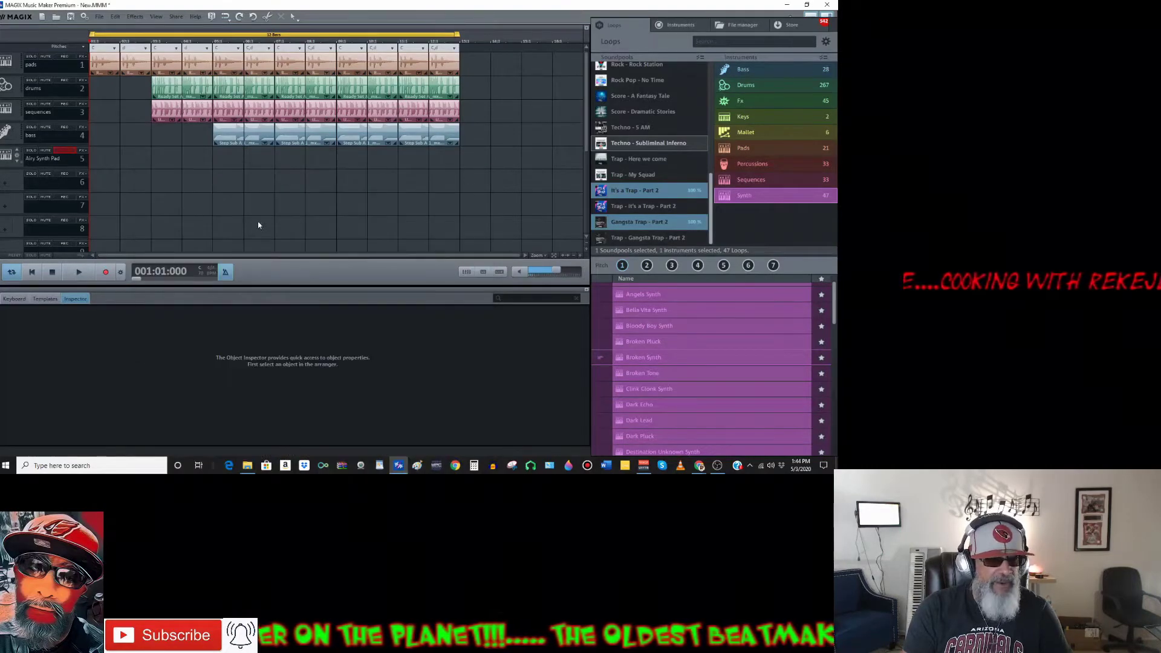
# Record a take with the Evolving Pad on track 5 from bar 1 to about bar 10, and undo it
pyautogui.click(105, 273)
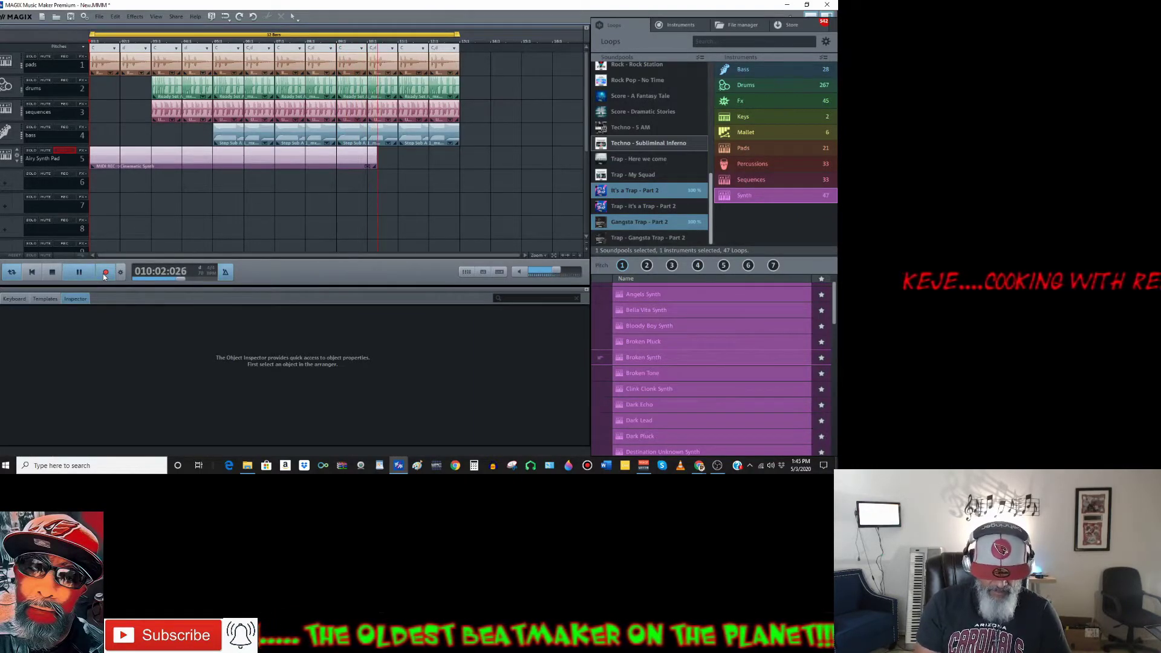
pyautogui.press('space')
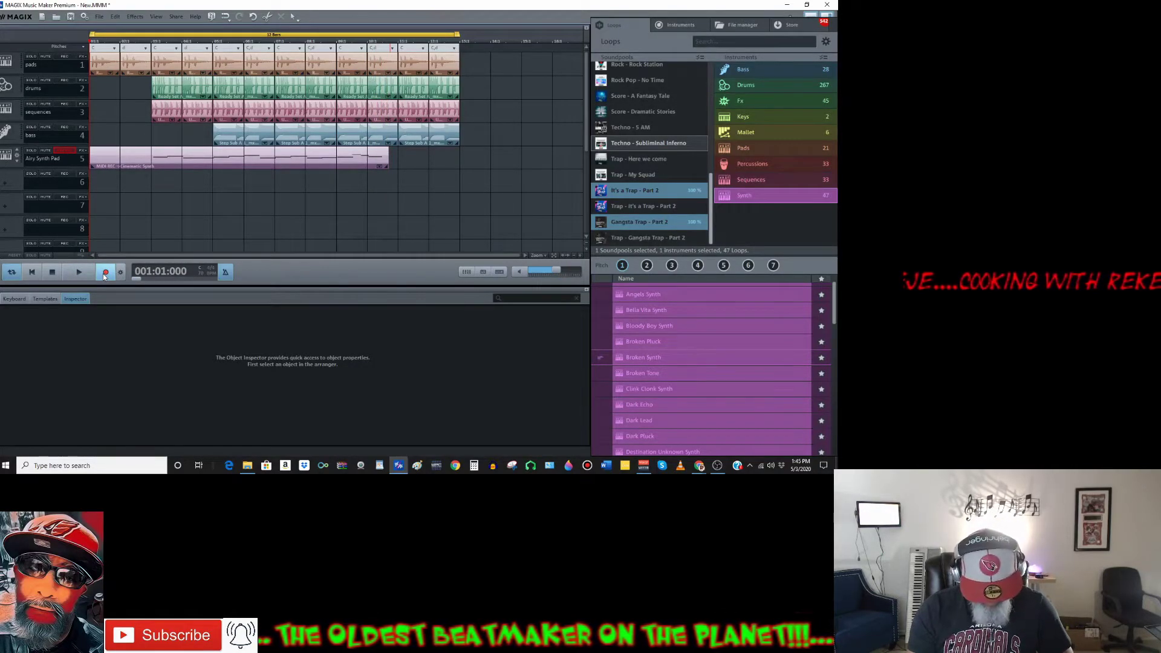
pyautogui.hotkey('ctrl', 'z')
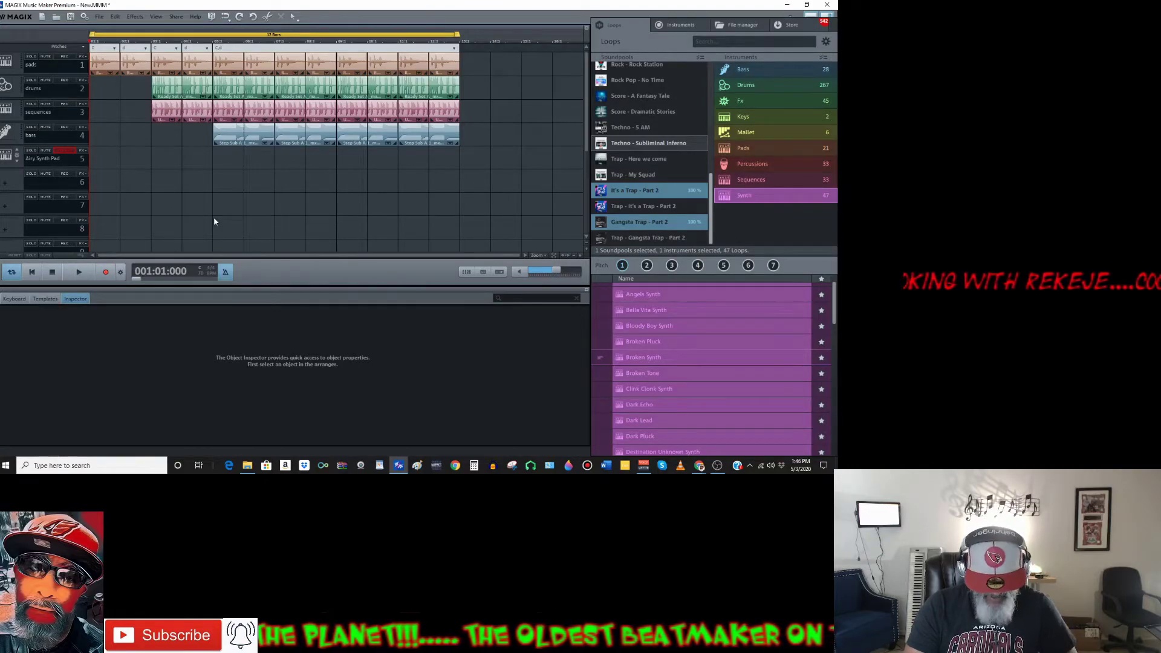
# Try the Bell and Sweep and Ghost Bells presets from the Bells category in track 5's Cinematic Synth
pyautogui.click(17, 158)
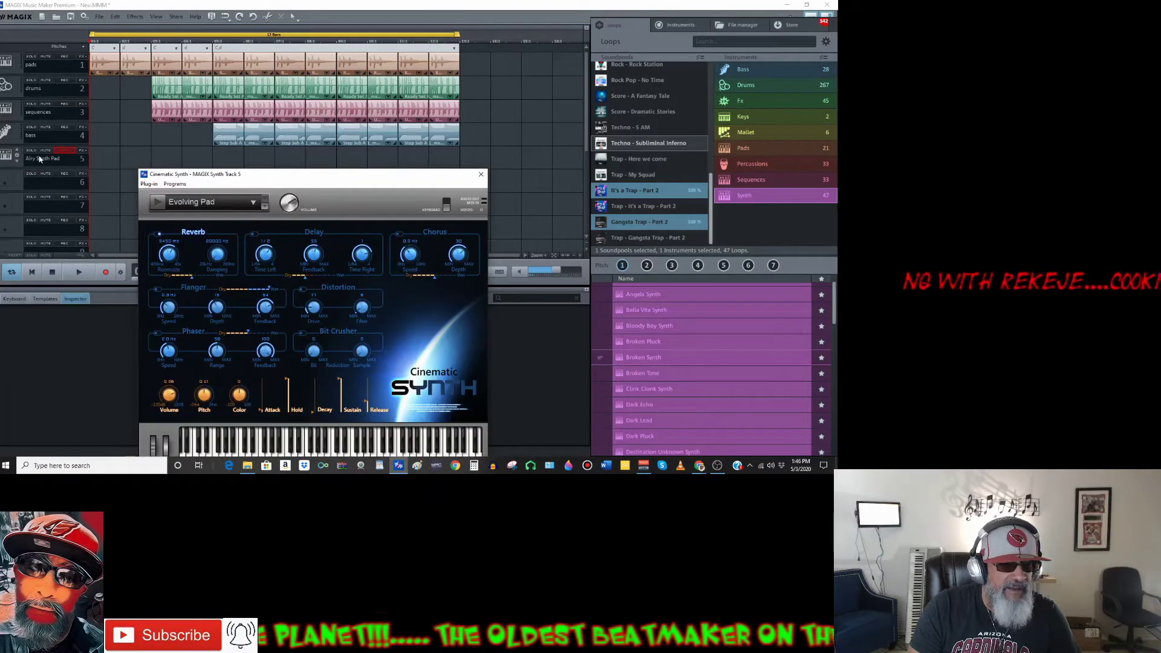
pyautogui.click(243, 207)
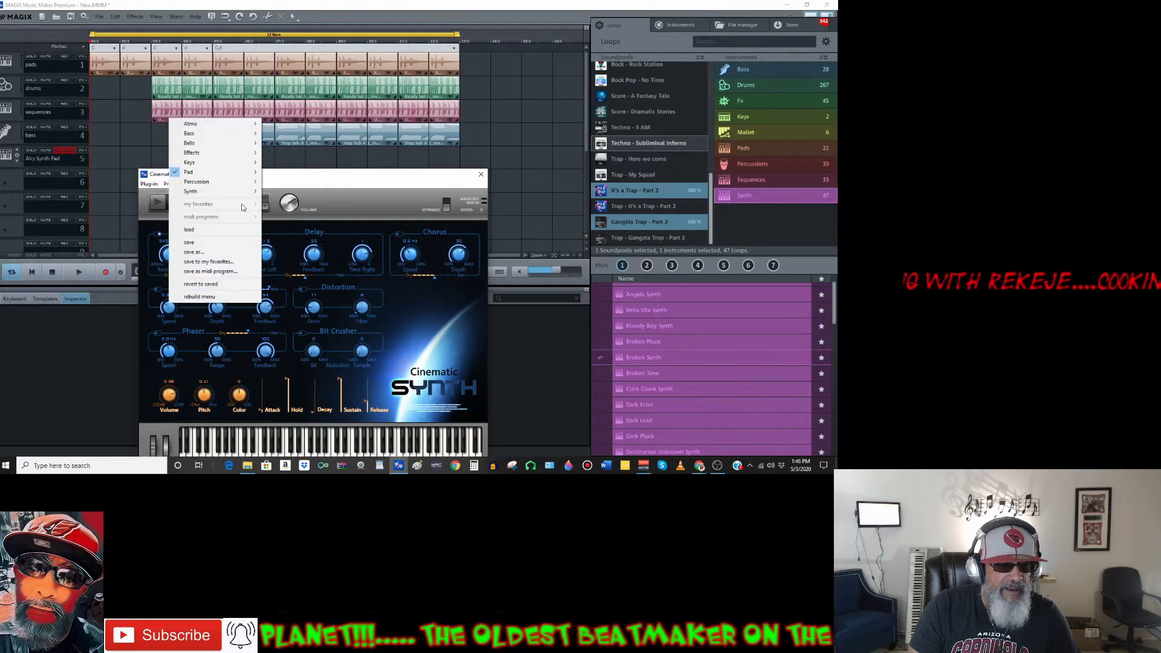
pyautogui.click(236, 202)
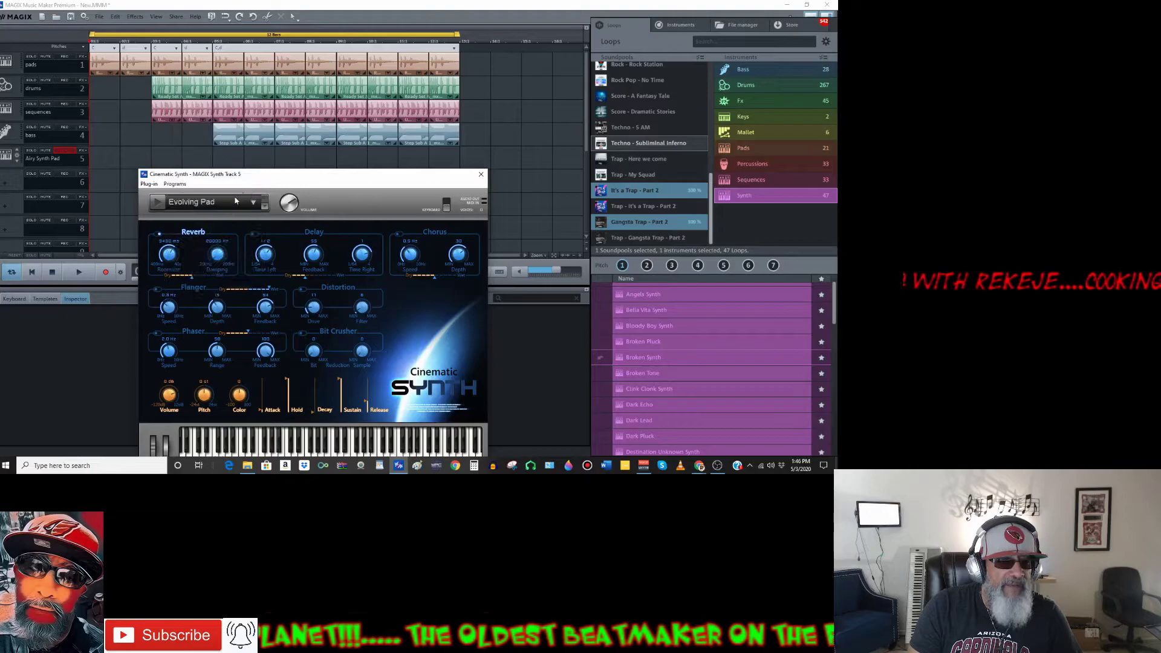
pyautogui.click(215, 206)
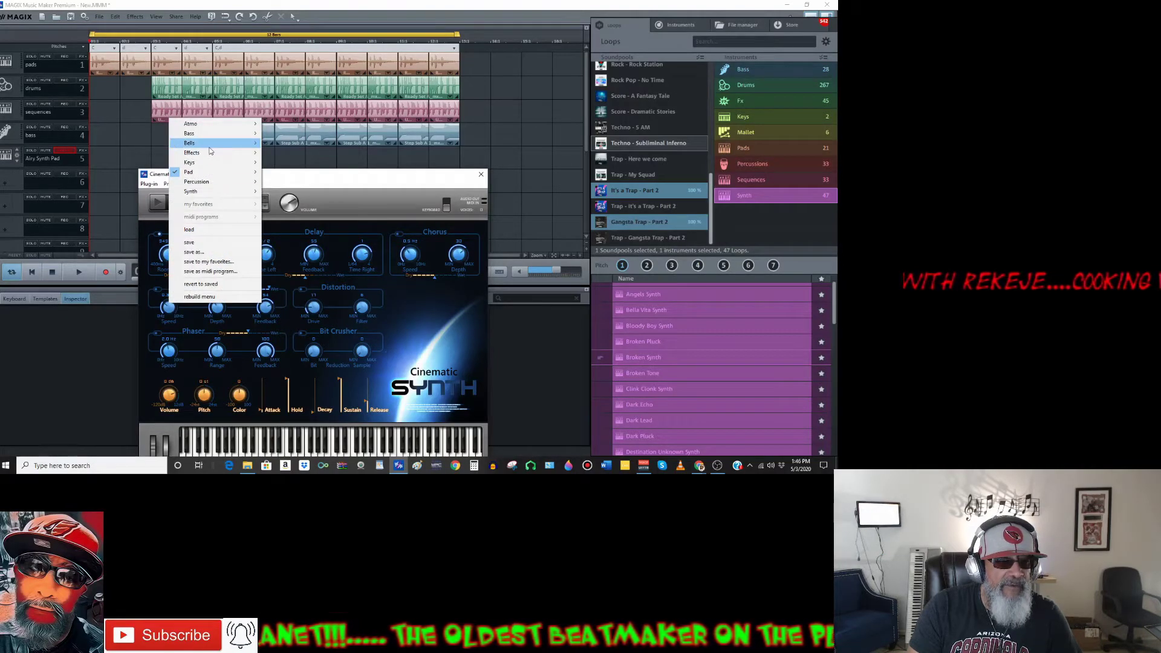
pyautogui.moveTo(212, 144)
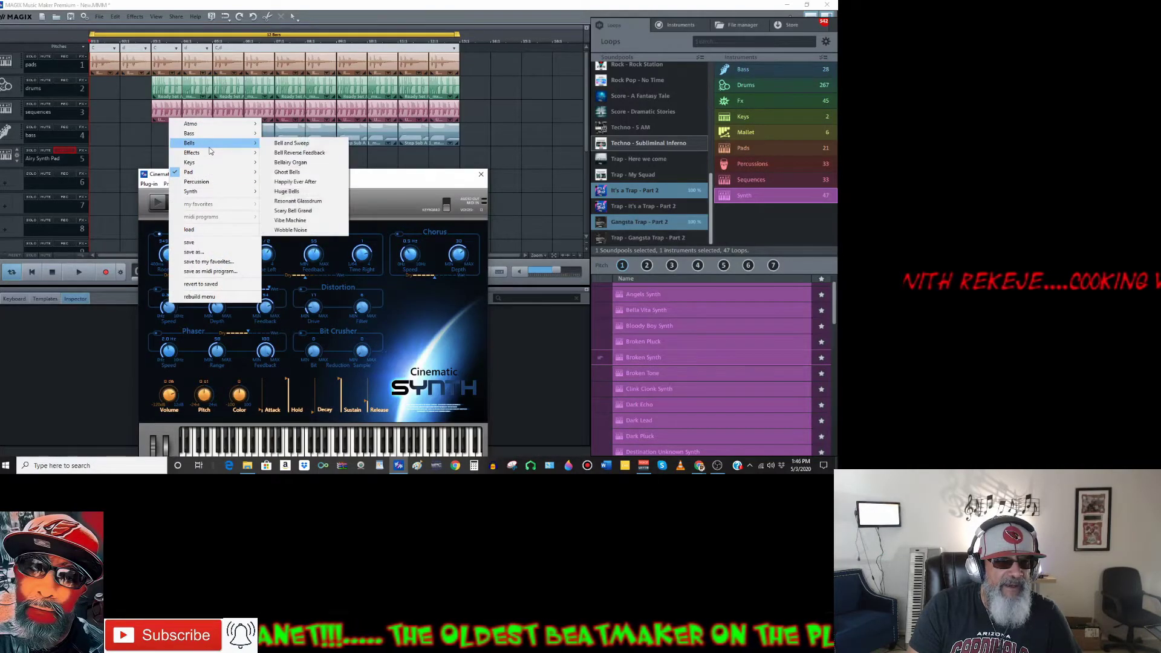
pyautogui.click(297, 145)
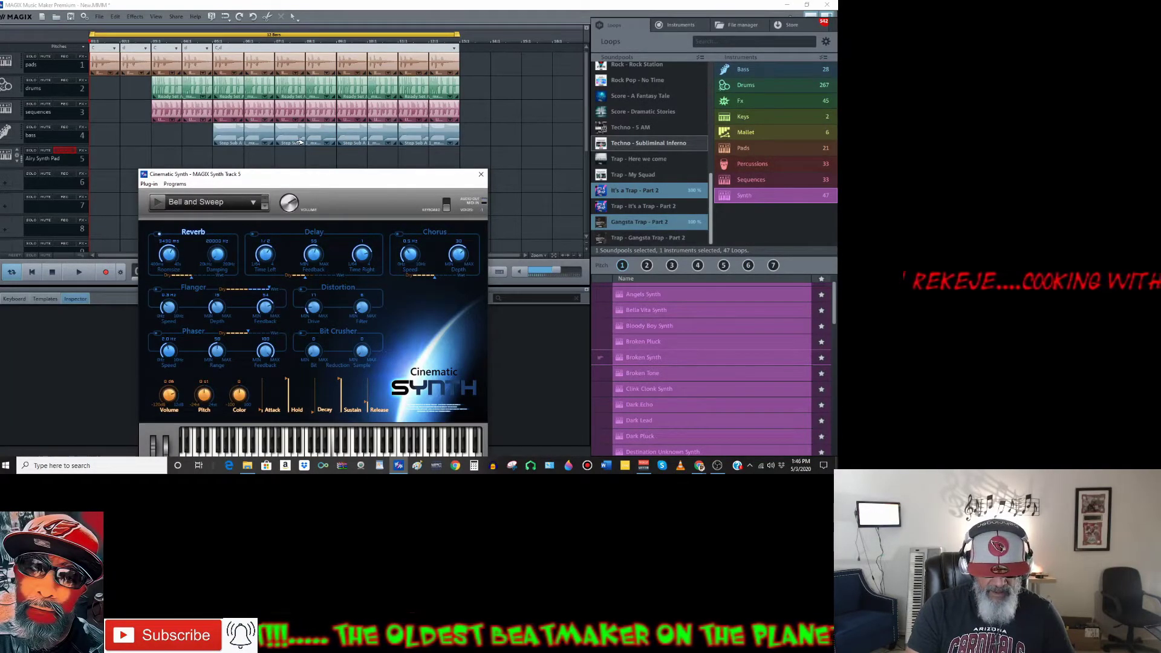
pyautogui.click(264, 208)
pyautogui.click(264, 207)
pyautogui.click(264, 208)
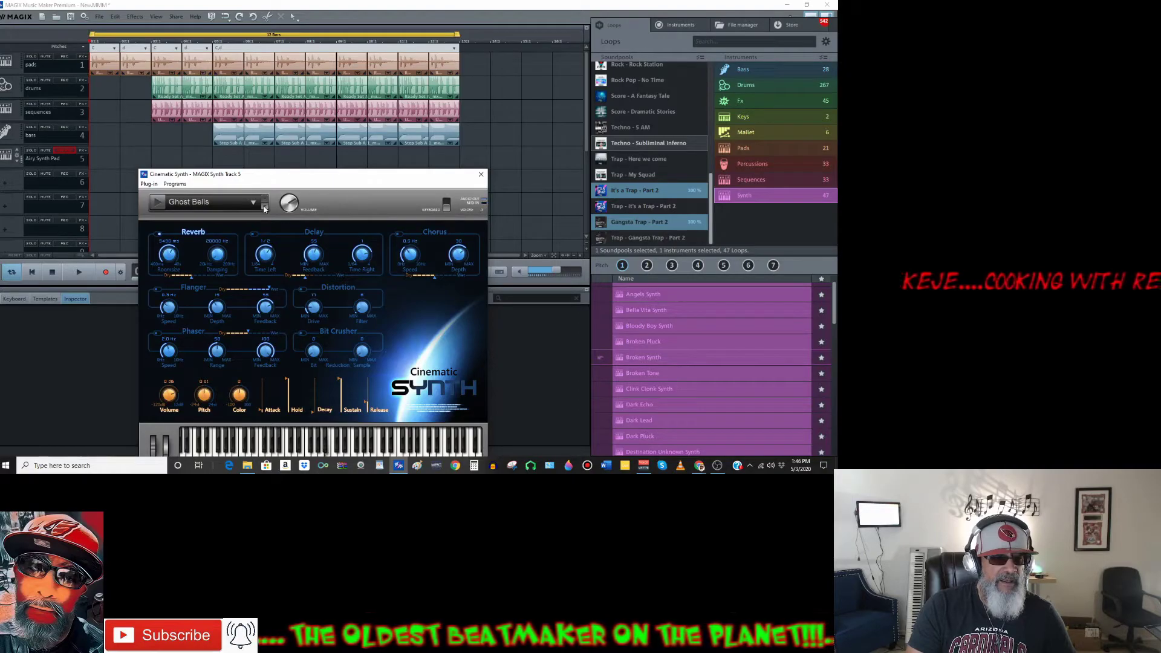
# Load the Dark Flutes preset from the Synth category into track 5's Cinematic Synth, and close the instrument window
pyautogui.click(191, 203)
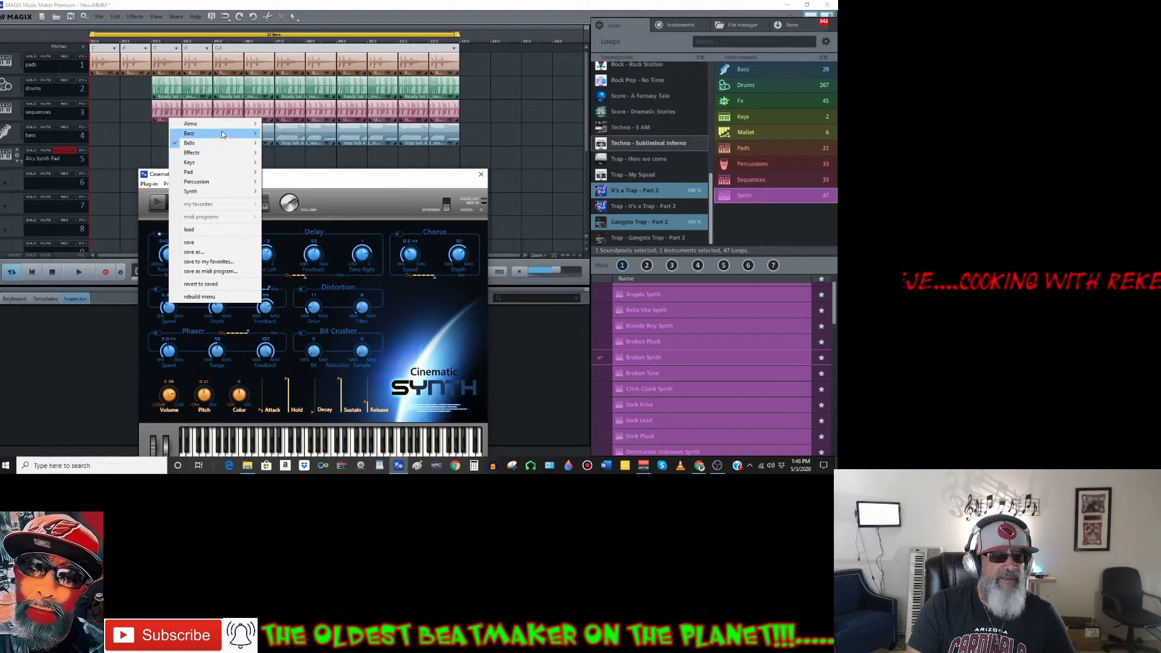
pyautogui.moveTo(228, 127)
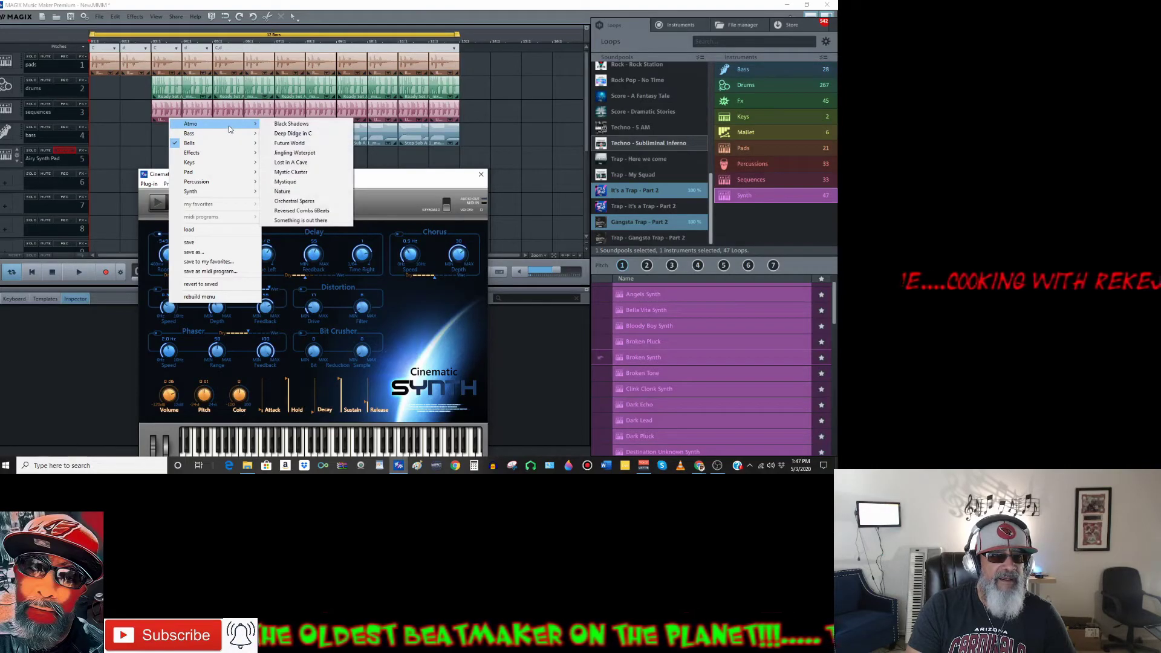
pyautogui.moveTo(242, 191)
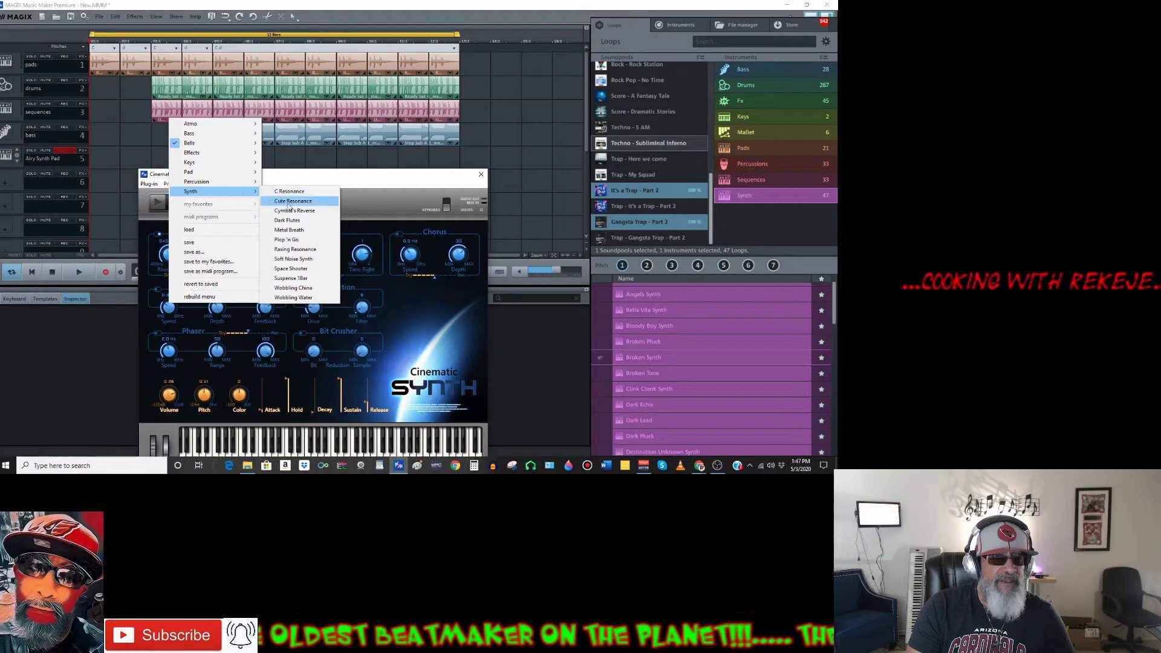
pyautogui.click(292, 221)
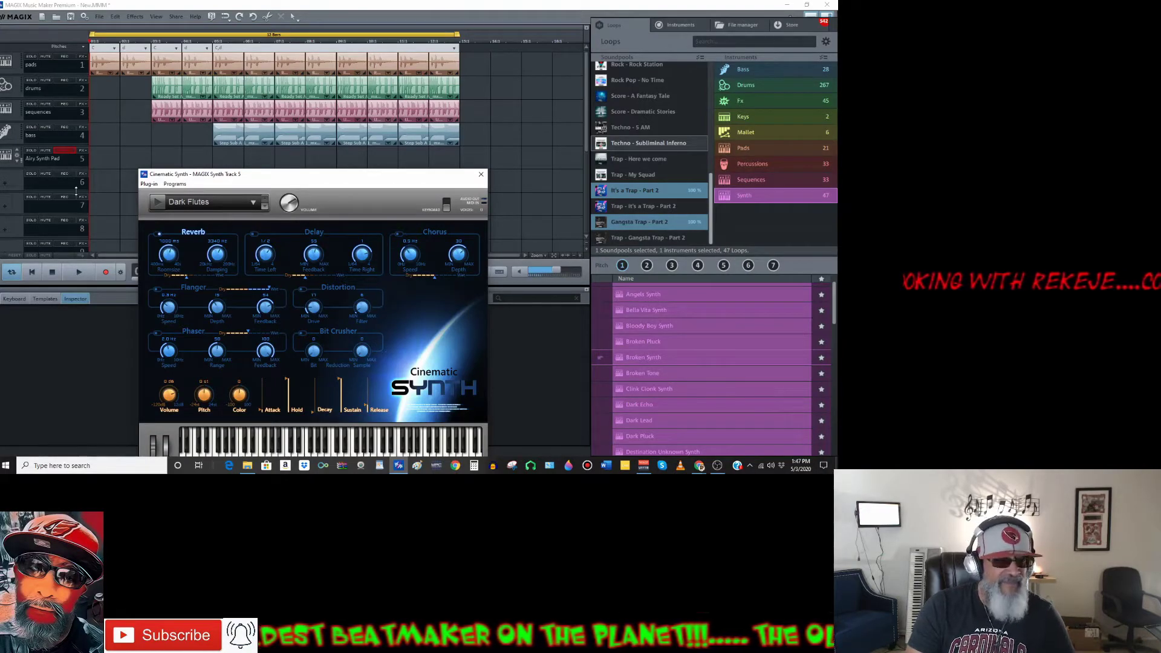
pyautogui.click(480, 175)
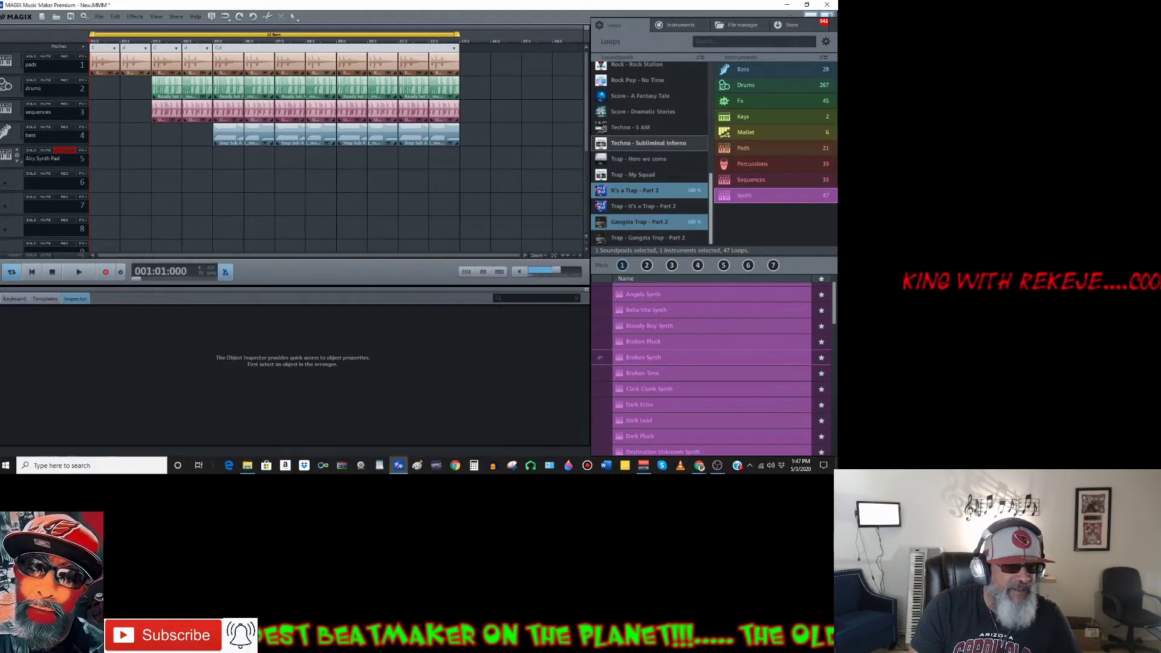
pyautogui.click(18, 161)
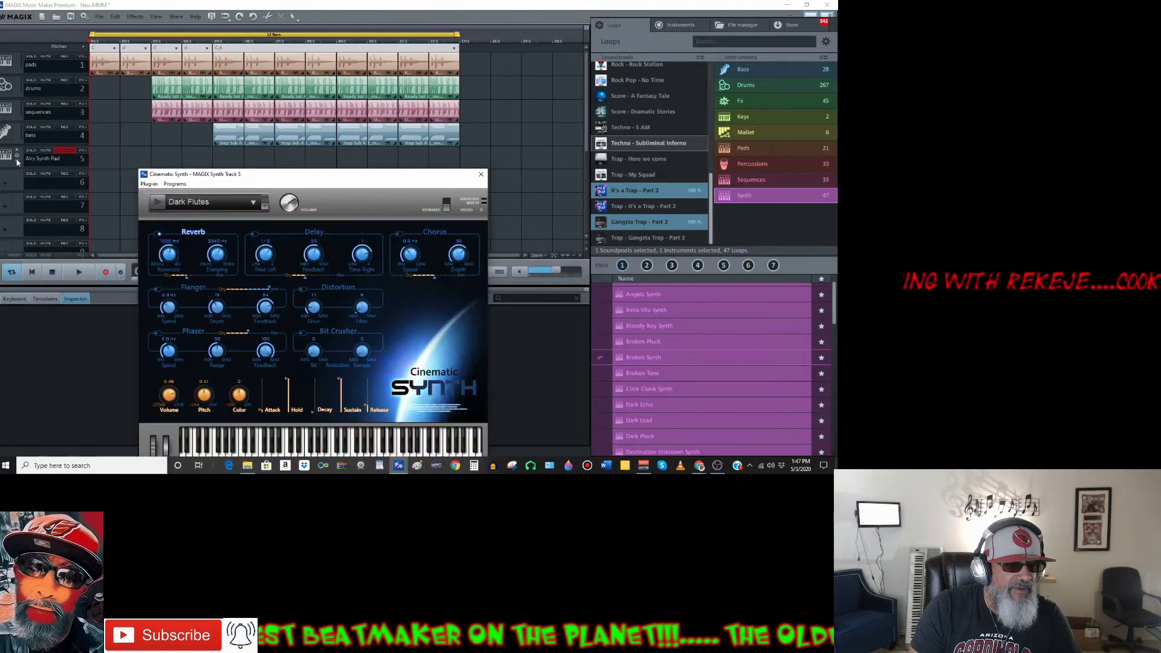
pyautogui.click(480, 174)
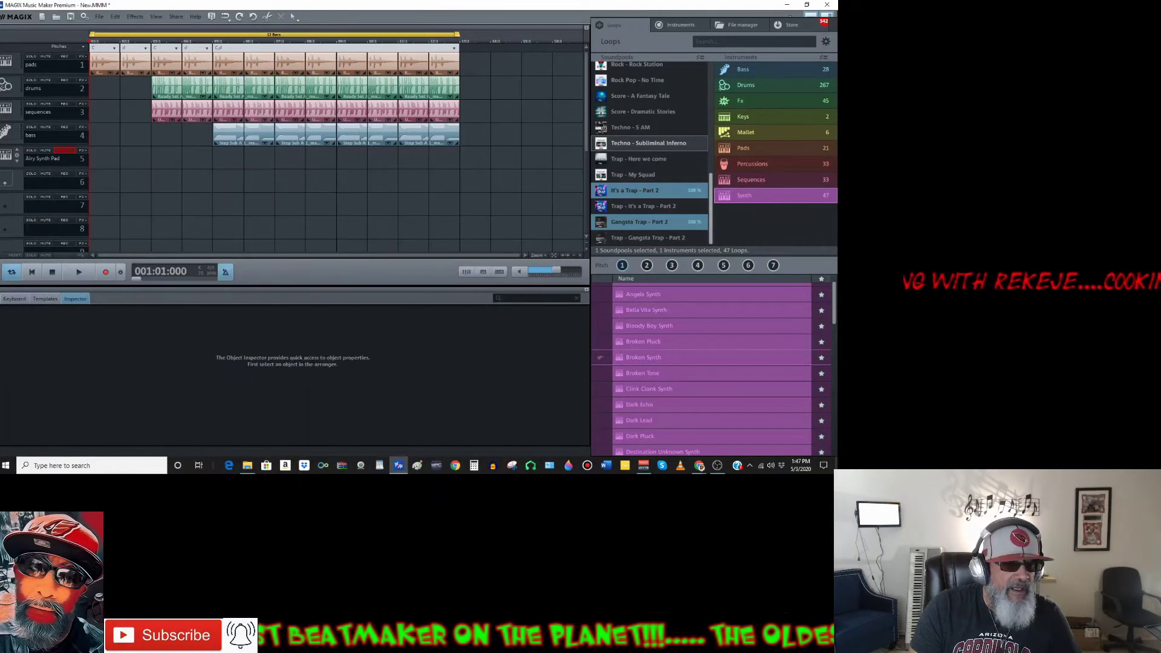
# Load Vita's All Strings (attack via Mod Wheel) preset from Orchestral Strings onto track 5, and close the instrument window
pyautogui.click(6, 161)
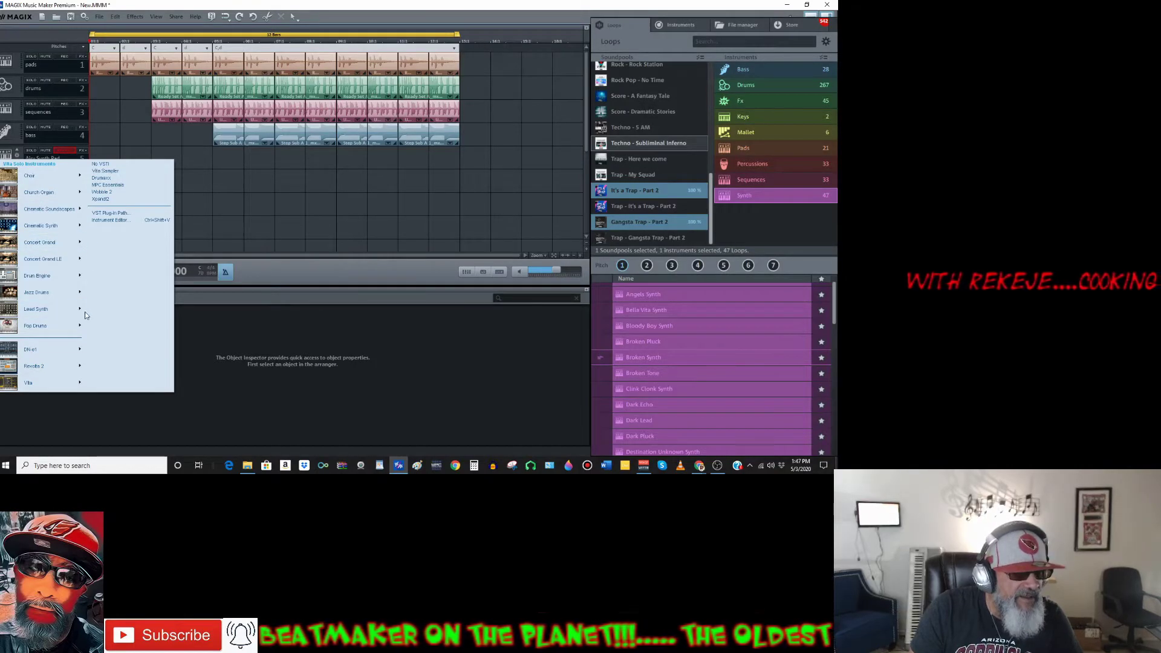
pyautogui.moveTo(70, 314)
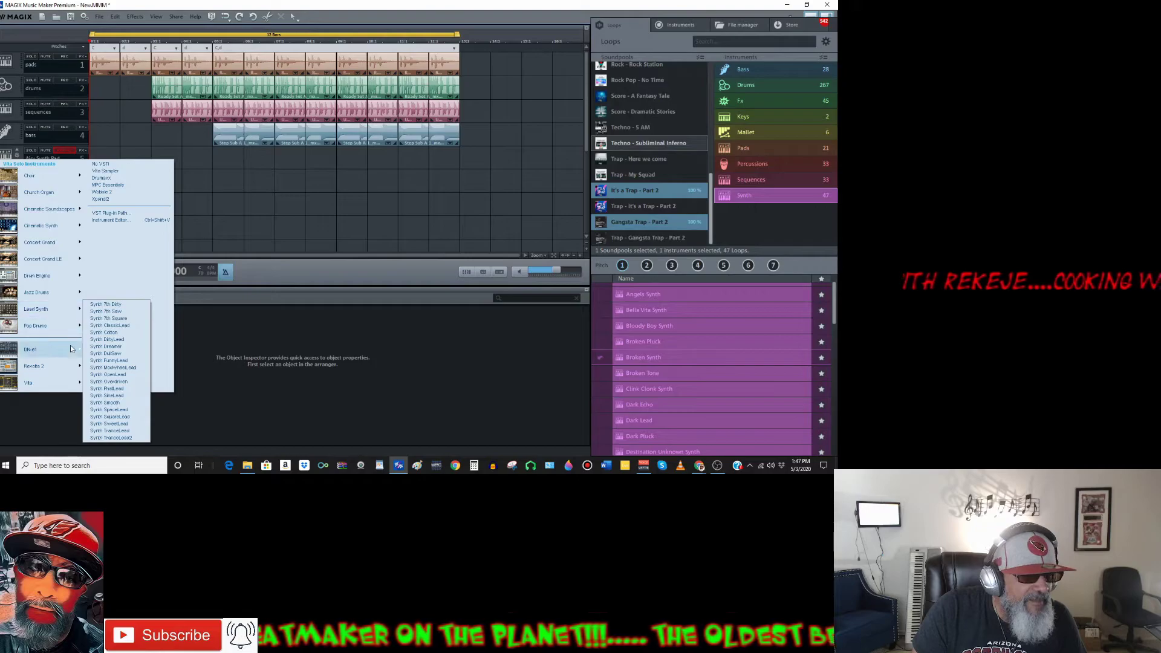
pyautogui.moveTo(63, 367)
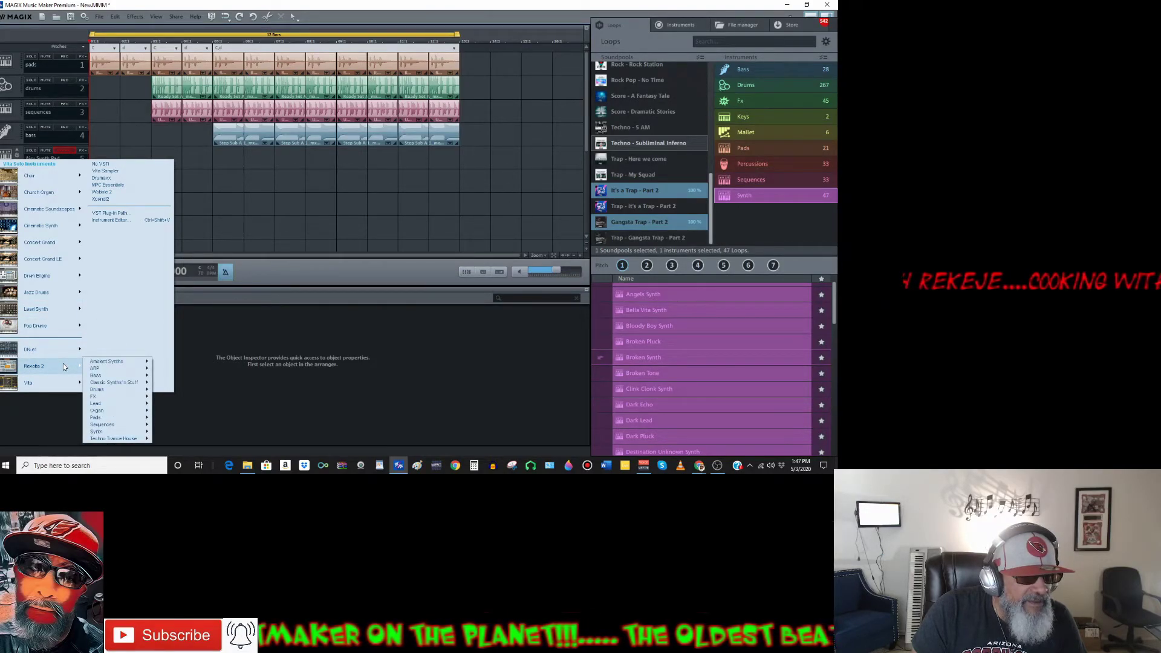
pyautogui.moveTo(103, 425)
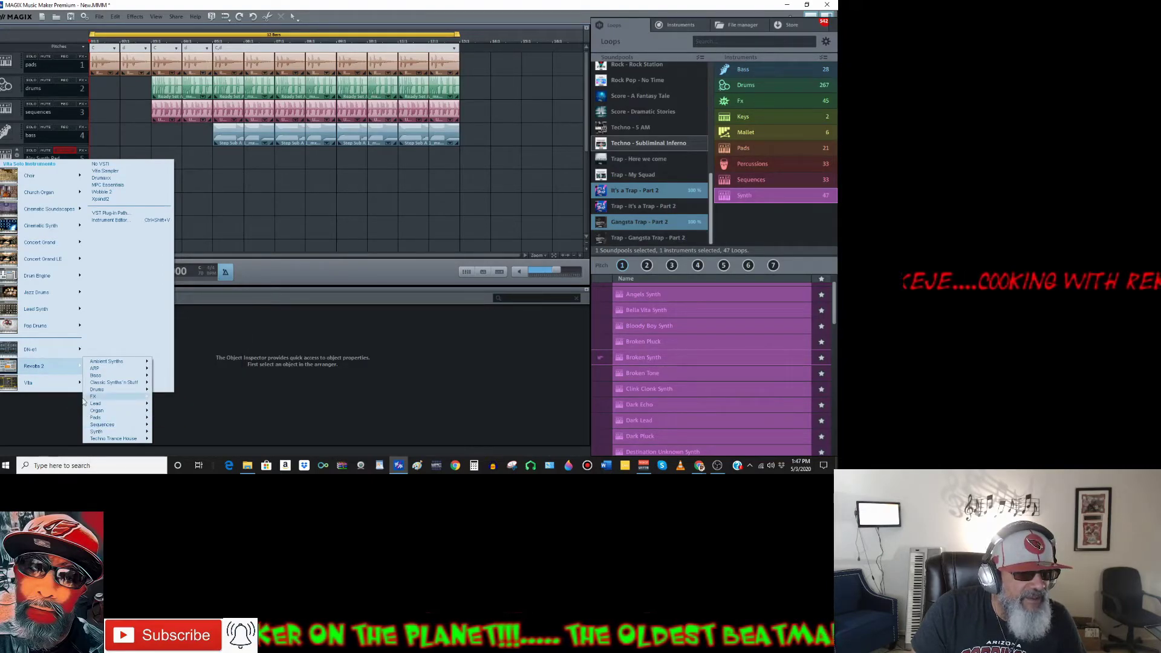
pyautogui.moveTo(57, 387)
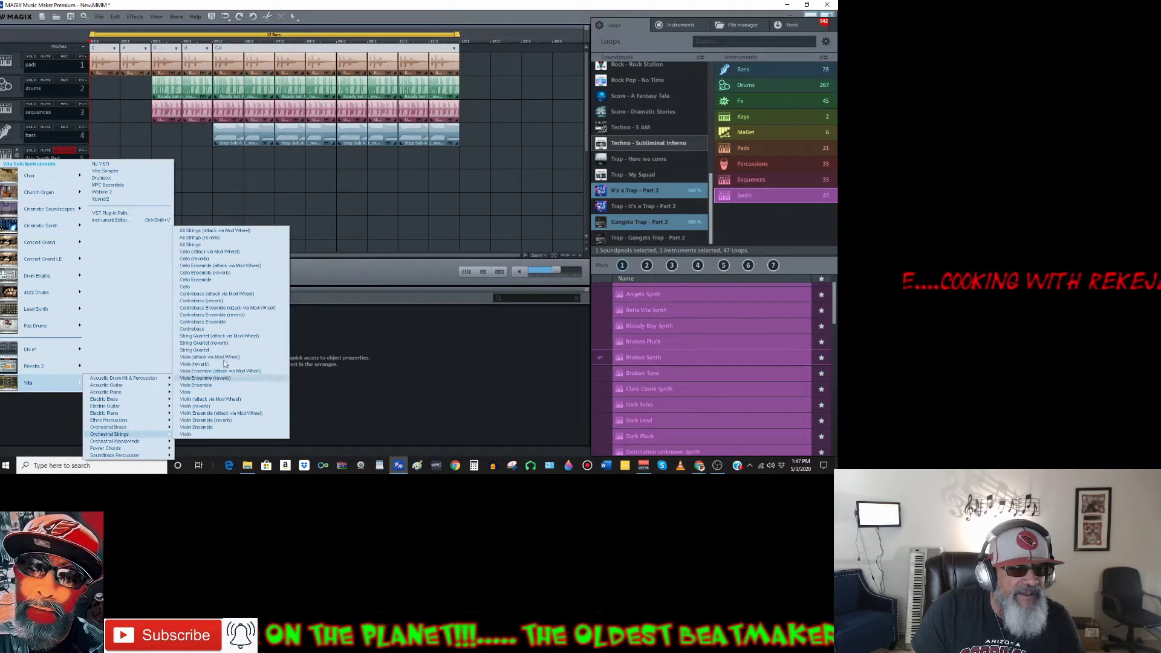
pyautogui.click(238, 231)
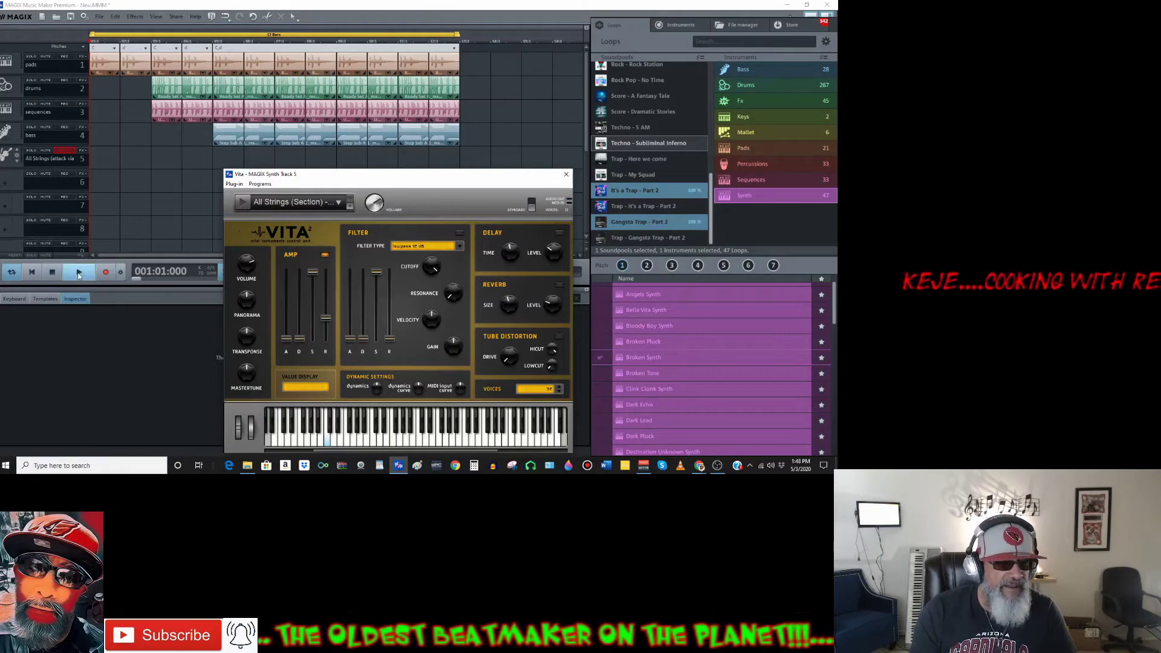
pyautogui.click(563, 175)
# Record a strings take on track 5 from bar 1 to about bar 11, and trim the clip's start to bar 3
pyautogui.click(105, 271)
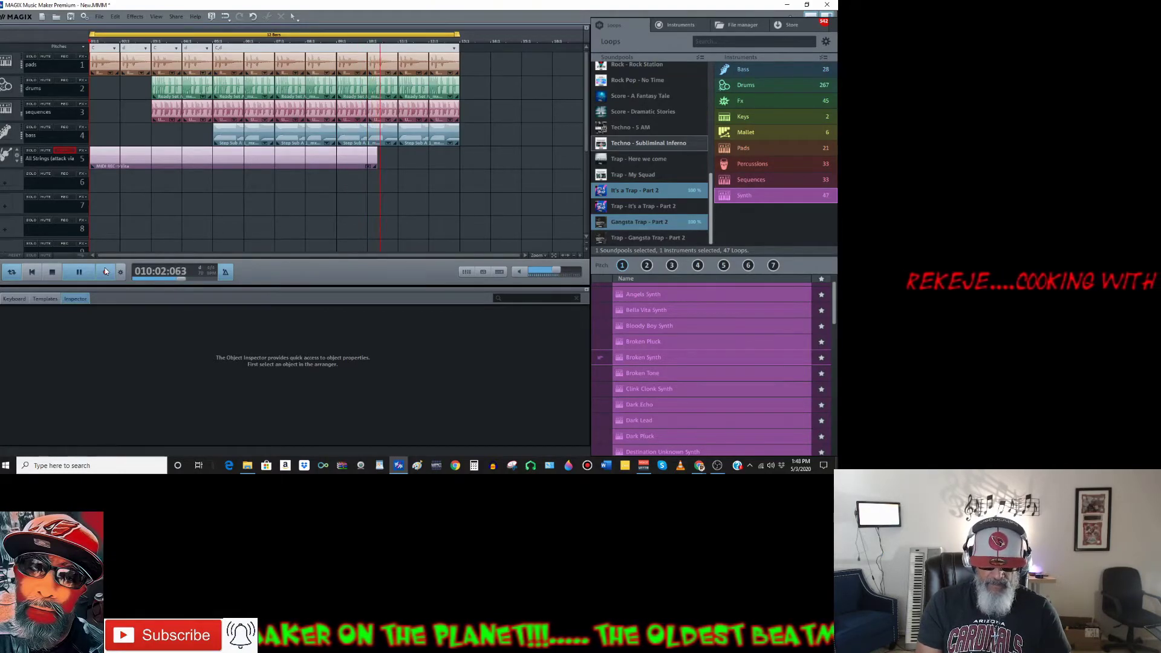
pyautogui.click(105, 271)
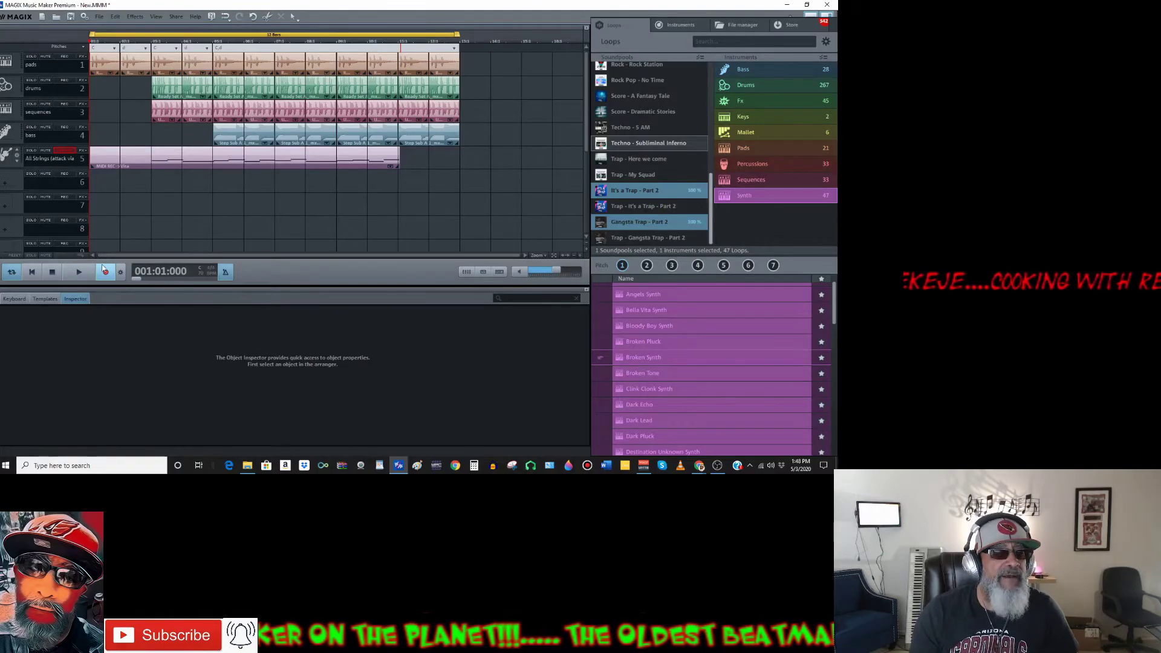
pyautogui.doubleClick(112, 162)
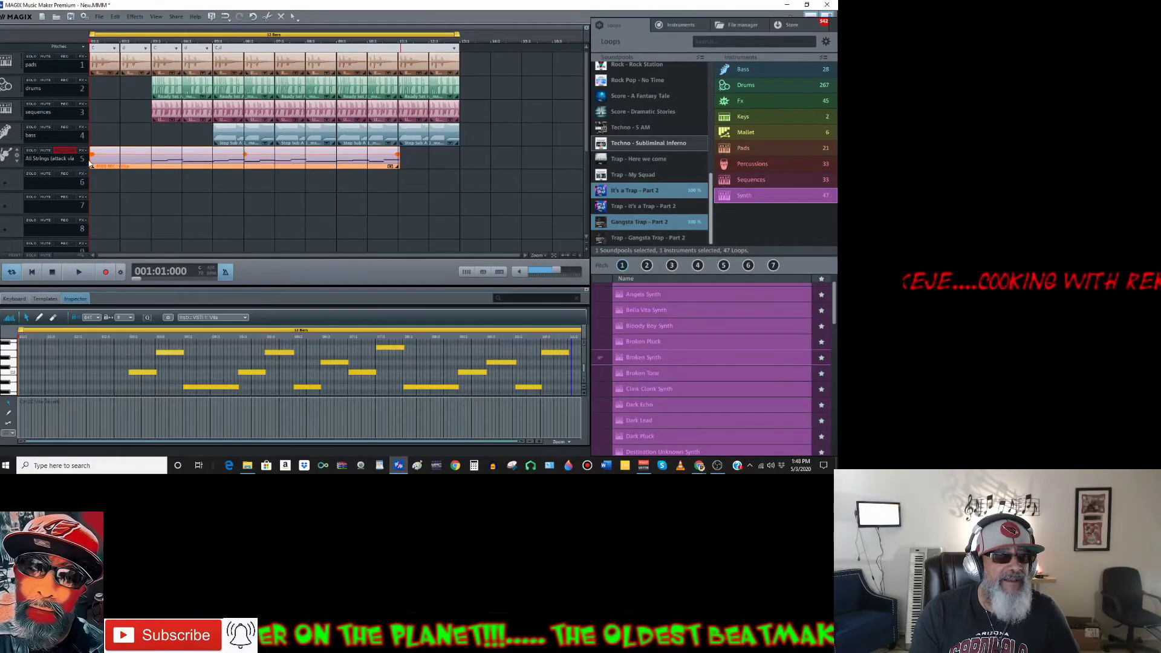
pyautogui.moveTo(92, 159); pyautogui.dragTo(151, 159)
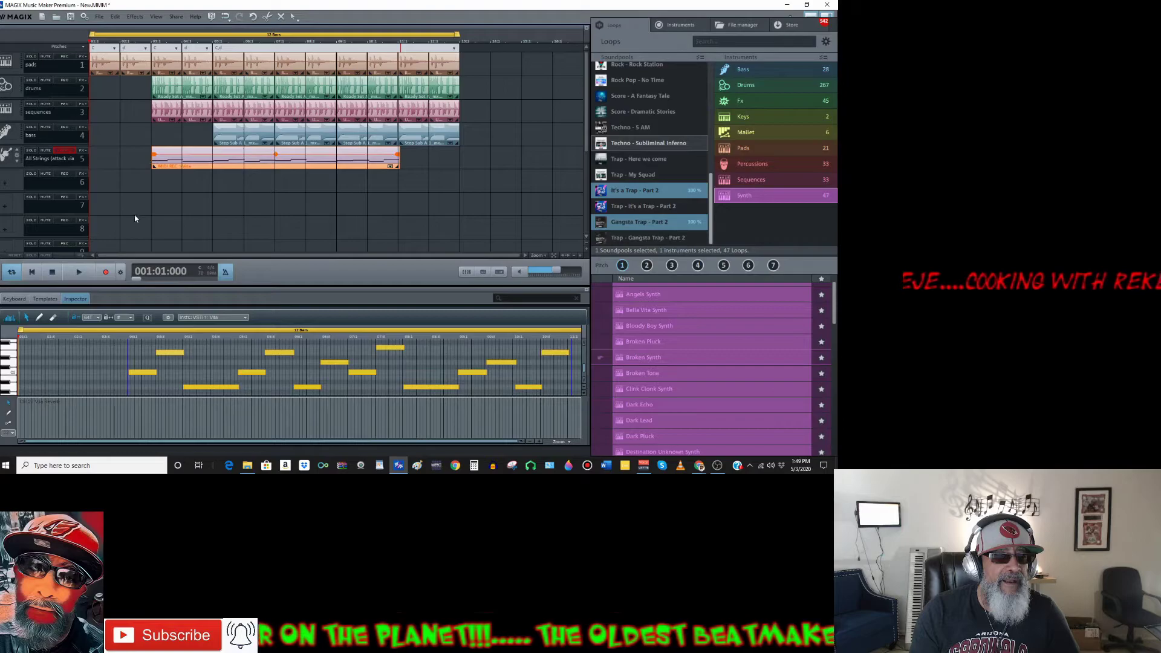
# Play the arrangement while viewing the strings clip's notes in the full MIDI editor, and close the editor and stop playback
pyautogui.click(79, 273)
pyautogui.click(224, 198)
pyautogui.click(255, 161)
pyautogui.doubleClick(256, 161)
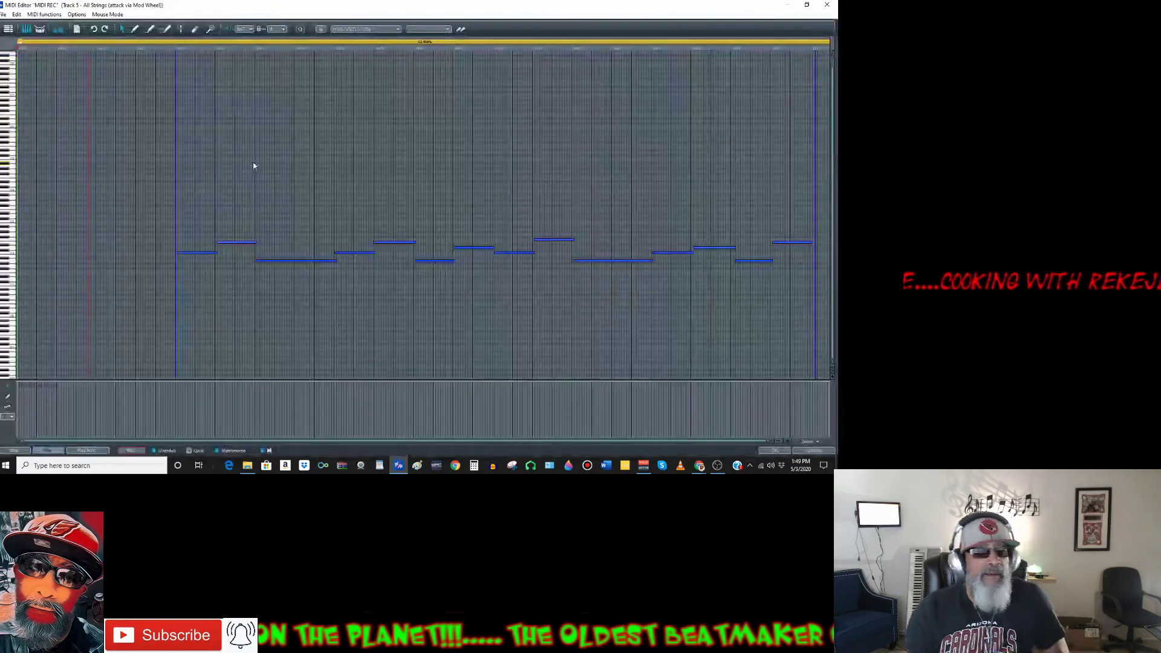
pyautogui.click(827, 5)
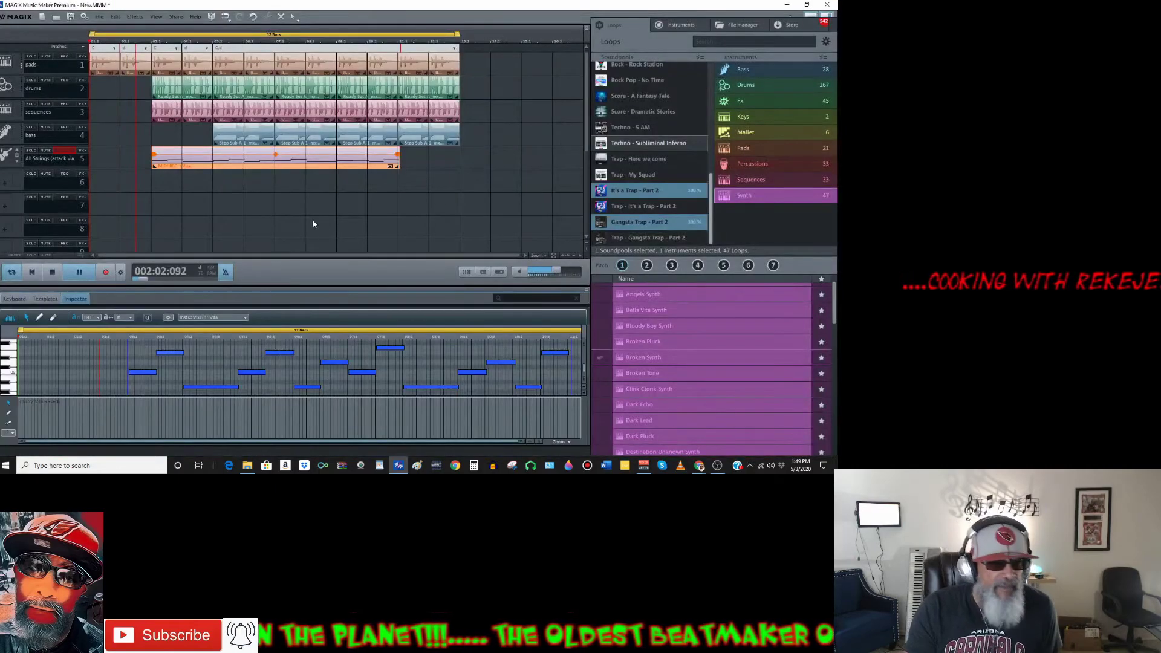
pyautogui.click(53, 272)
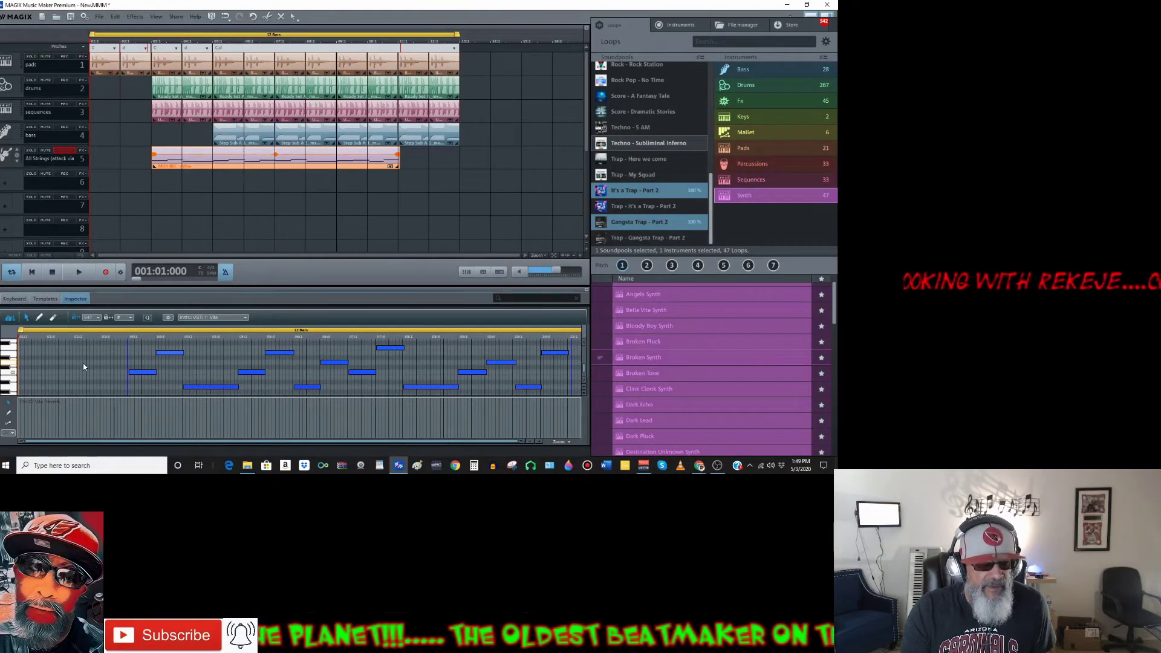
# Select all notes of the strings clip, and play the arrangement from the beginning to about bar 5
pyautogui.hotkey('ctrl', 'a')
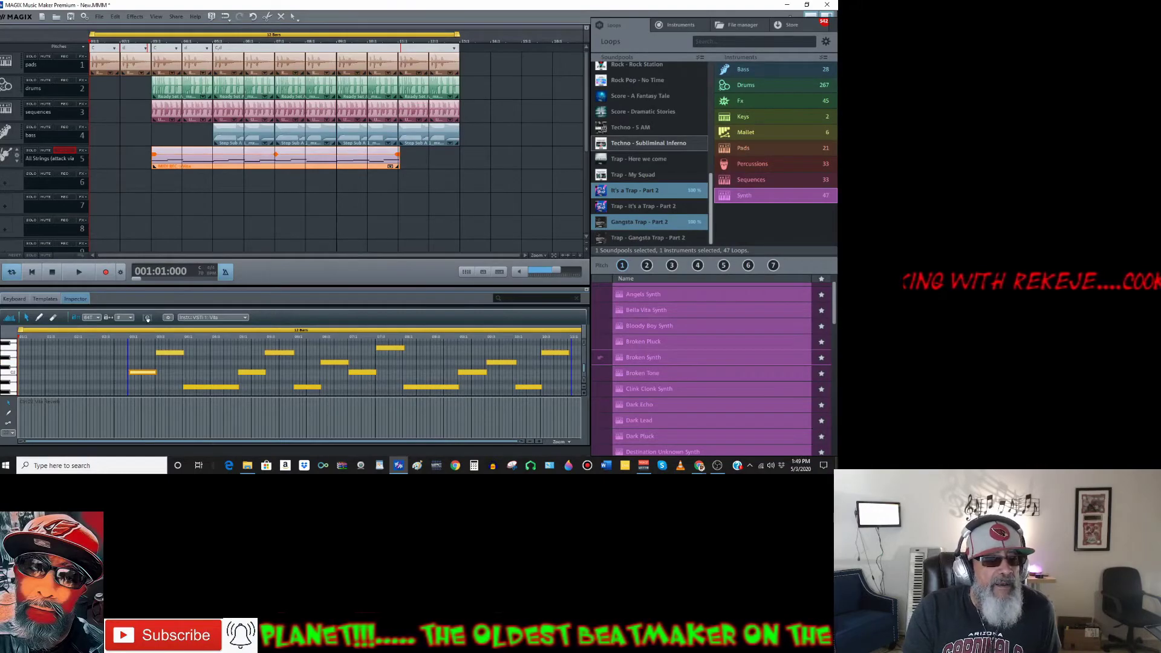
pyautogui.click(203, 231)
pyautogui.click(81, 272)
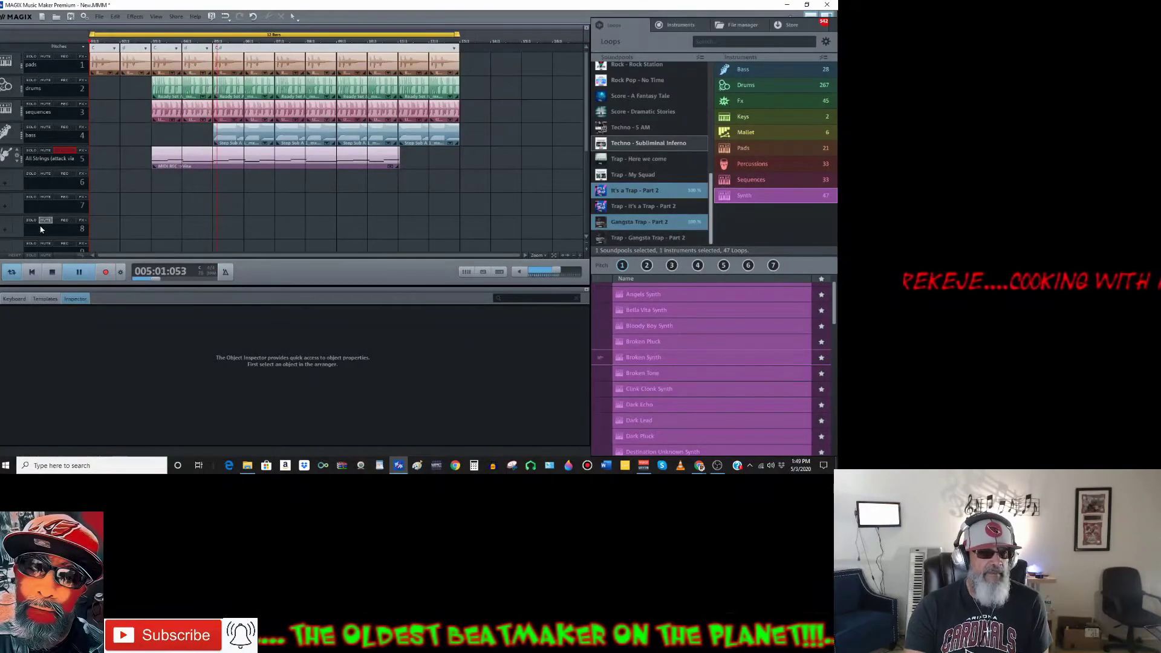
pyautogui.click(51, 273)
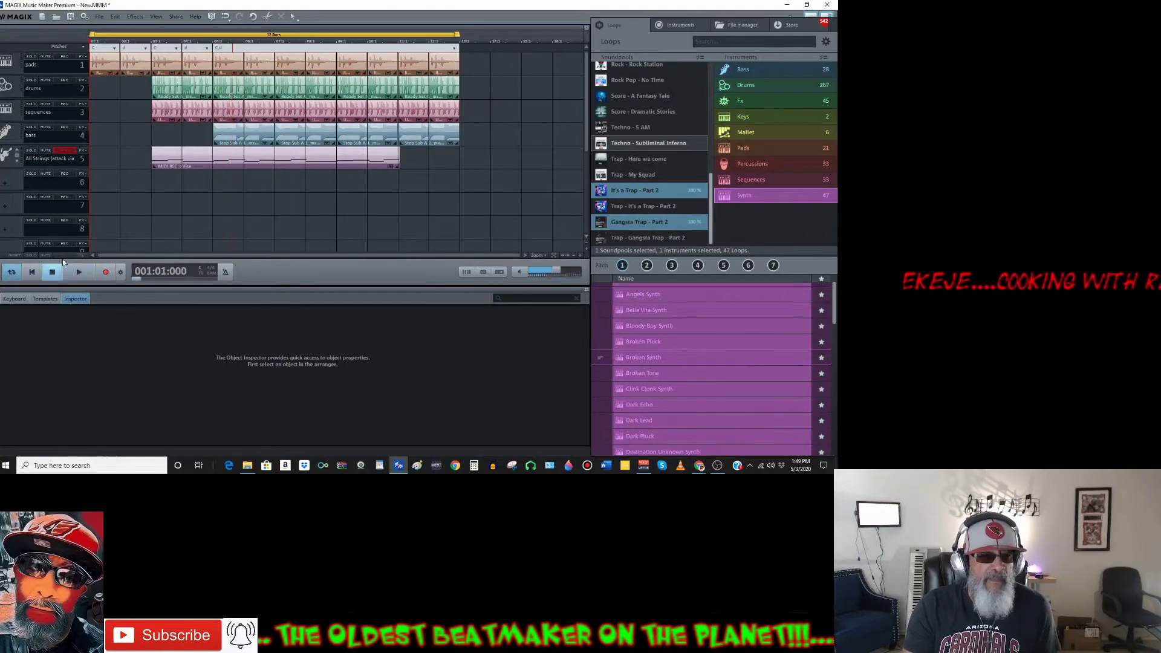
# Move the strings clip on track 5 to start at bar 5 together with the bass, and play the whole arrangement
pyautogui.moveTo(197, 153); pyautogui.dragTo(260, 151)
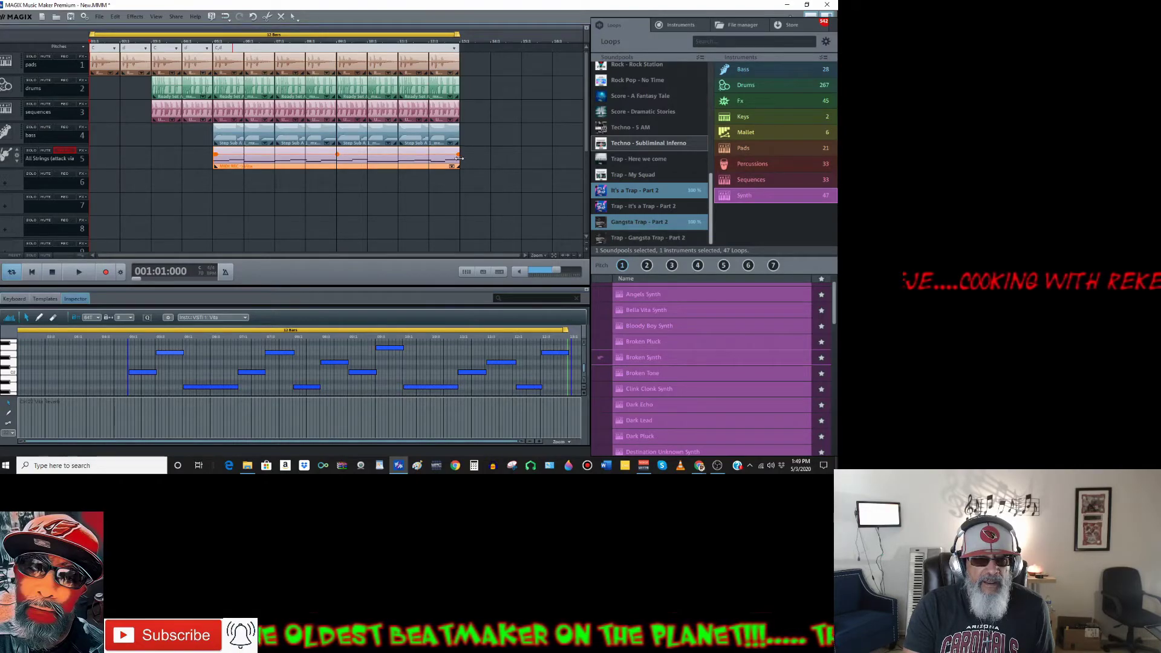
pyautogui.click(467, 180)
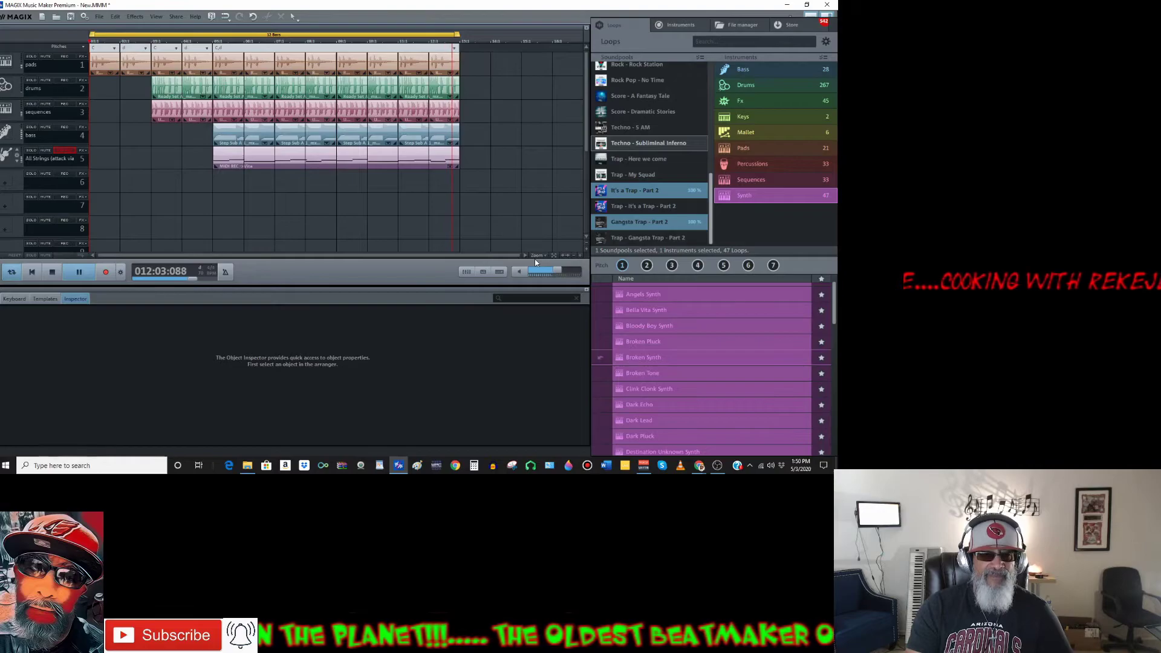
pyautogui.click(53, 272)
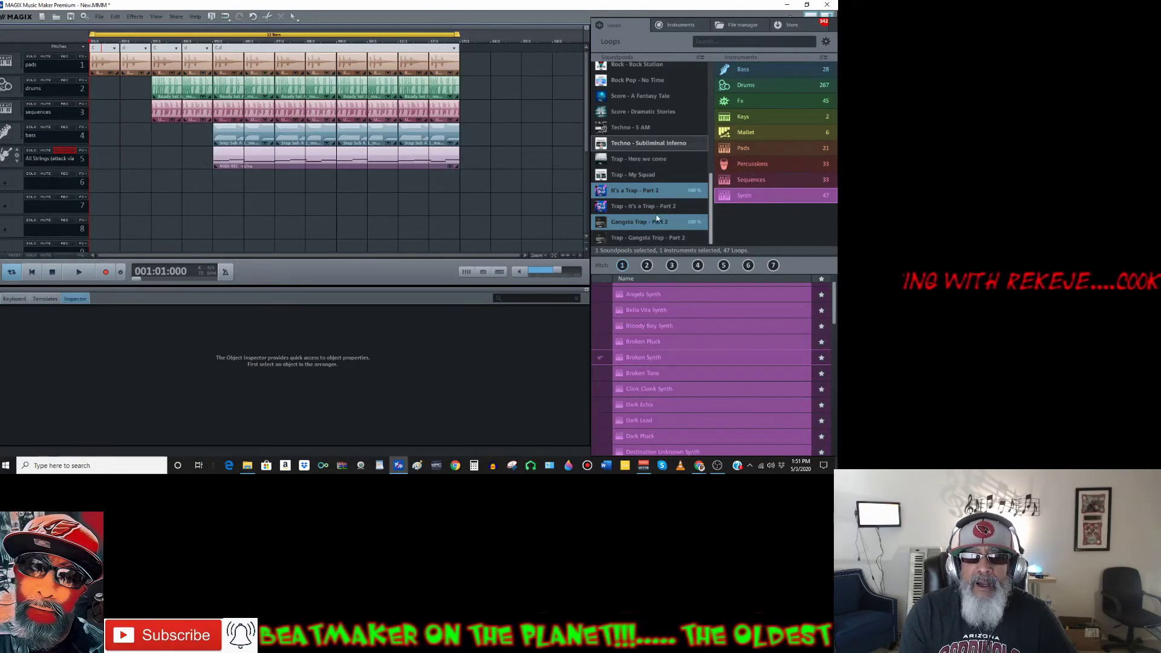
# Audition the Ready Hook B and Ready Verse 1 A vocal loops of the Trap - Gangsta Trap - Part 2 soundpool
pyautogui.click(653, 237)
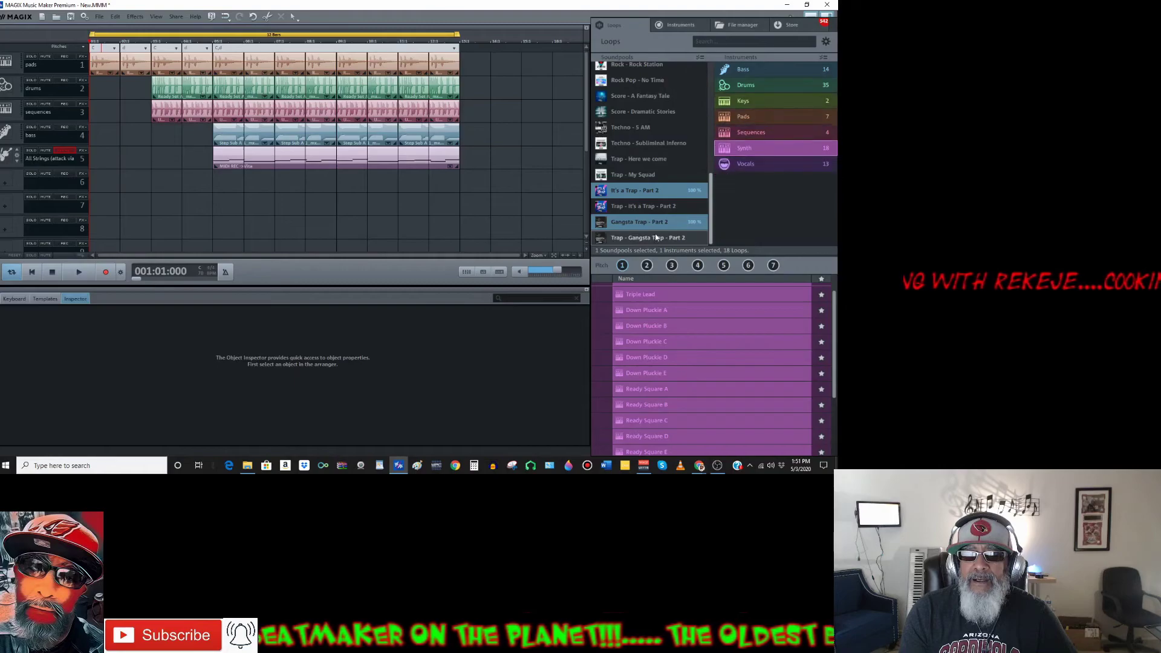
pyautogui.click(744, 164)
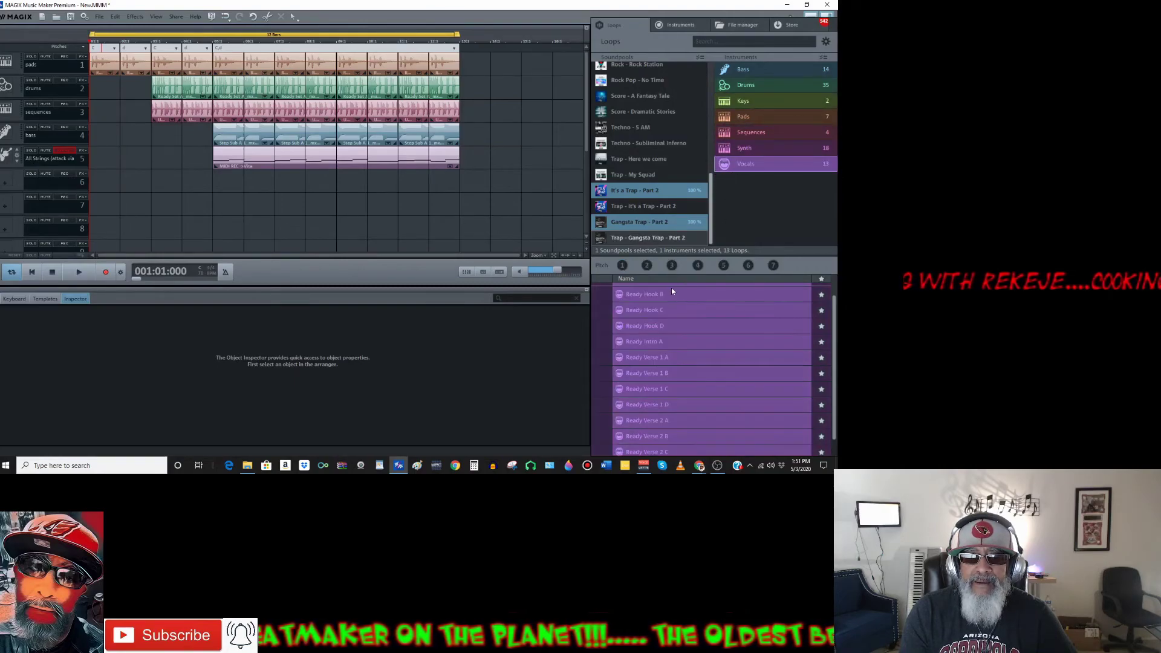
pyautogui.click(657, 294)
pyautogui.scroll(-1, 660, 327)
pyautogui.click(663, 345)
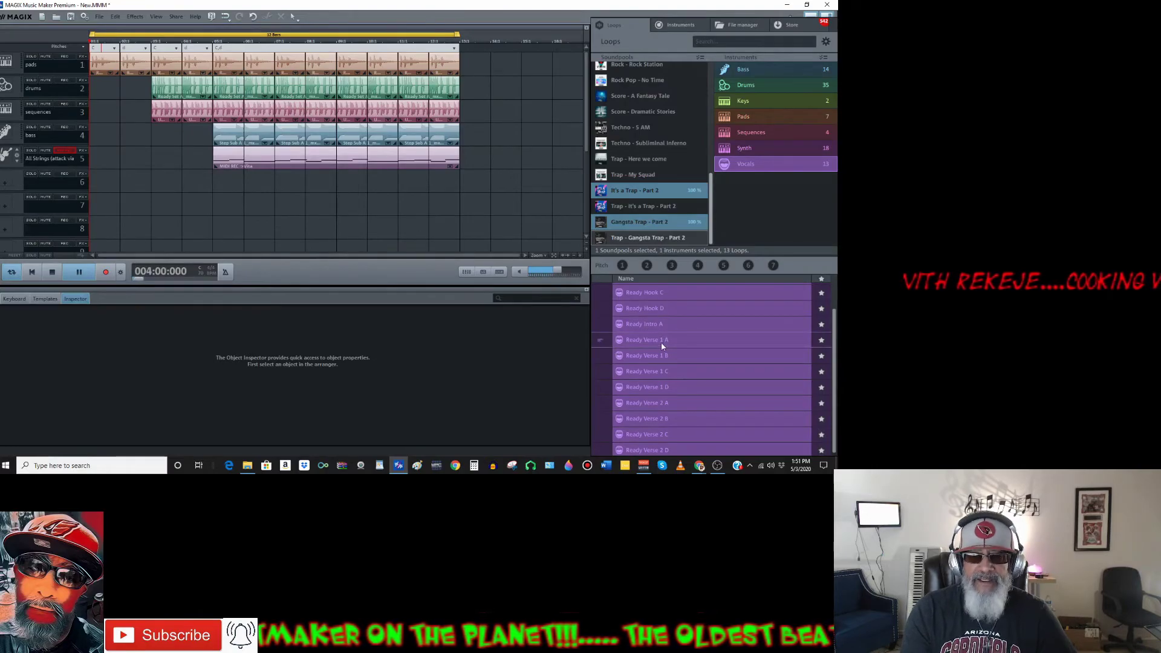
# Audition several vocal loops of the Techno - 5 AM soundpool, including In the deepness and Remember, and stop playback
pyautogui.click(638, 127)
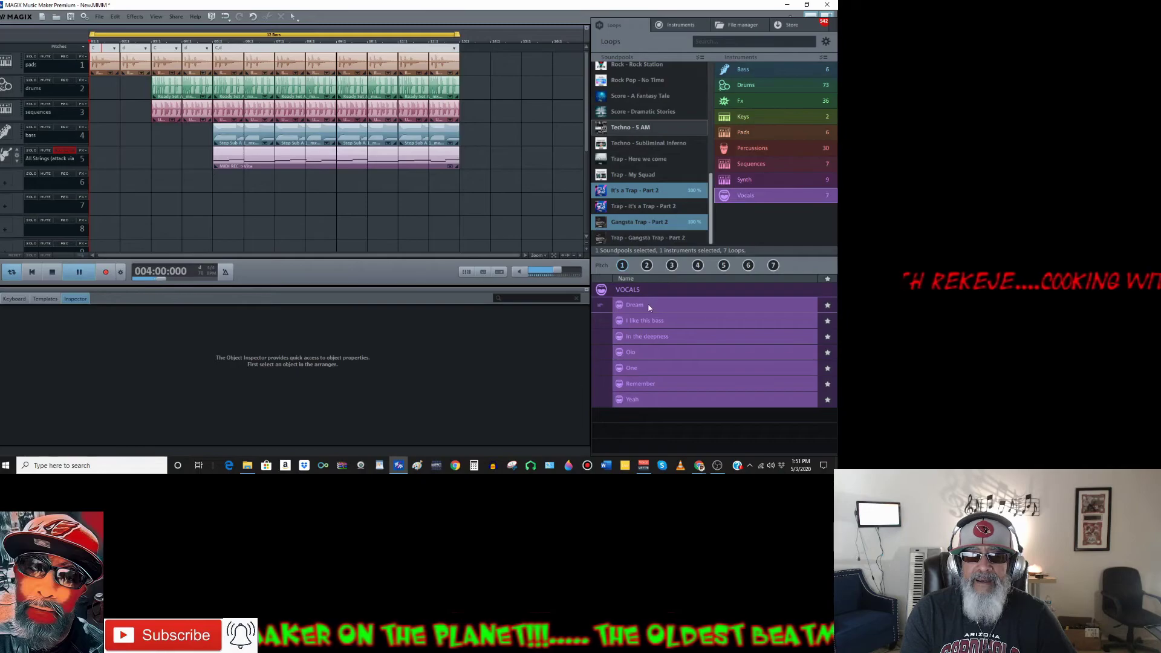
pyautogui.click(648, 321)
pyautogui.click(647, 341)
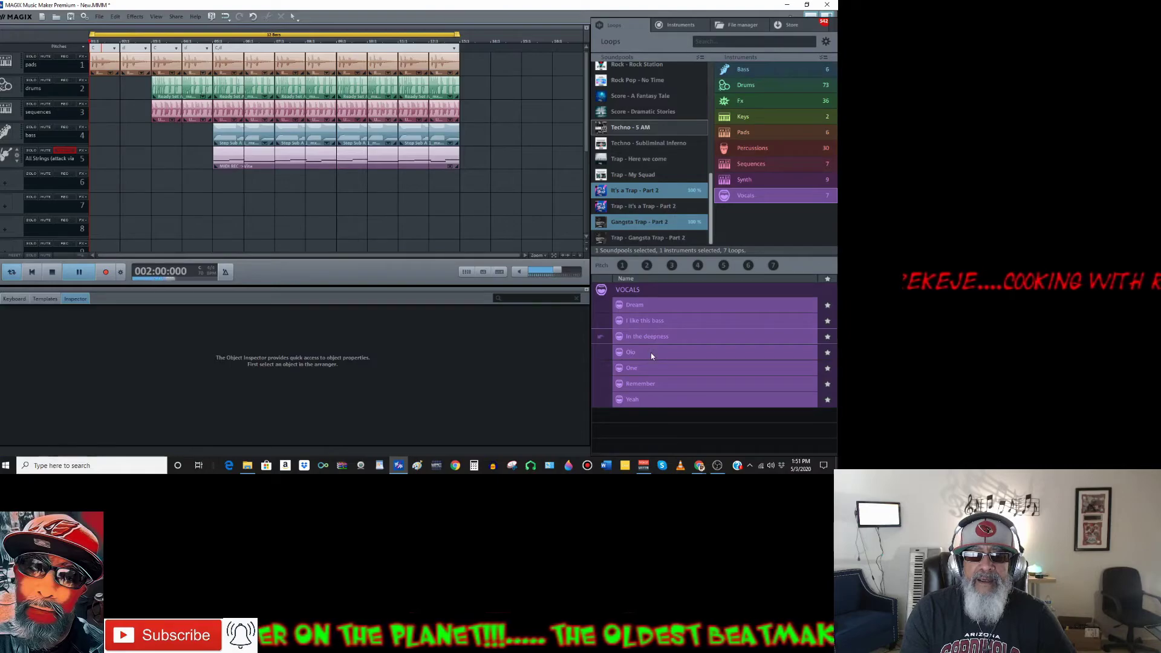
pyautogui.click(651, 353)
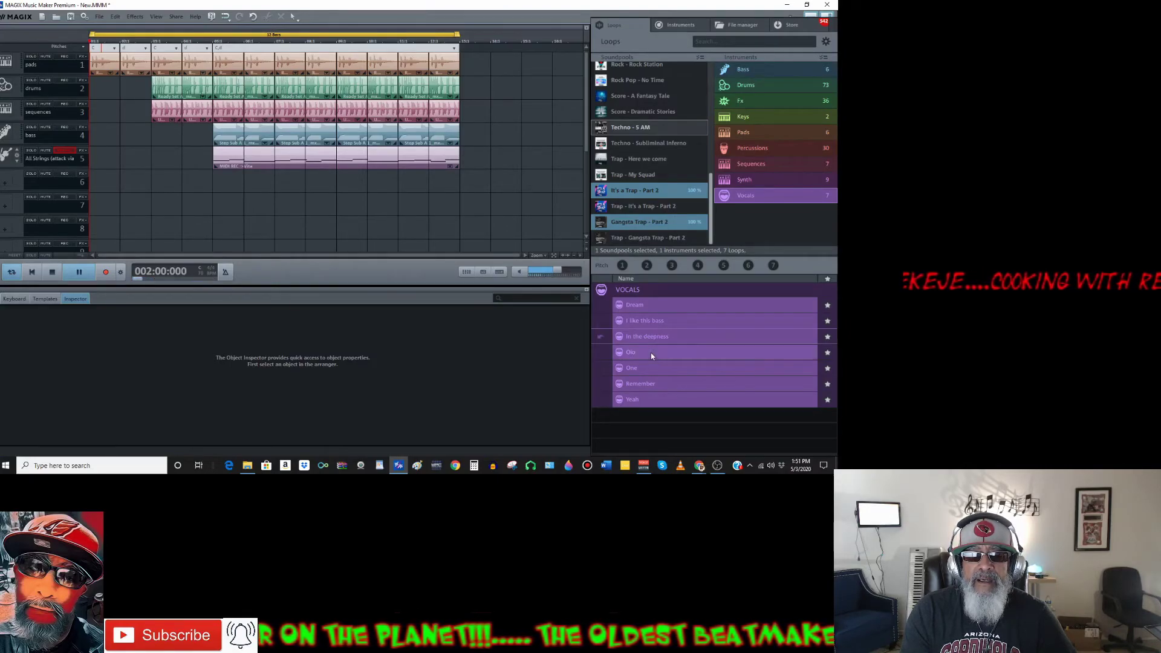
pyautogui.click(645, 383)
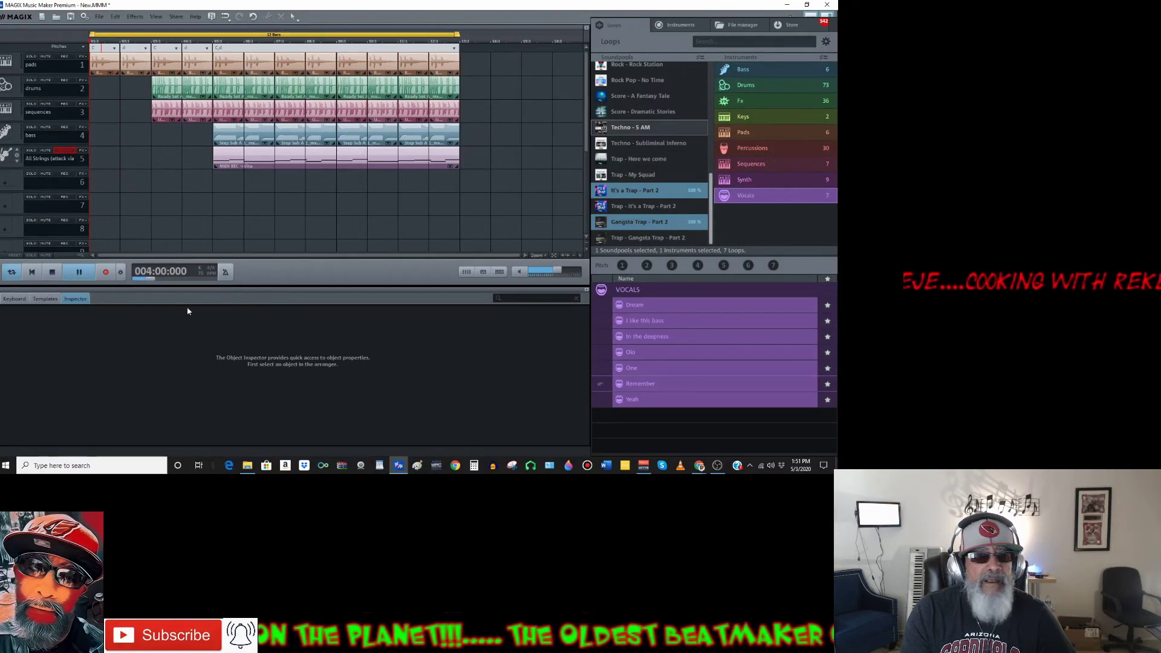
pyautogui.click(55, 272)
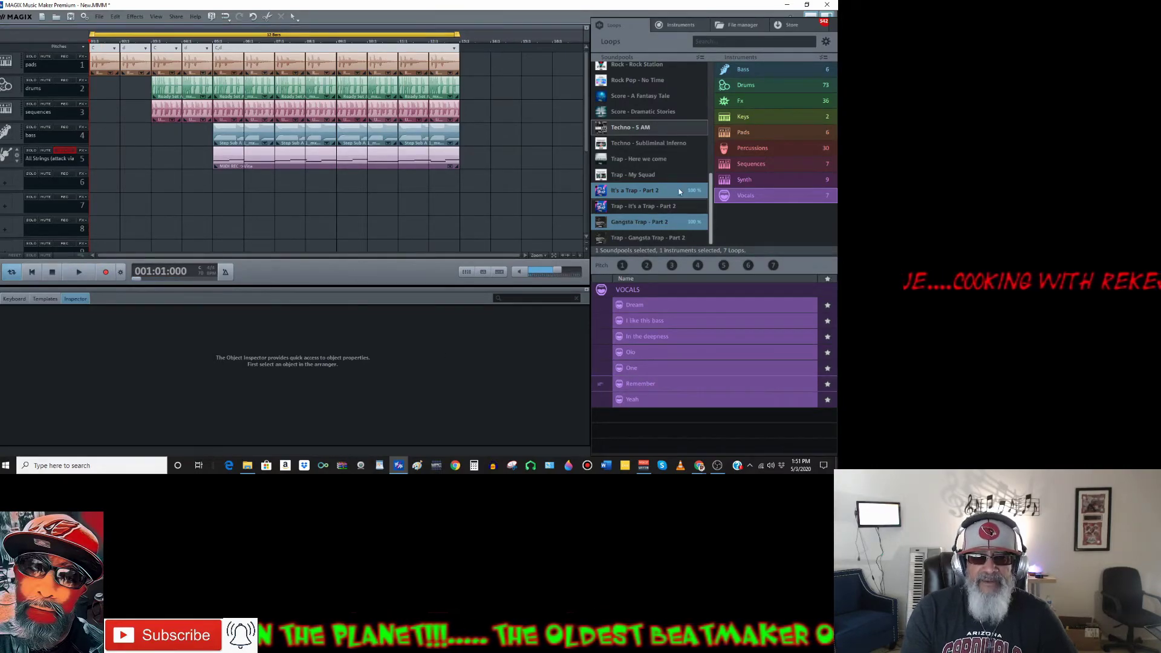
# Audition vocal loops of the Trap - Here we come soundpool, including Brassy Hands A and Brassy Verse 1 A, and stop playback
pyautogui.click(665, 160)
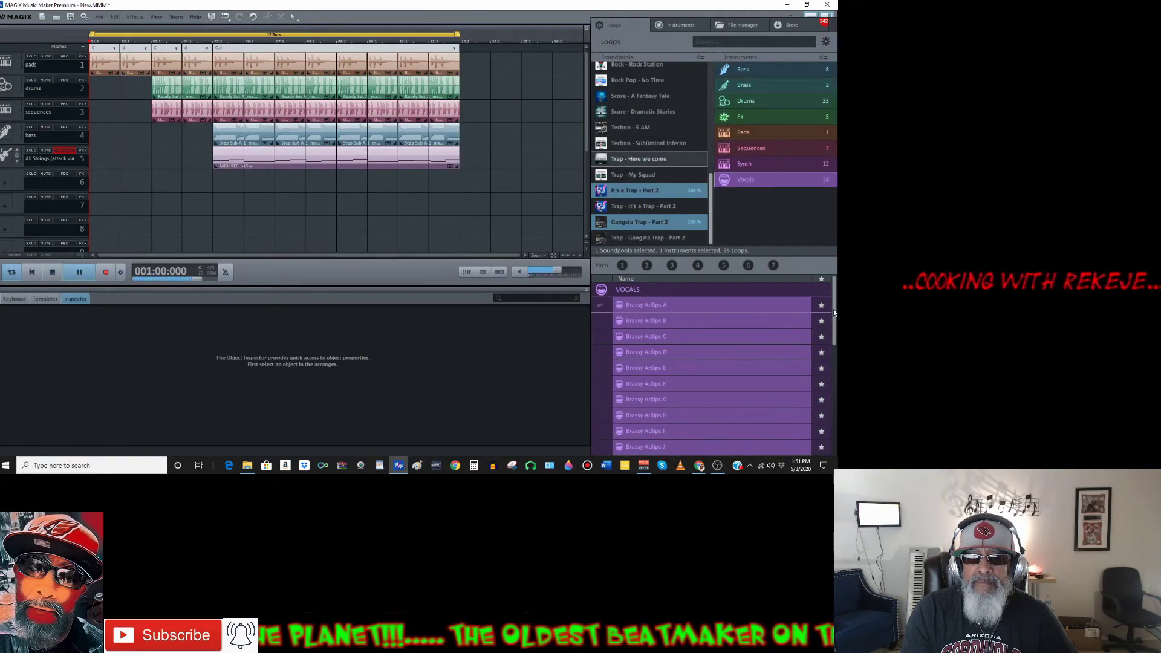
pyautogui.scroll(-3, 737, 376)
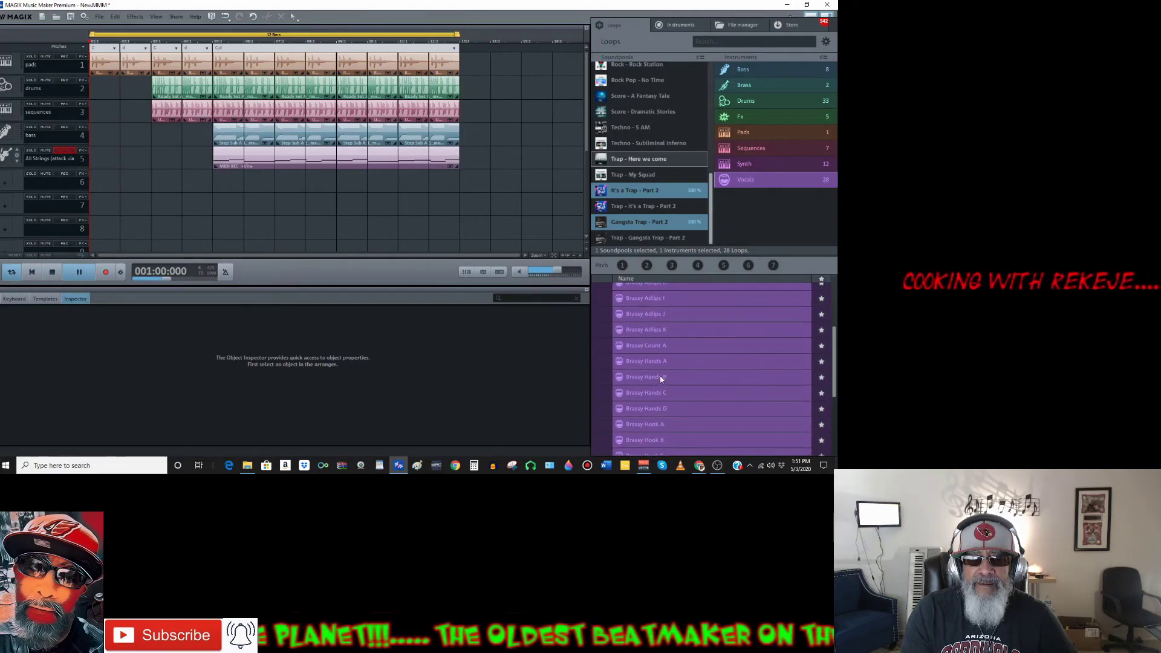
pyautogui.click(662, 363)
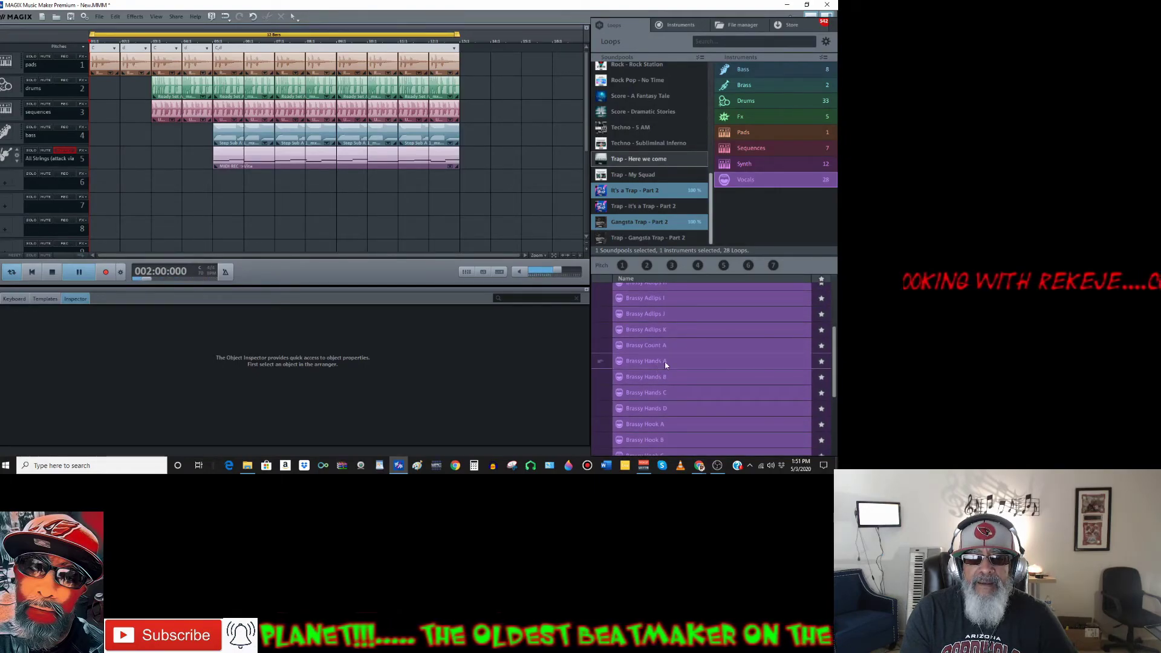
pyautogui.moveTo(834, 357); pyautogui.dragTo(726, 387)
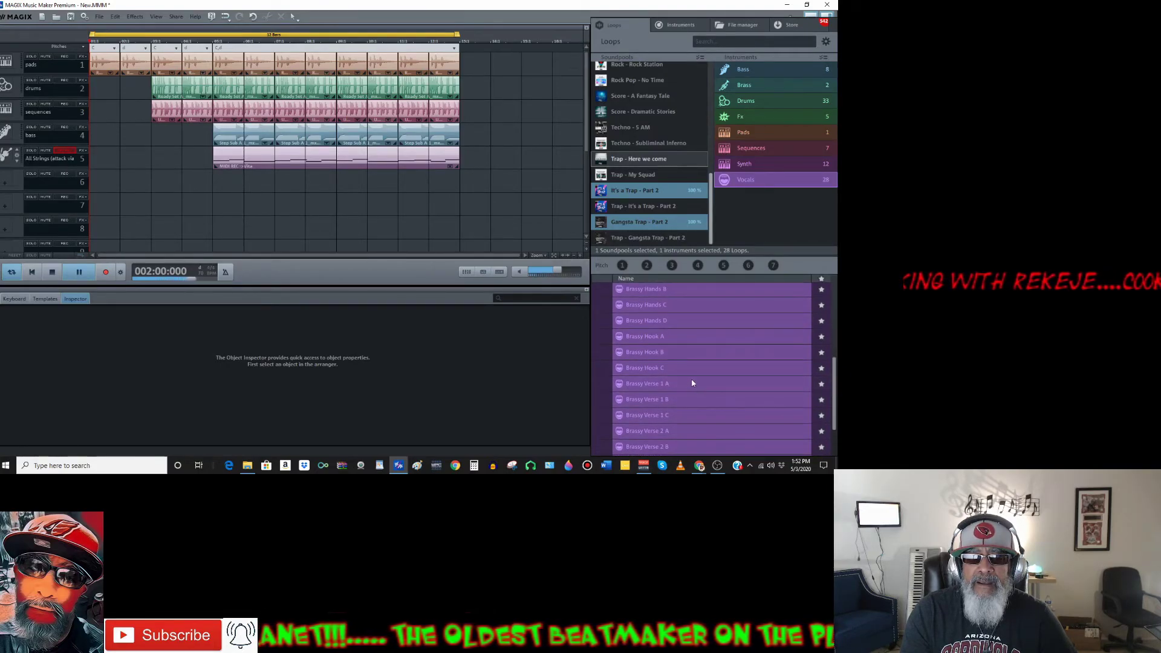
pyautogui.click(661, 403)
pyautogui.click(659, 389)
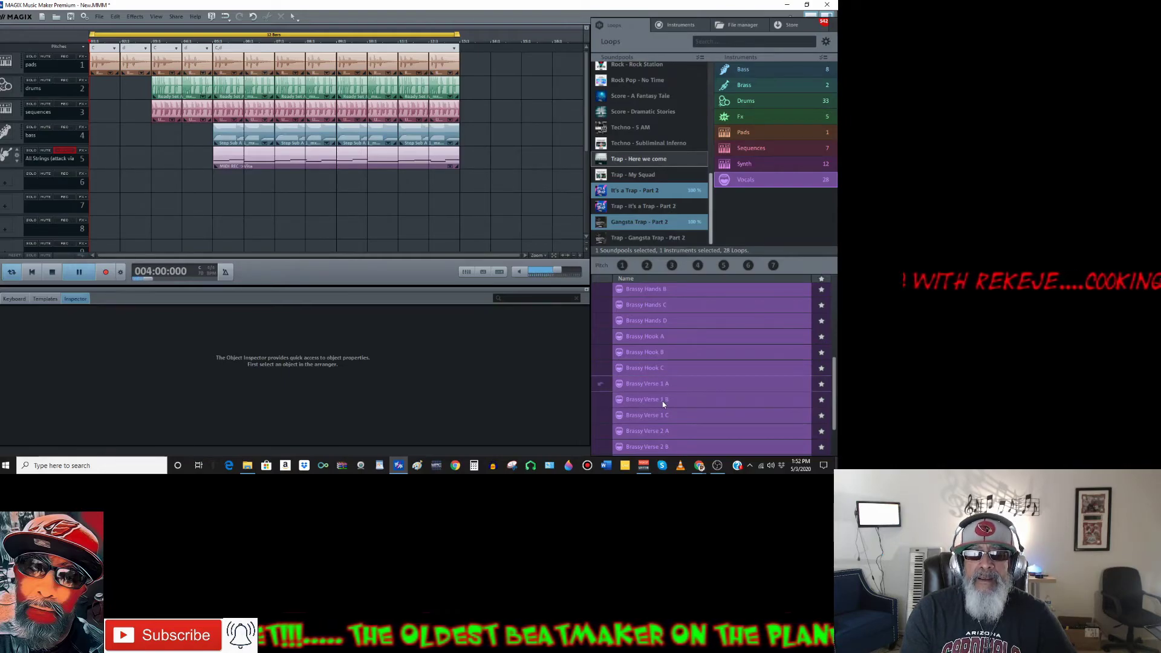
pyautogui.click(53, 272)
# Audition Adlib_Ballin A and the Carry_On_Verse 1 vocal loops of the HipHop - I'm on a Hustle soundpool, and stop playback
pyautogui.moveTo(711, 182); pyautogui.dragTo(710, 126)
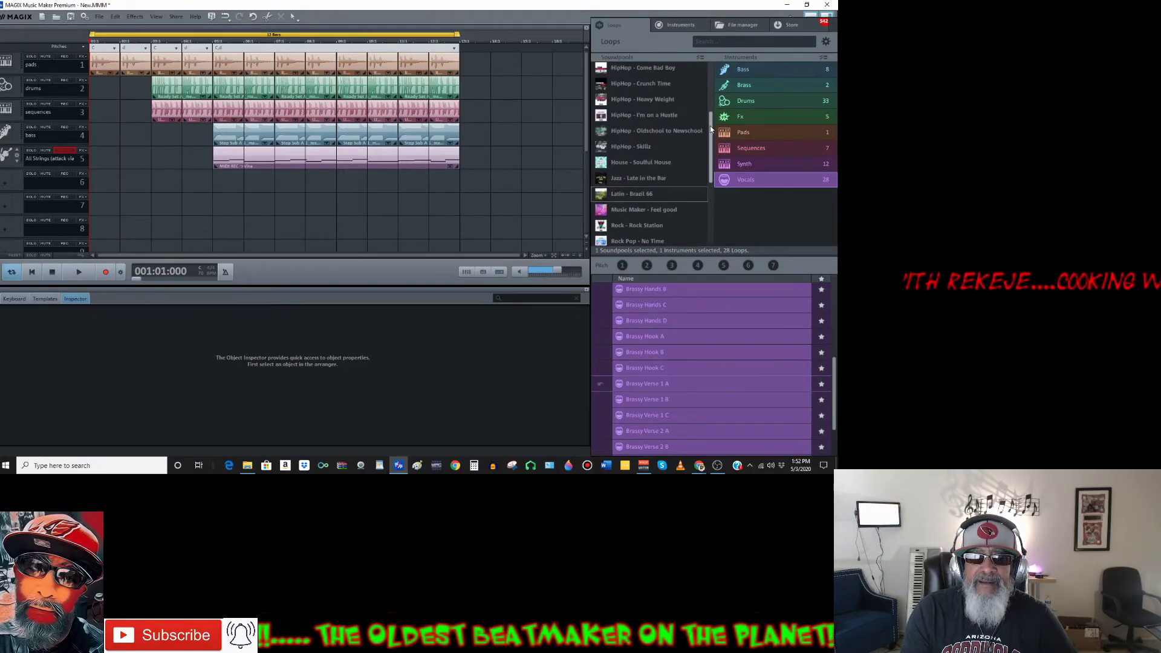
pyautogui.click(651, 116)
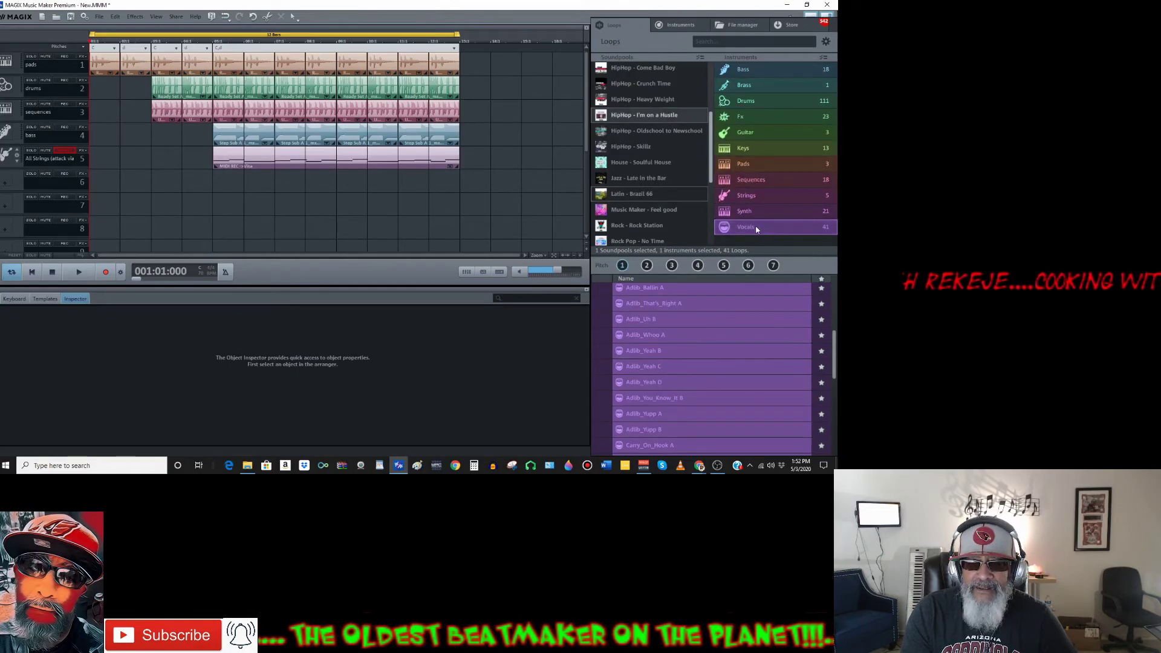
pyautogui.click(660, 288)
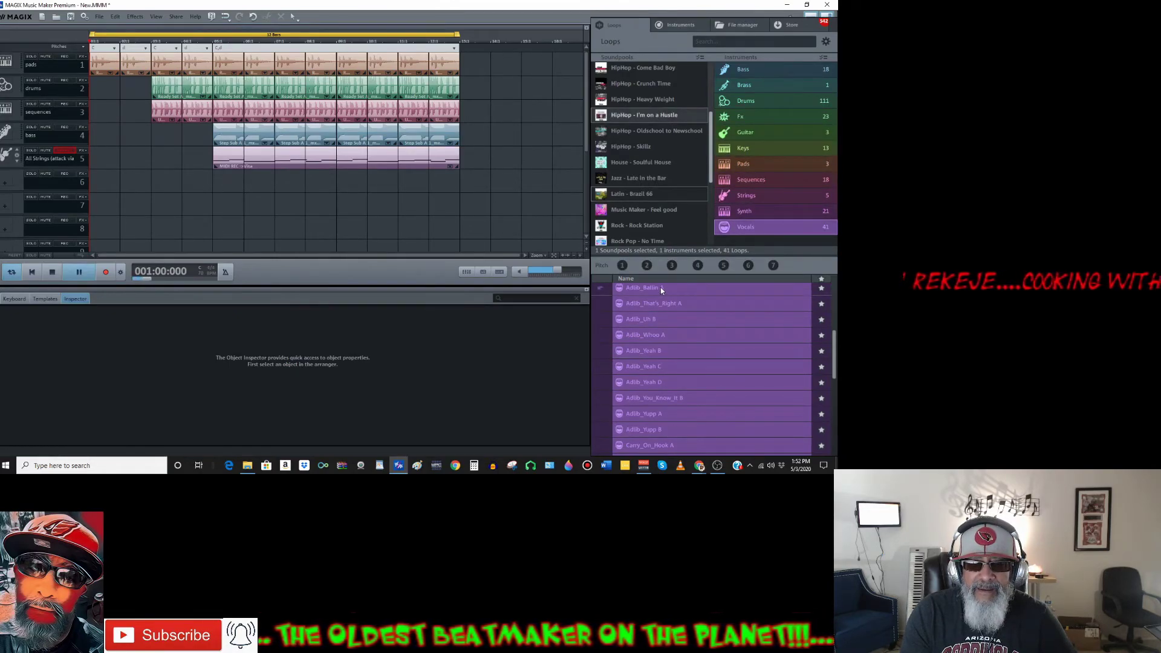
pyautogui.scroll(-3, 767, 370)
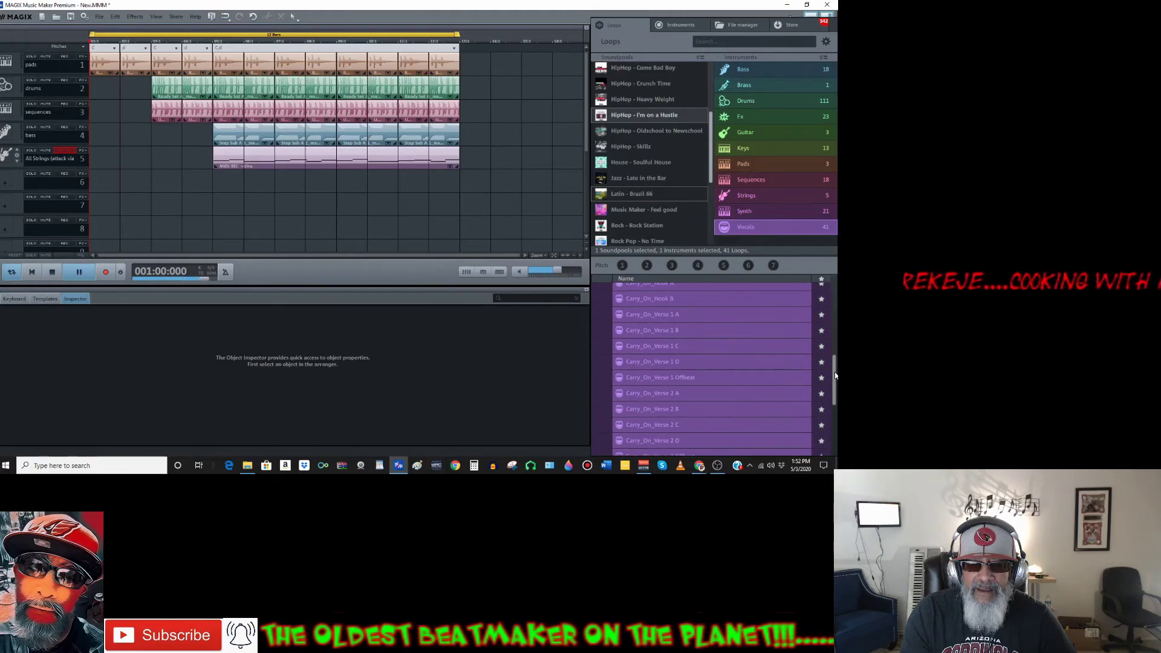
pyautogui.click(662, 320)
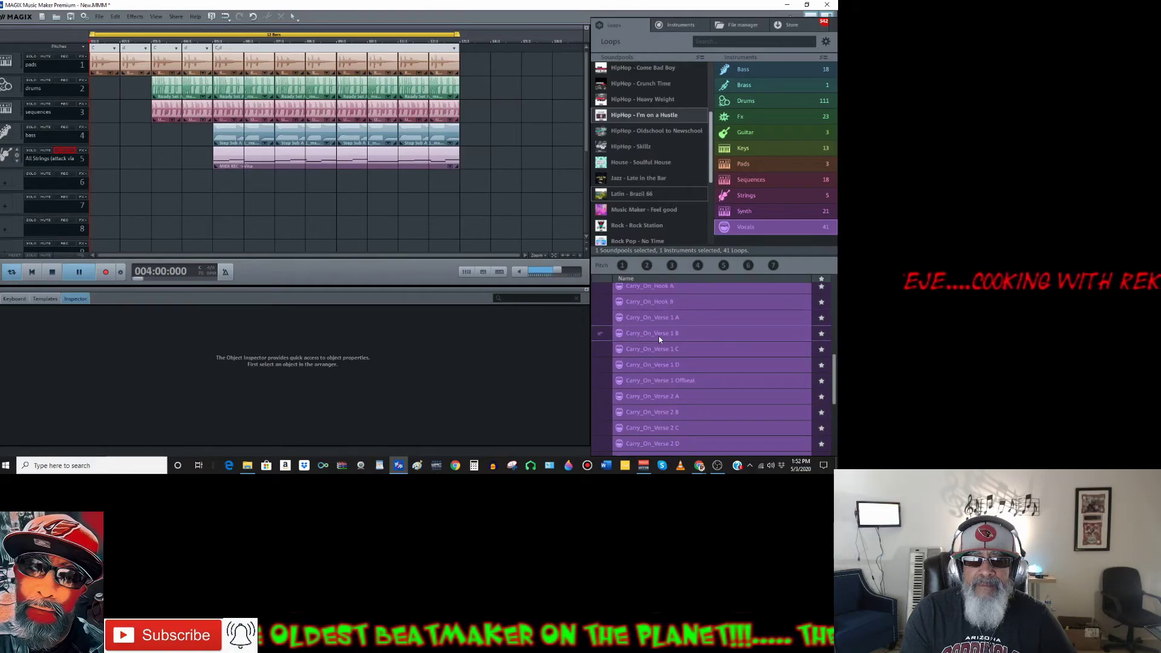
pyautogui.click(655, 350)
pyautogui.click(59, 271)
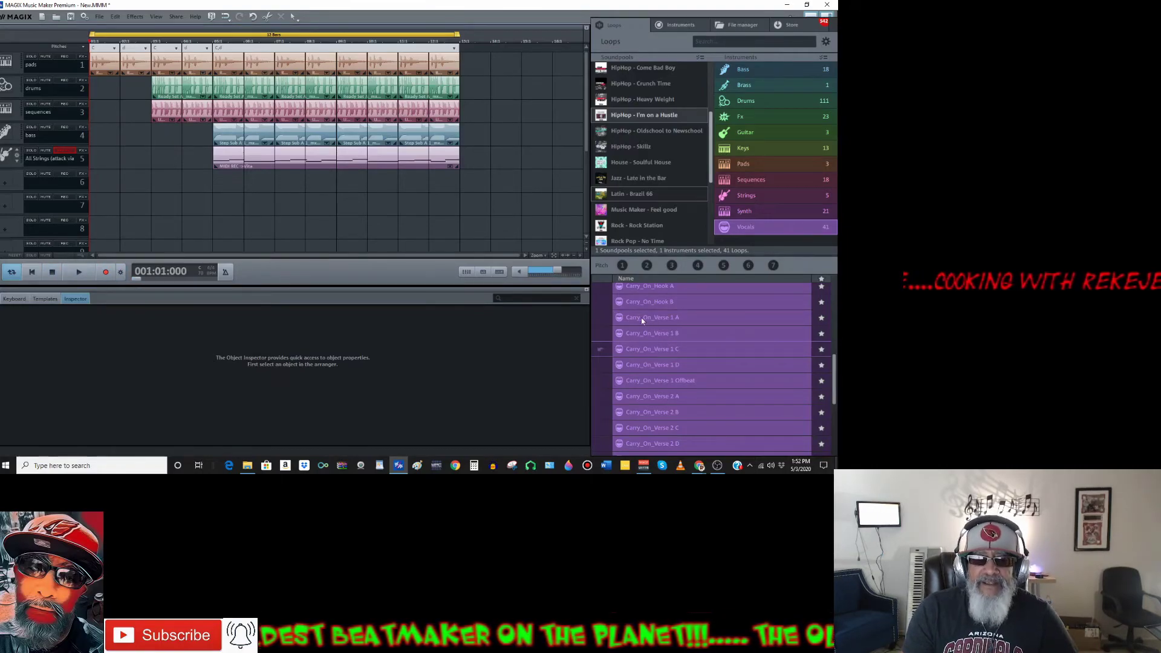